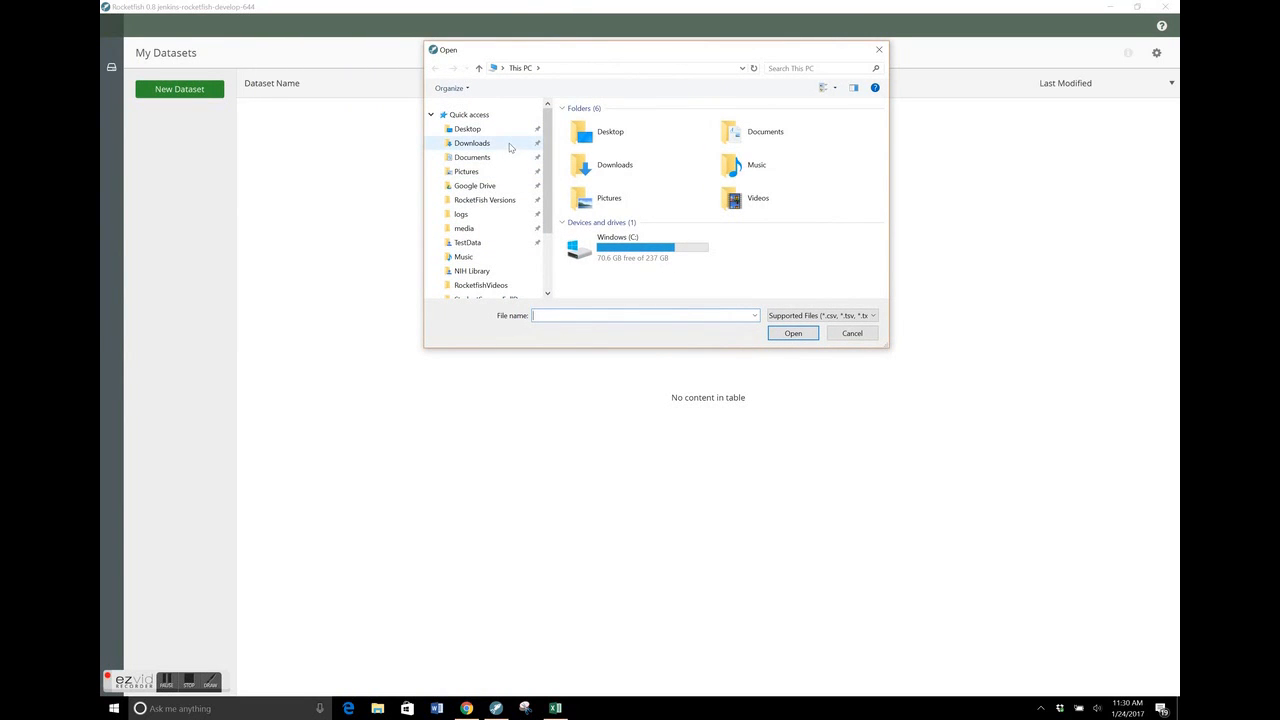
# Import the Site1Clinical, Site2Clinical, Site1Blood and Site2Blood files from the Downloads folder as new datasets
pyautogui.click(510, 147)
pyautogui.click(603, 164)
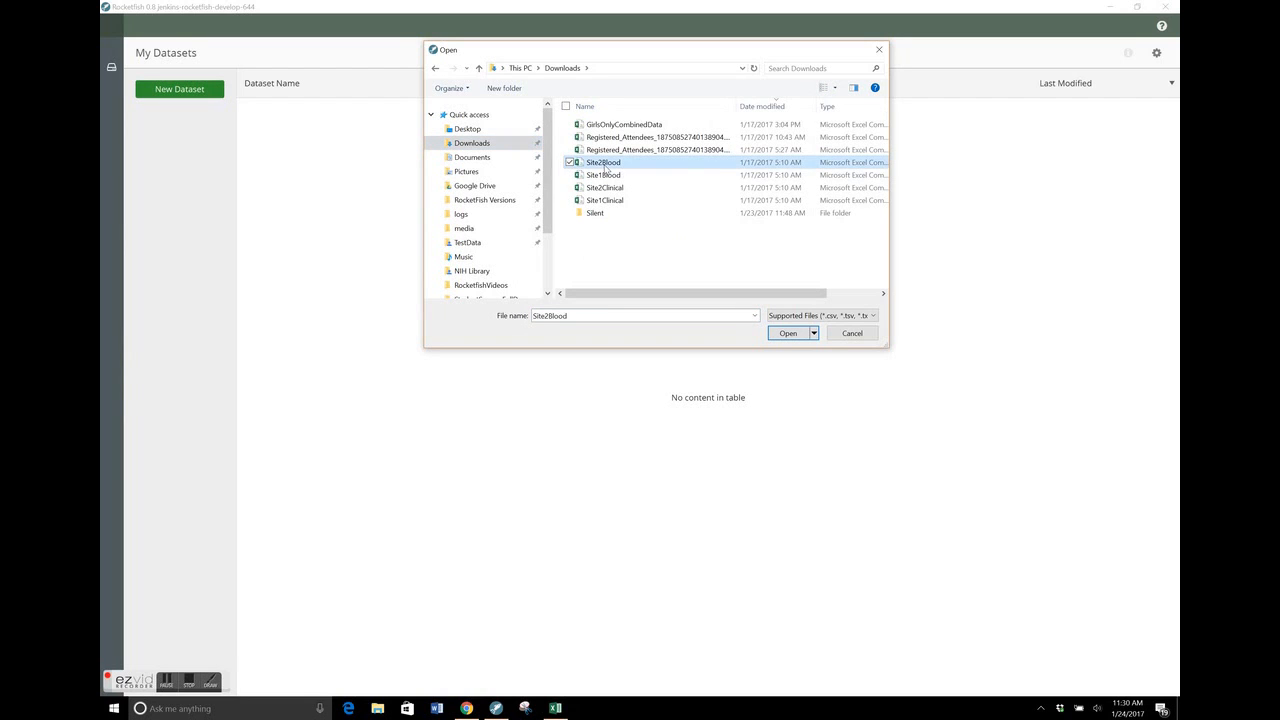
pyautogui.keyDown('shift'); pyautogui.click(605, 201); pyautogui.keyUp('shift')
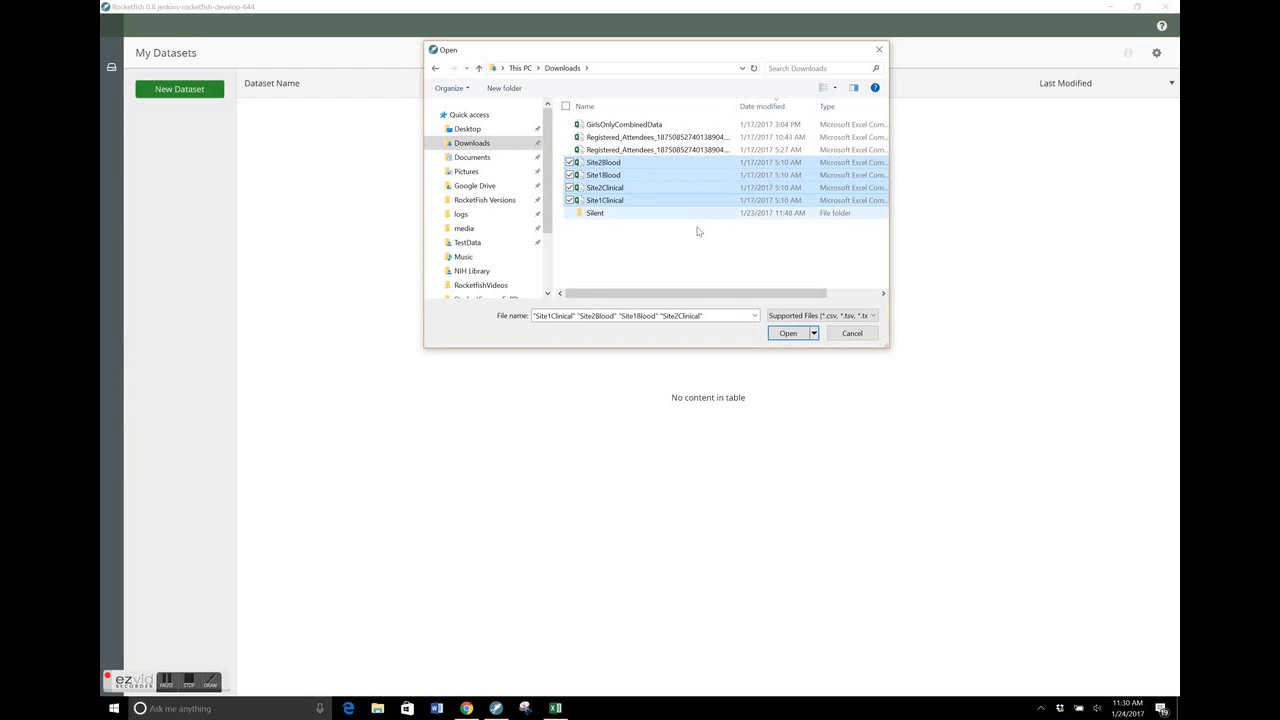
pyautogui.click(787, 334)
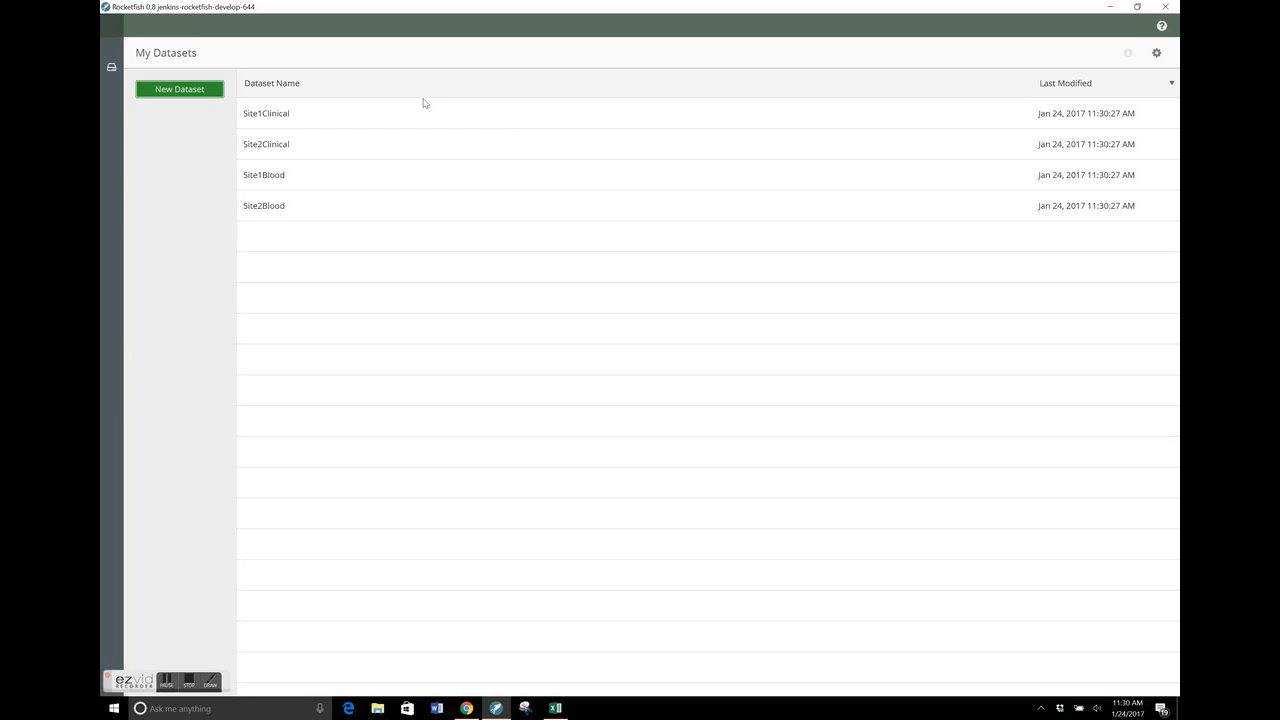
# Sort the dataset list by dataset name, and re-sort it by last modified date
pyautogui.click(369, 90)
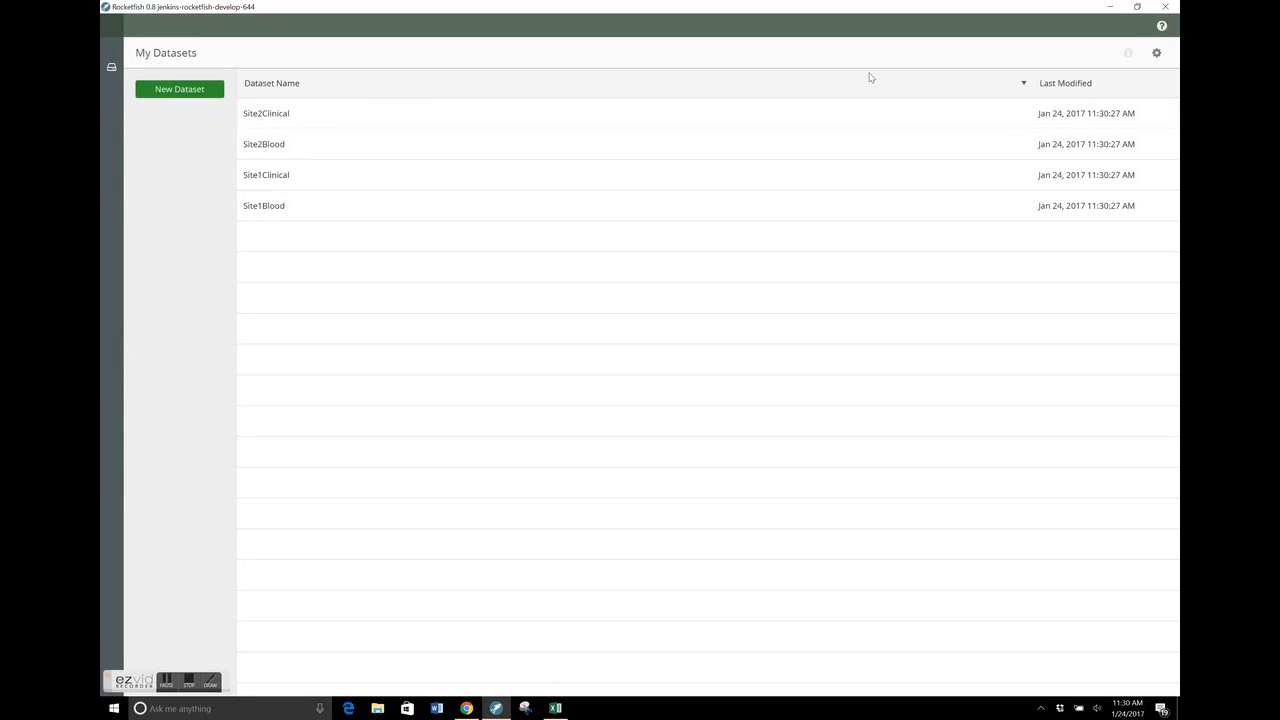
pyautogui.click(1071, 86)
pyautogui.click(1071, 86)
# Open the Site1Clinical dataset and arrange its view with a narrower variable list and the history shown
pyautogui.doubleClick(378, 122)
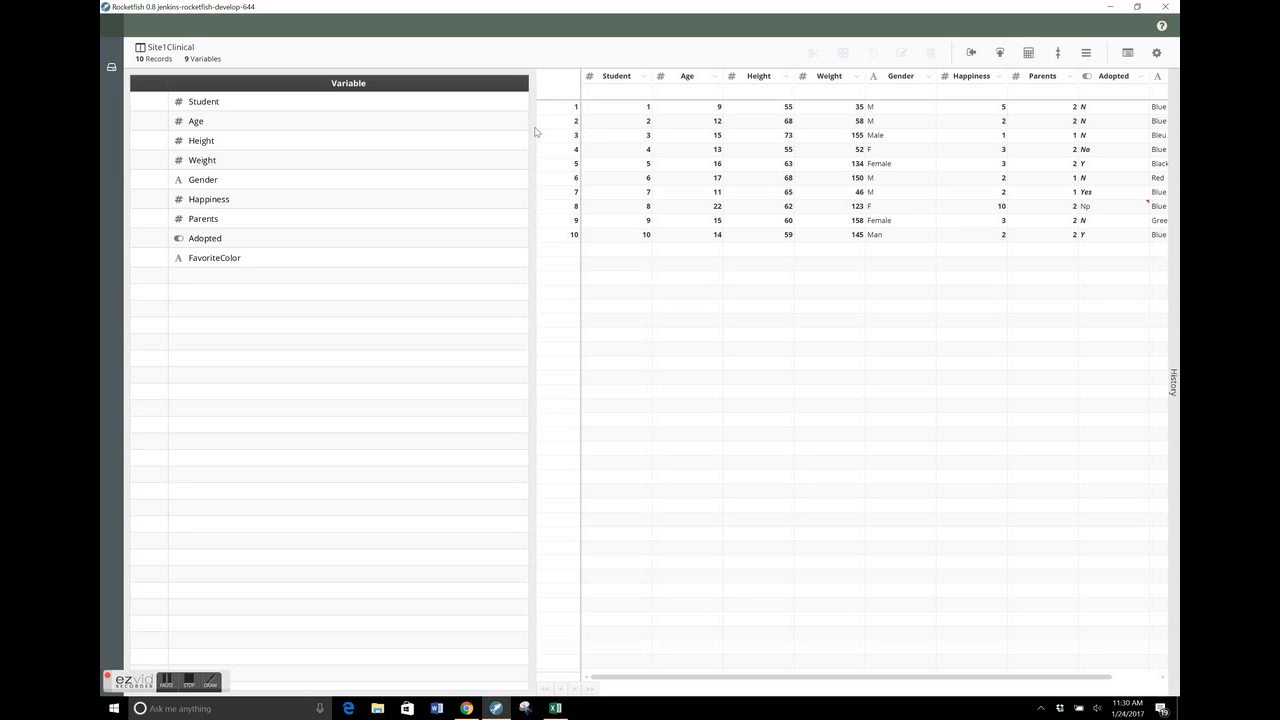
pyautogui.moveTo(536, 127); pyautogui.dragTo(405, 128)
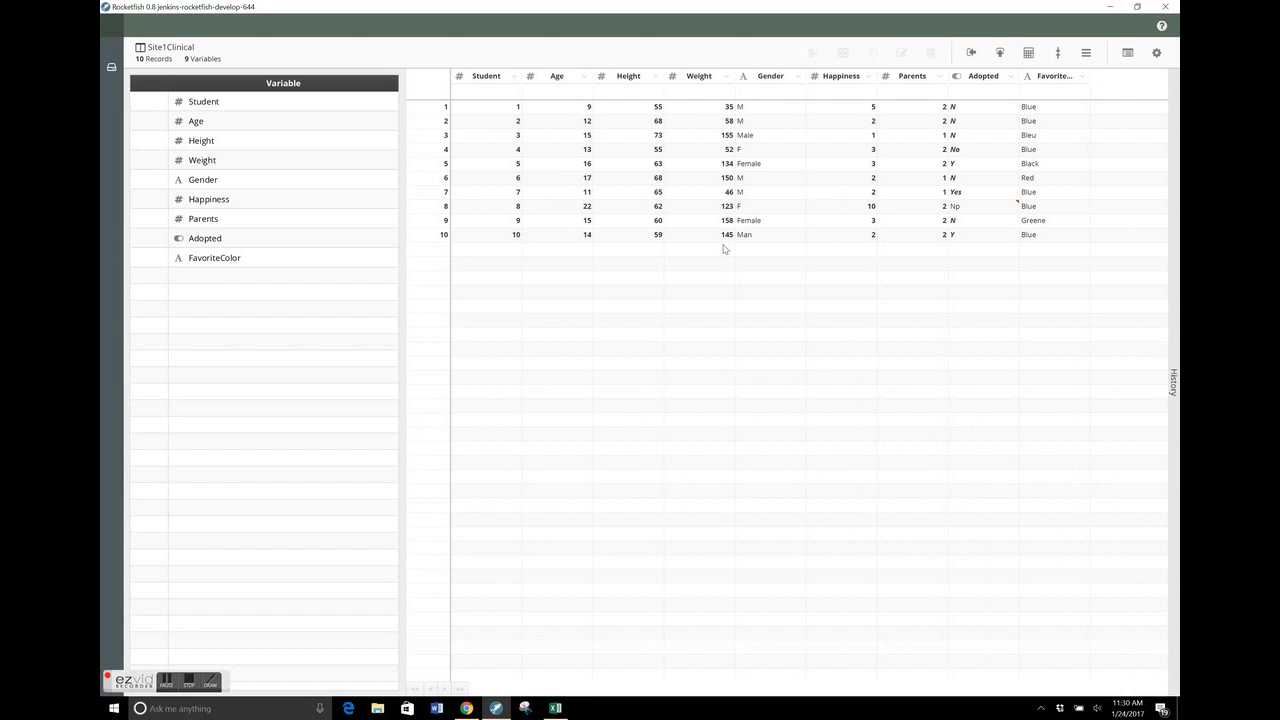
pyautogui.click(1169, 162)
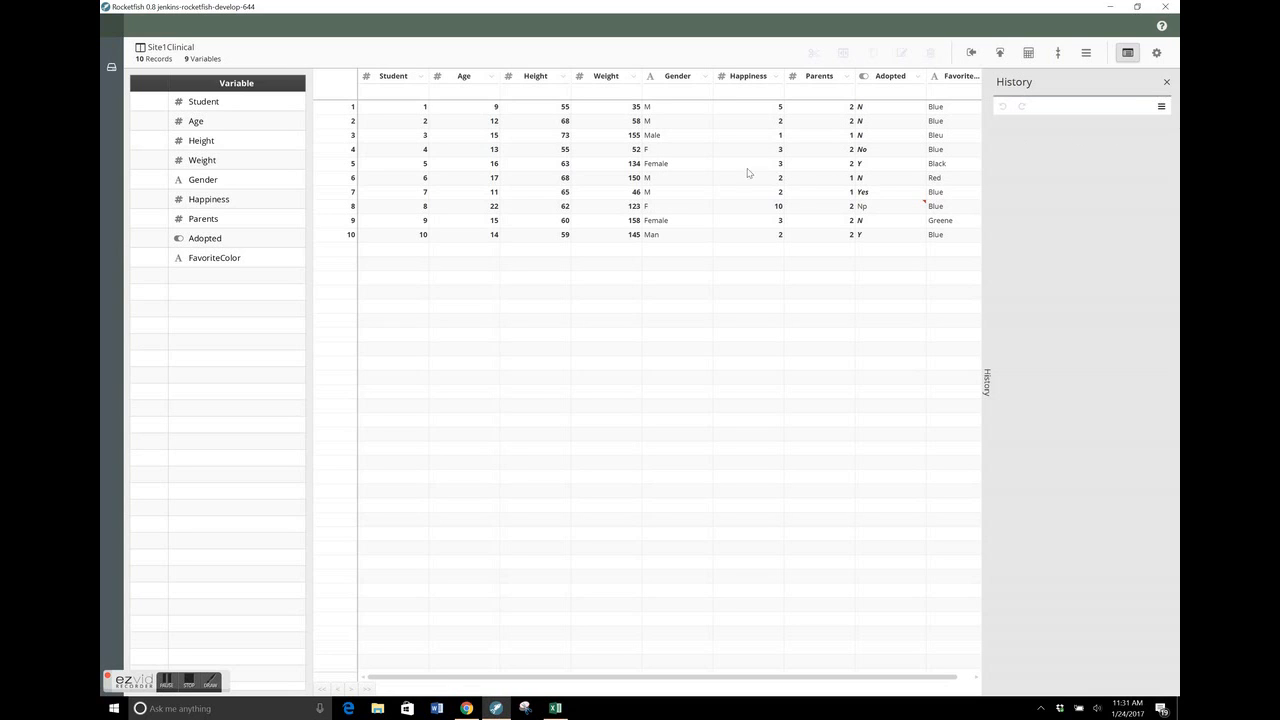
# Inspect individual values in the Gender, Happiness and Adopted columns and jump to the FavoriteColor variable
pyautogui.click(646, 152)
pyautogui.click(769, 155)
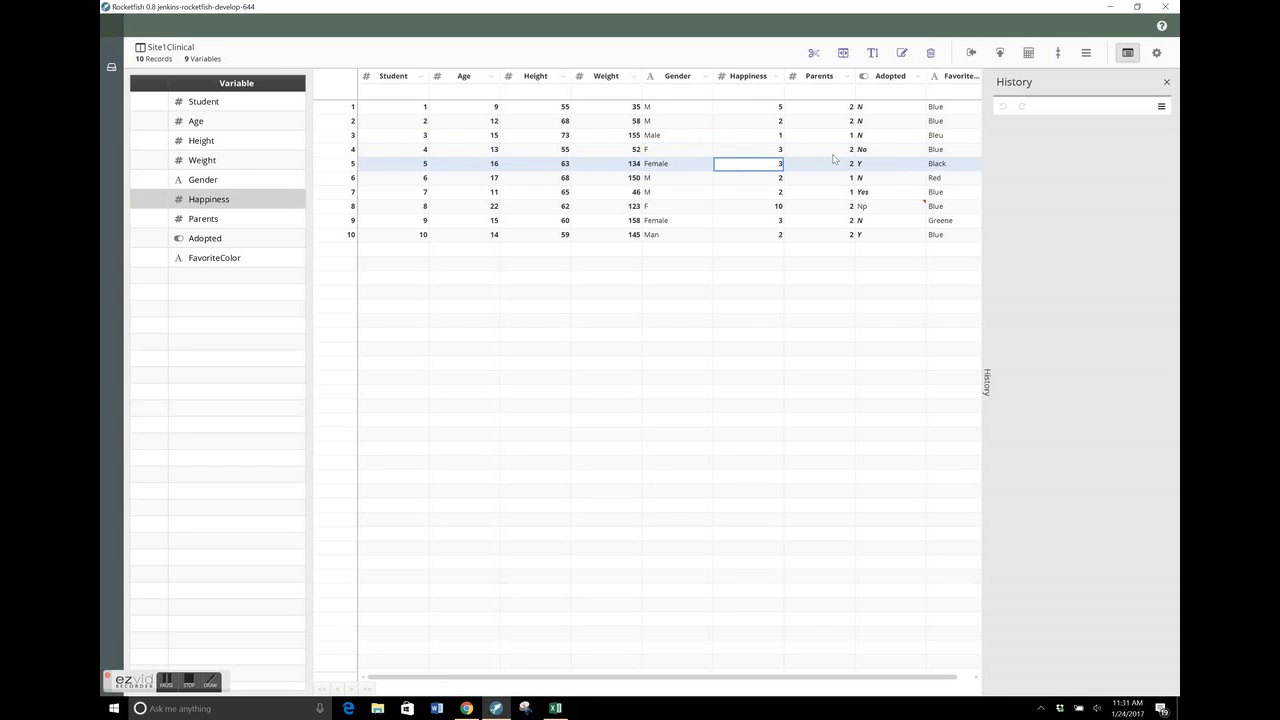
pyautogui.click(896, 155)
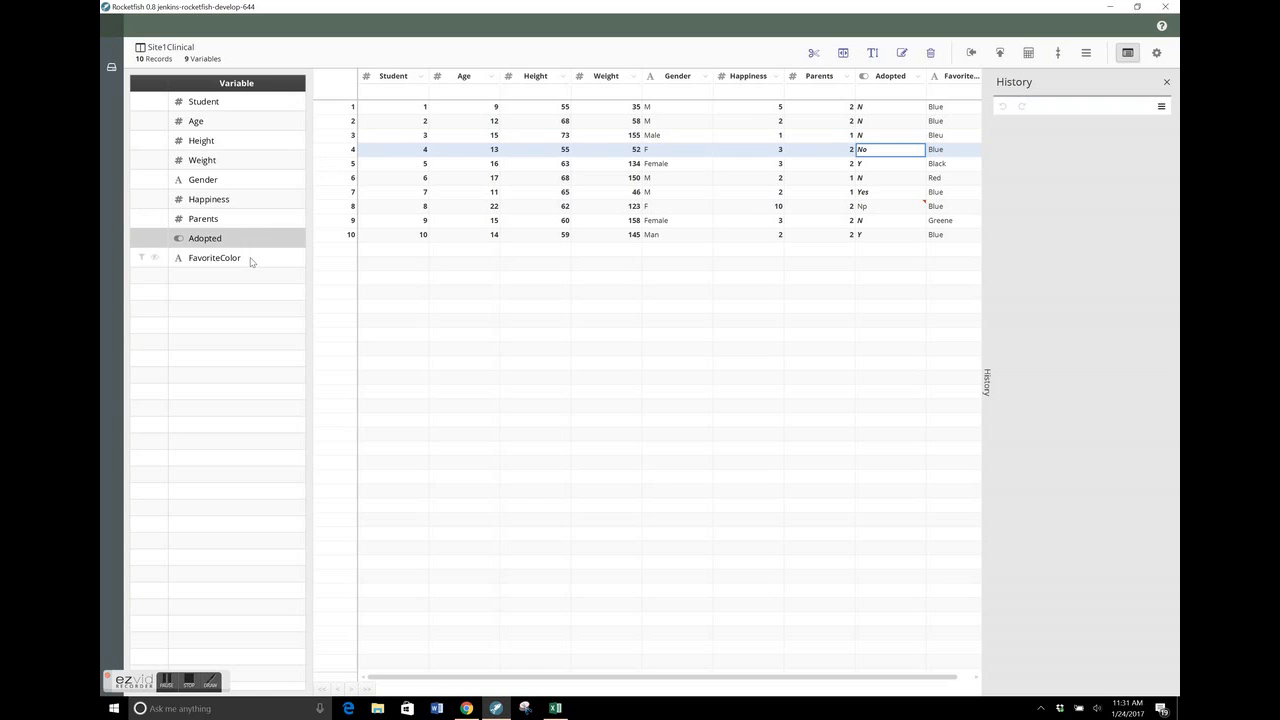
pyautogui.click(251, 260)
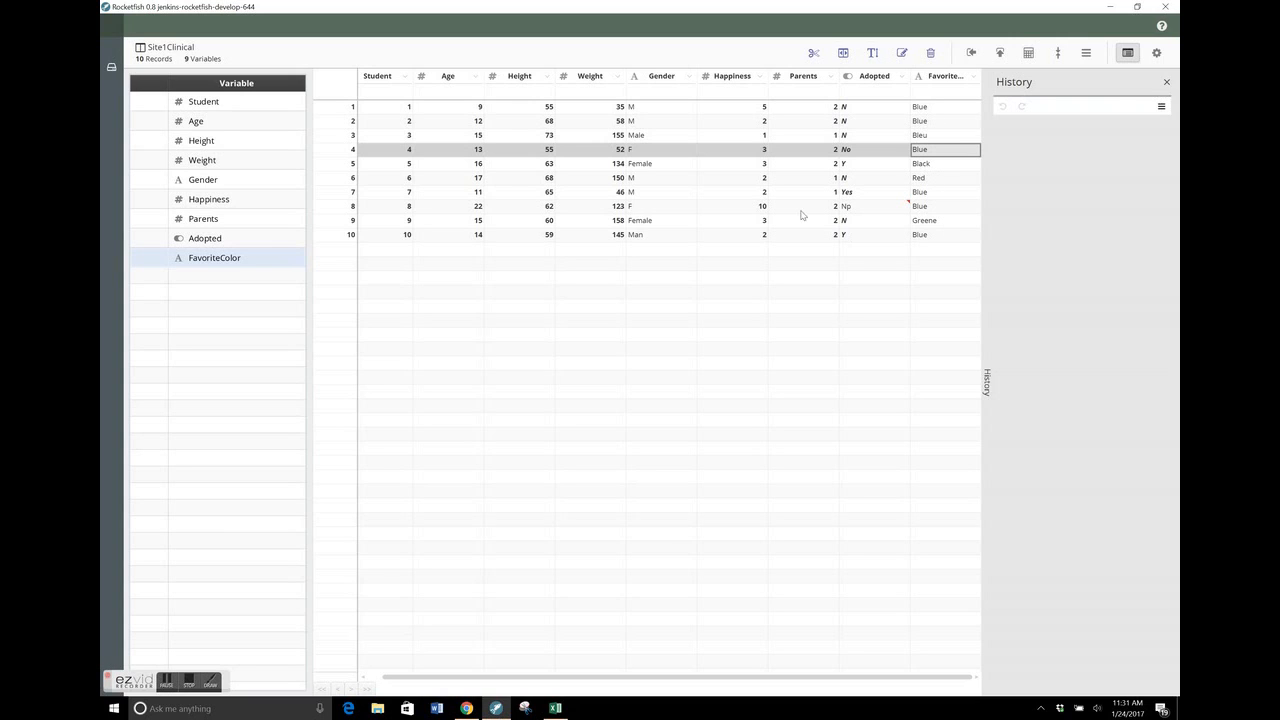
# Sort the Site1Clinical records by Weight in ascending order
pyautogui.moveTo(620, 94)
pyautogui.click(618, 92)
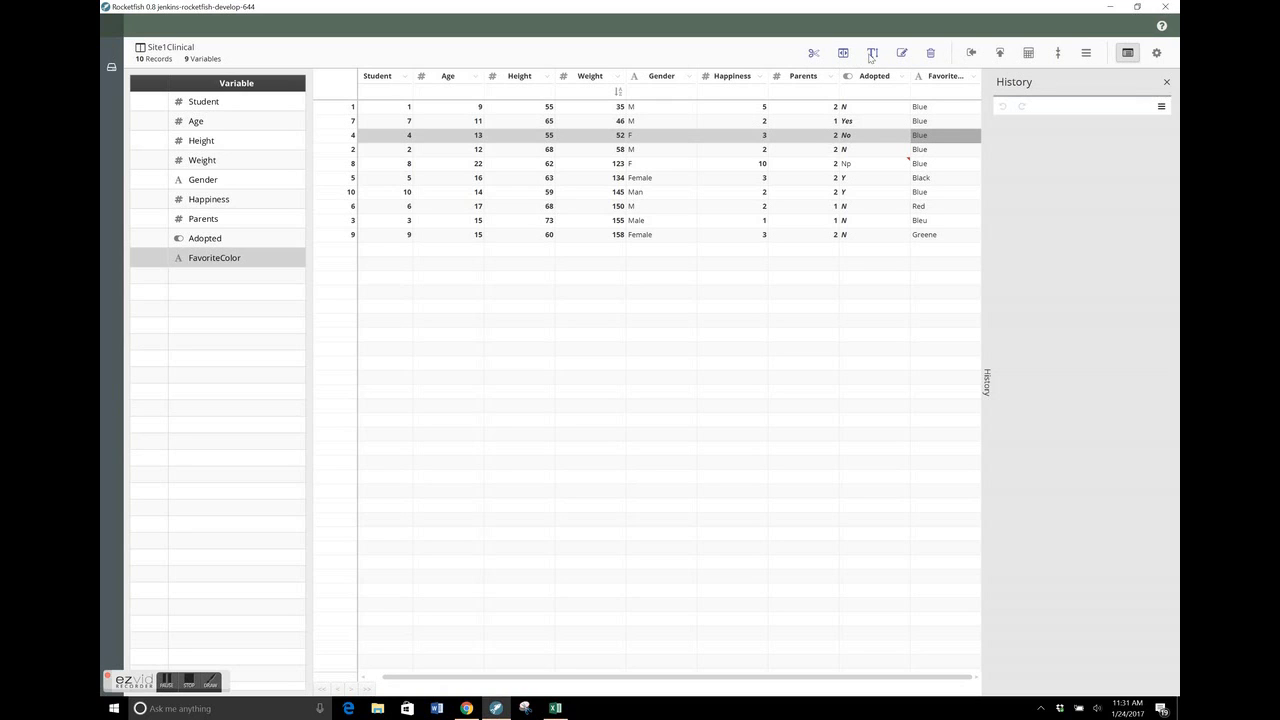
# Start deriving a new variable and name it Unit Error
pyautogui.click(1028, 53)
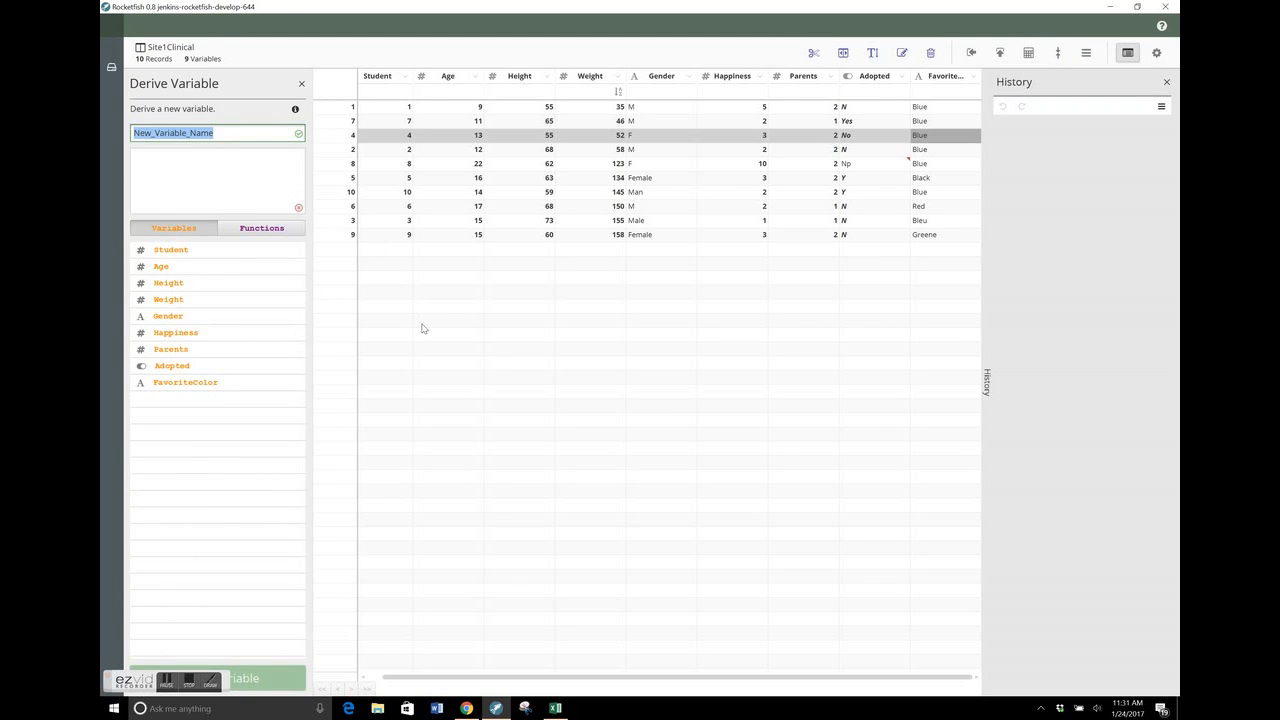
pyautogui.write('Uni')
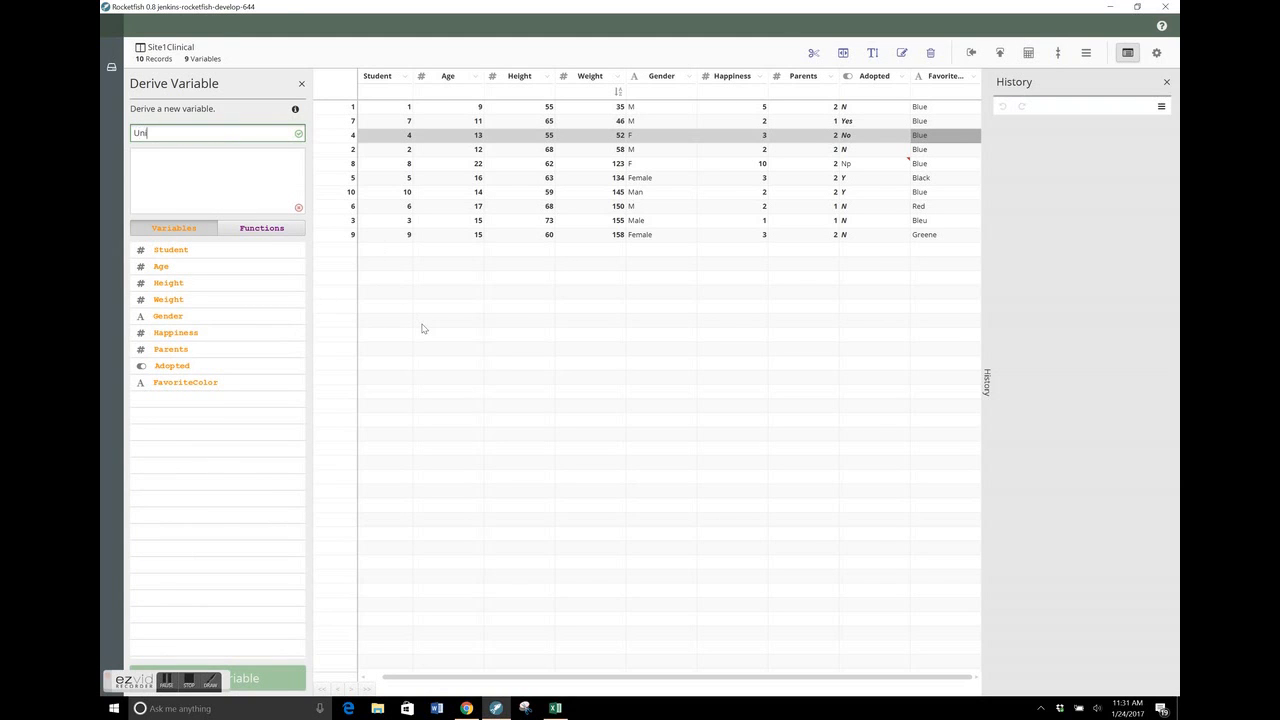
pyautogui.write('t Error')
pyautogui.press('Tab')
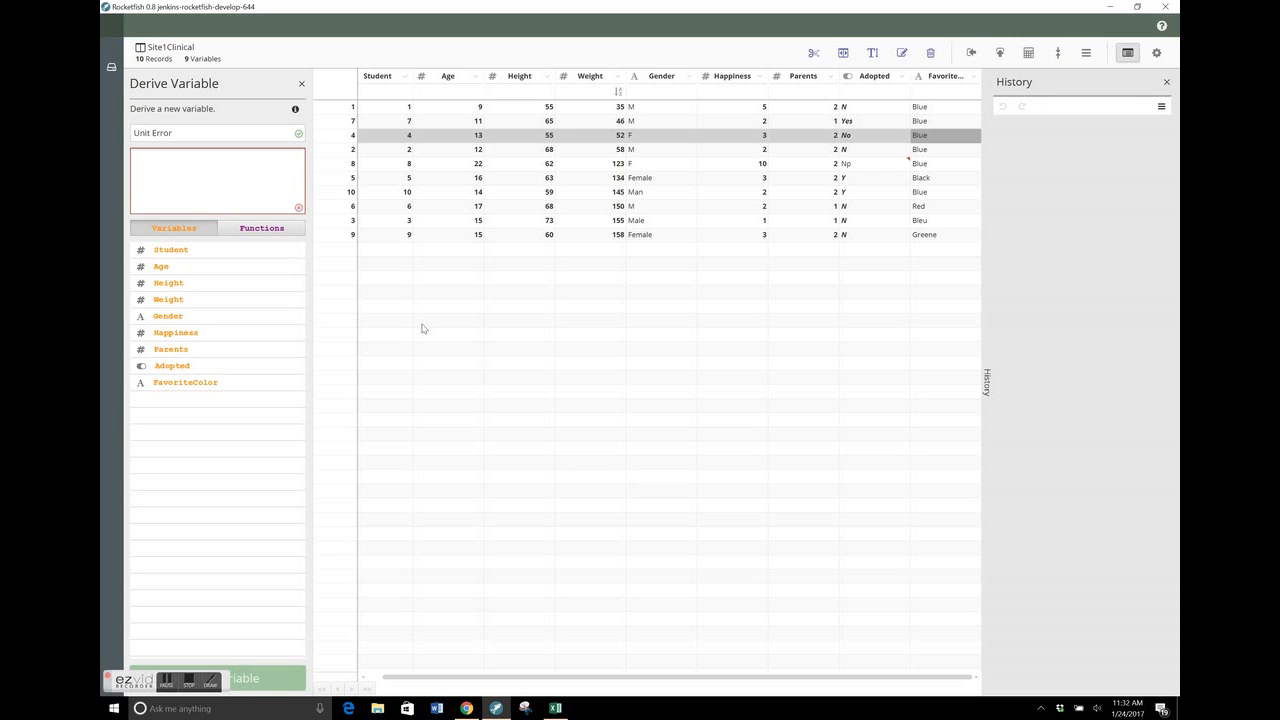
# Enter the formula if($Weight_3>80,0,1) for the Unit Error variable, using the suggested Weight variable
pyautogui.write('if')
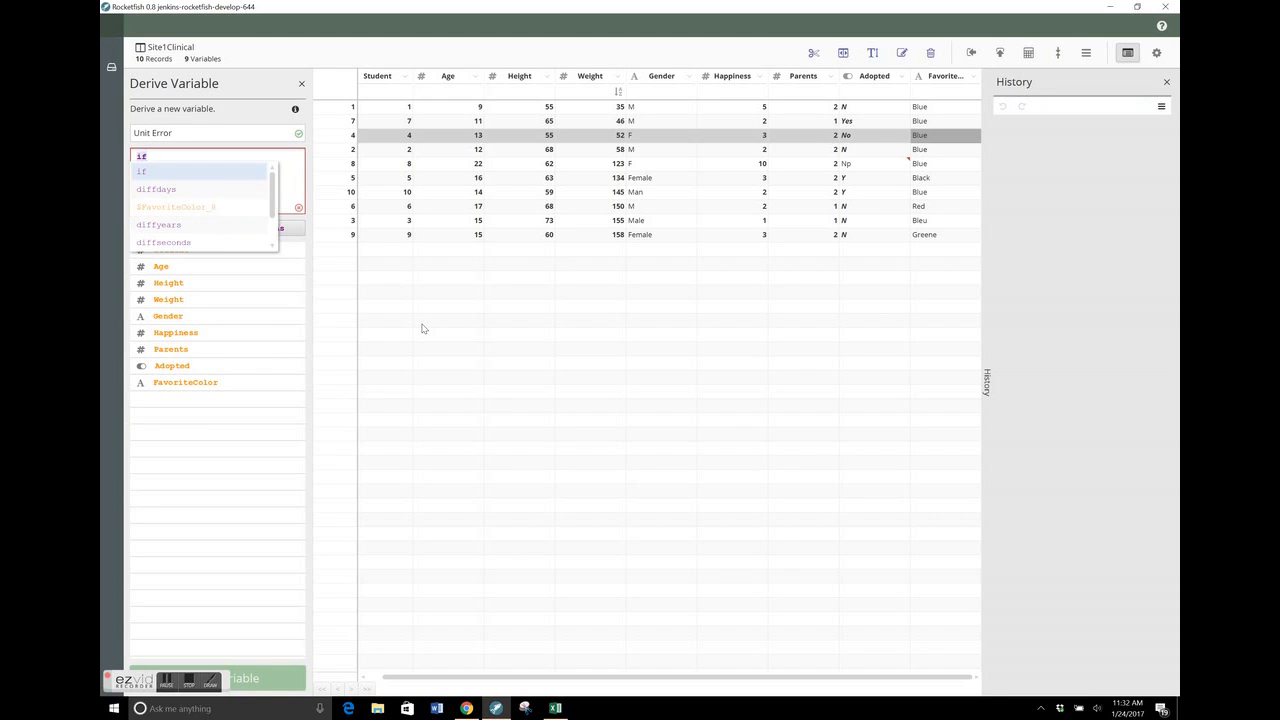
pyautogui.write(' (W')
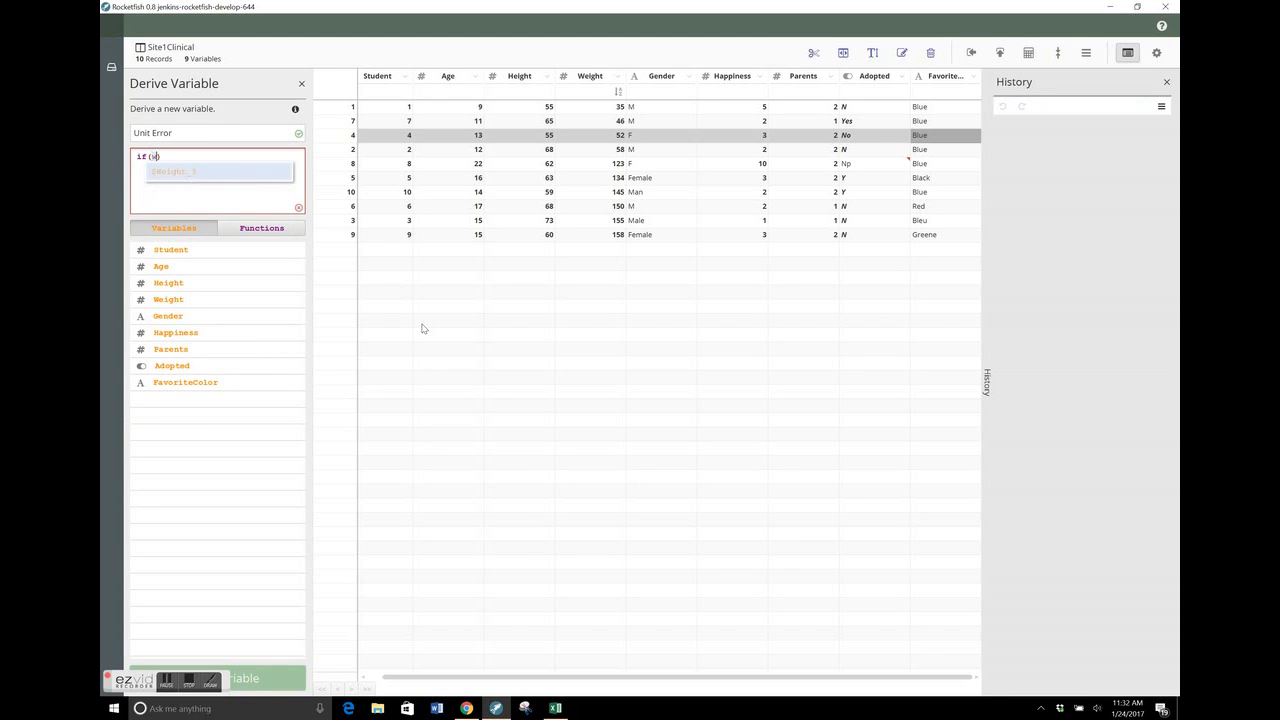
pyautogui.press('Return')
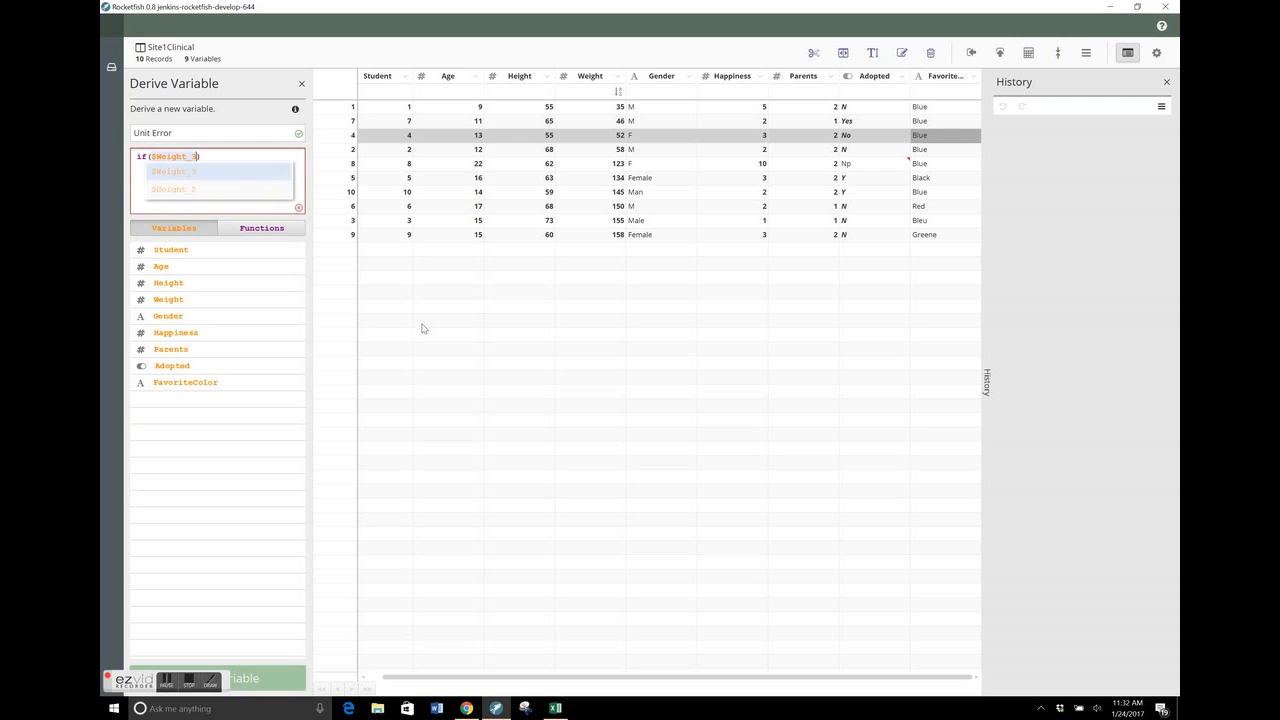
pyautogui.write('>80')
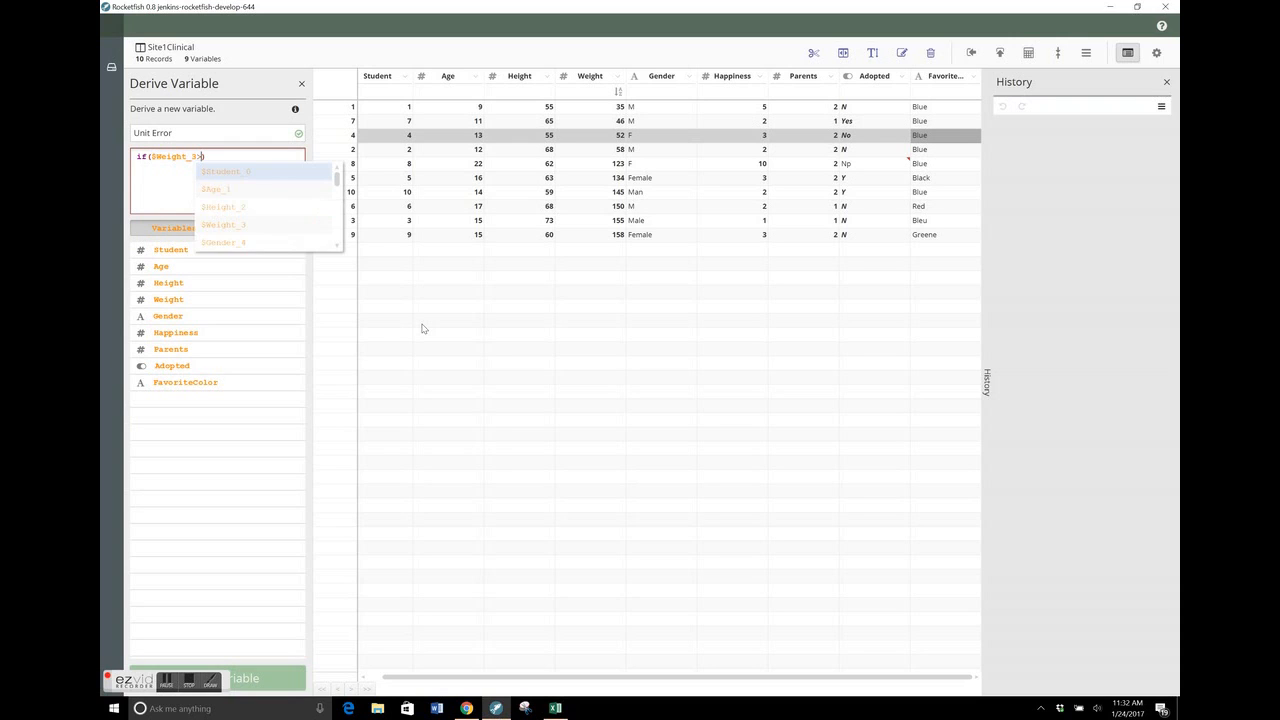
pyautogui.write(',0')
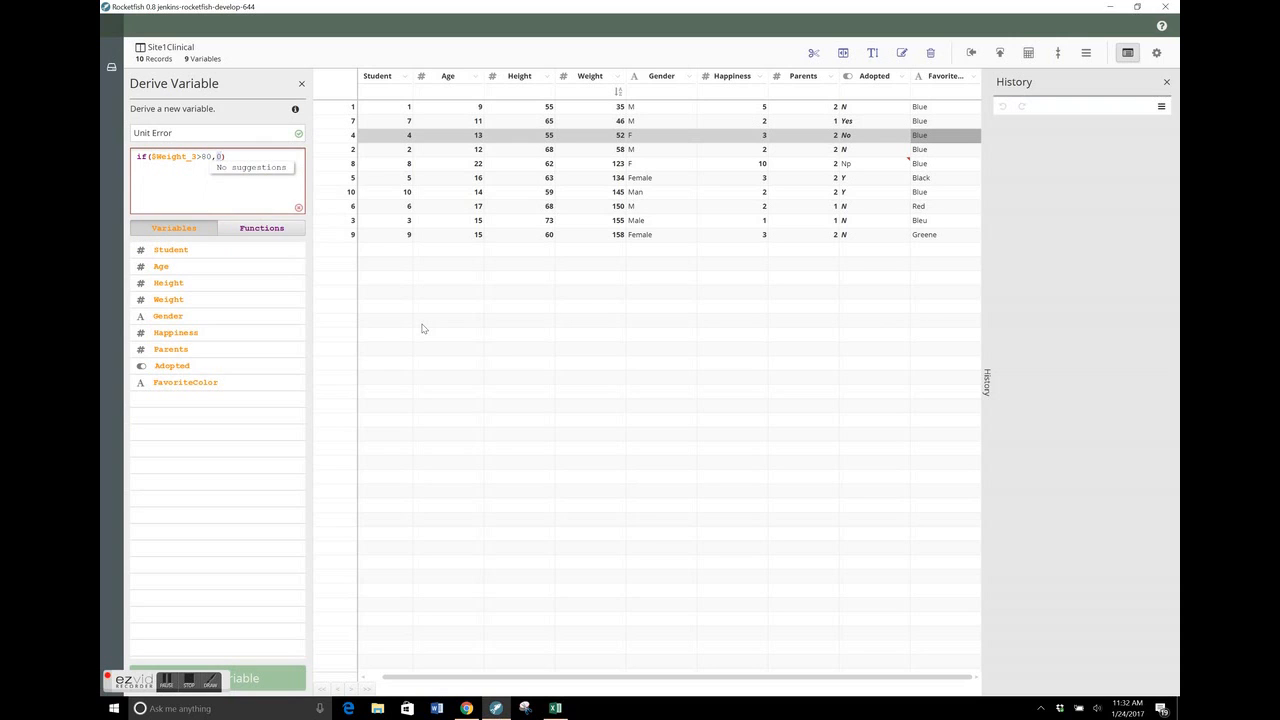
pyautogui.write(',1')
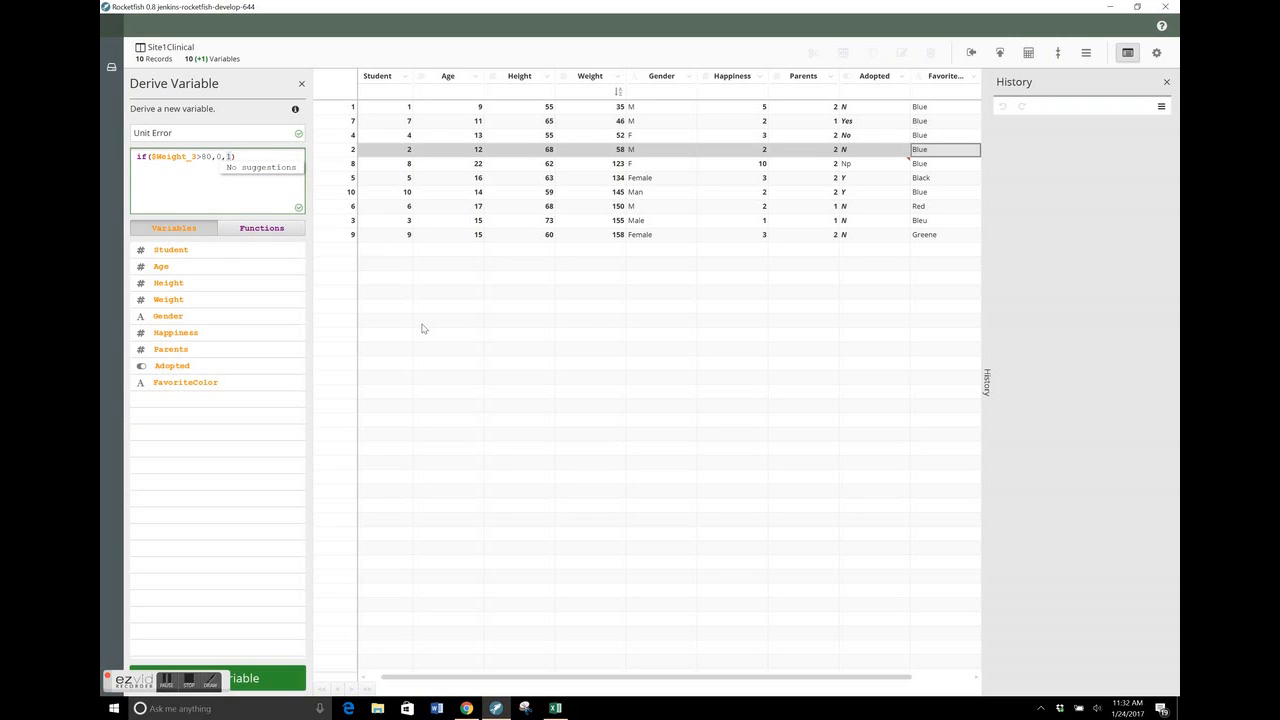
pyautogui.write(')')
# Correct the closing parenthesis of the Unit Error formula and create the derived variable
pyautogui.press('Escape')
pyautogui.press('BackSpace')
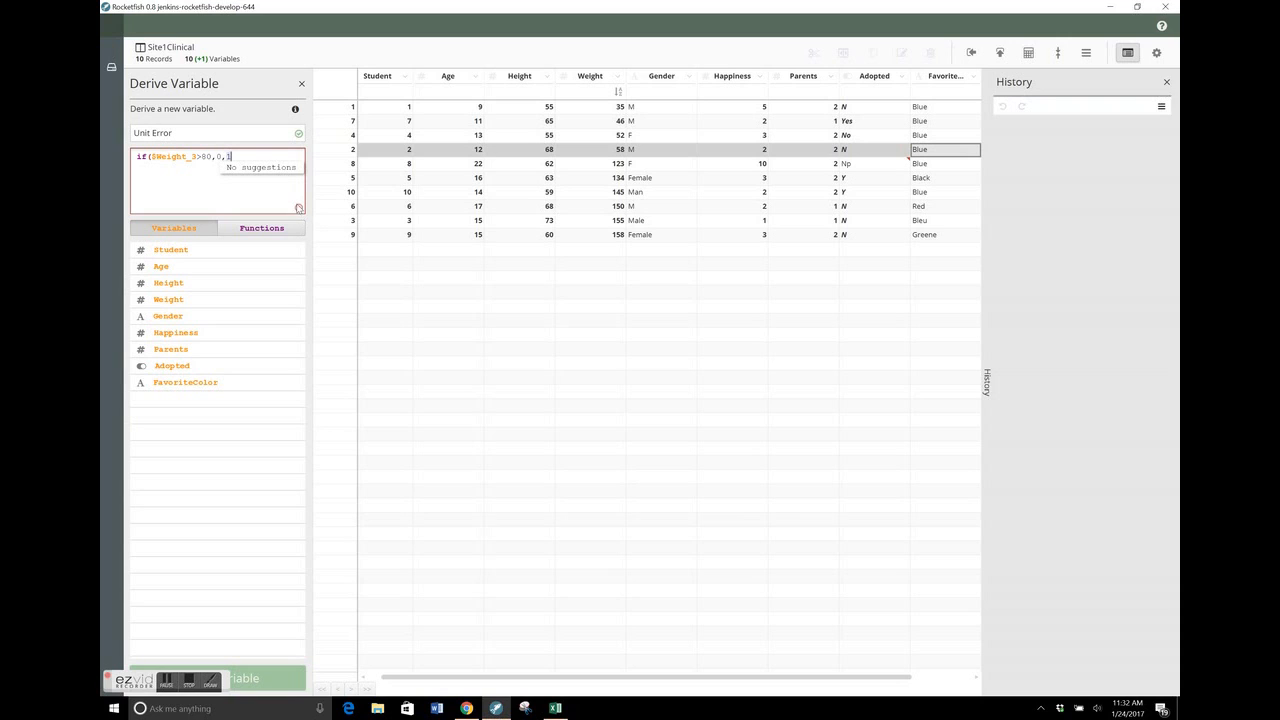
pyautogui.click(622, 294)
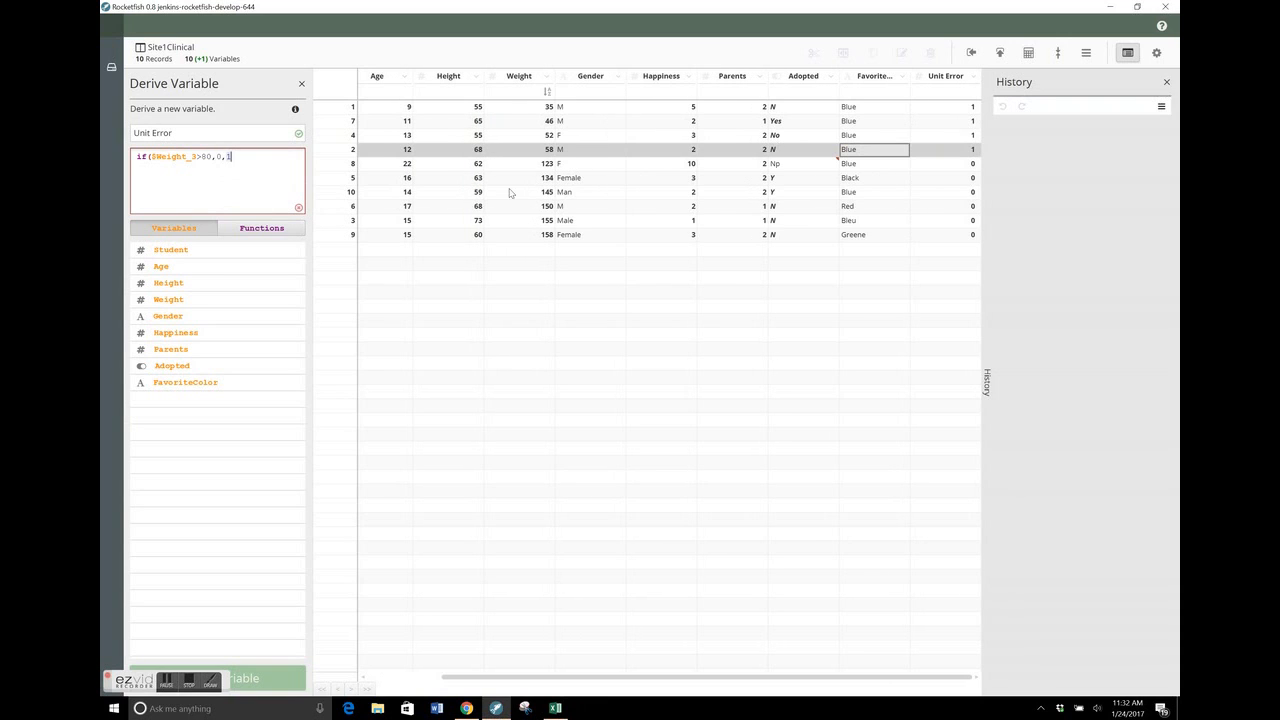
pyautogui.write(')')
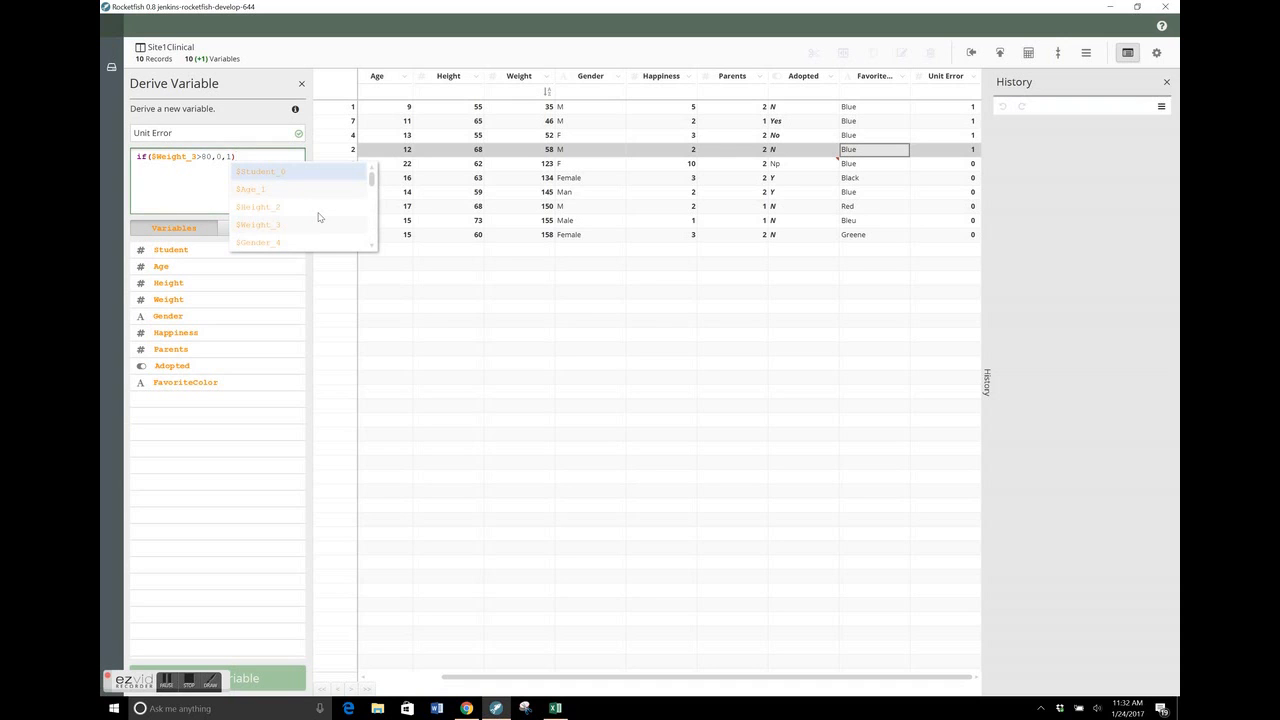
pyautogui.press('Escape')
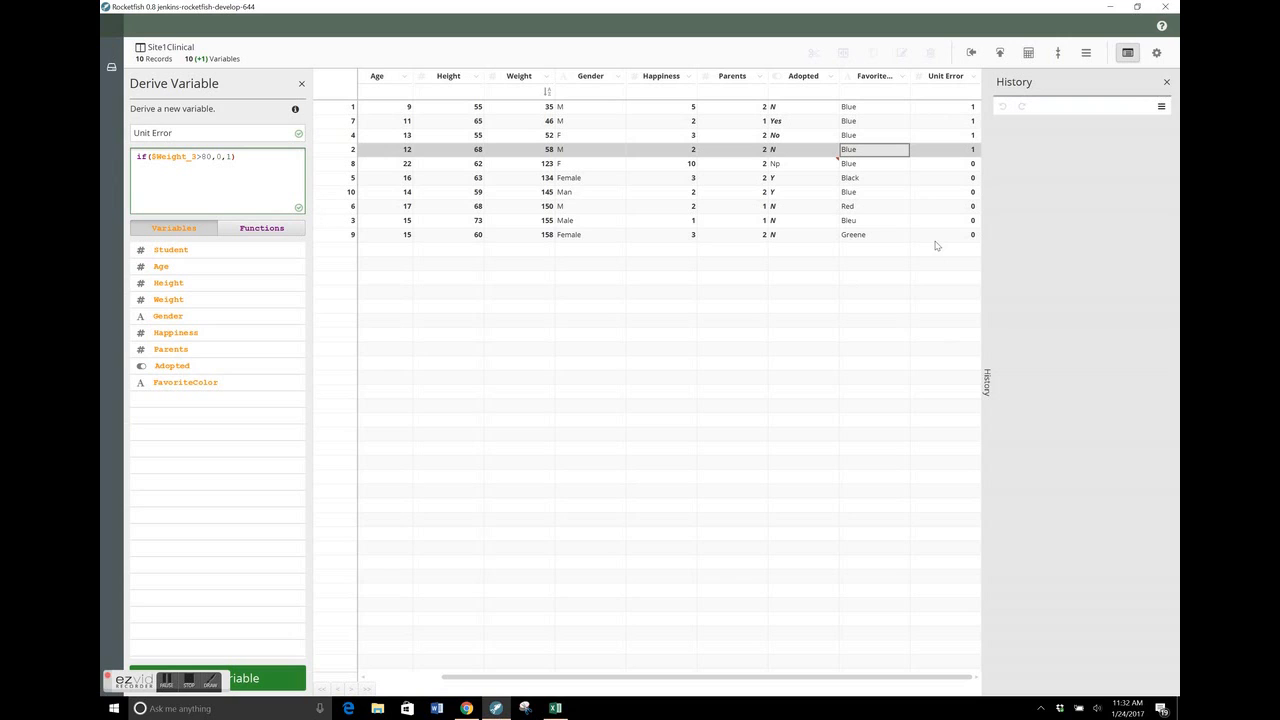
pyautogui.click(264, 678)
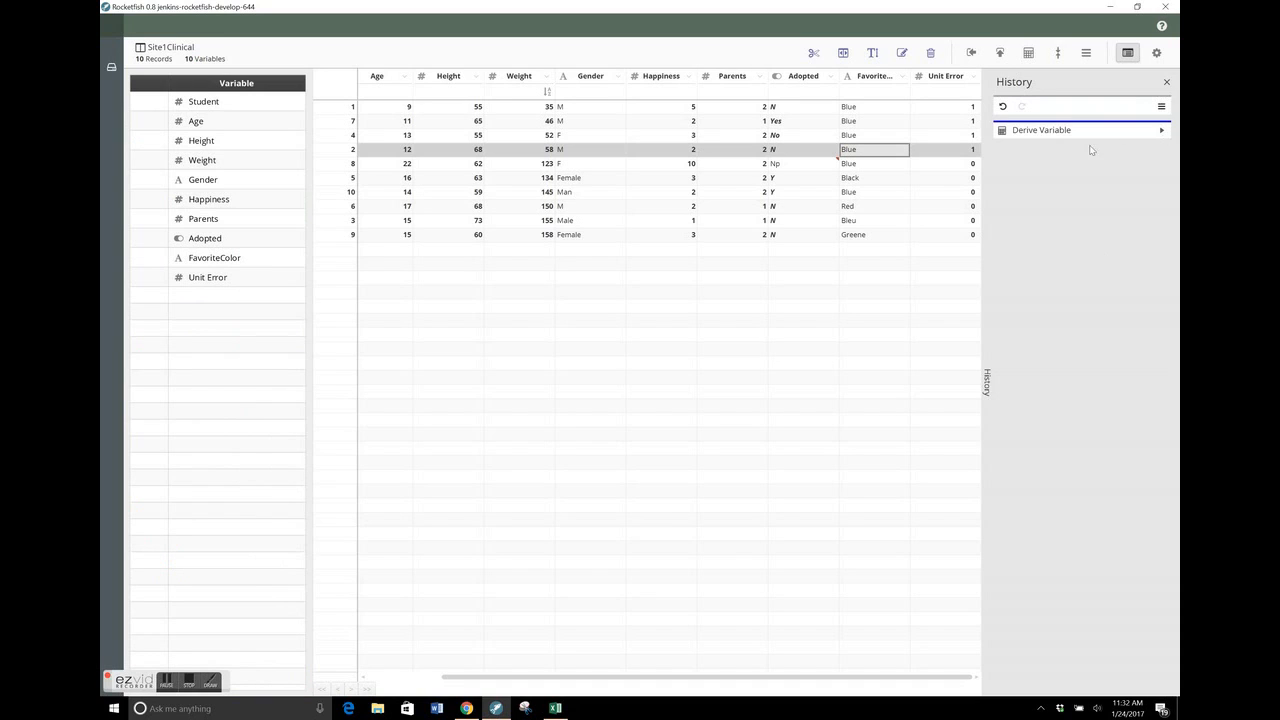
# Review the configuration and results of the Derive Variable entry in the history, and hide the history
pyautogui.click(1161, 131)
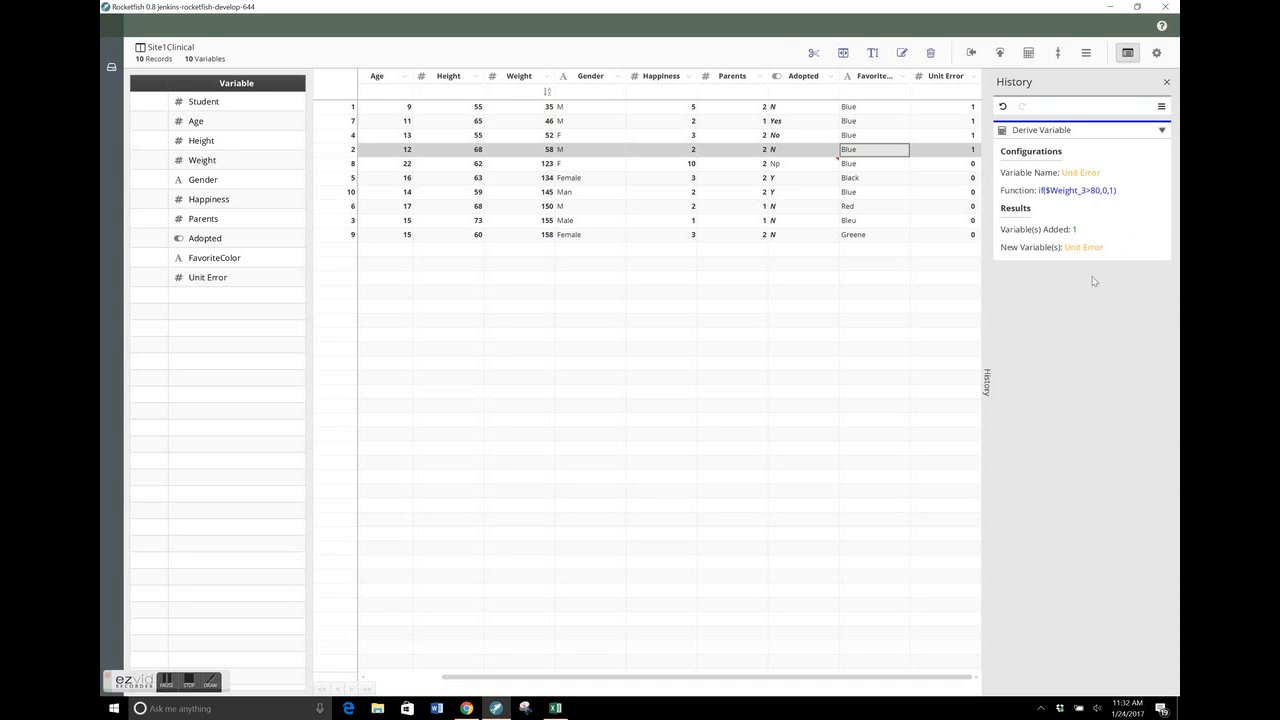
pyautogui.click(1164, 131)
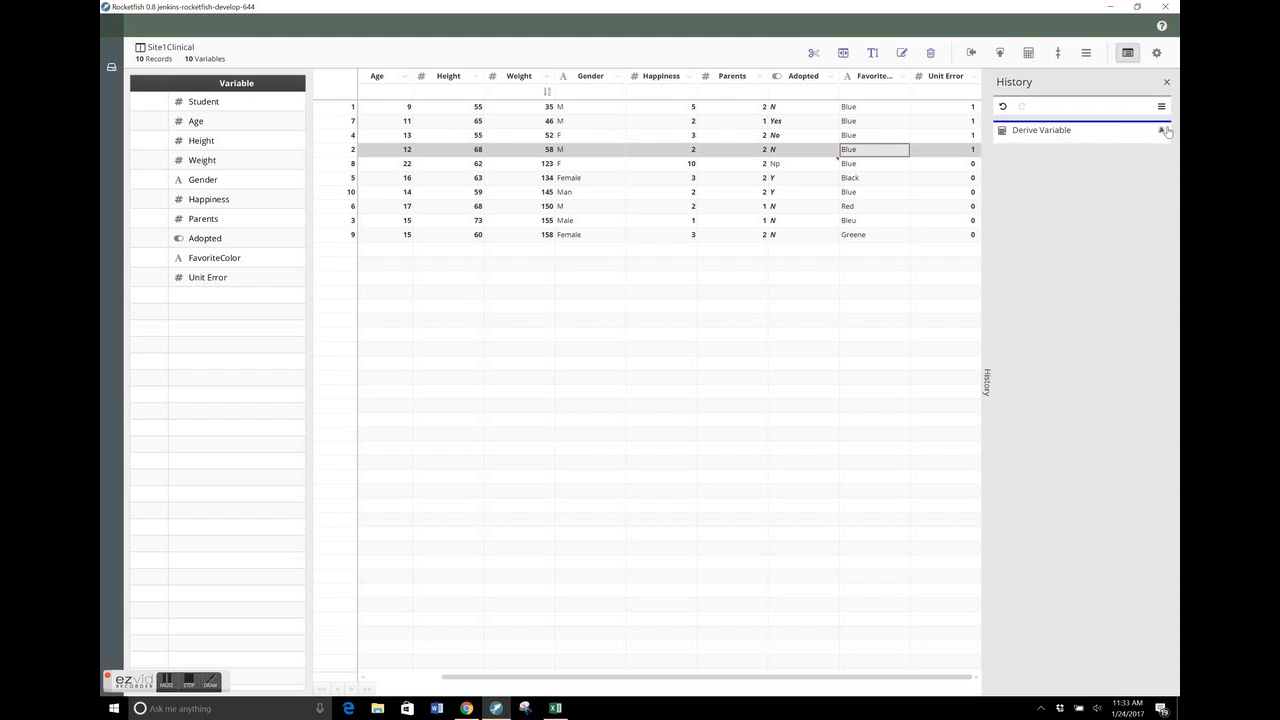
pyautogui.click(985, 188)
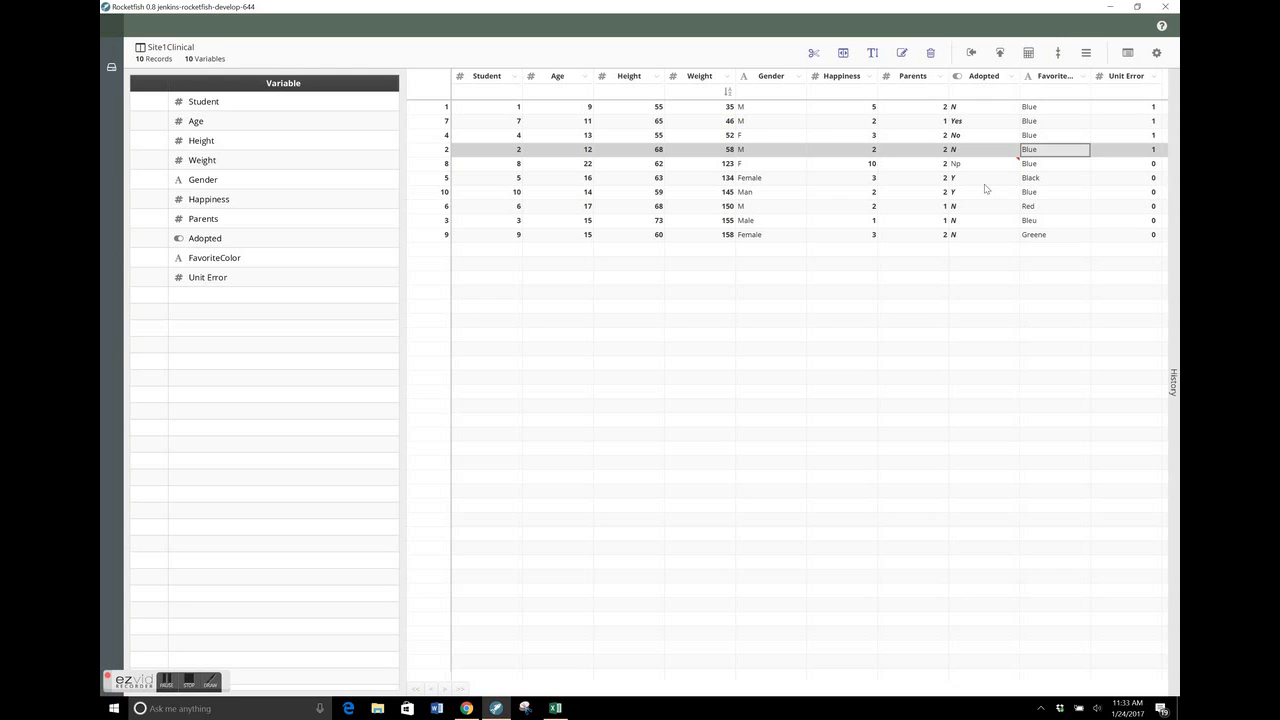
# Set up a dataset aggregation with all variables cleared, Gender as the key and only Student as the aggregated variable
pyautogui.click(1057, 53)
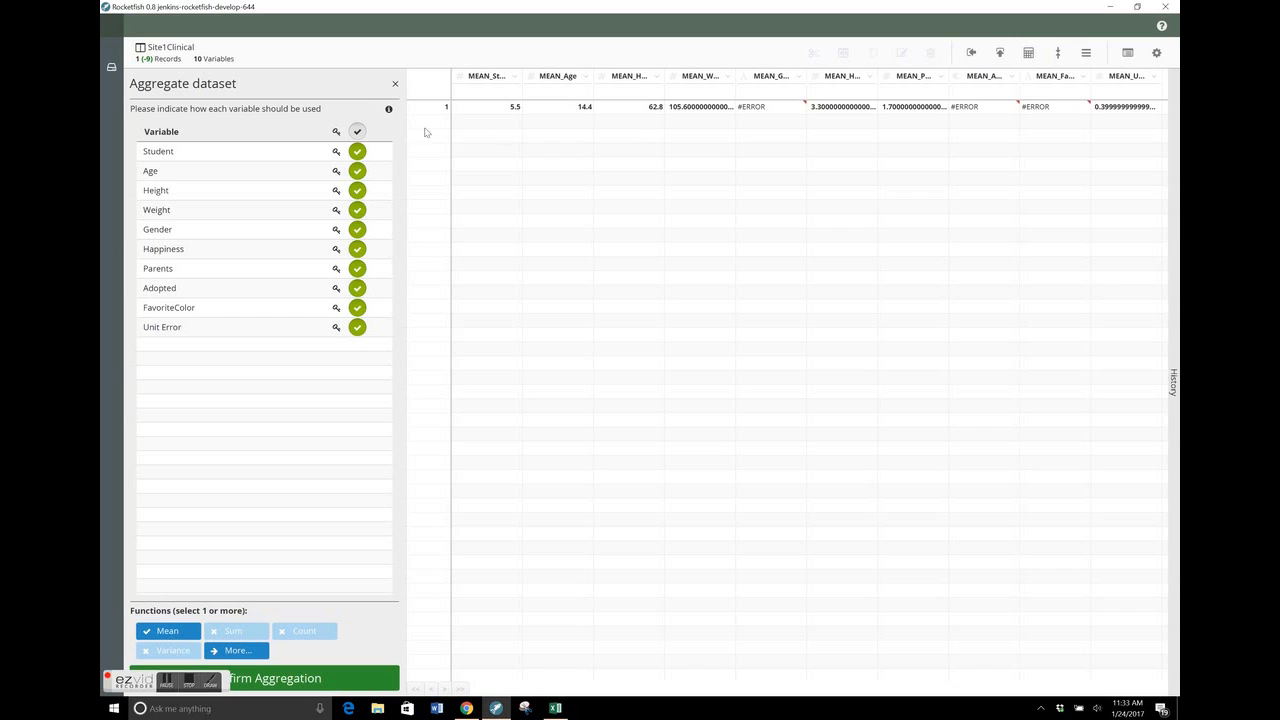
pyautogui.click(357, 132)
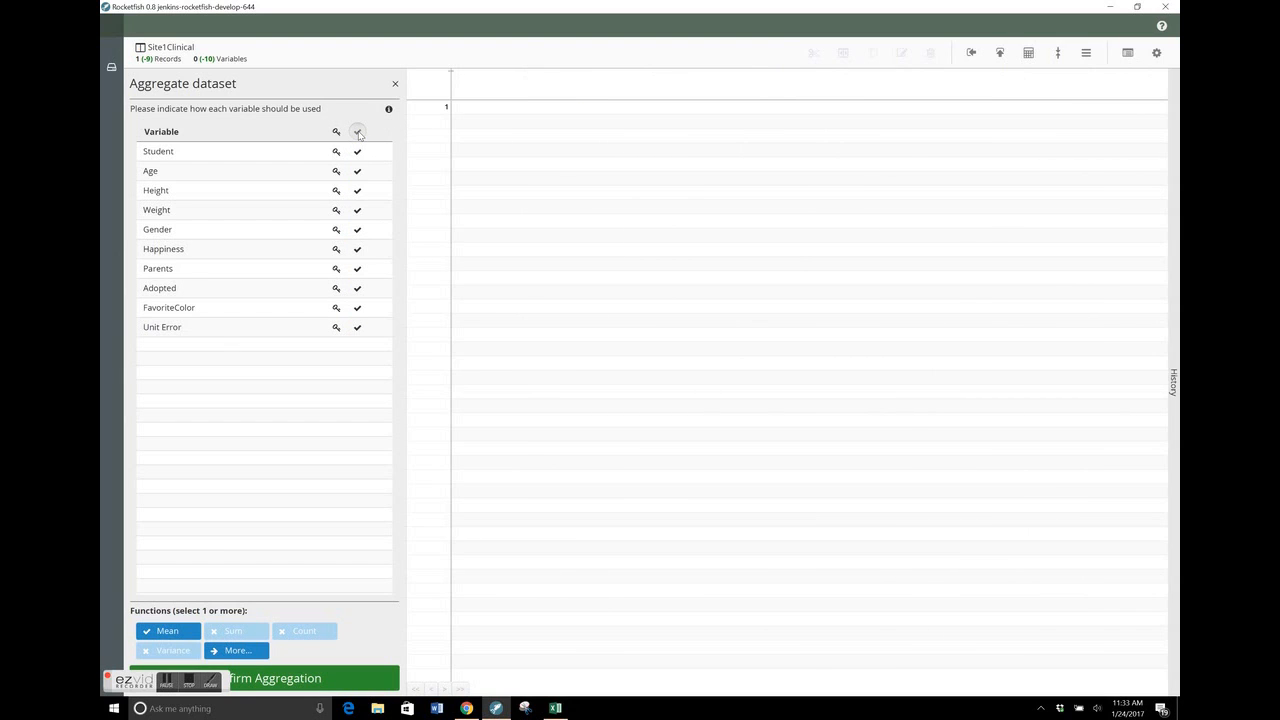
pyautogui.click(337, 230)
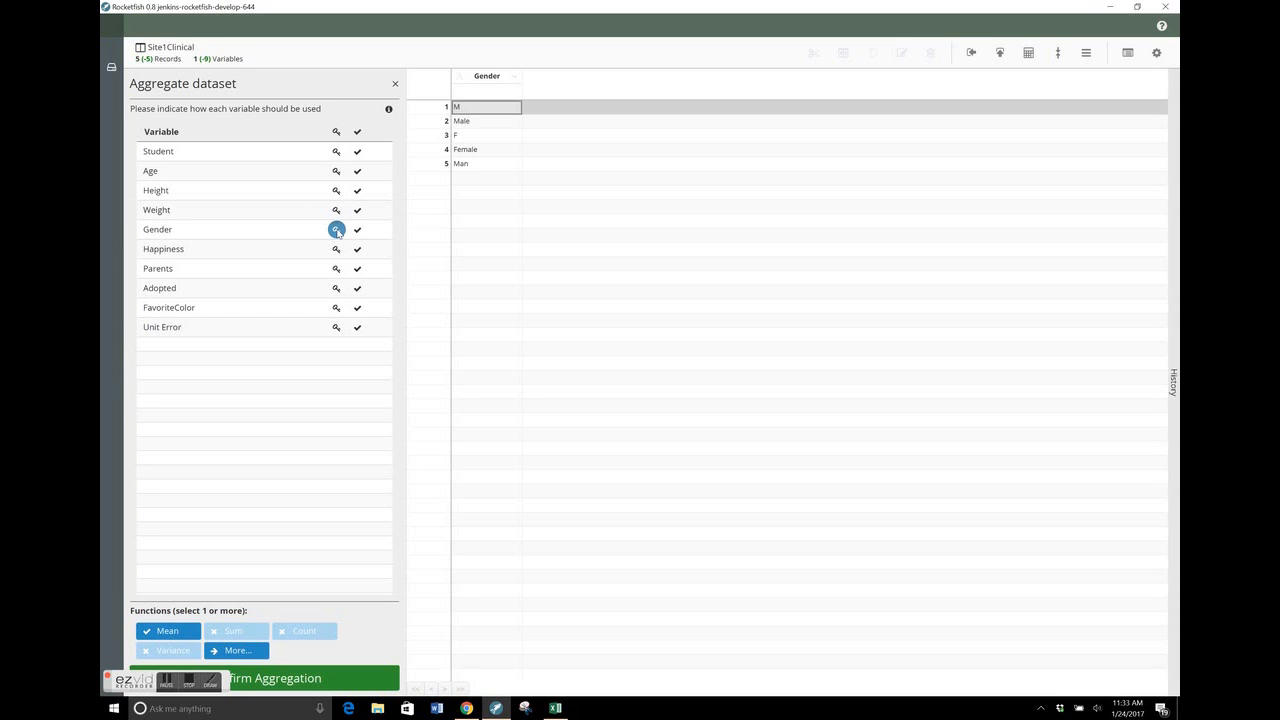
pyautogui.click(357, 151)
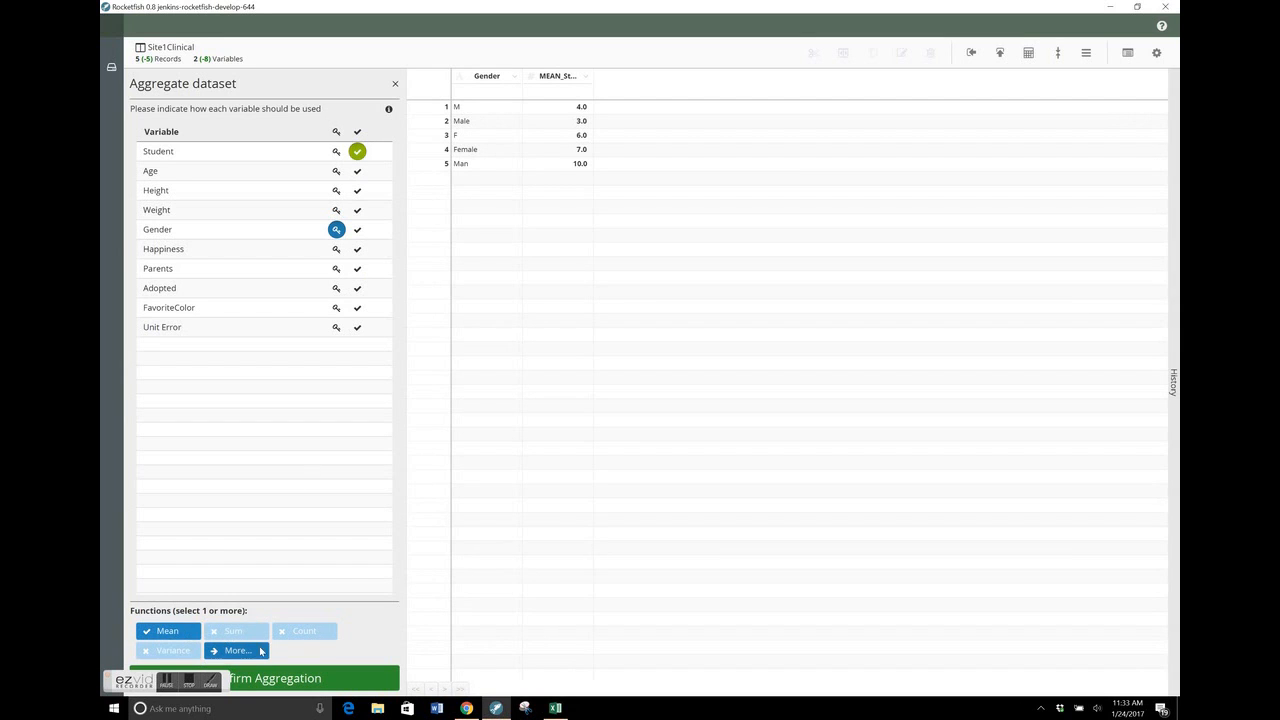
# Show all aggregation functions and replace Mean with Count for the Student variable
pyautogui.click(234, 651)
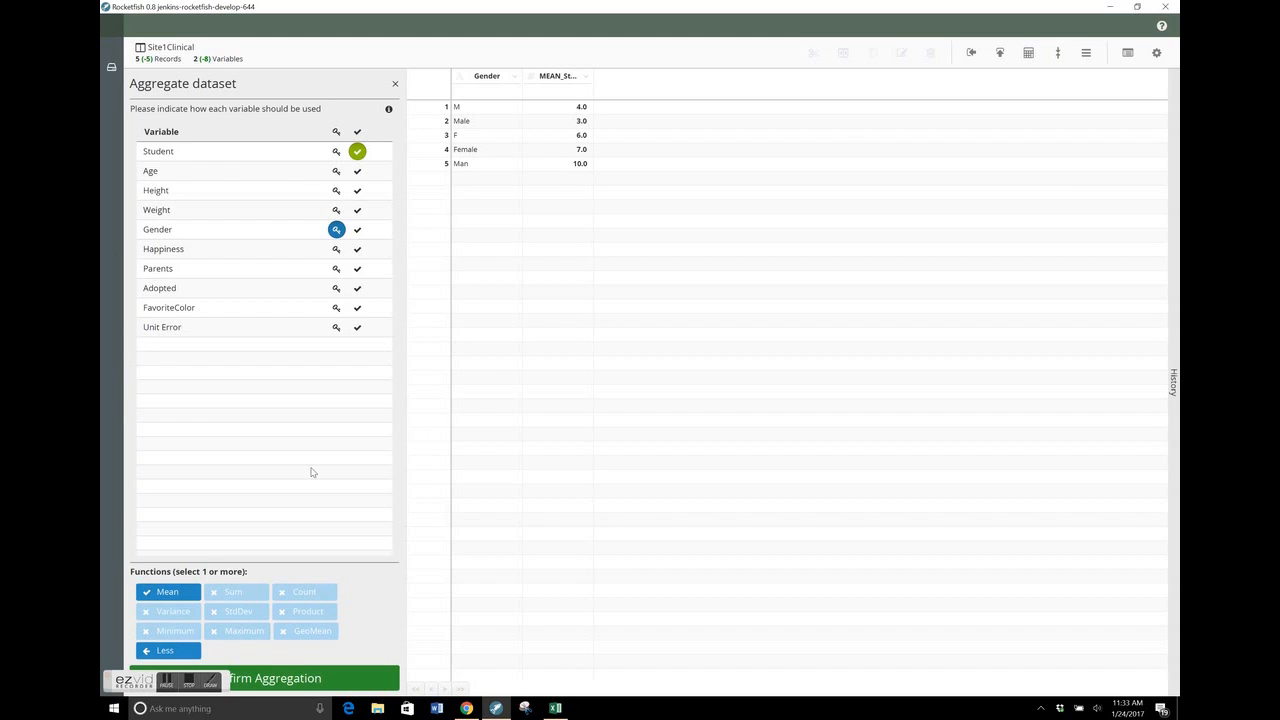
pyautogui.click(180, 598)
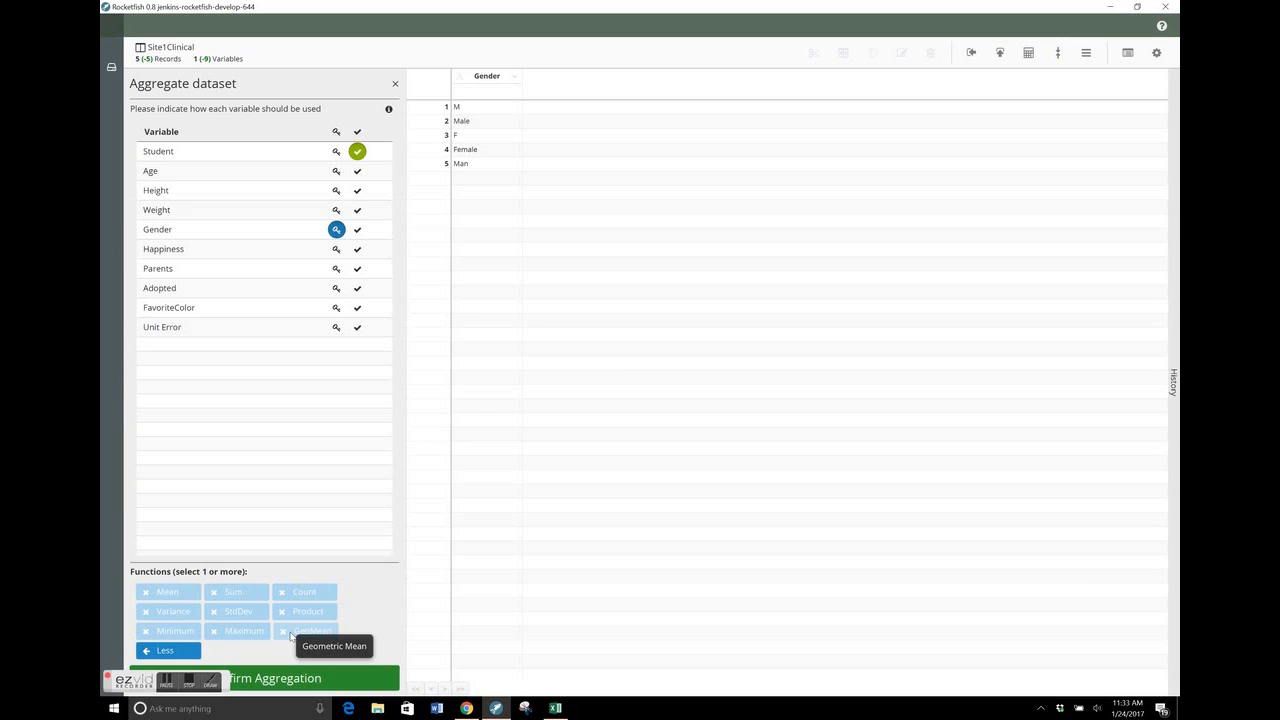
pyautogui.click(295, 596)
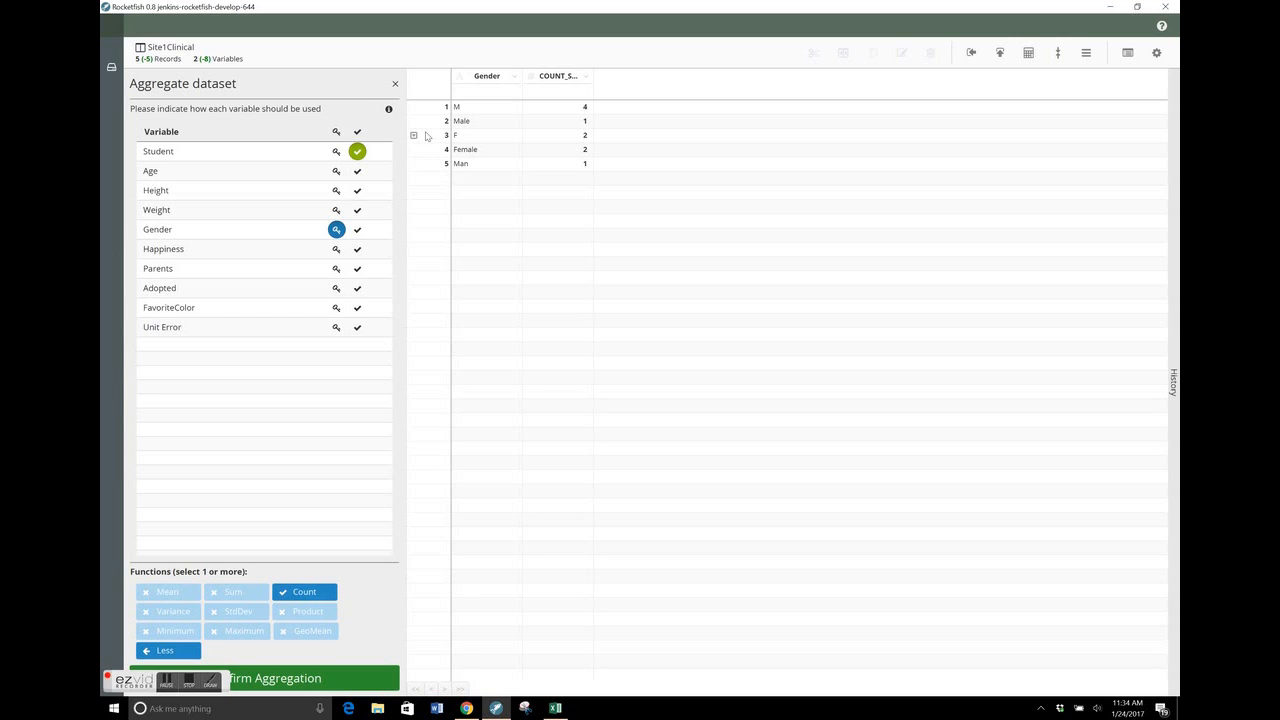
# Close the dataset aggregation and replace Female with F in all matching cells of the Gender variable
pyautogui.click(394, 84)
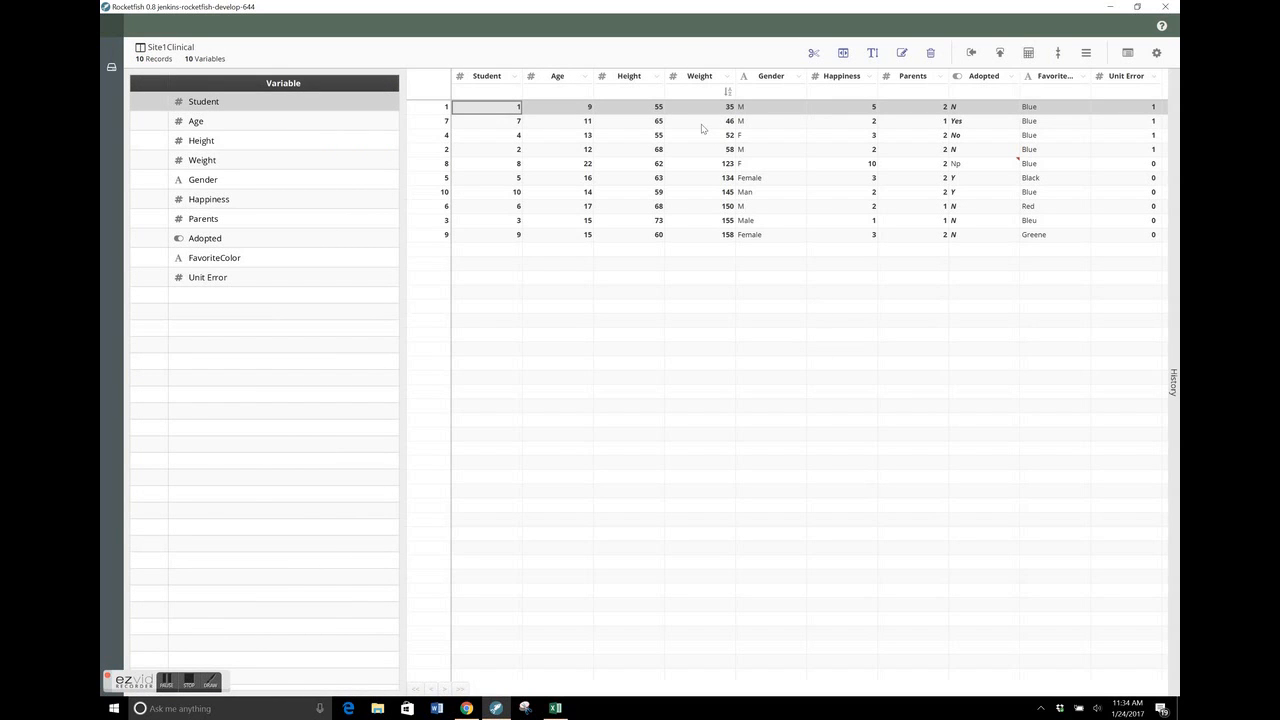
pyautogui.click(767, 181)
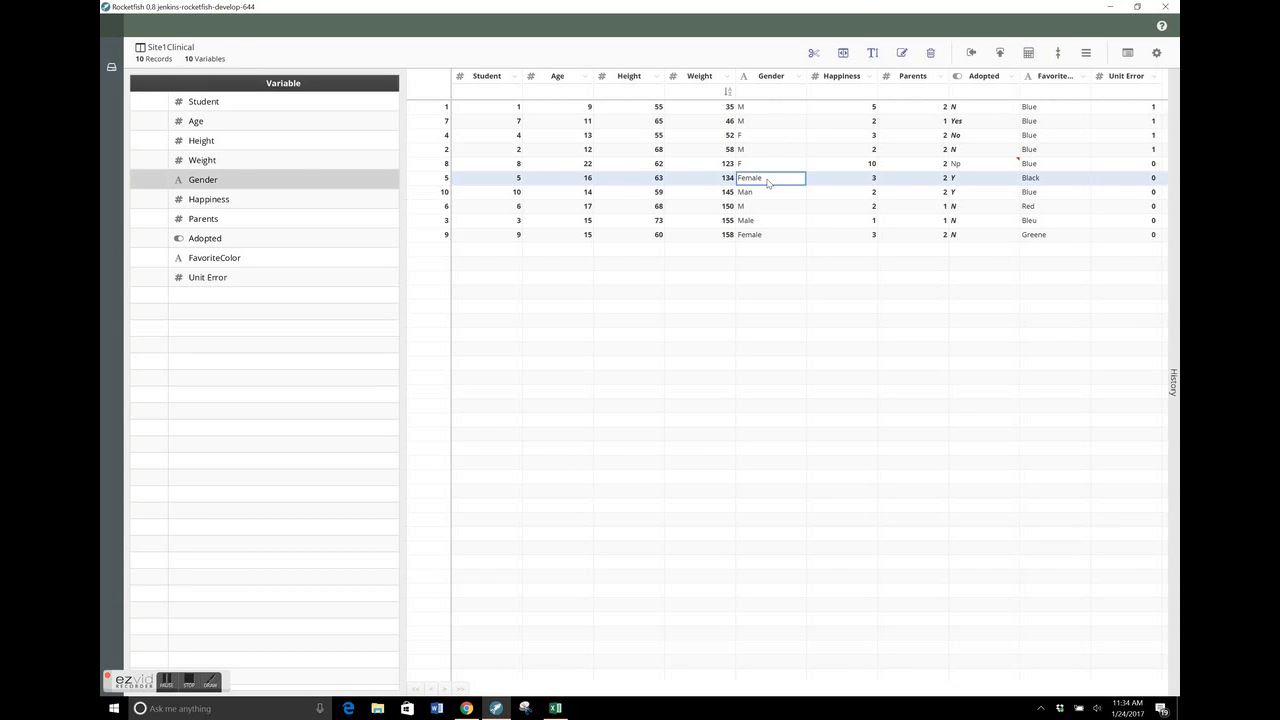
pyautogui.click(768, 181)
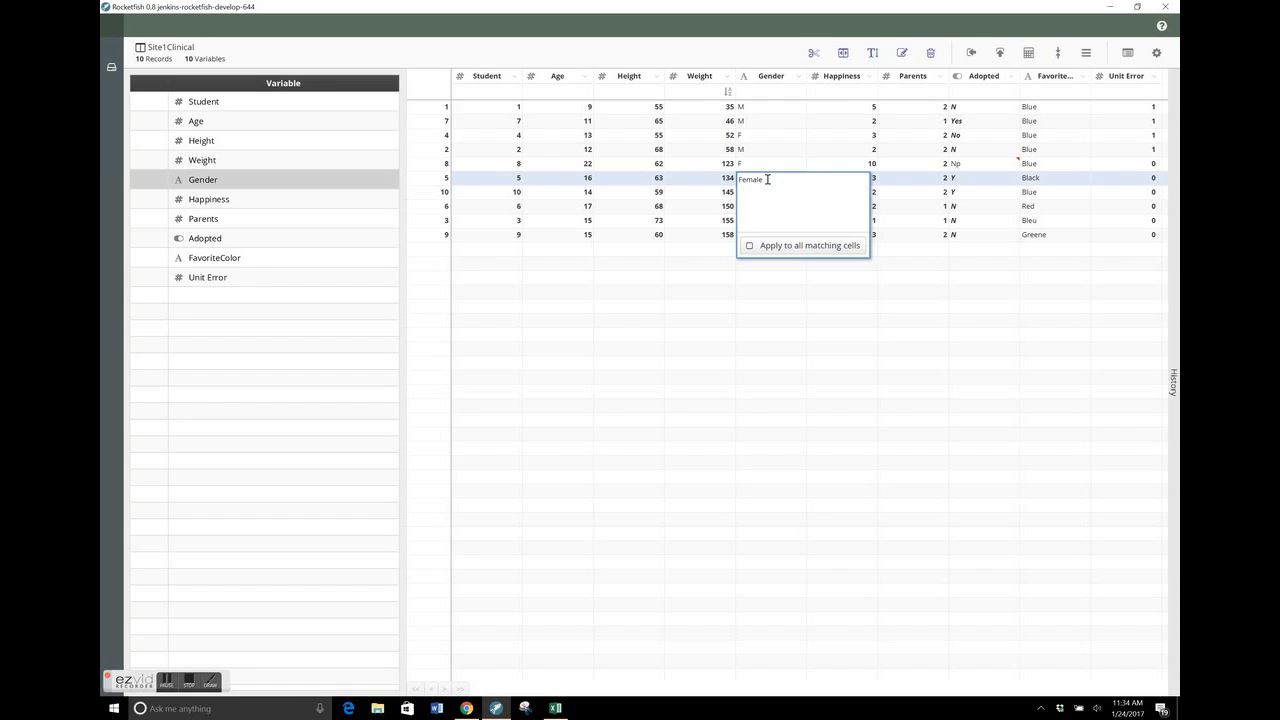
pyautogui.doubleClick(767, 179)
pyautogui.write('F')
pyautogui.click(772, 250)
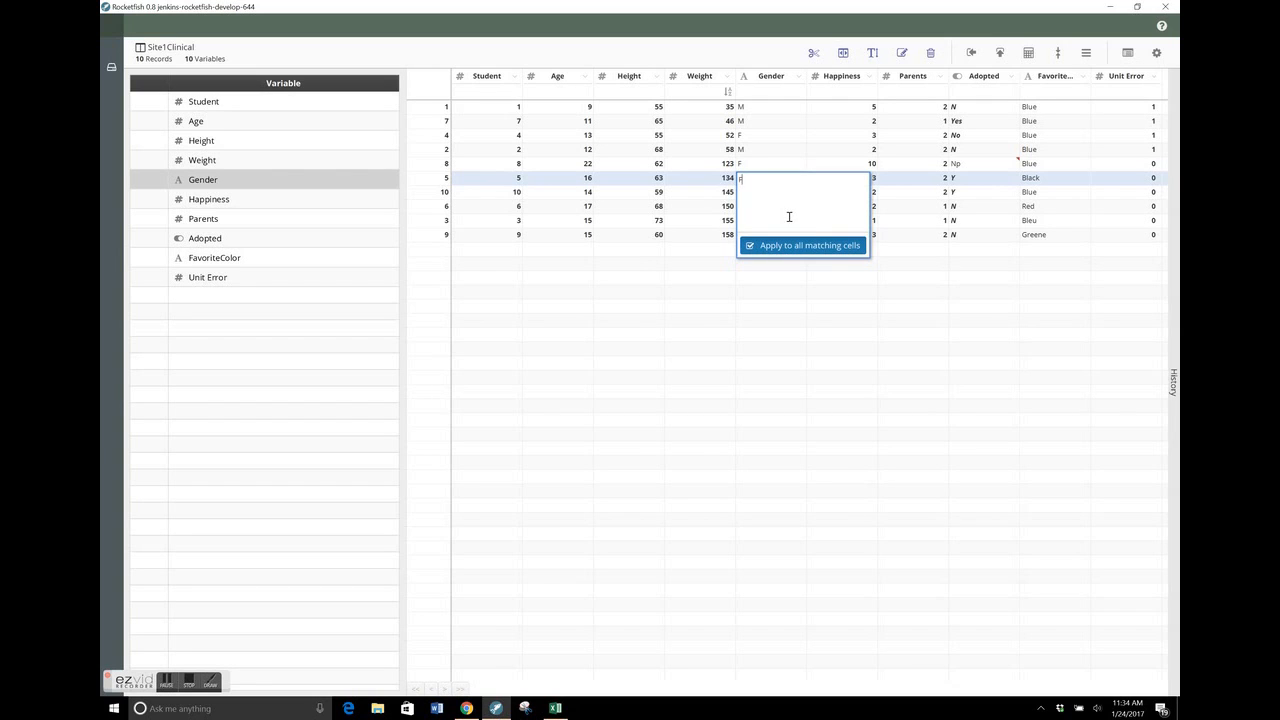
pyautogui.press('Return')
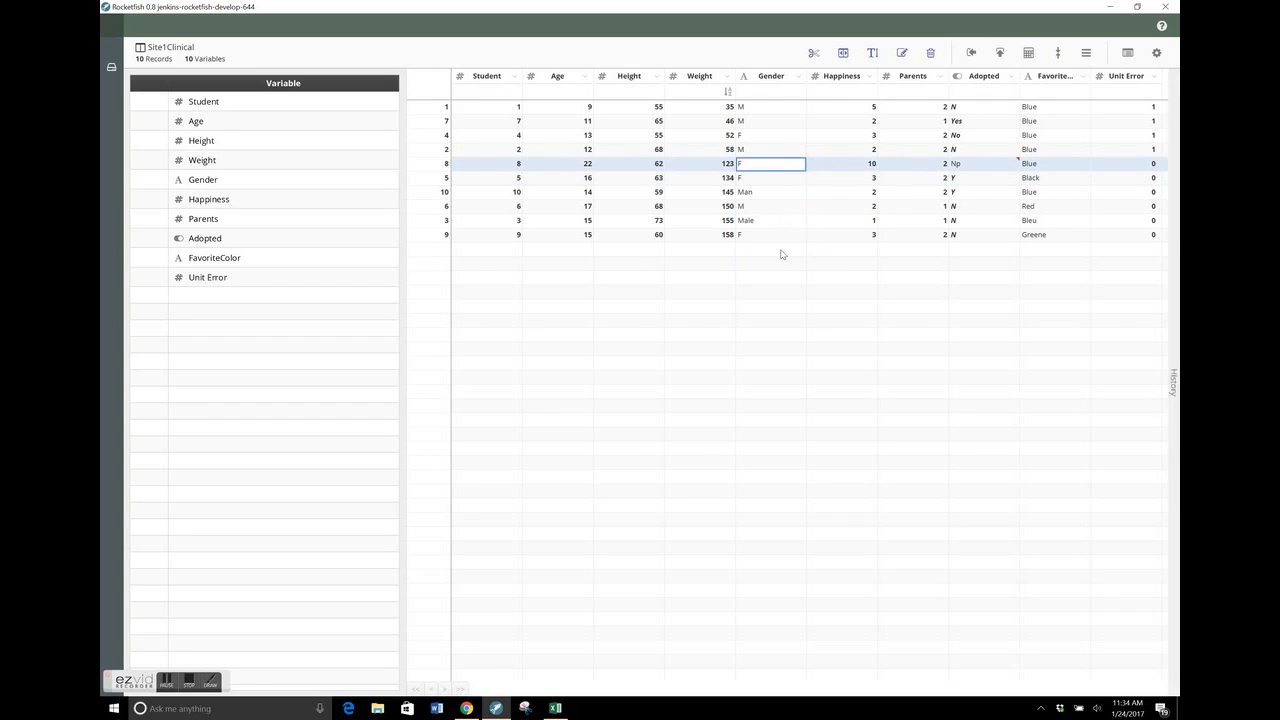
# Show the history and review the results of its Replace Variable Values entry
pyautogui.click(1174, 210)
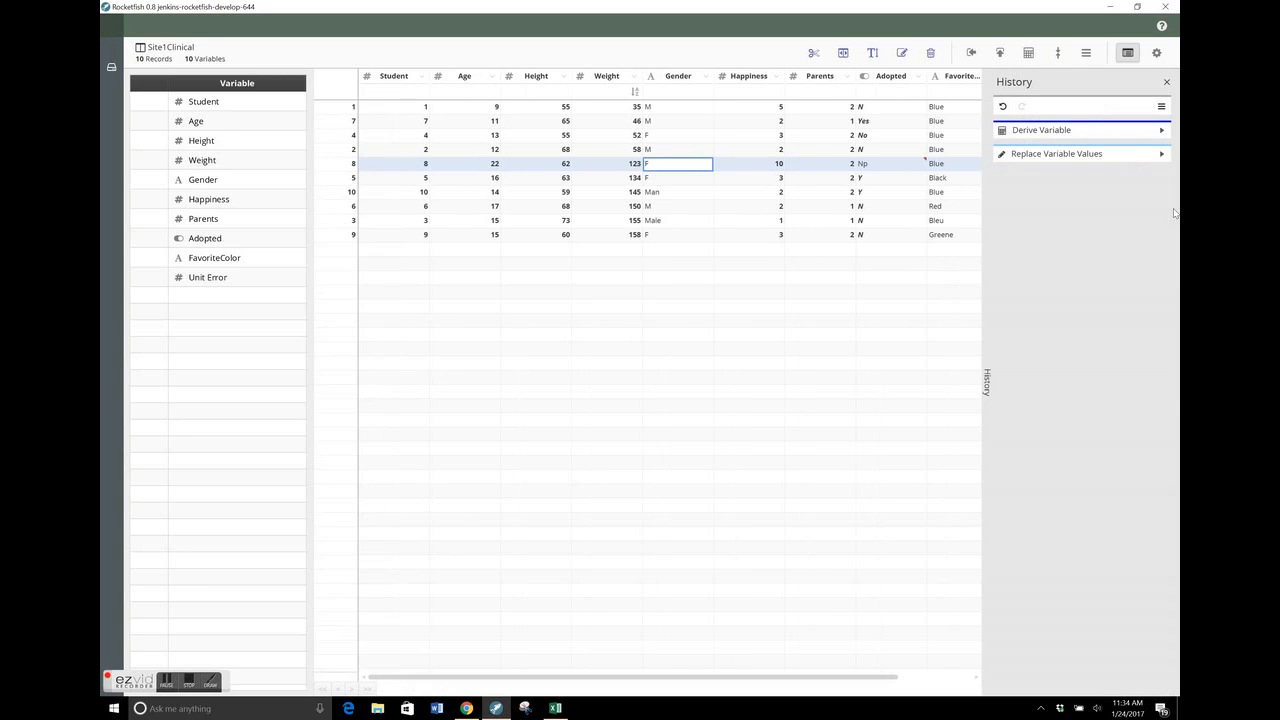
pyautogui.click(1162, 154)
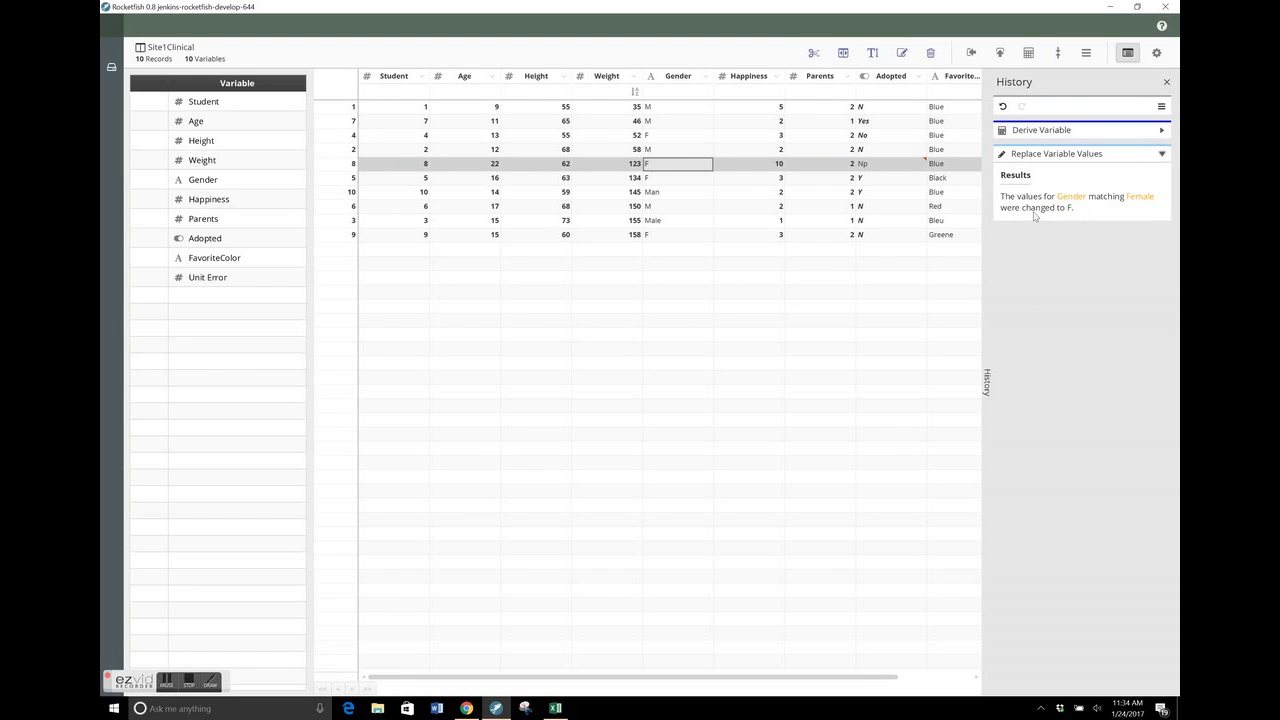
pyautogui.click(1162, 155)
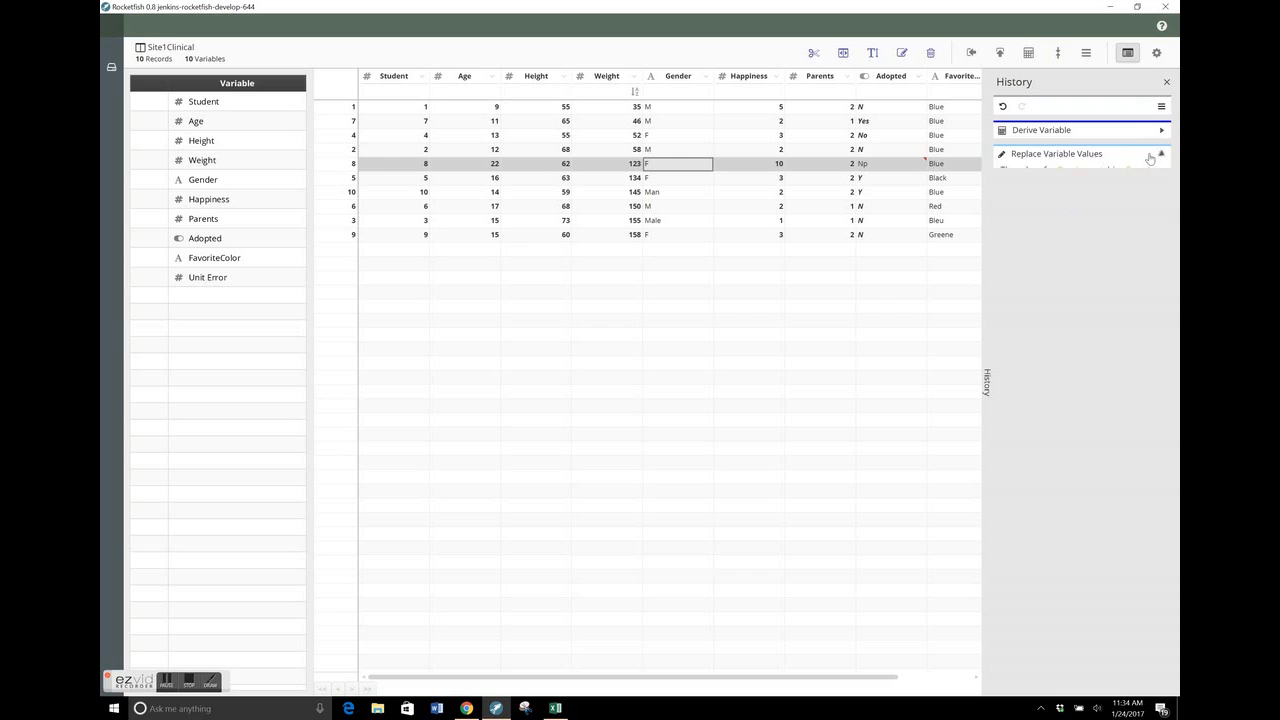
# Replace Man with M in all matching cells of the Gender variable
pyautogui.doubleClick(668, 193)
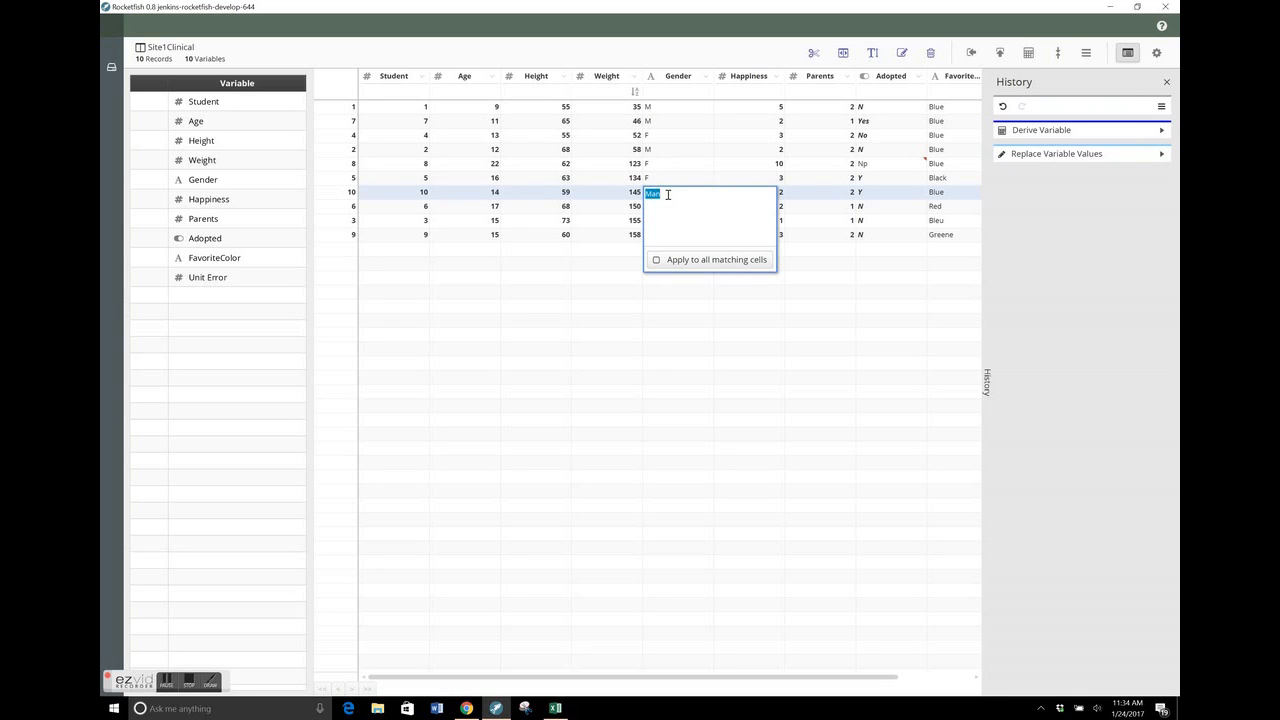
pyautogui.write('M')
pyautogui.press('Return')
# Change the Gender value of student 3 from Male to M in that record only
pyautogui.doubleClick(660, 220)
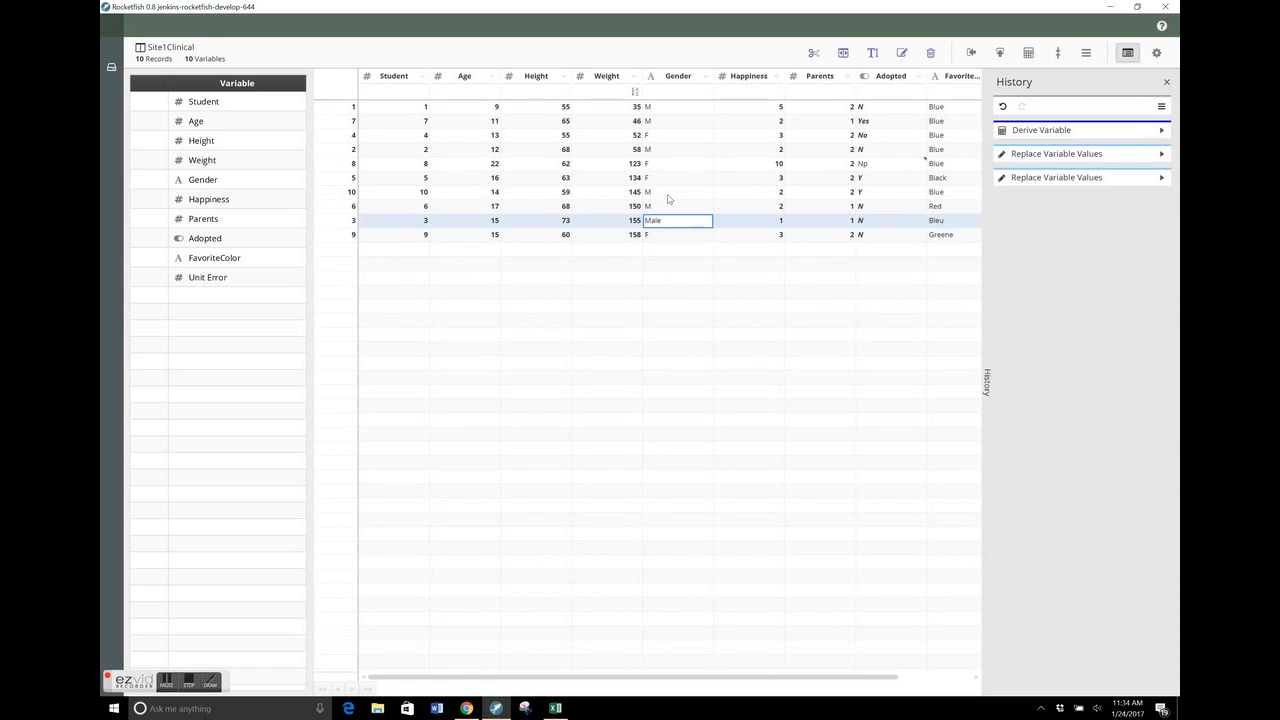
pyautogui.doubleClick(660, 221)
pyautogui.write('M')
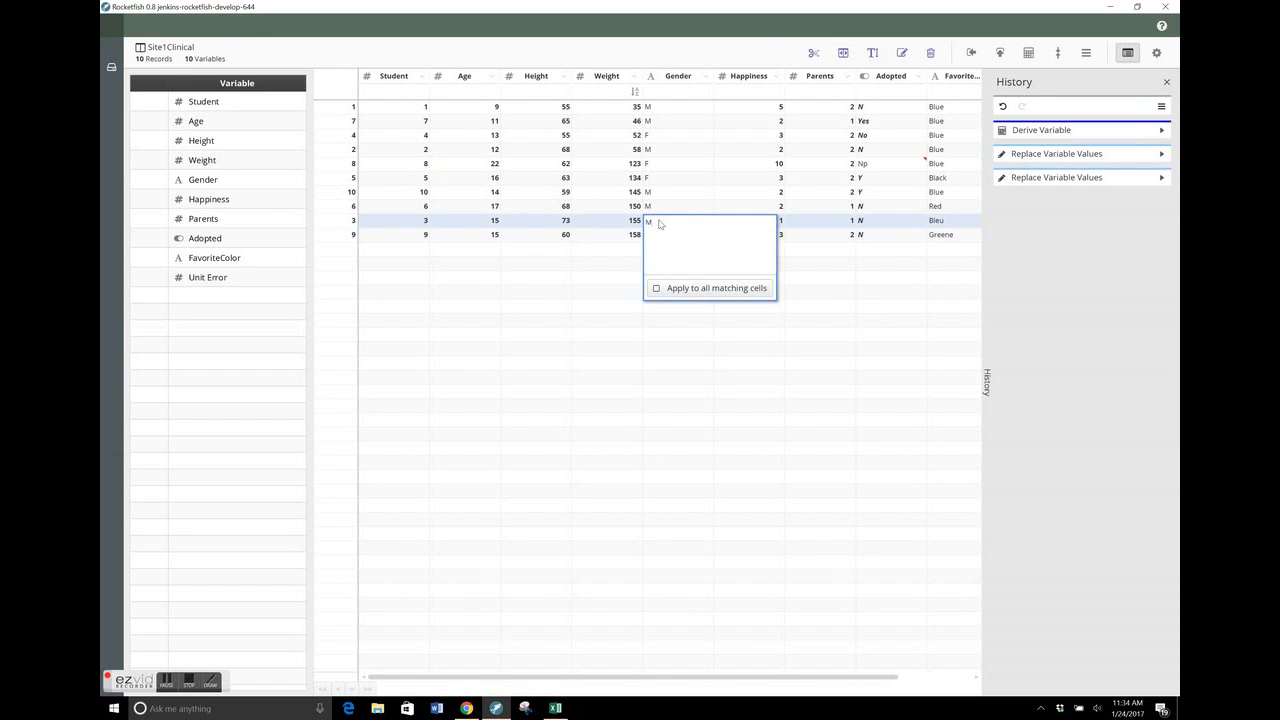
pyautogui.press('Return')
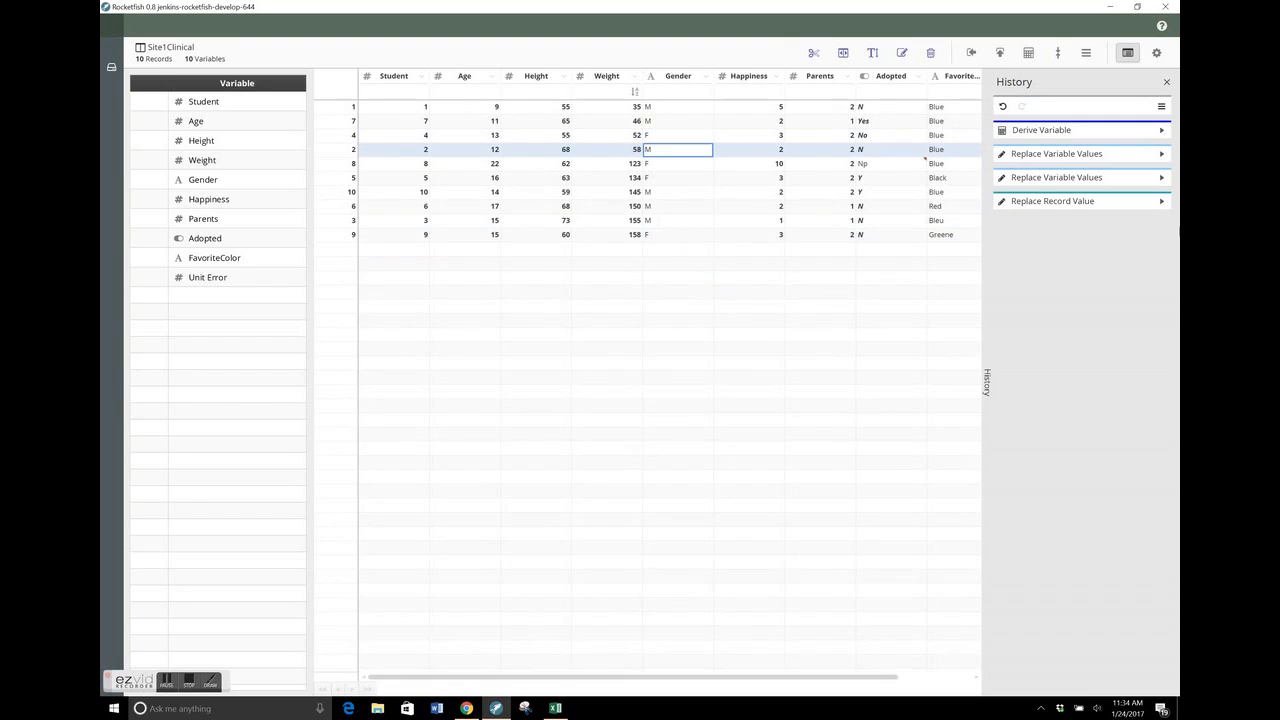
# Review the configuration and results of the Replace Record Value entry in the history, and hide the history
pyautogui.click(1162, 202)
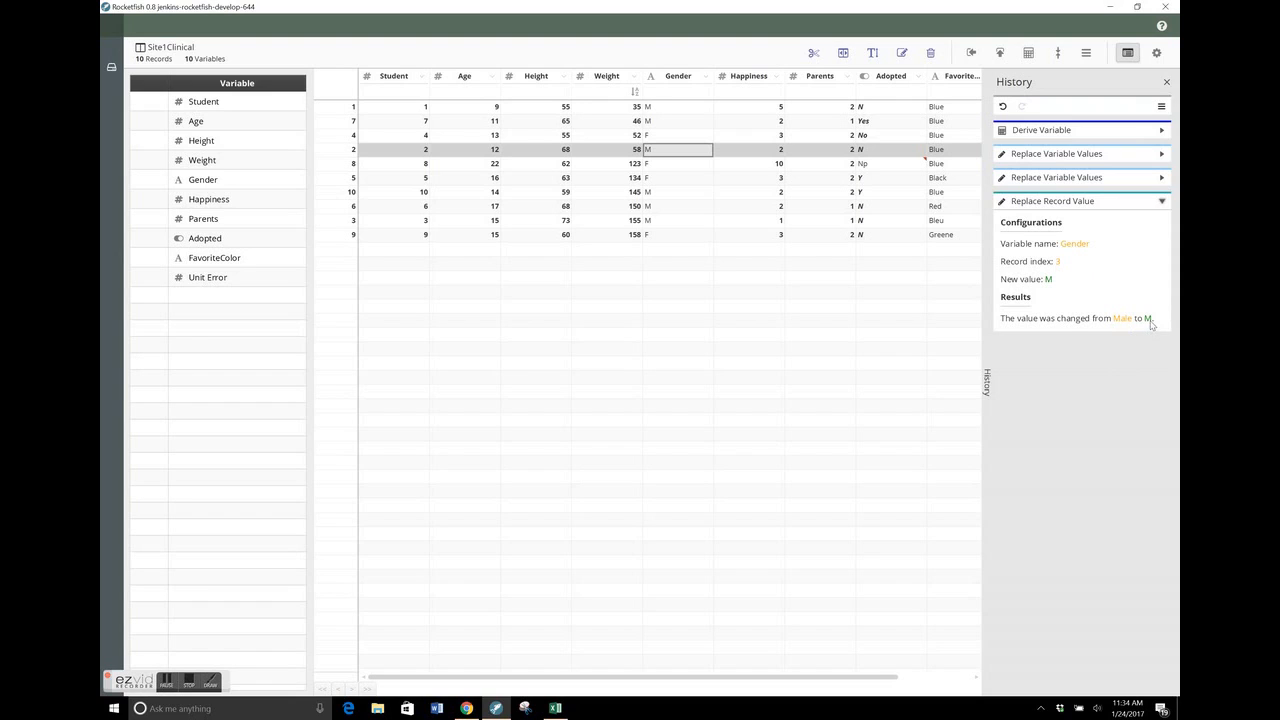
pyautogui.click(1163, 203)
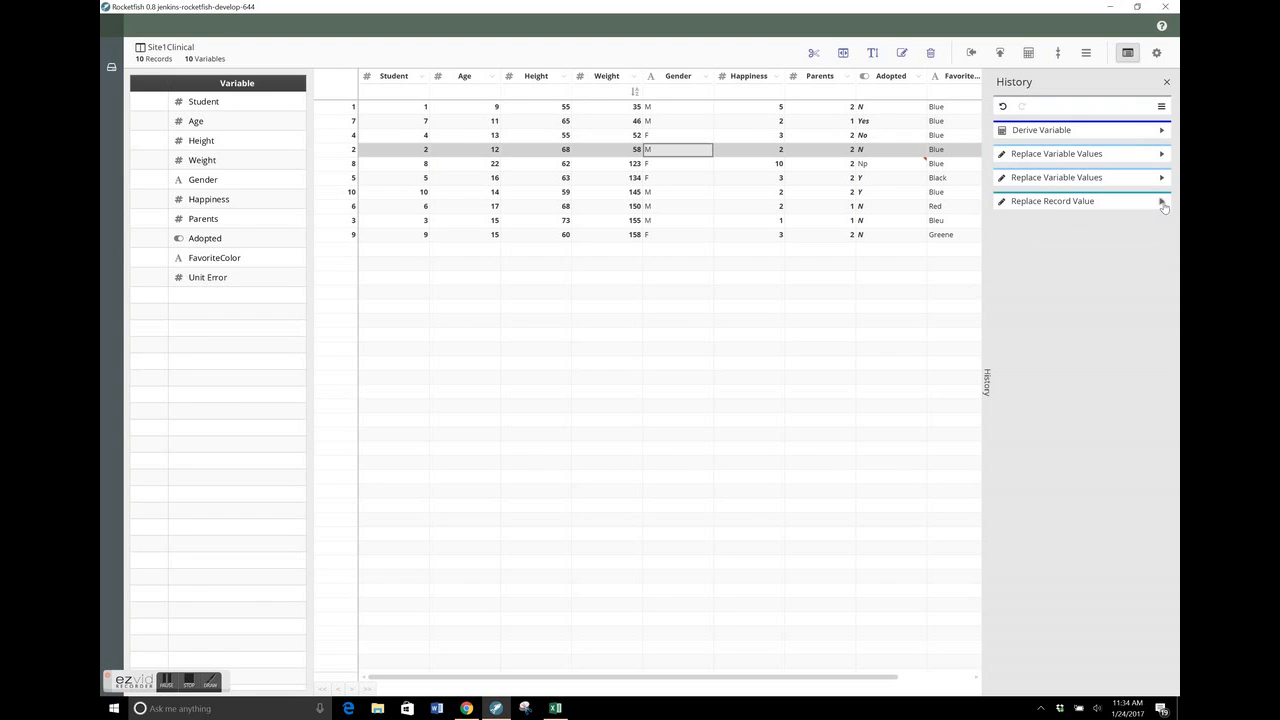
pyautogui.click(1166, 82)
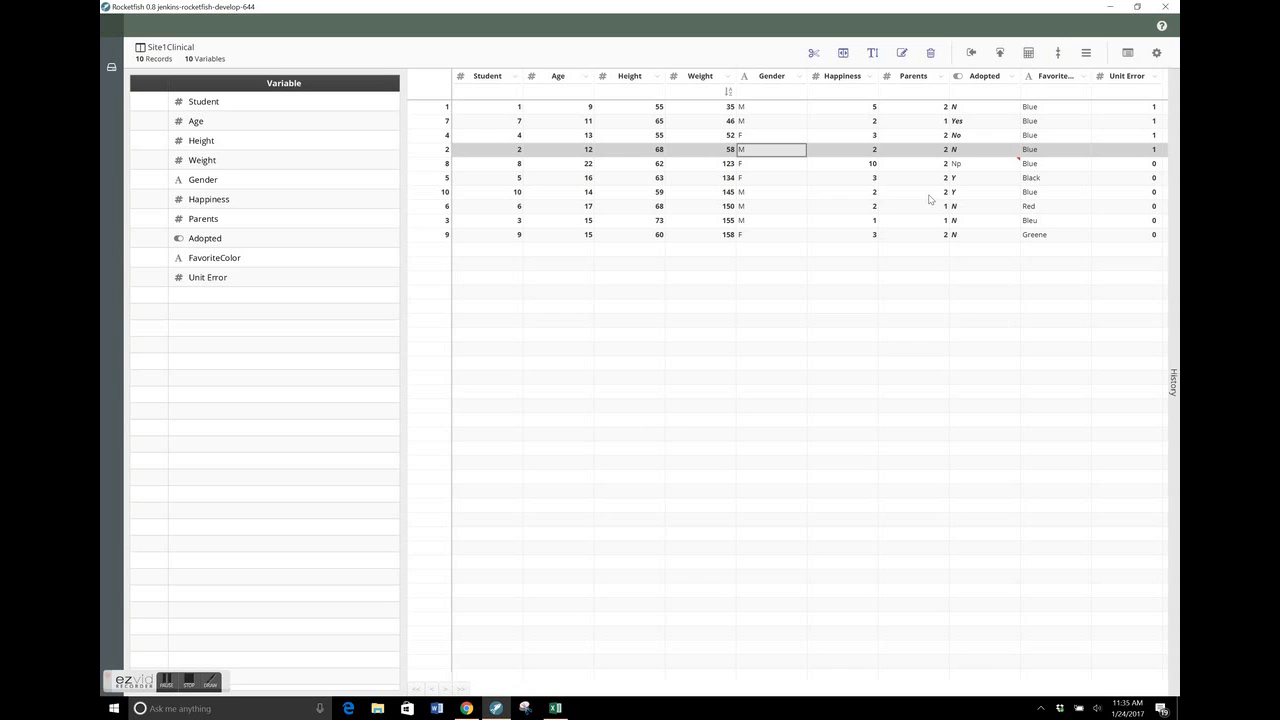
# Switch to the Excel template workbook and review its Data Prep Formula Reference, Data History and CodeBook worksheets
pyautogui.click(556, 708)
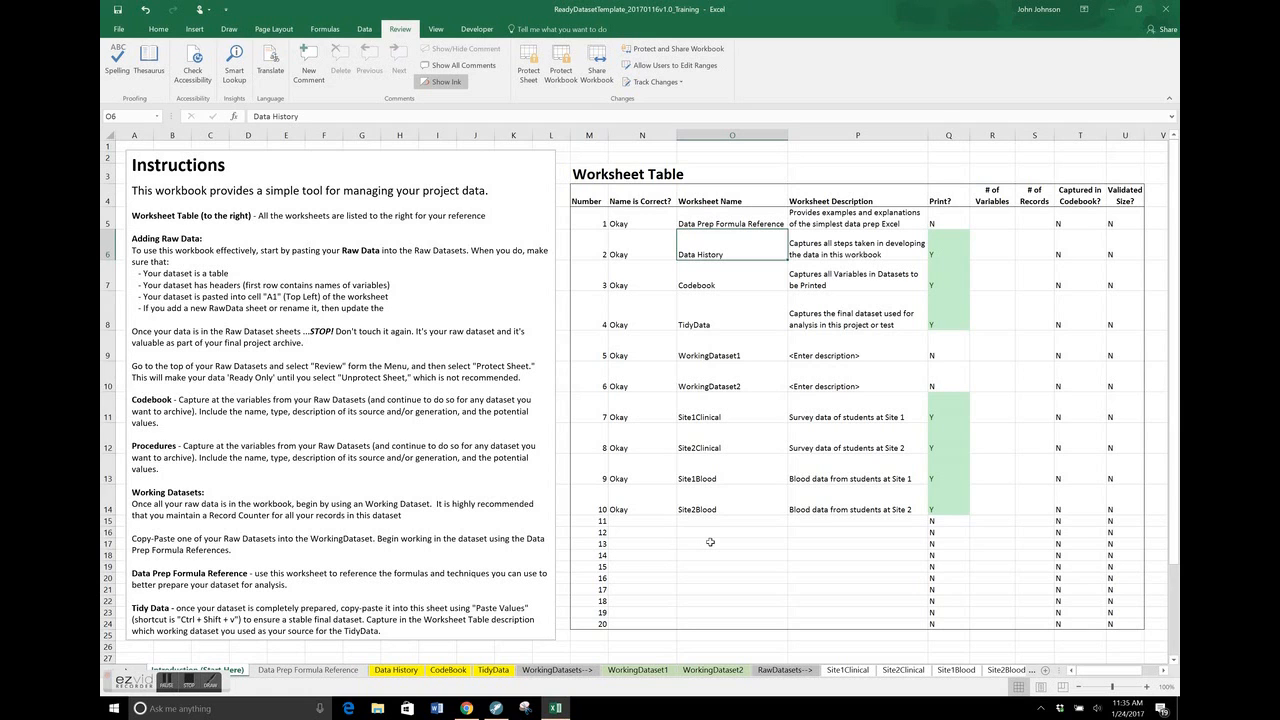
pyautogui.click(298, 670)
pyautogui.scroll(-1, 605, 350)
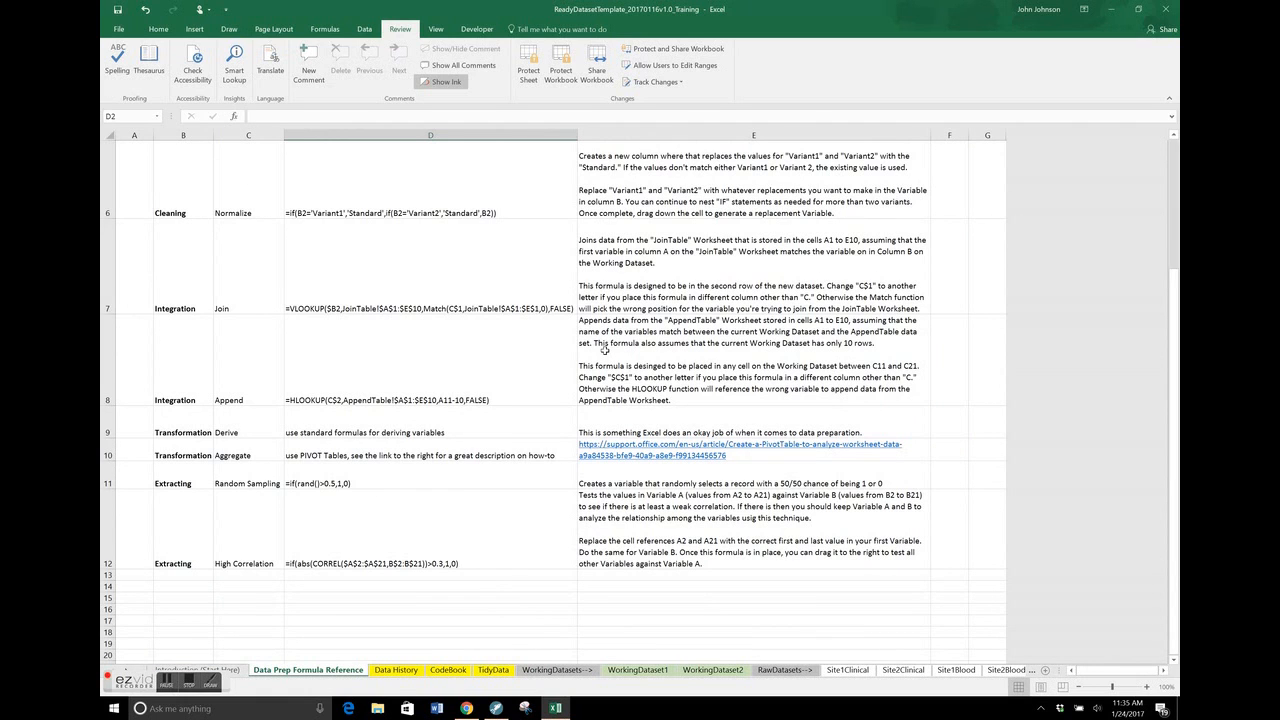
pyautogui.scroll(1, 604, 350)
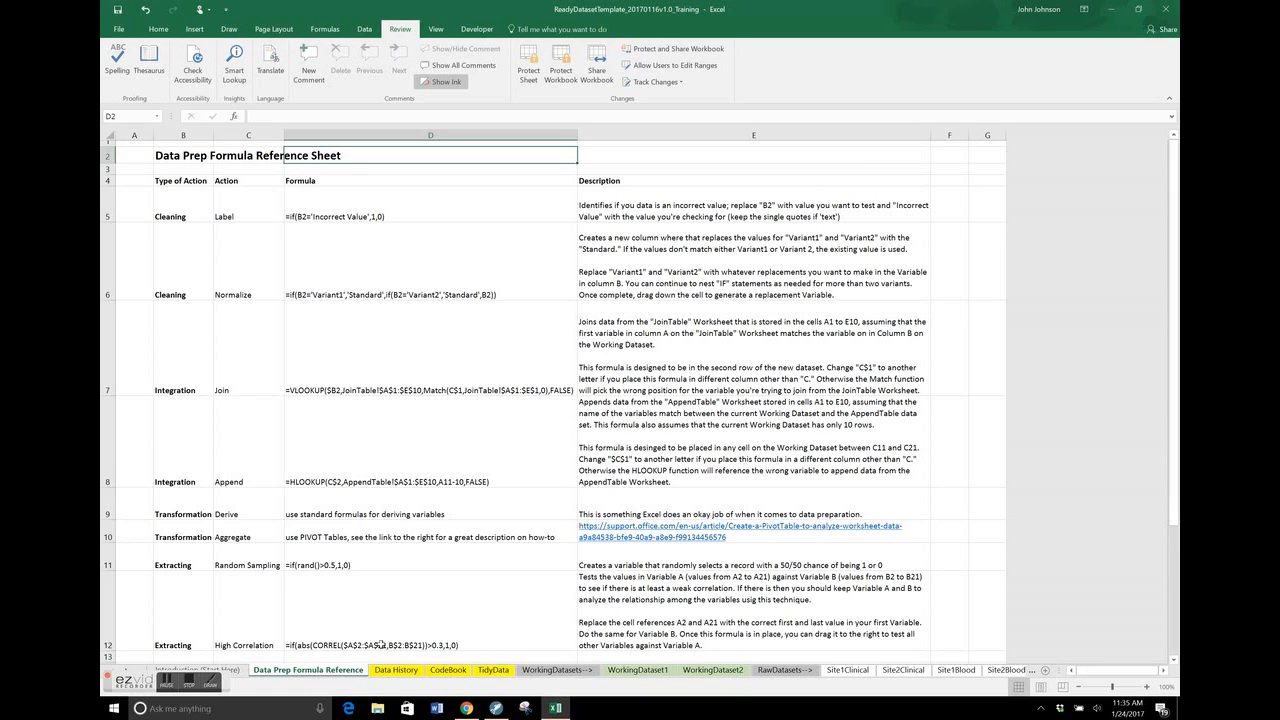
pyautogui.click(405, 672)
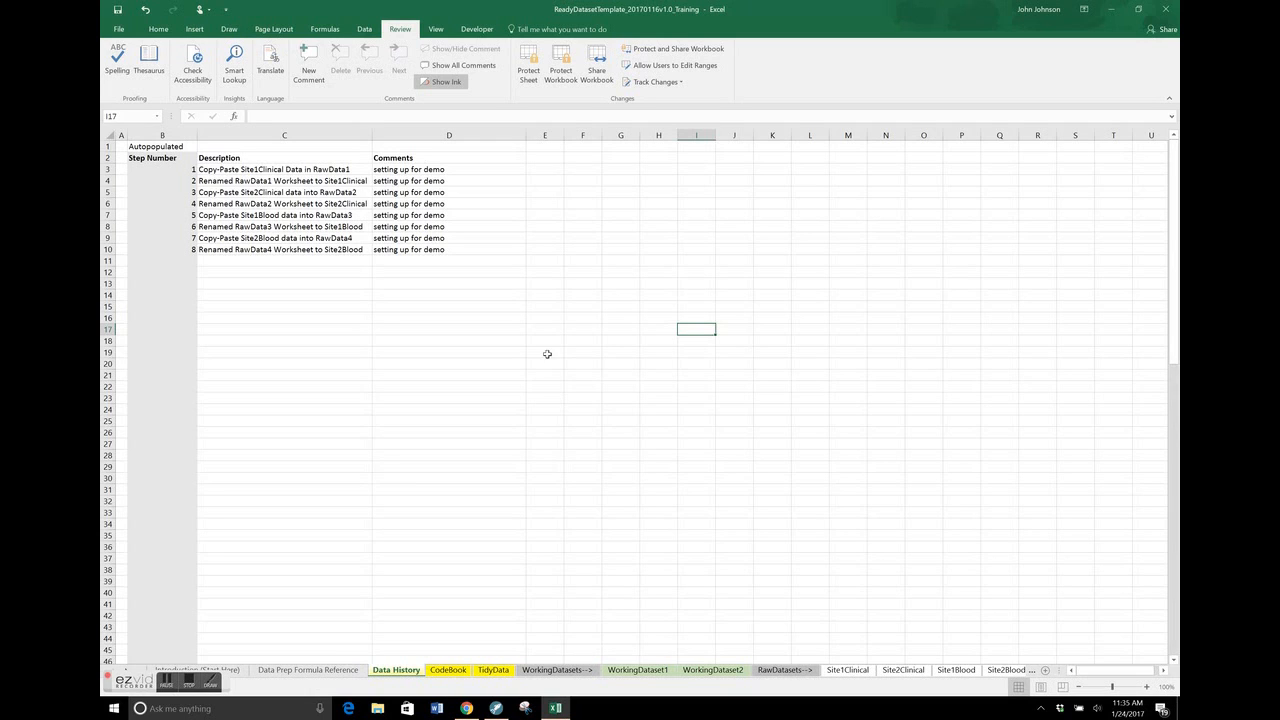
pyautogui.click(446, 670)
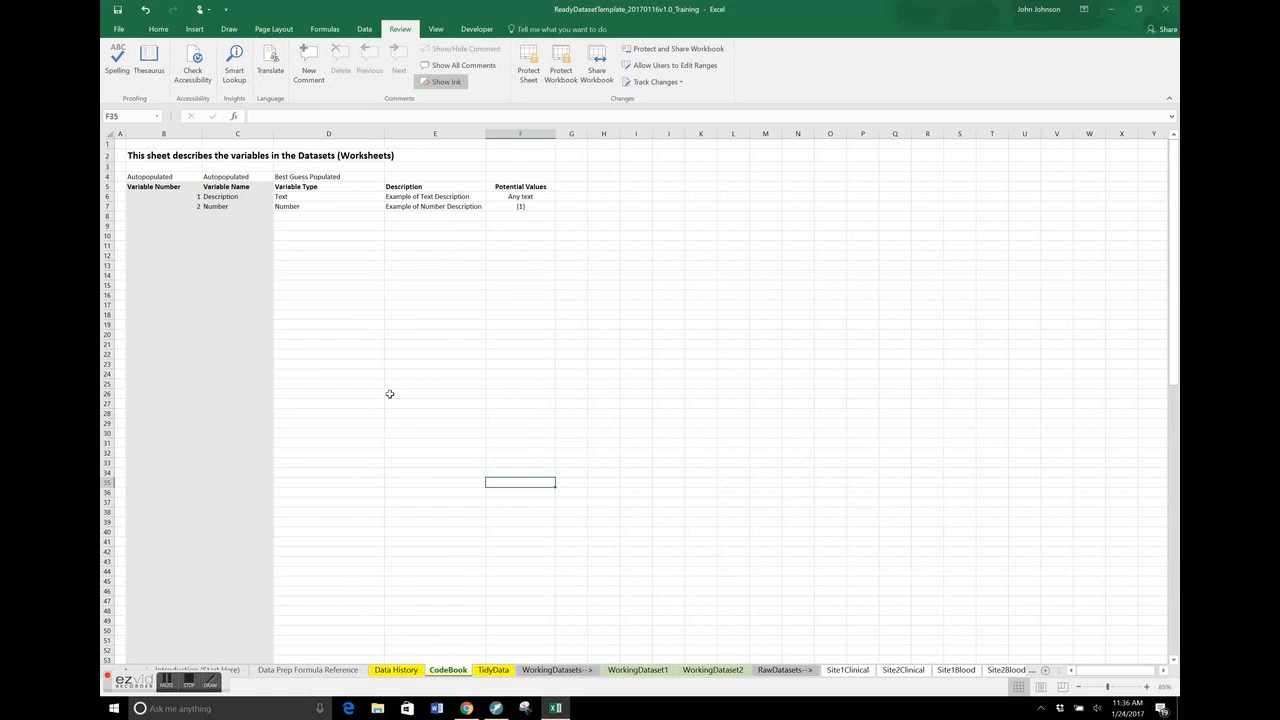
# Add a test column headed New Variable with the value 100 in column C of the TidyData worksheet
pyautogui.click(494, 670)
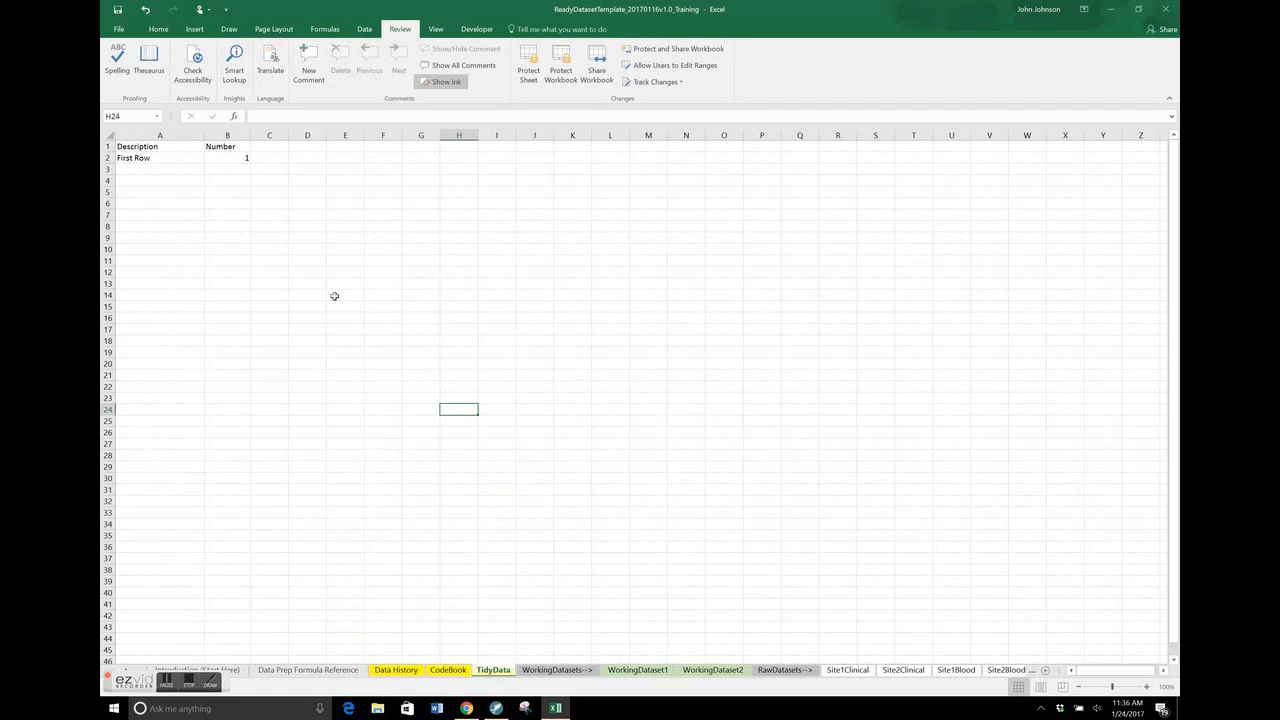
pyautogui.click(279, 147)
pyautogui.write('N')
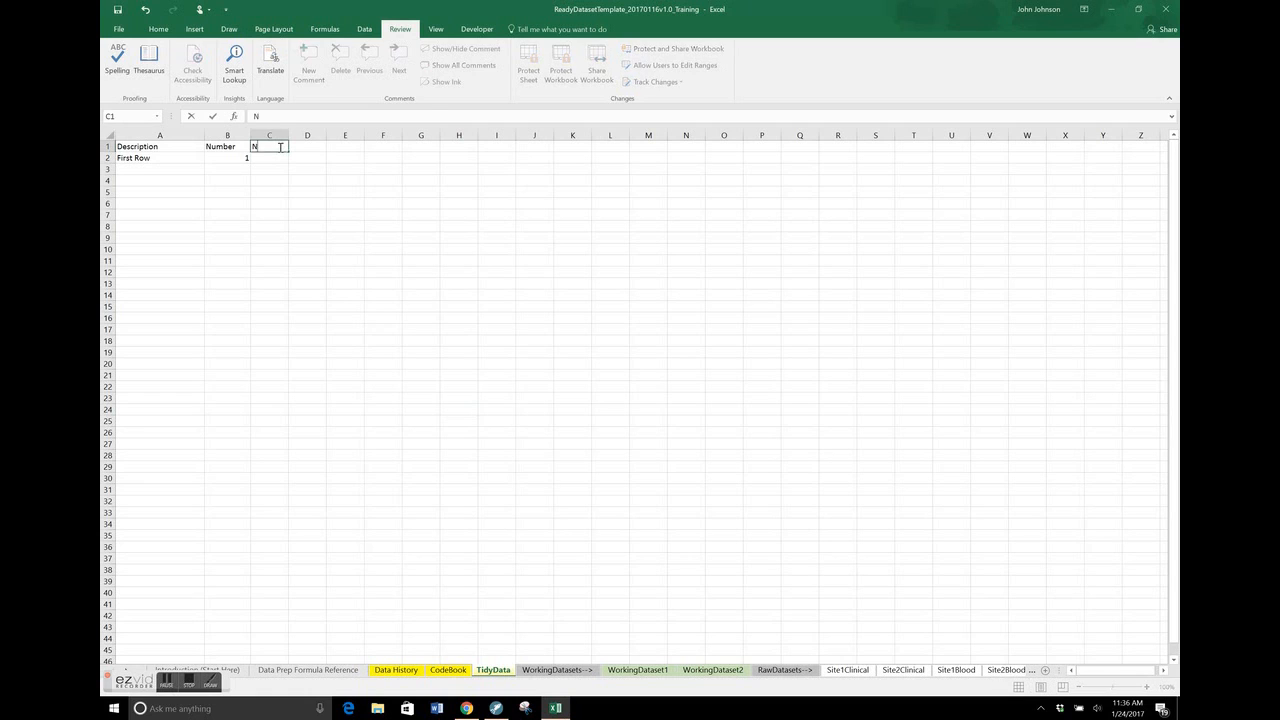
pyautogui.write('ew Variable')
pyautogui.press('Return')
pyautogui.write('100')
pyautogui.press('Return')
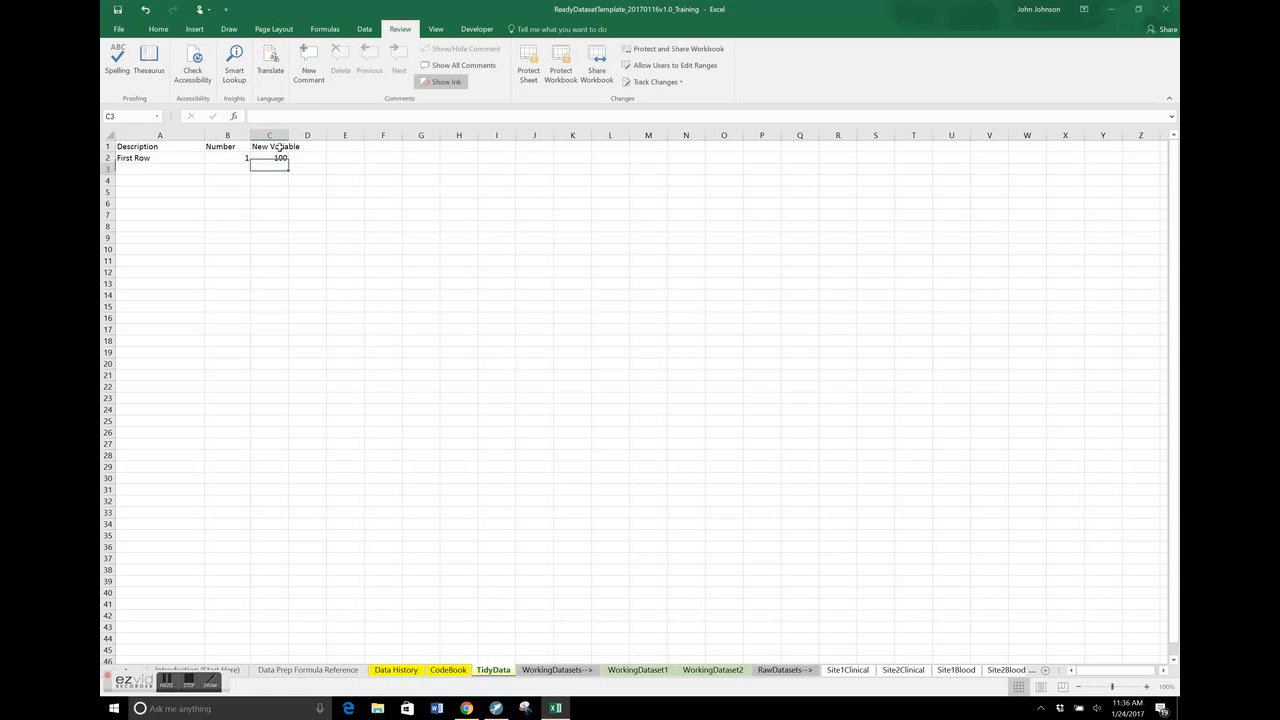
# Inspect the third variable's formulas in the CodeBook worksheet and try copying the Variable Type formula from the Number row into its row
pyautogui.click(449, 670)
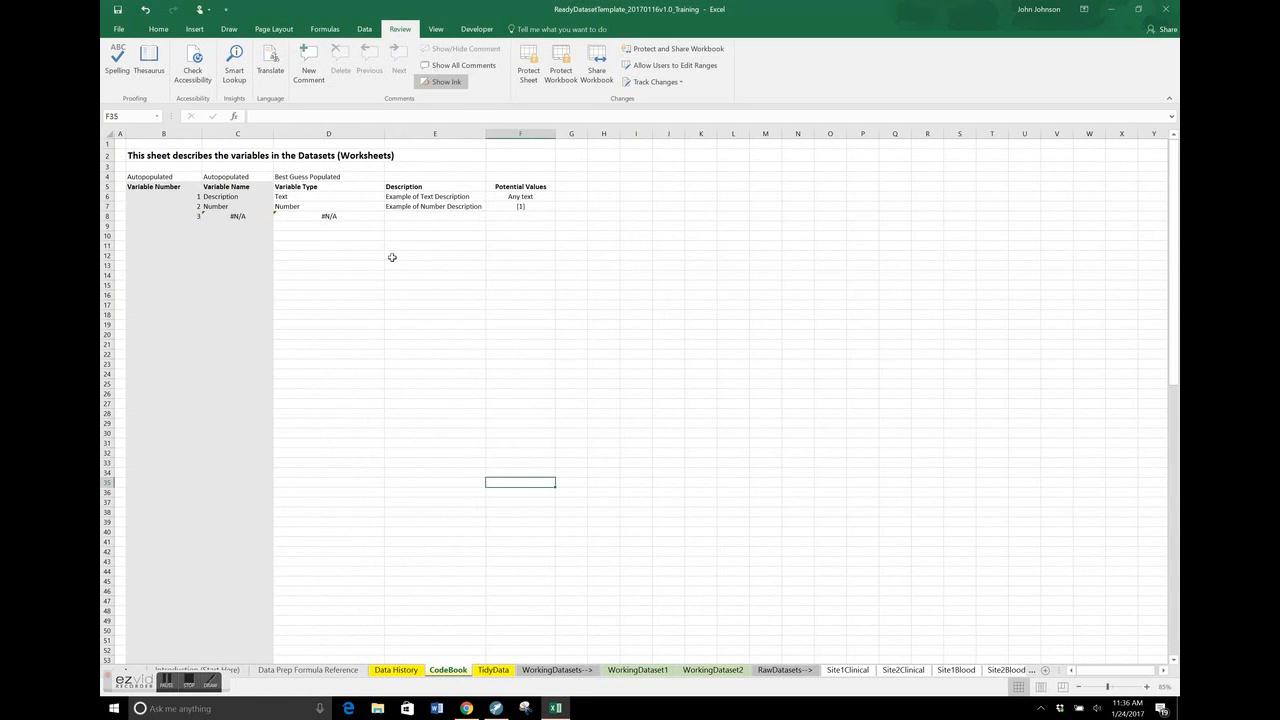
pyautogui.click(262, 225)
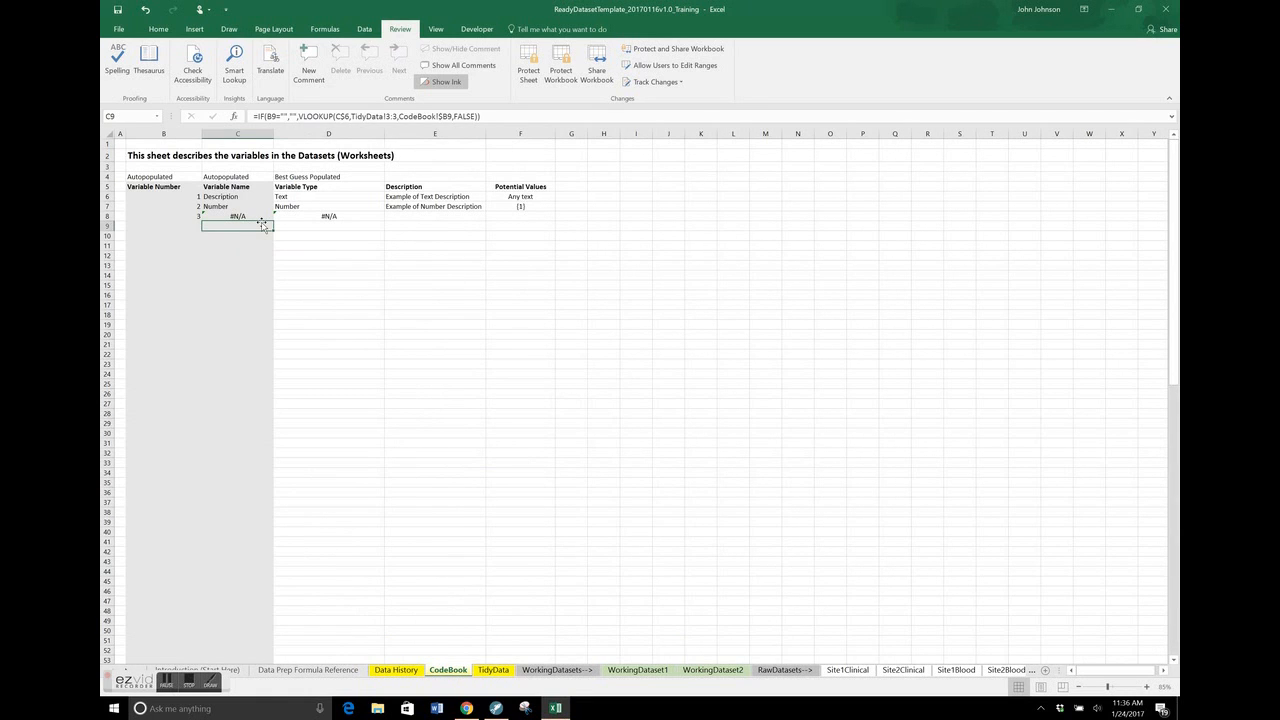
pyautogui.click(318, 216)
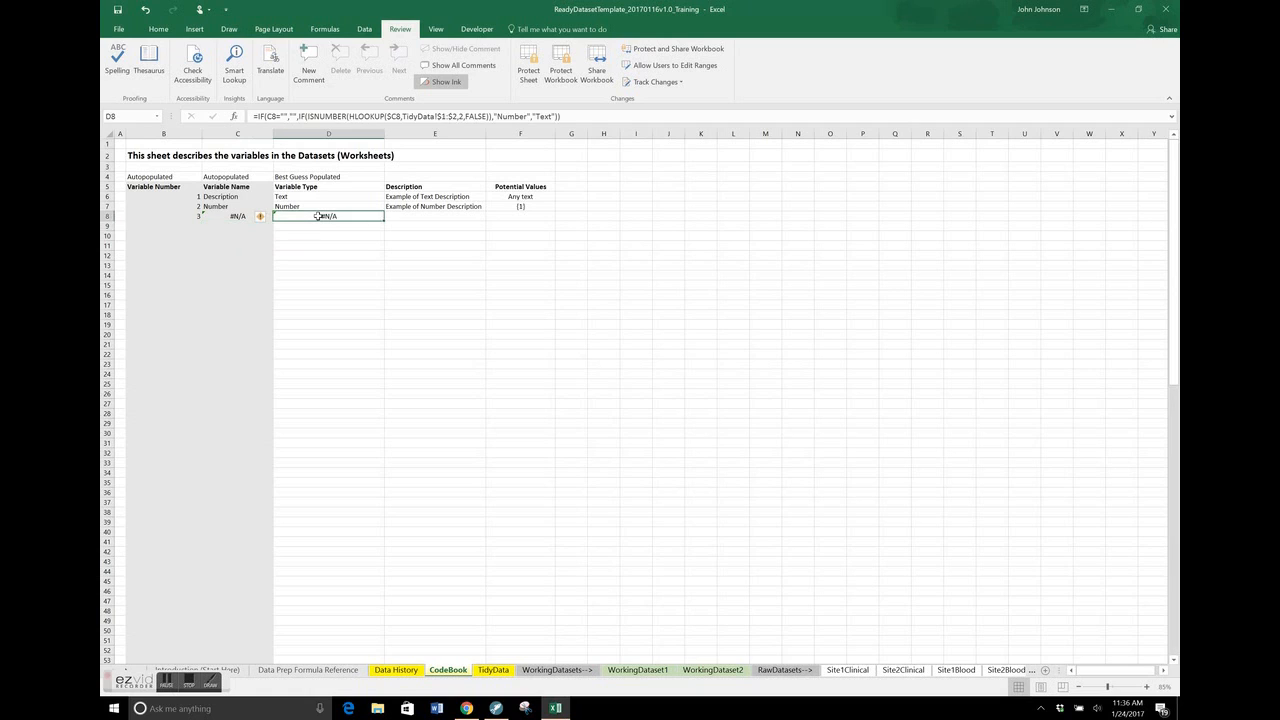
pyautogui.press('Up')
pyautogui.hotkey('ctrl', 'c')
pyautogui.press('Down')
pyautogui.hotkey('ctrl', 'v')
pyautogui.press('Left')
pyautogui.press('Right')
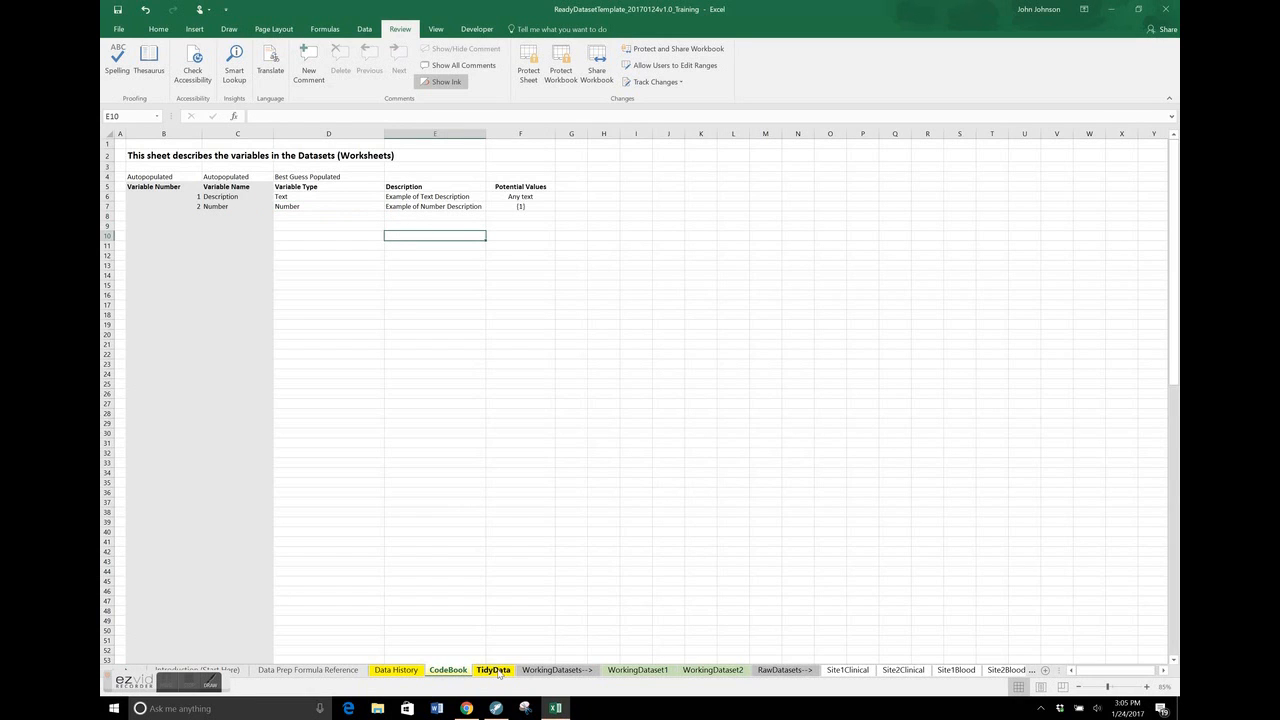
# In the TidyData worksheet, enter the header New Variable in C1 and the value 100 in C2
pyautogui.click(494, 670)
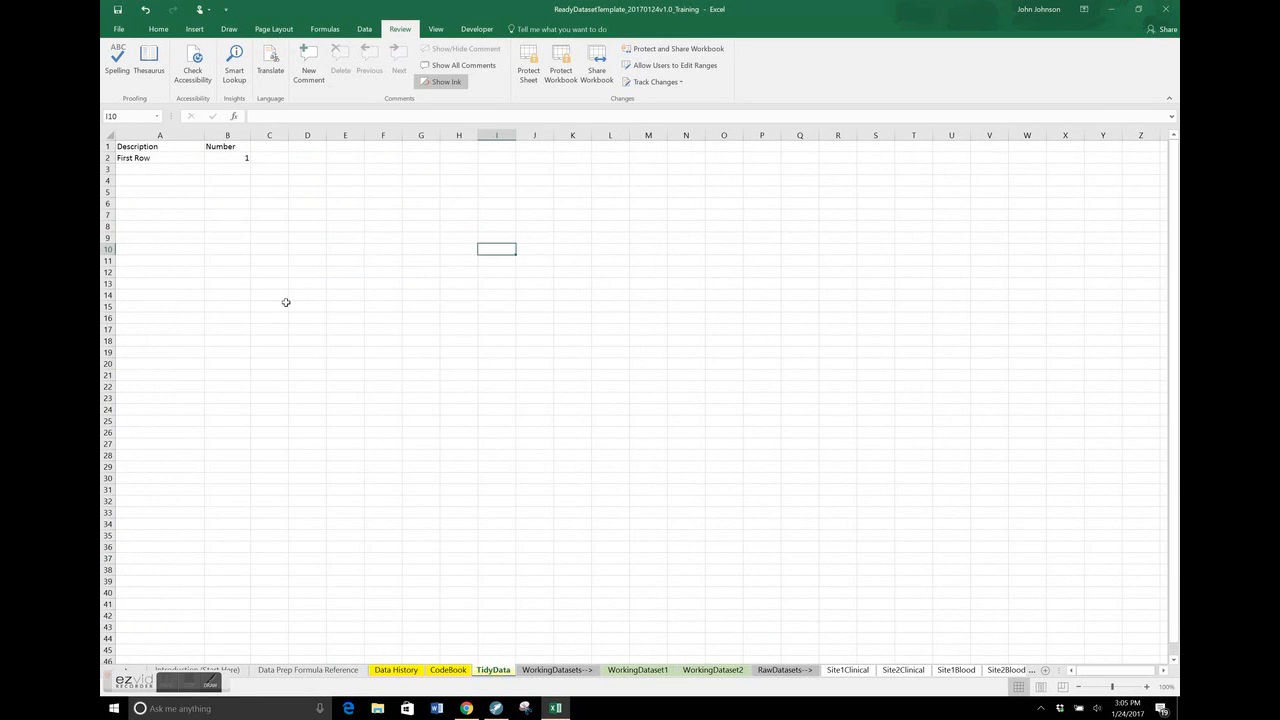
pyautogui.click(268, 148)
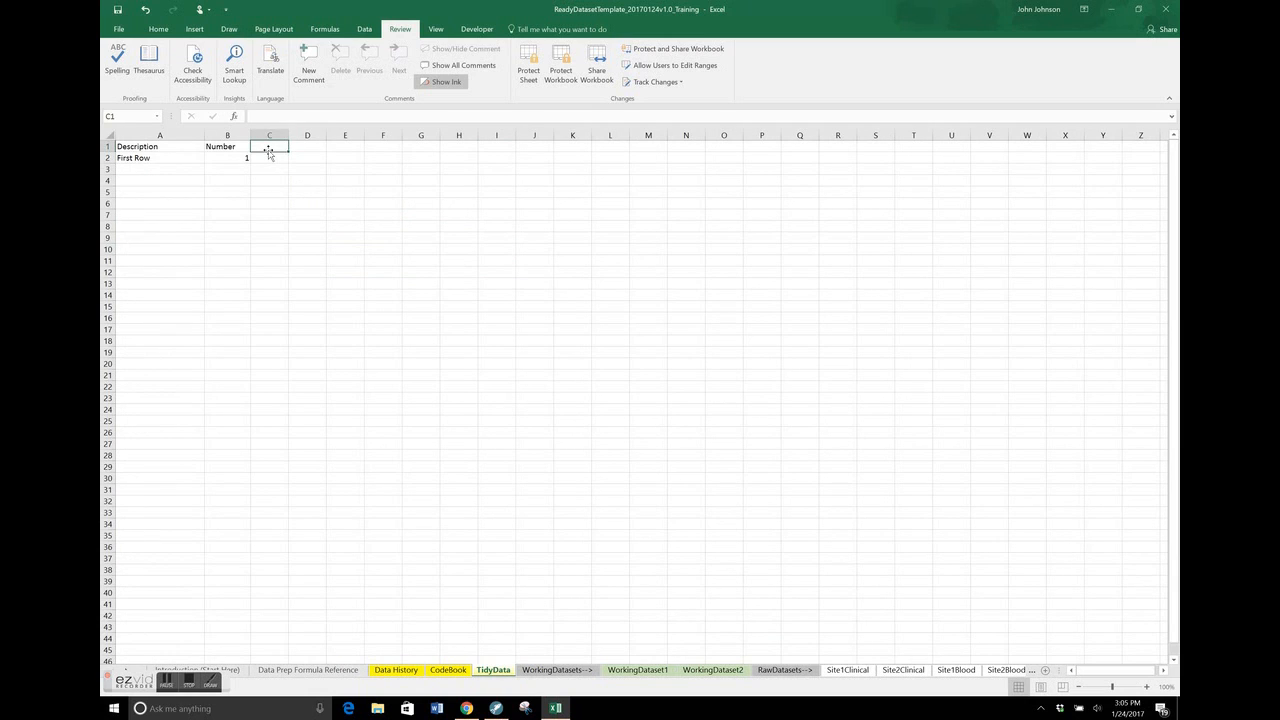
pyautogui.write('New Va')
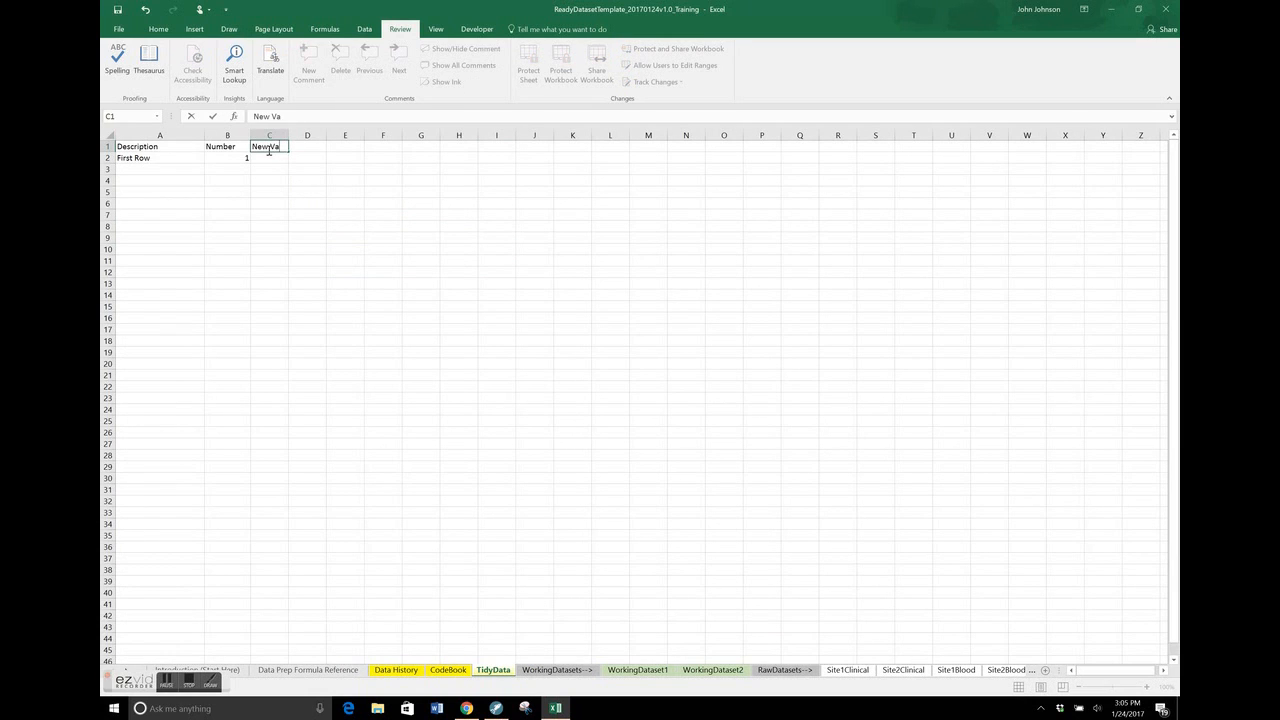
pyautogui.write('riable')
pyautogui.press('Return')
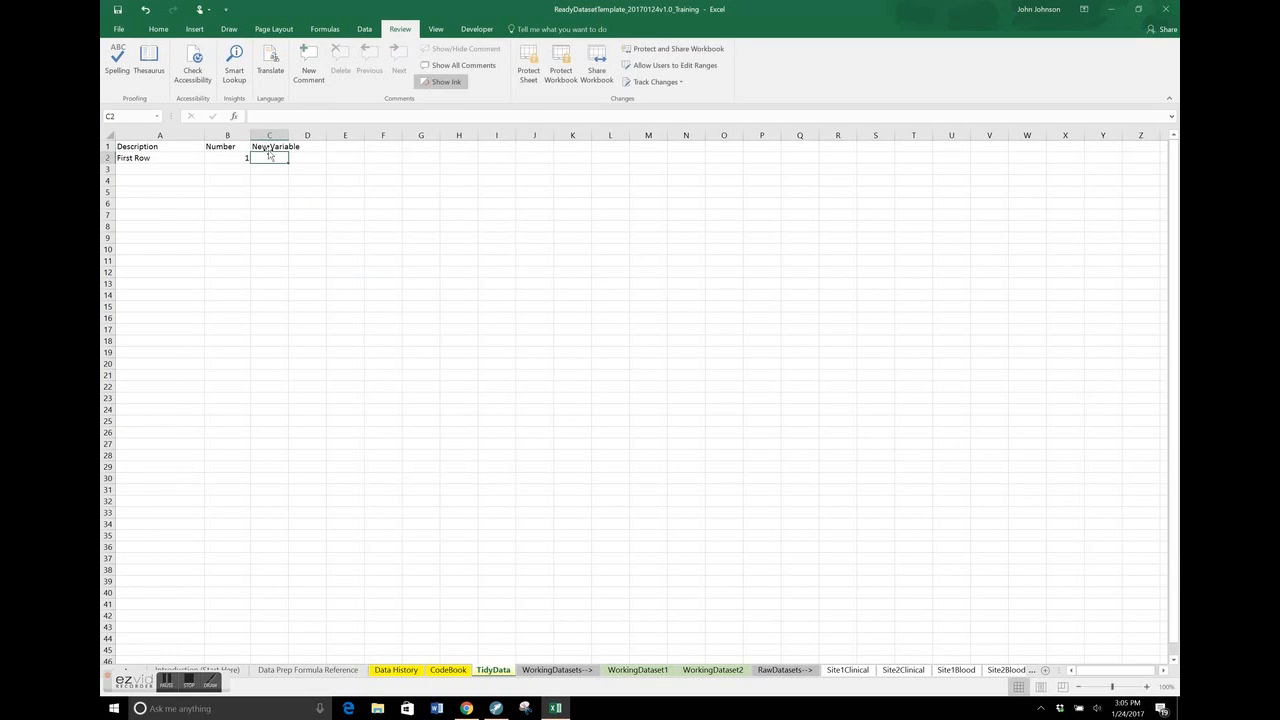
pyautogui.write('100')
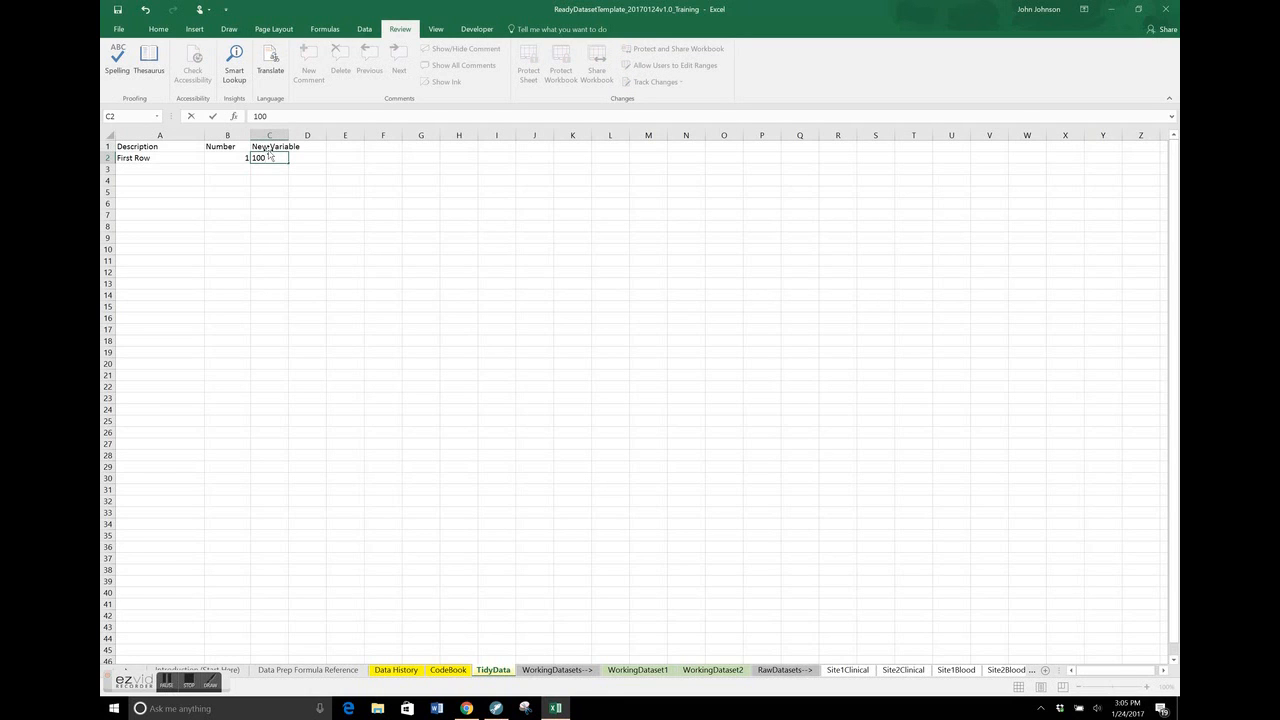
pyautogui.press('Return')
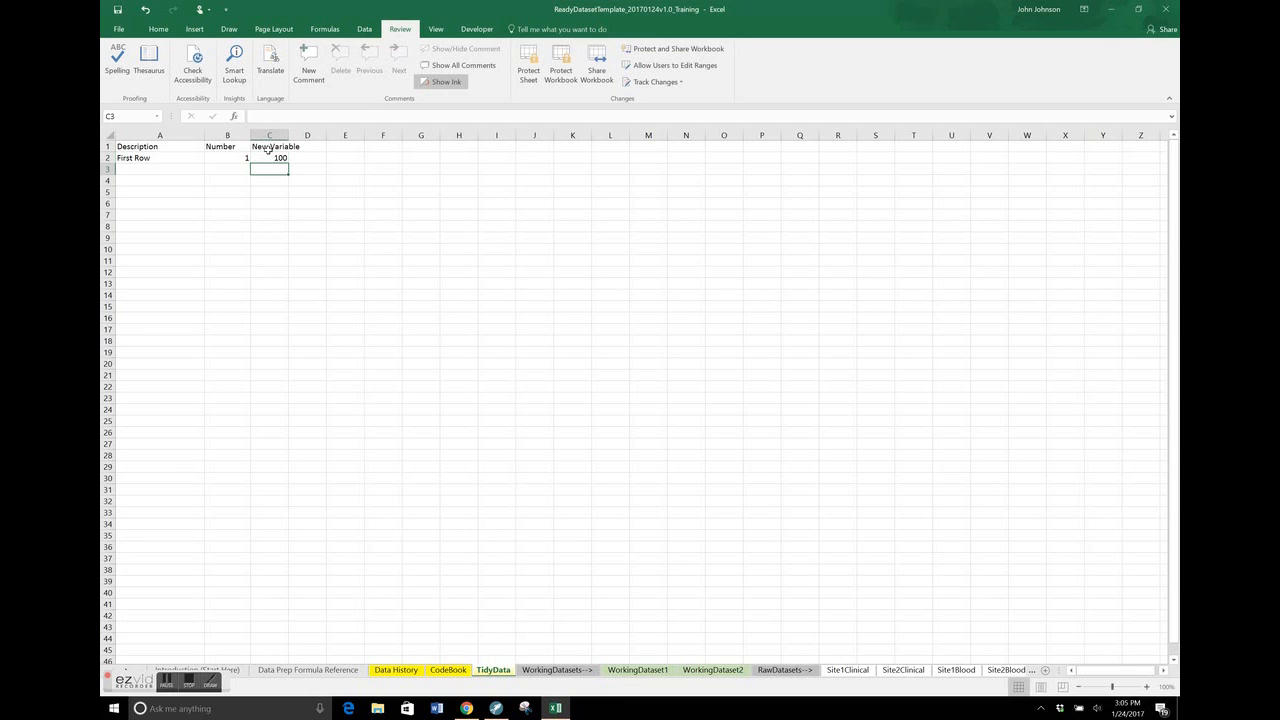
# Check the autopopulated name and type of the third variable in the CodeBook worksheet
pyautogui.click(448, 670)
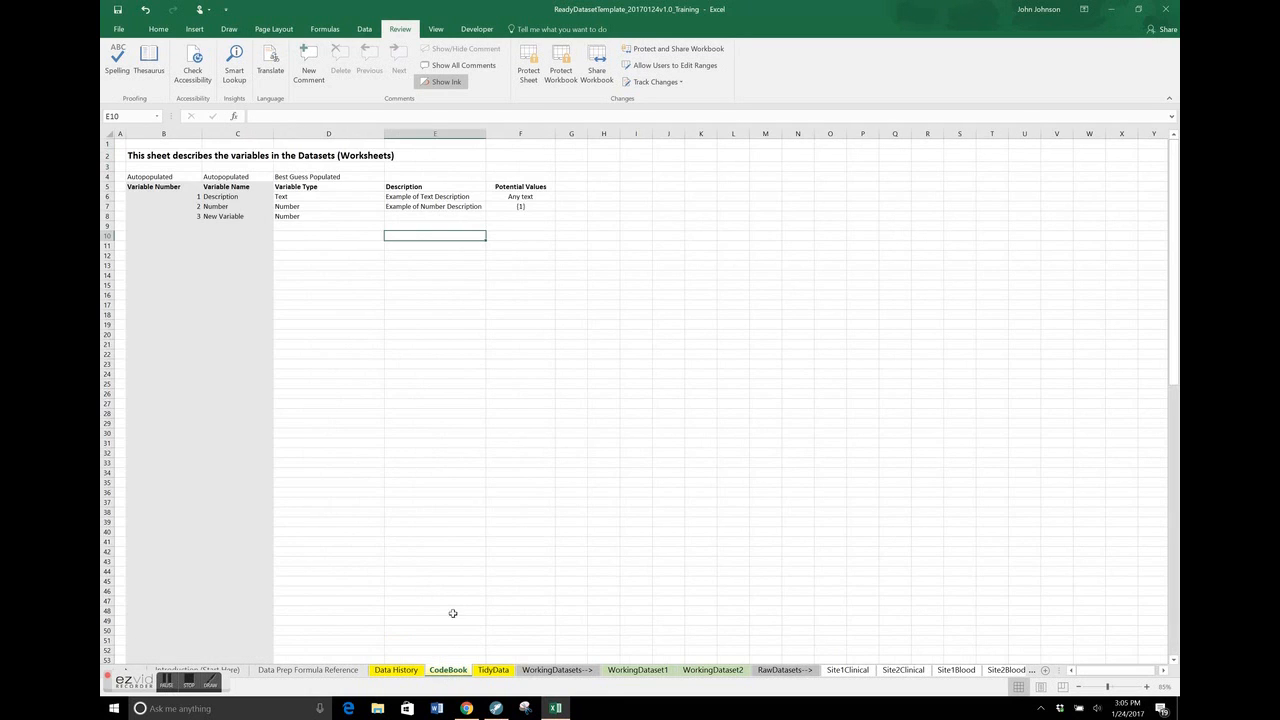
pyautogui.click(206, 217)
pyautogui.click(293, 226)
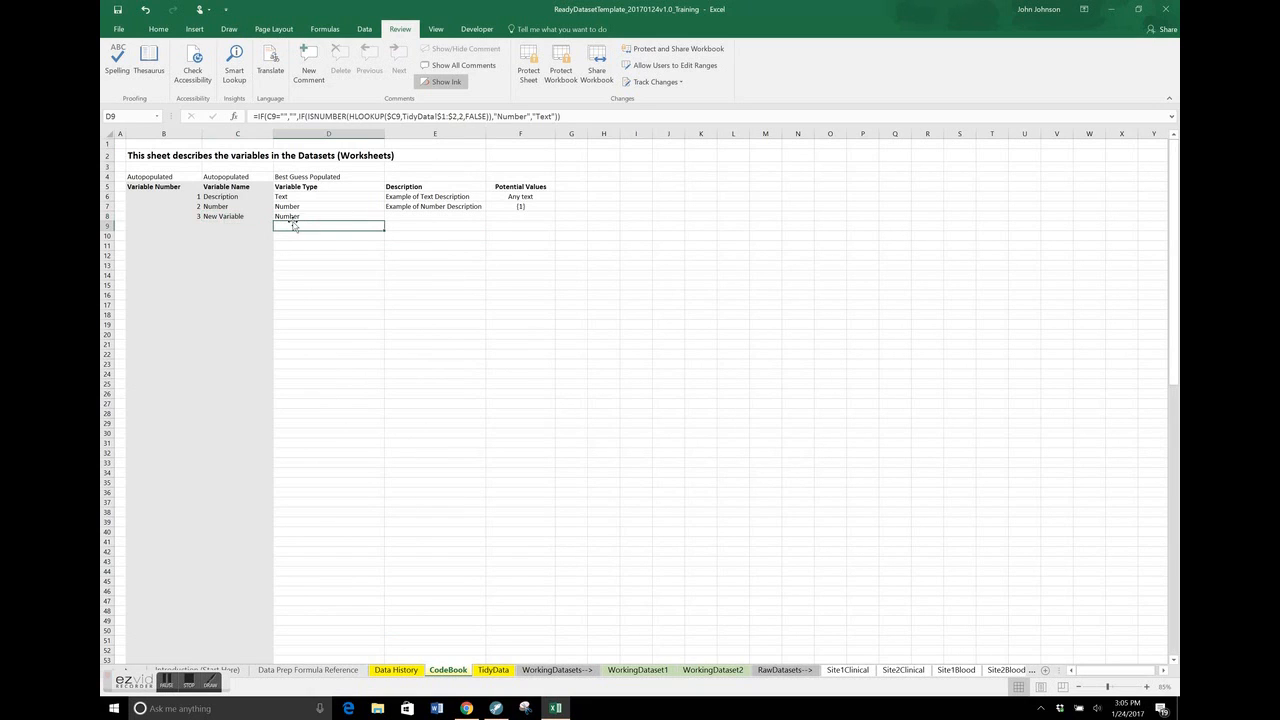
# Add a test variable to the TidyData worksheet with the header New Variable in C1 and the value 100 in C2
pyautogui.click(303, 214)
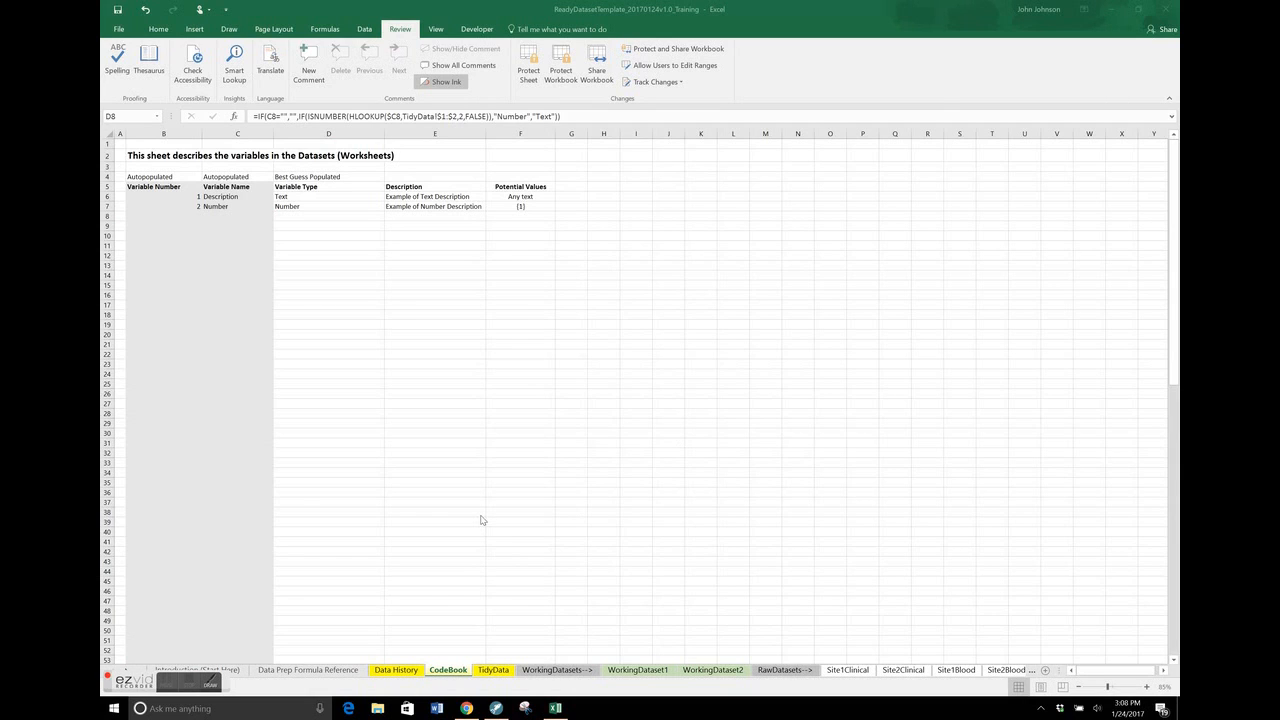
pyautogui.click(480, 674)
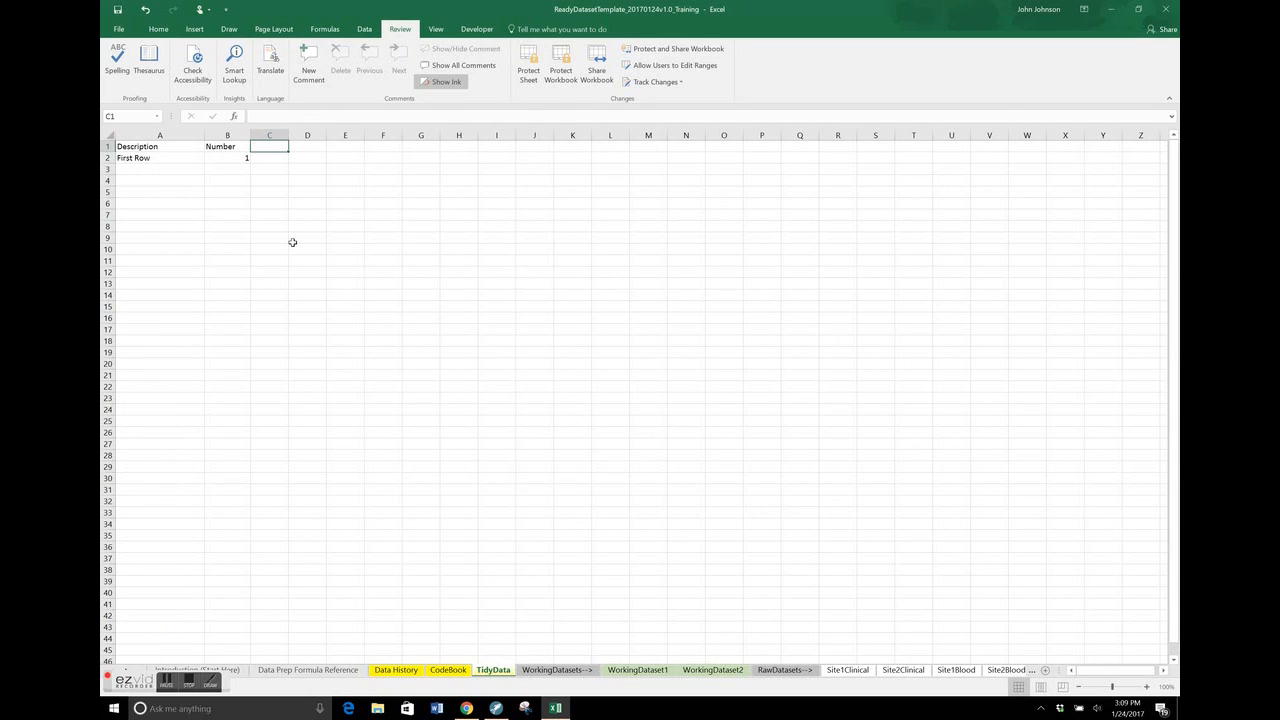
pyautogui.write('New Variable')
pyautogui.press('Return')
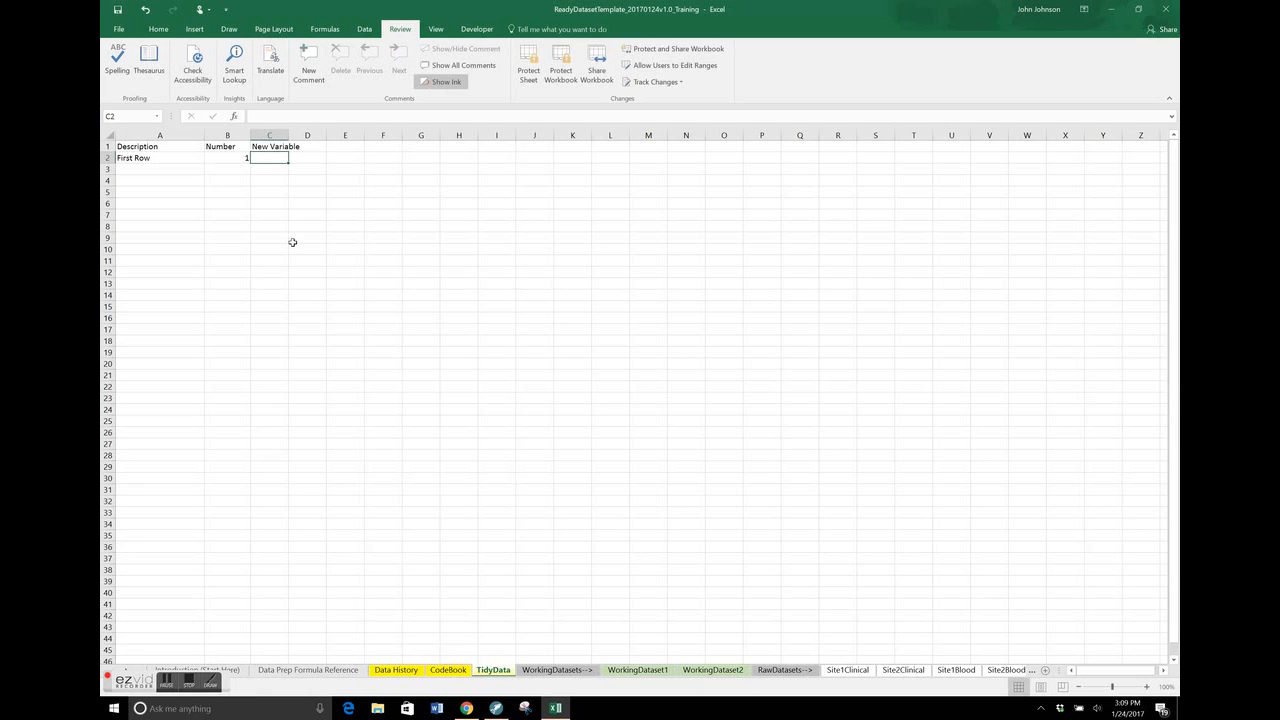
pyautogui.write('100')
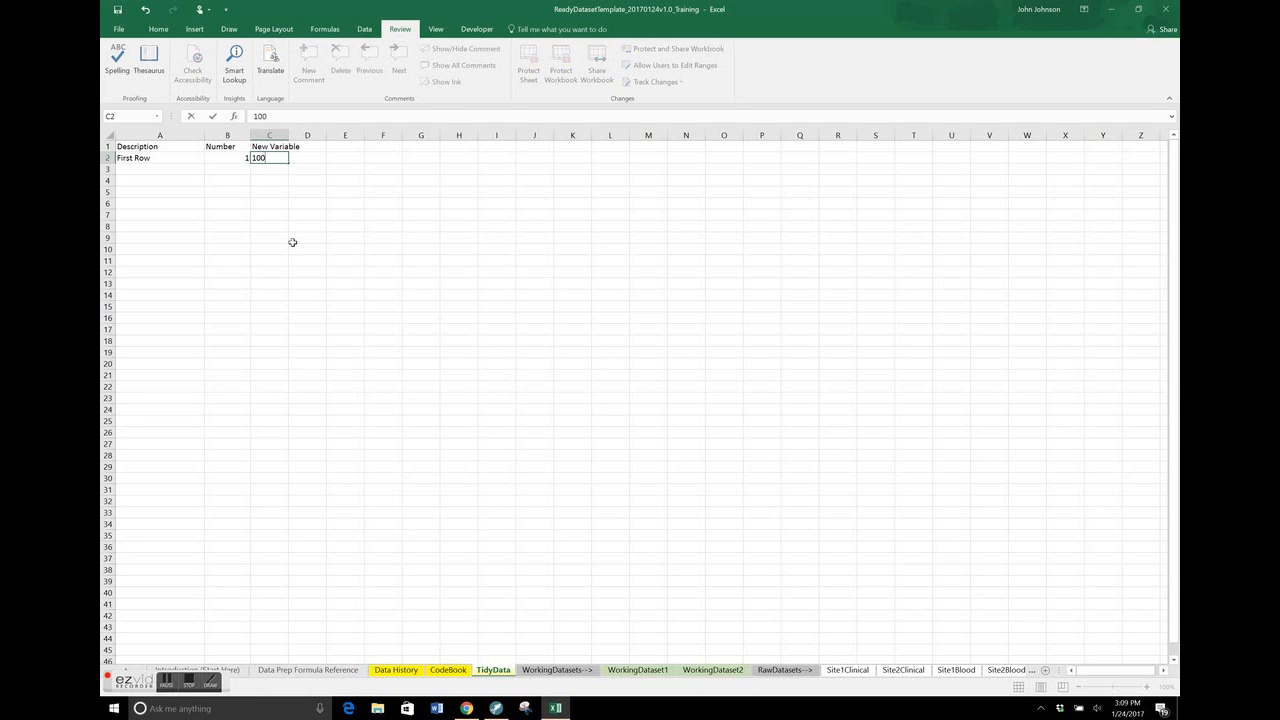
pyautogui.press('Return')
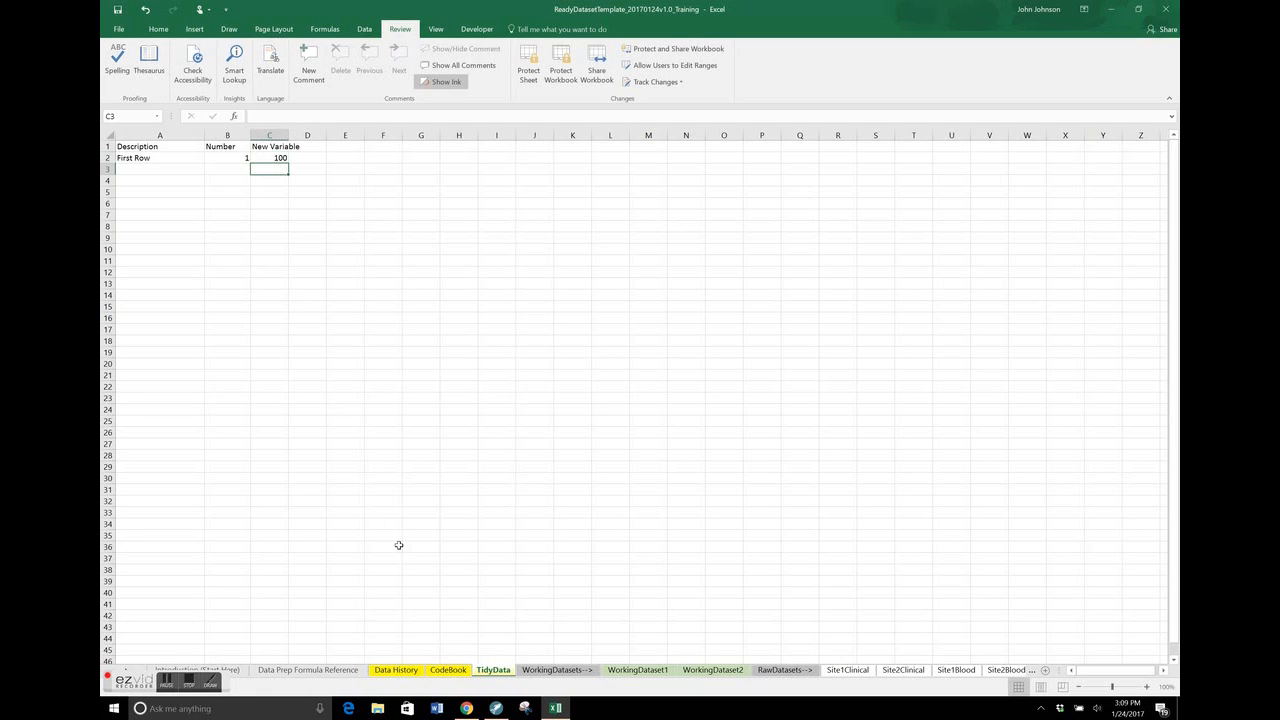
# Complete the New Variable row in the CodeBook worksheet with the description "This is just an example variable" and the potential value 100
pyautogui.click(450, 670)
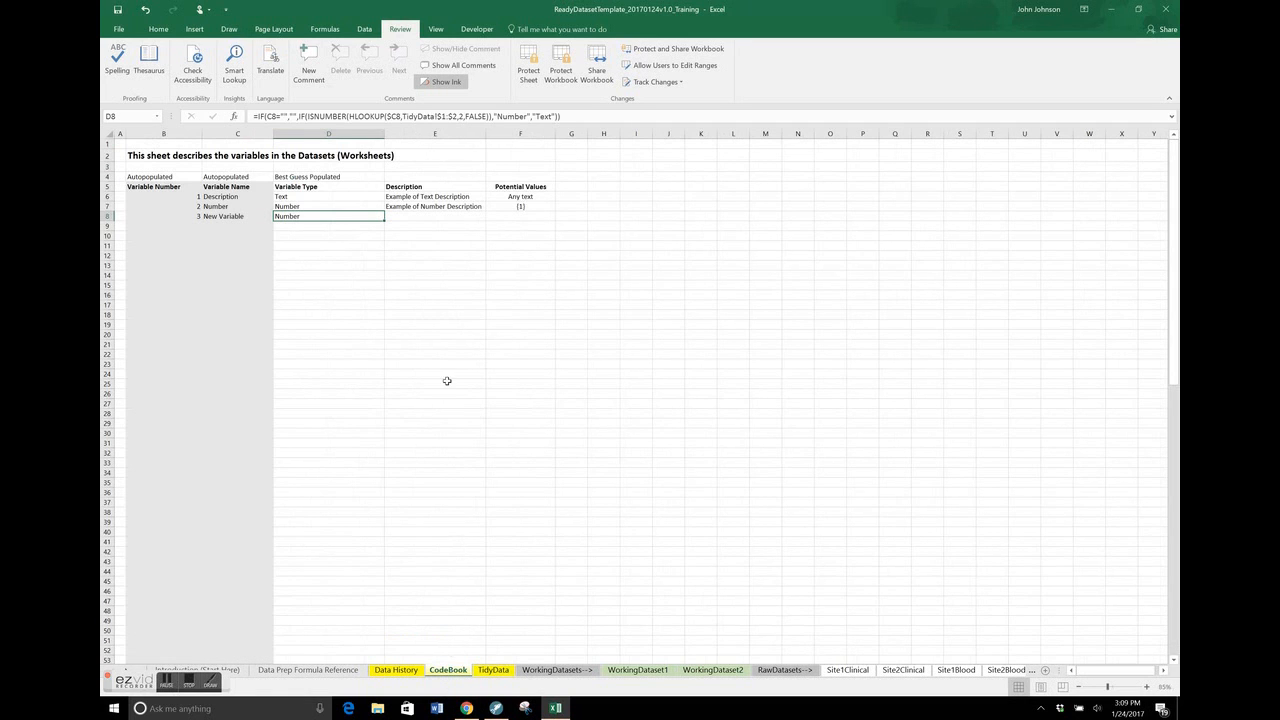
pyautogui.click(222, 216)
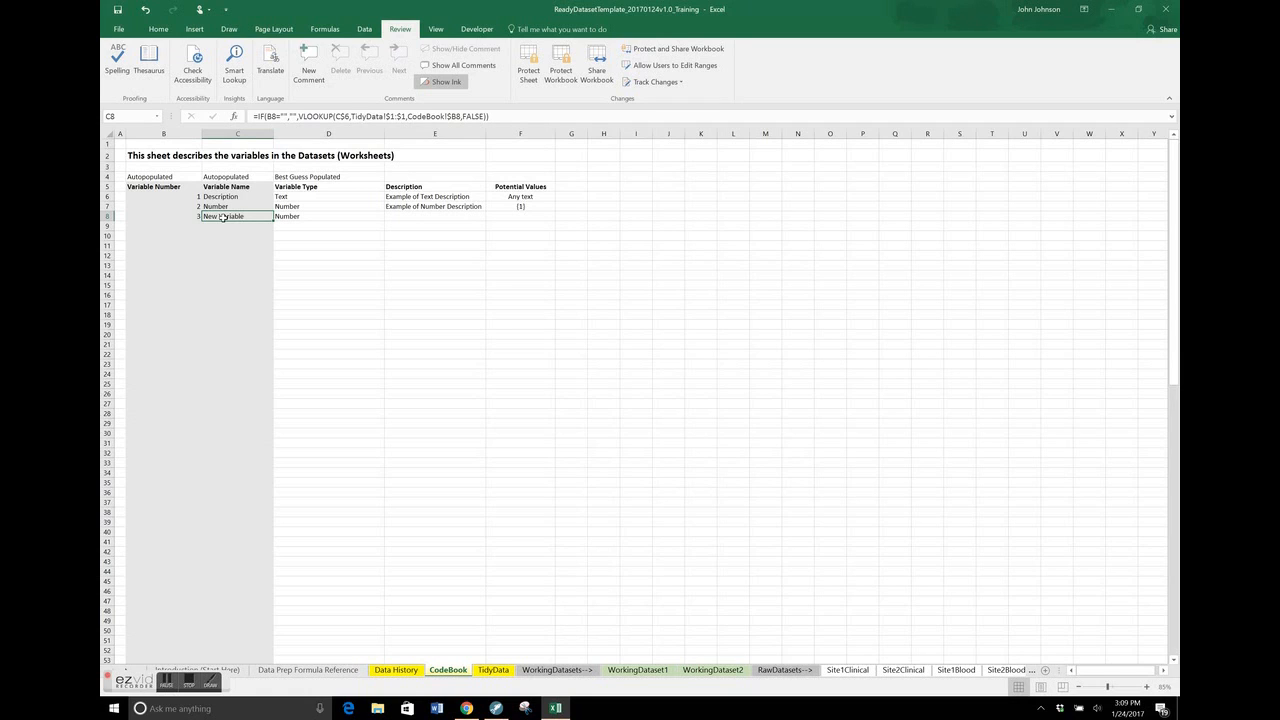
pyautogui.click(327, 216)
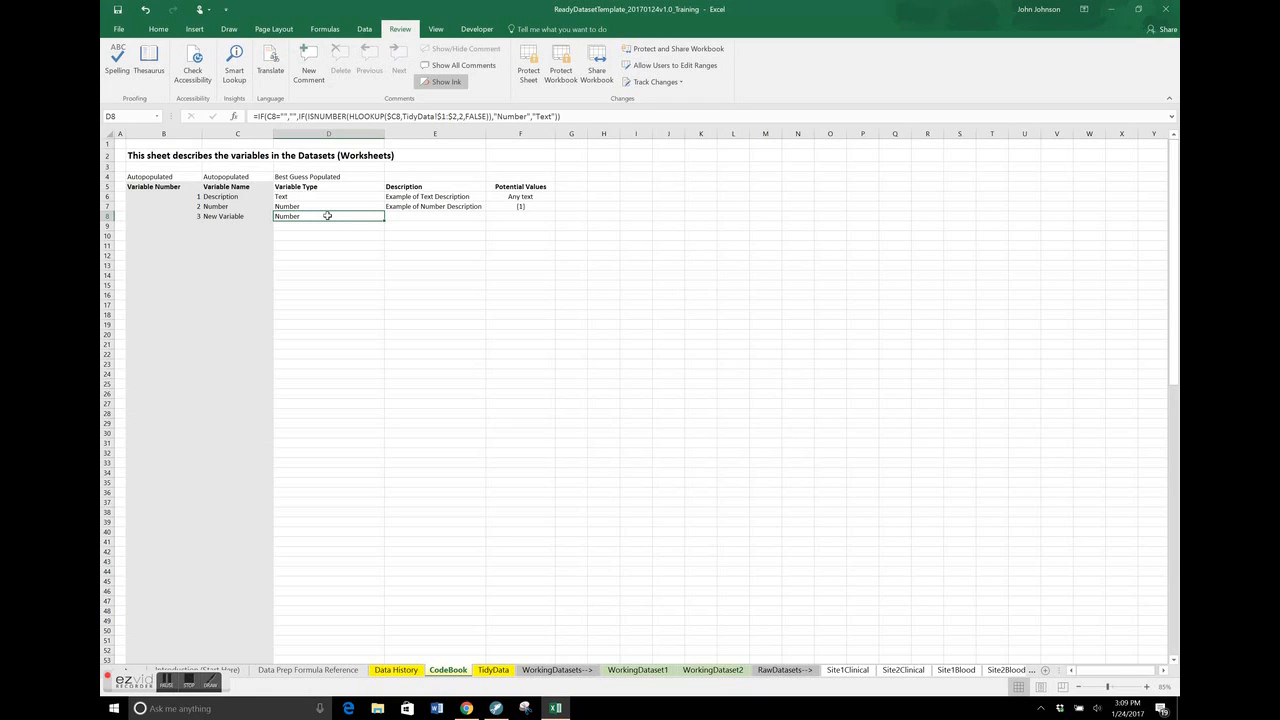
pyautogui.click(467, 223)
pyautogui.press('Up')
pyautogui.write('This is')
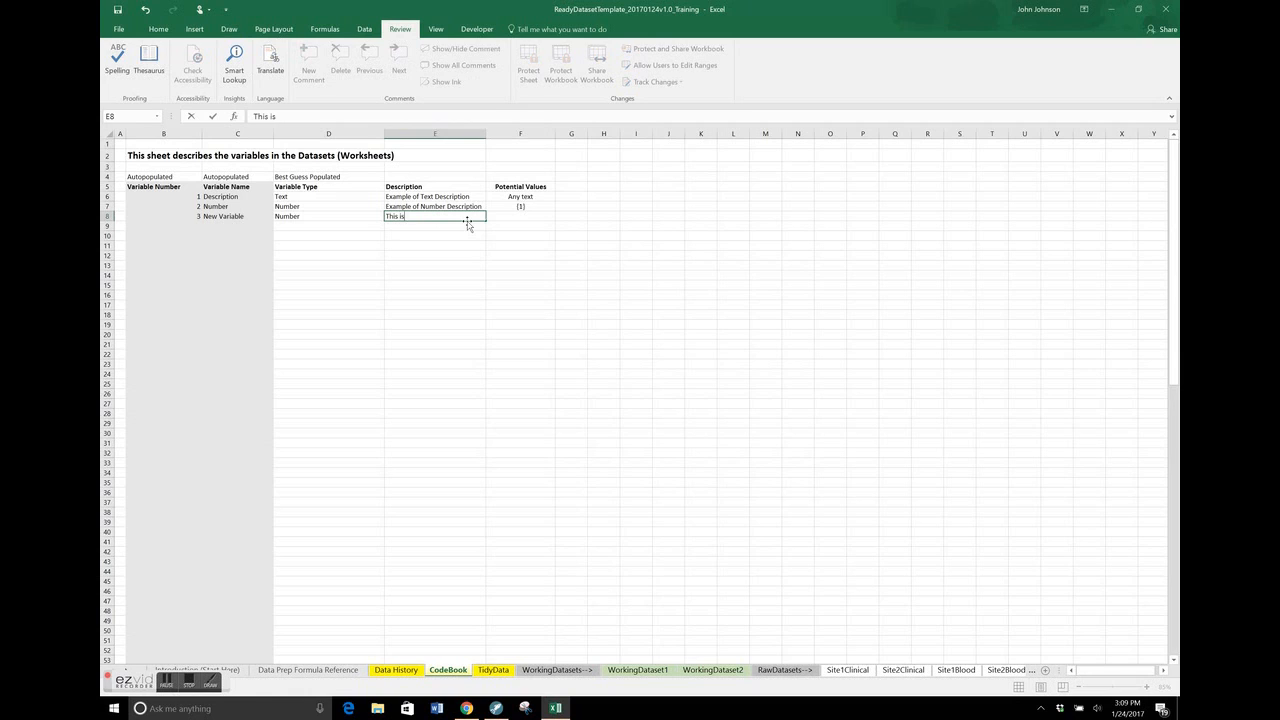
pyautogui.write(' just an example variable')
pyautogui.press('Tab')
pyautogui.write('100')
pyautogui.press('Return')
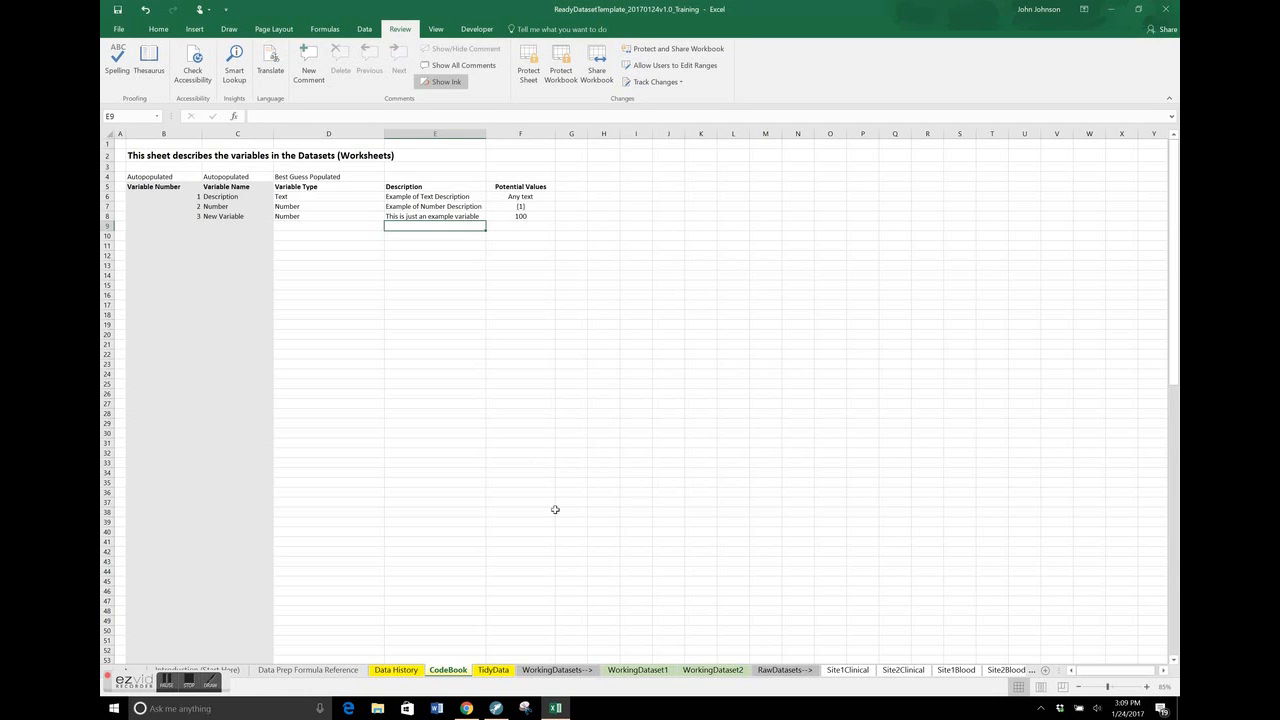
# Review the TidyData worksheet, both working dataset worksheets and the raw clinical and blood data worksheets for Site1 and Site2
pyautogui.click(494, 671)
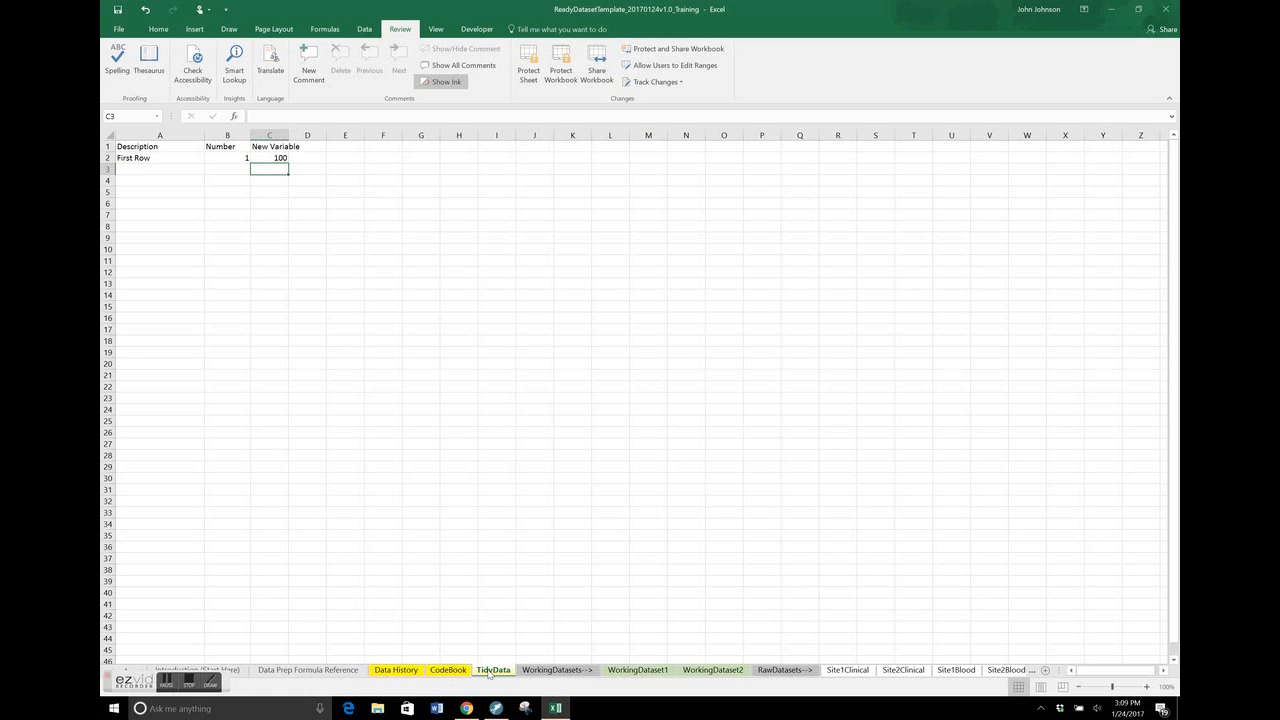
pyautogui.click(637, 671)
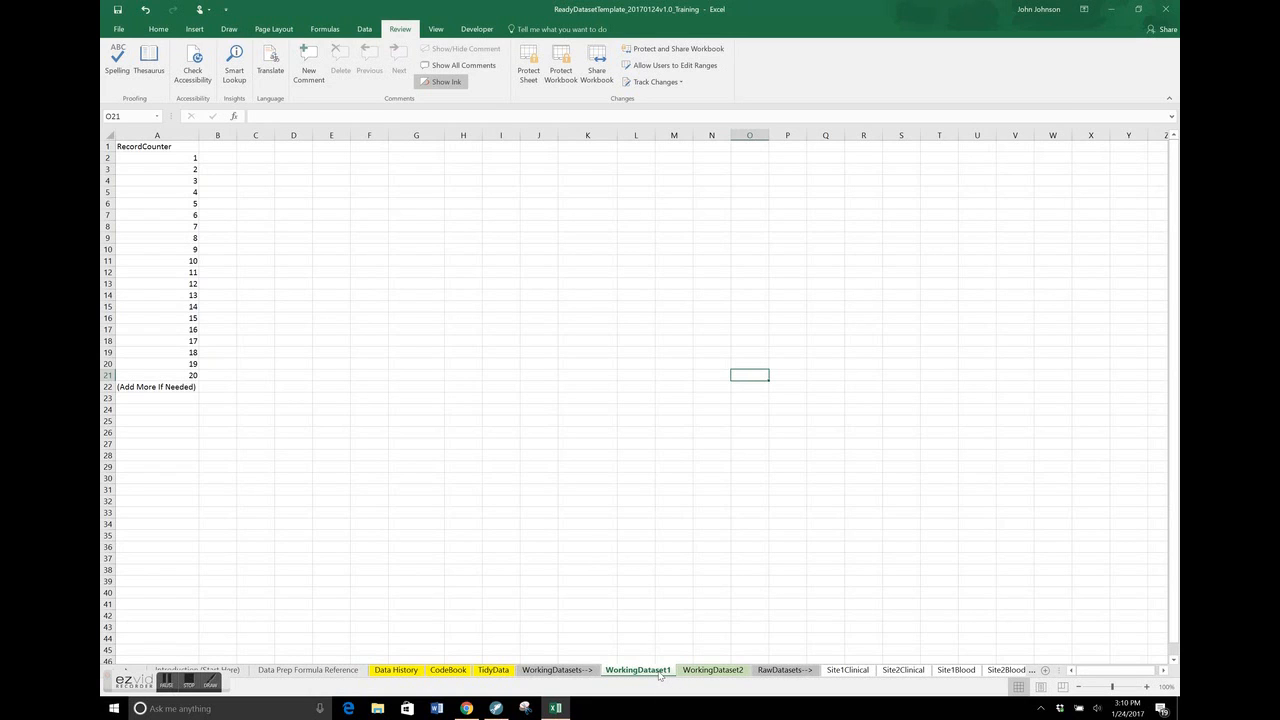
pyautogui.click(710, 671)
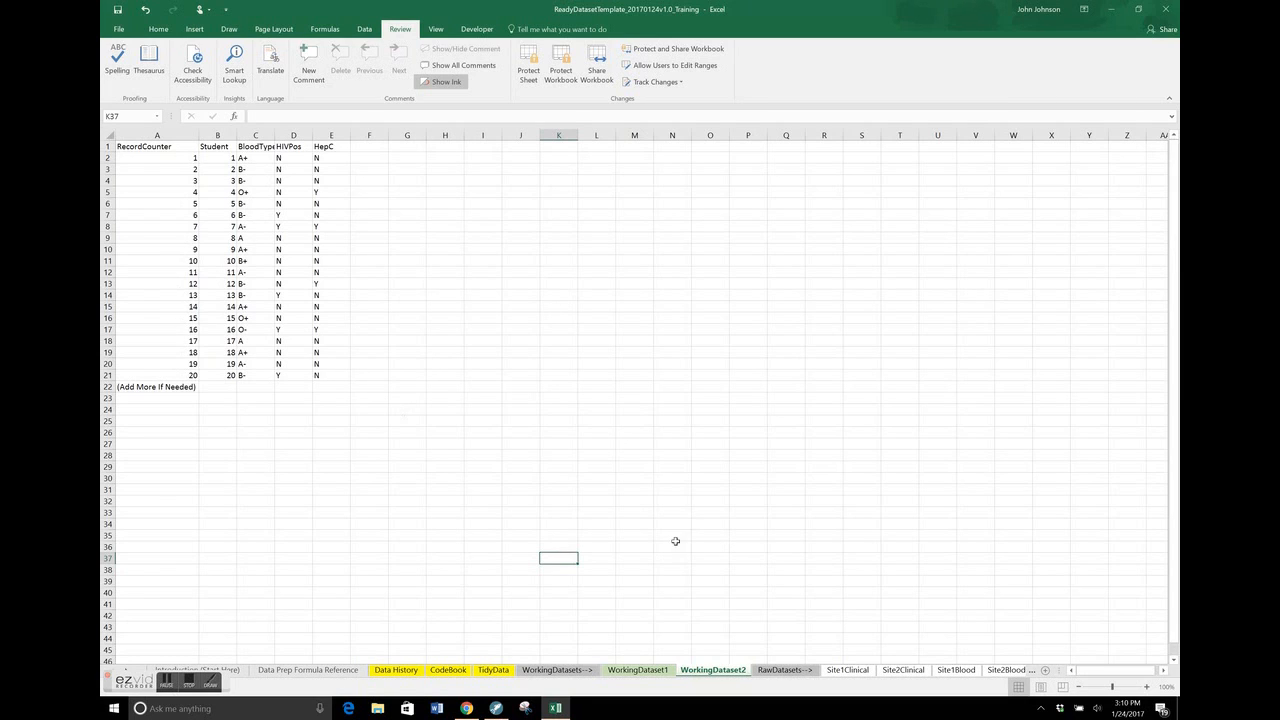
pyautogui.click(857, 676)
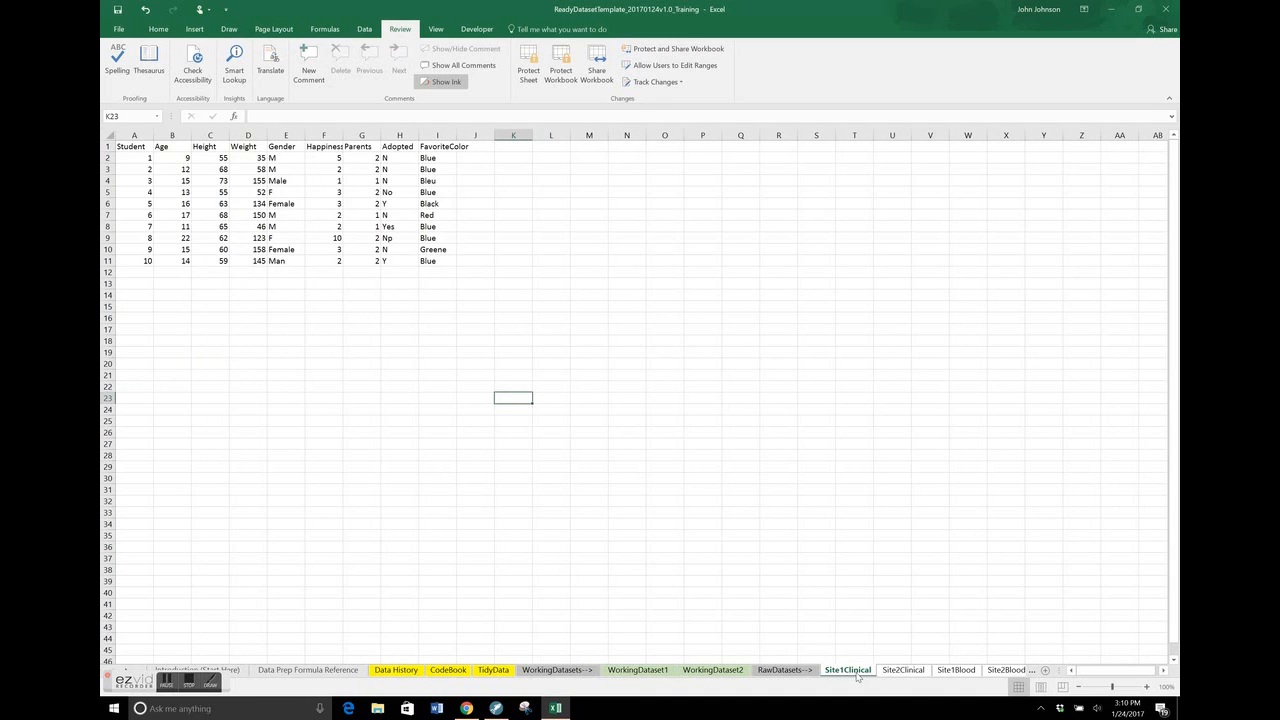
pyautogui.click(636, 374)
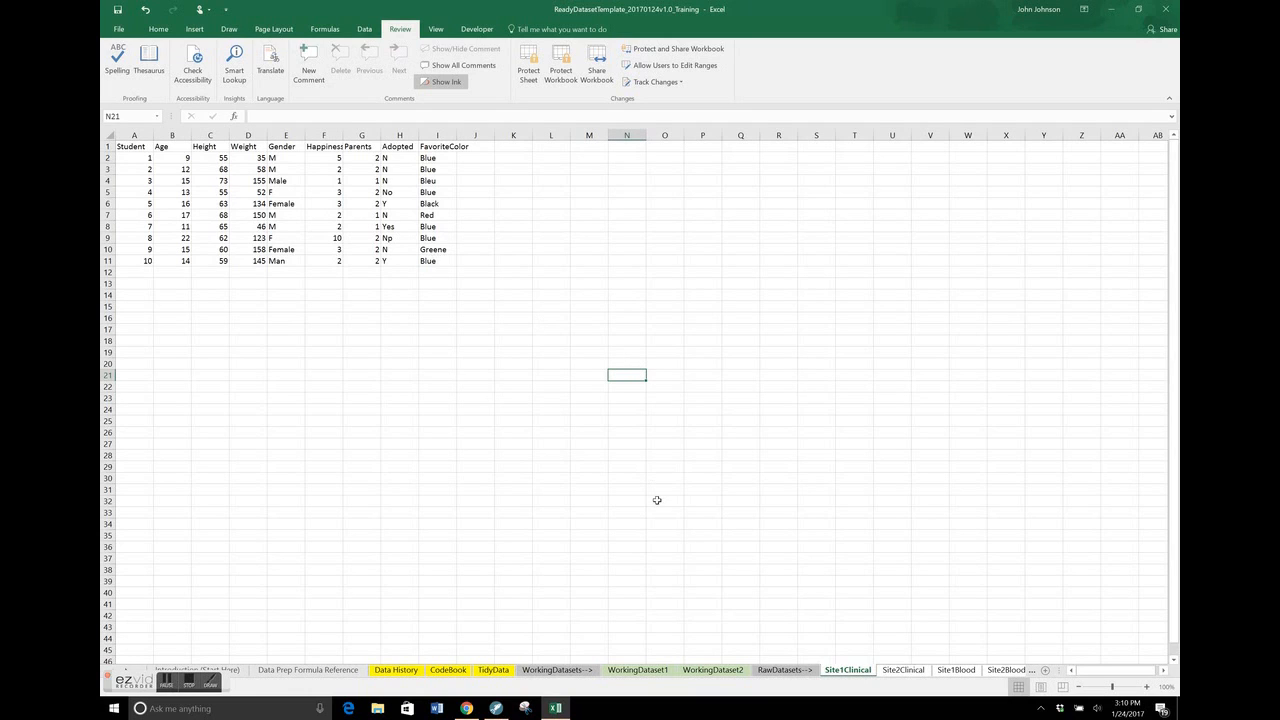
pyautogui.click(904, 671)
pyautogui.click(904, 671)
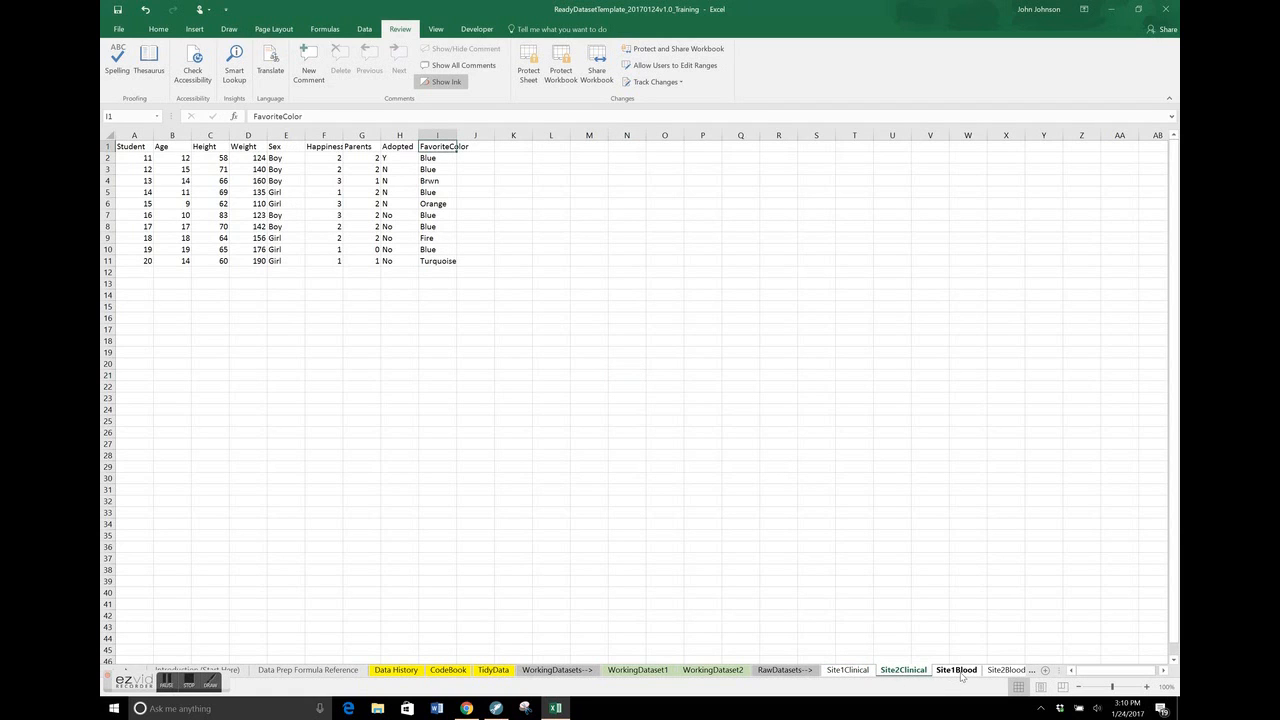
pyautogui.click(956, 671)
pyautogui.click(1005, 673)
pyautogui.hotkey('ctrl', 'pagedown')
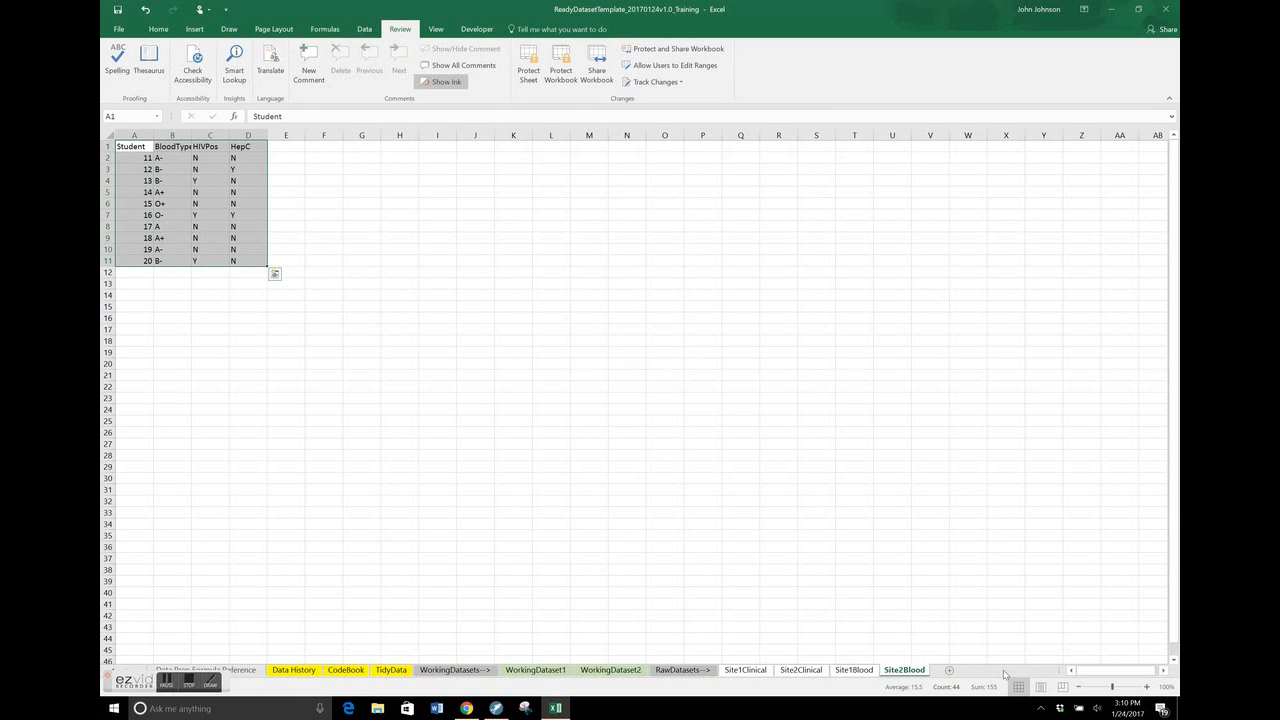
# Protect the Site1Clinical worksheet with the default protection options
pyautogui.click(745, 671)
pyautogui.click(392, 241)
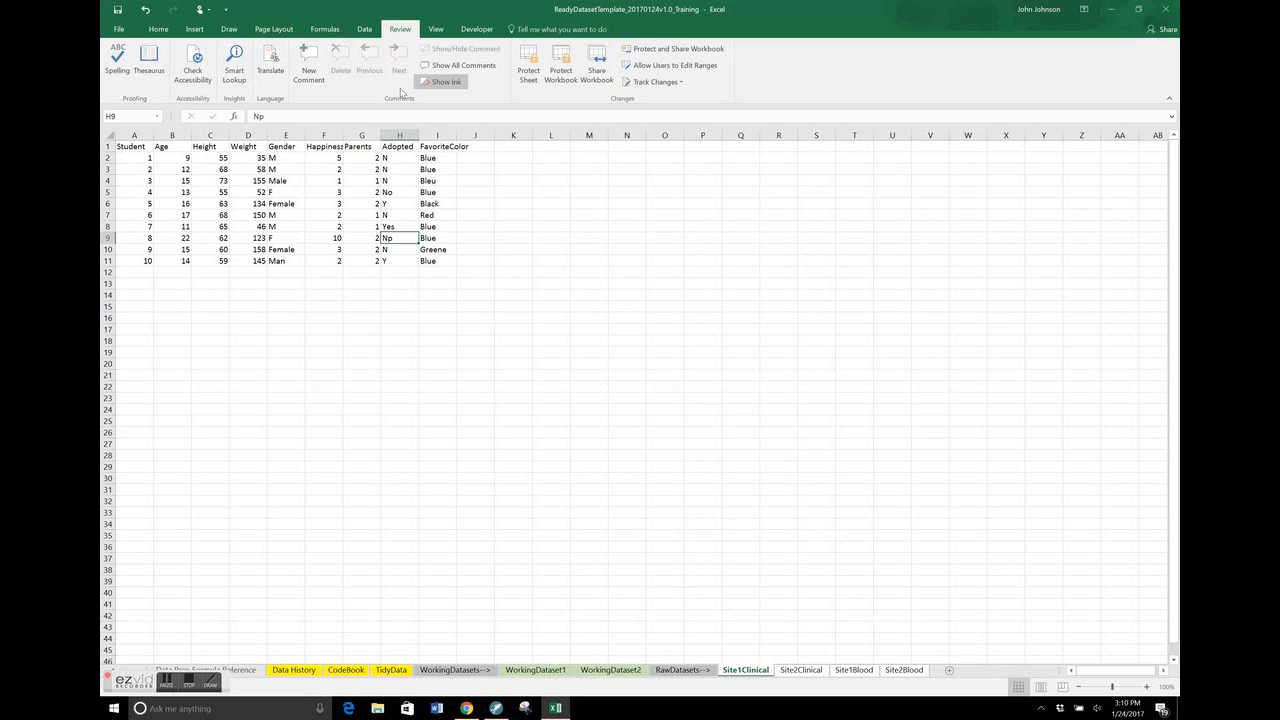
pyautogui.click(367, 31)
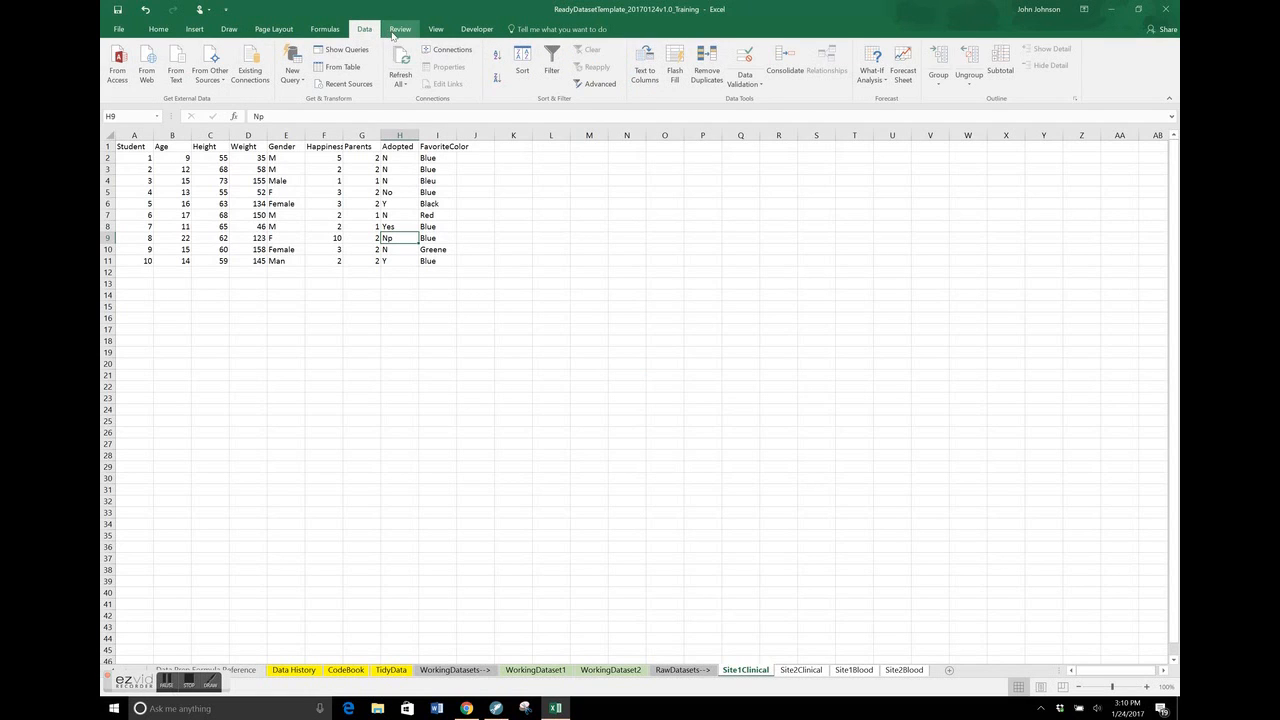
pyautogui.click(400, 31)
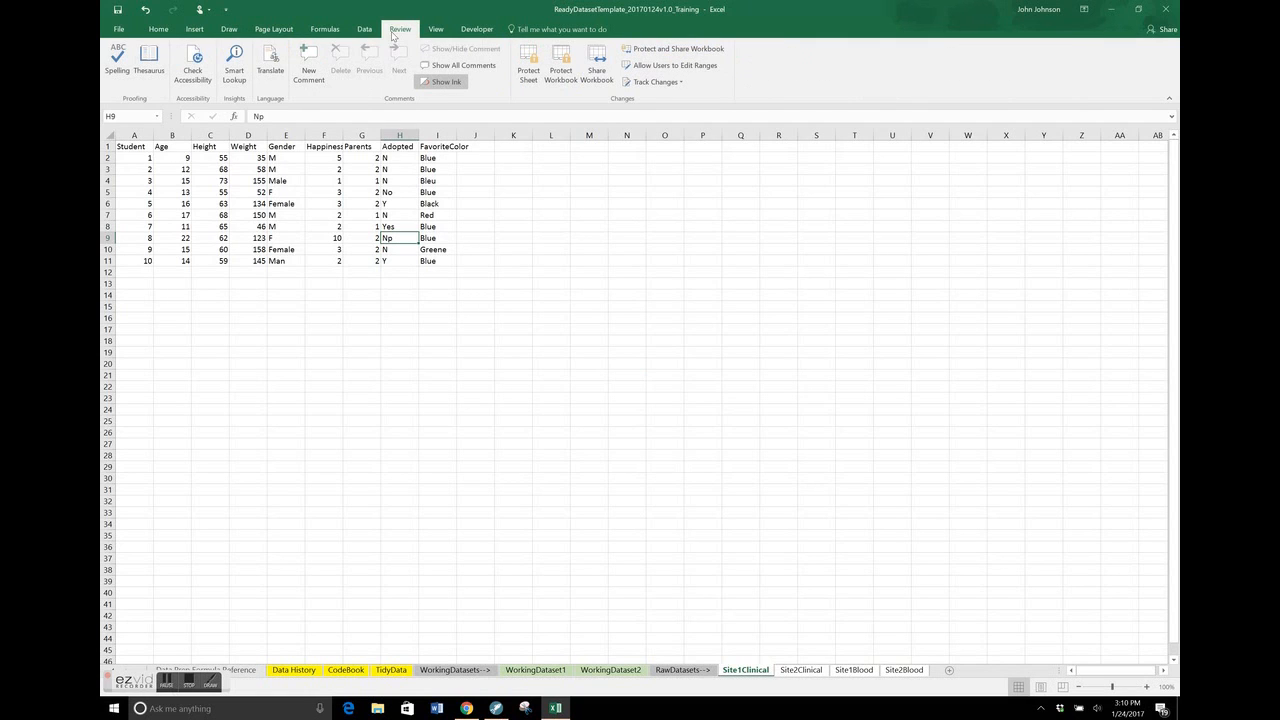
pyautogui.click(528, 66)
pyautogui.press('Return')
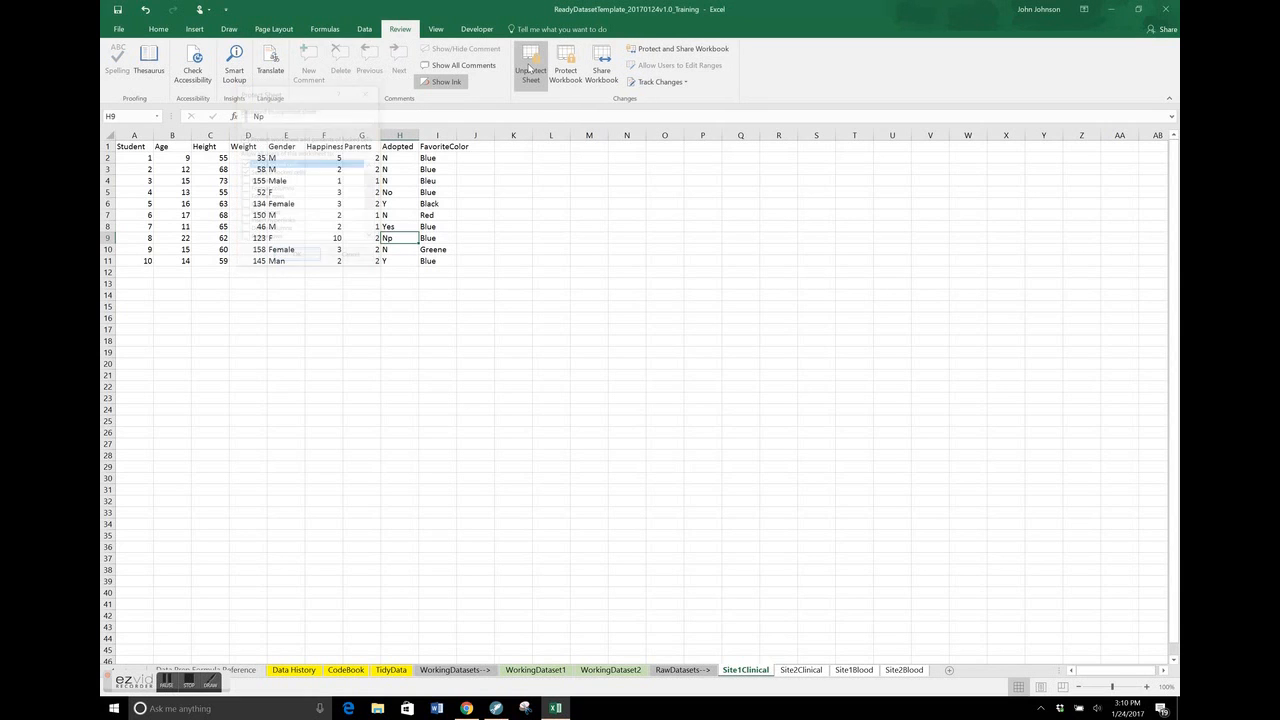
# Try to edit student 3's Happiness value in the protected Site1Clinical worksheet
pyautogui.click(330, 182)
pyautogui.doubleClick(331, 183)
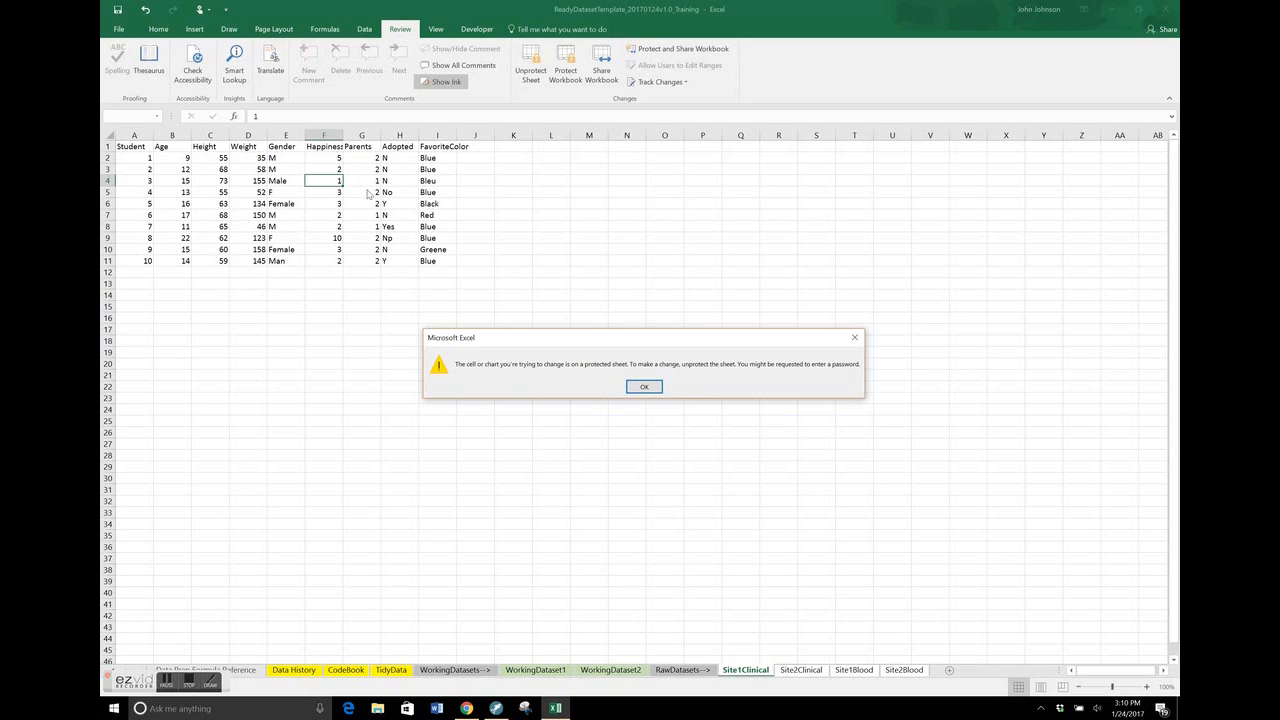
pyautogui.click(643, 386)
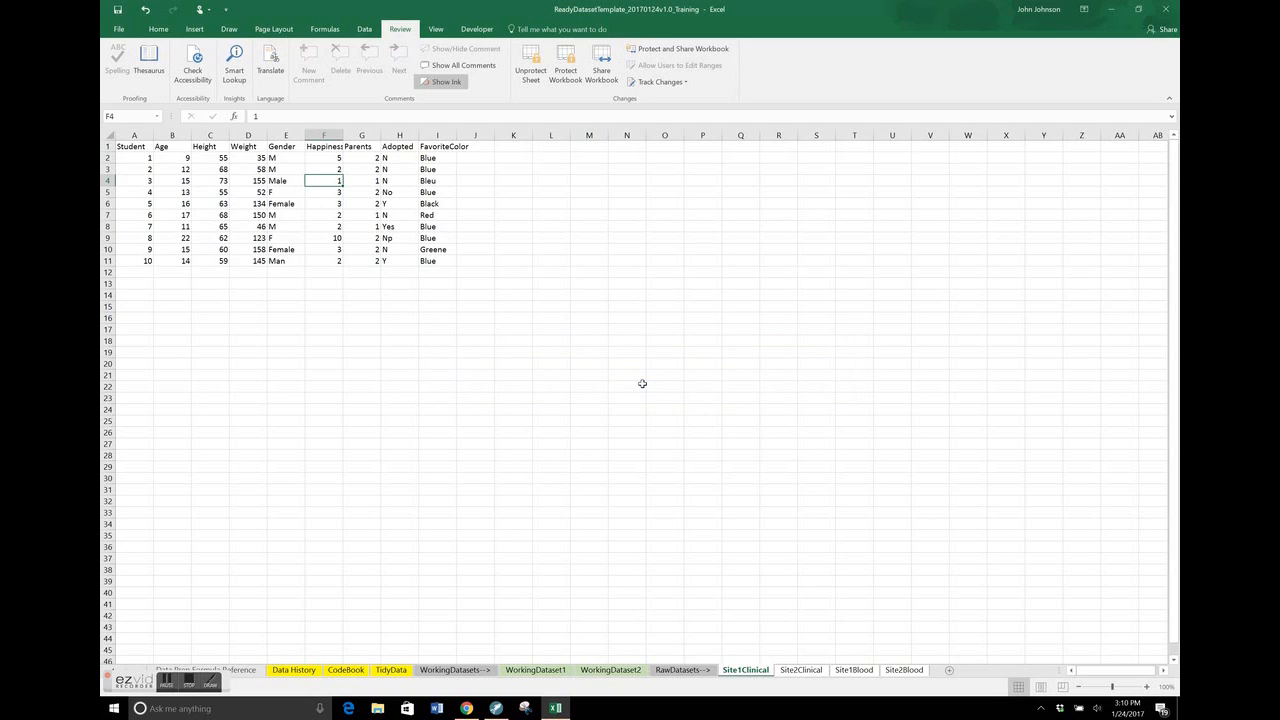
# Copy the whole Site1Clinical data table into the WorkingDataset1 worksheet, starting at cell B1
pyautogui.click(365, 192)
pyautogui.hotkey('ctrl', 'a')
pyautogui.hotkey('ctrl', 'c')
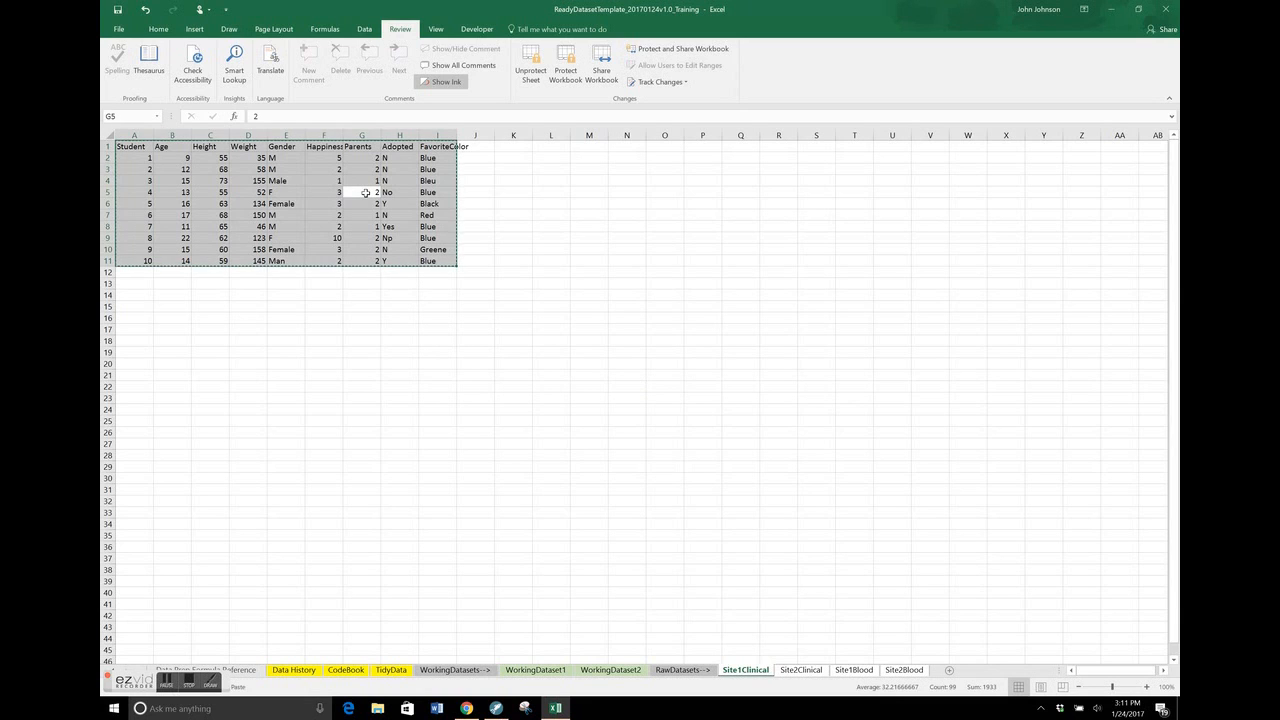
pyautogui.click(532, 669)
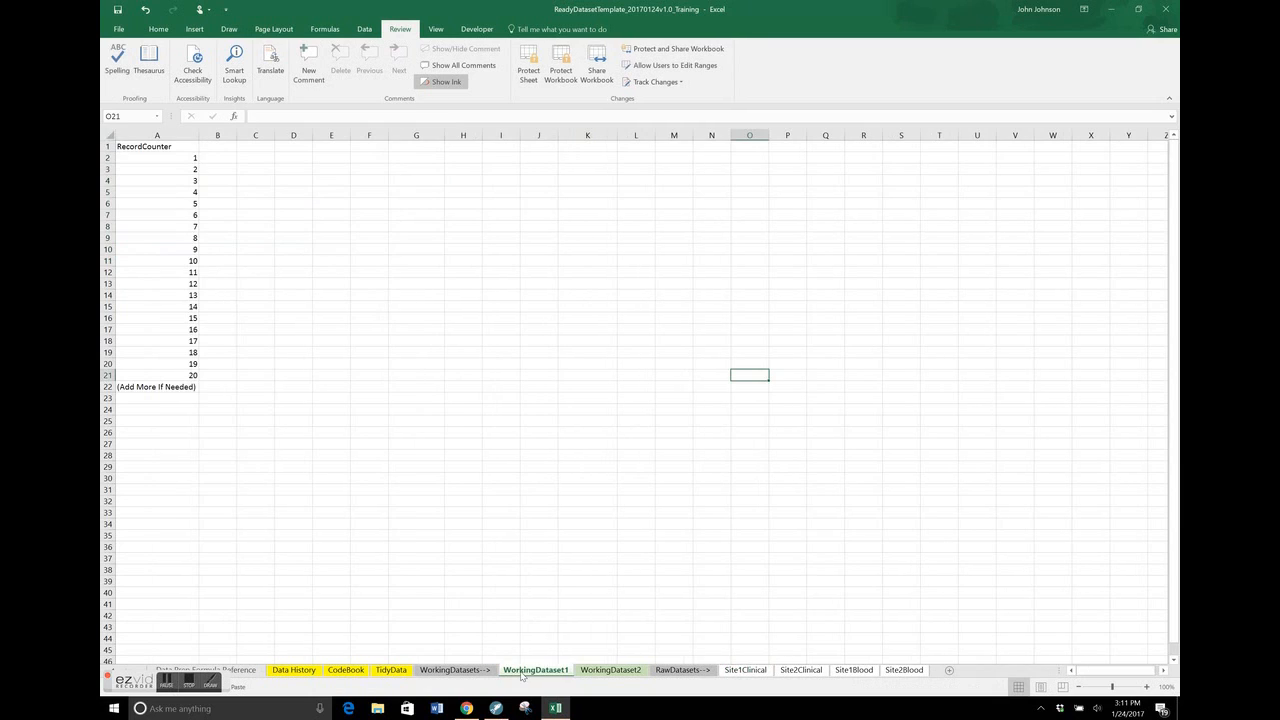
pyautogui.click(219, 145)
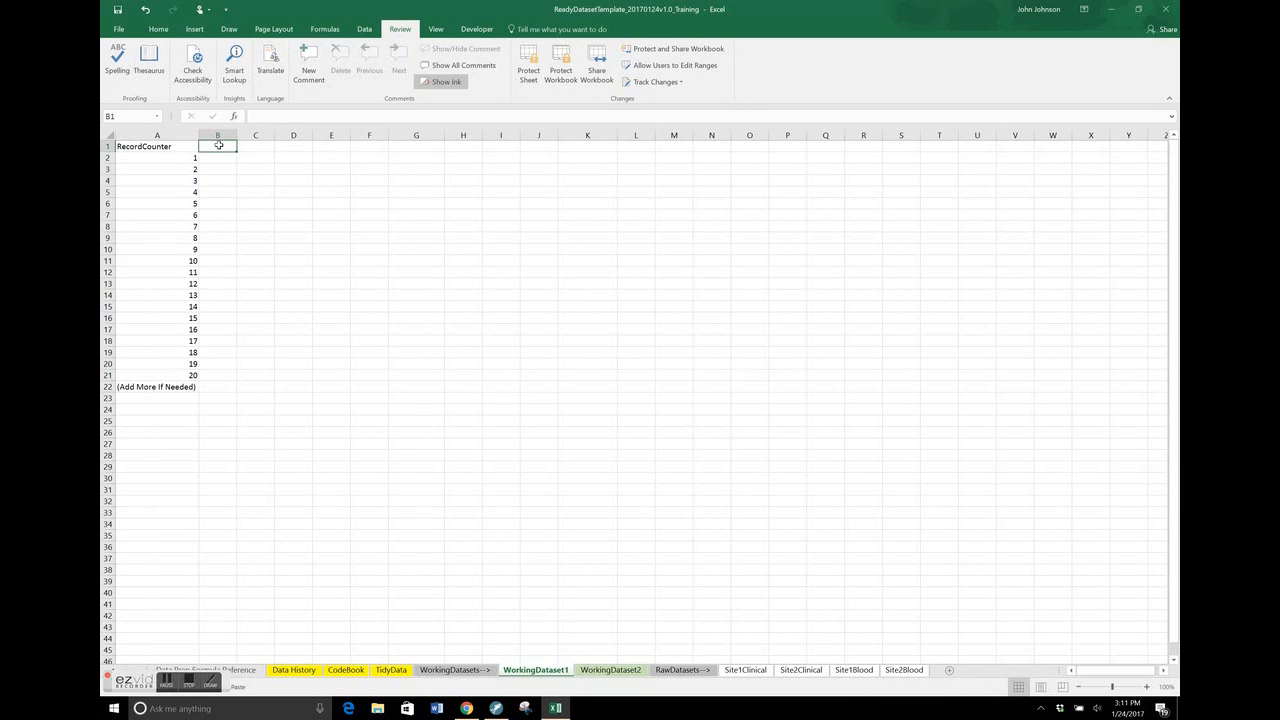
pyautogui.hotkey('ctrl', 'v')
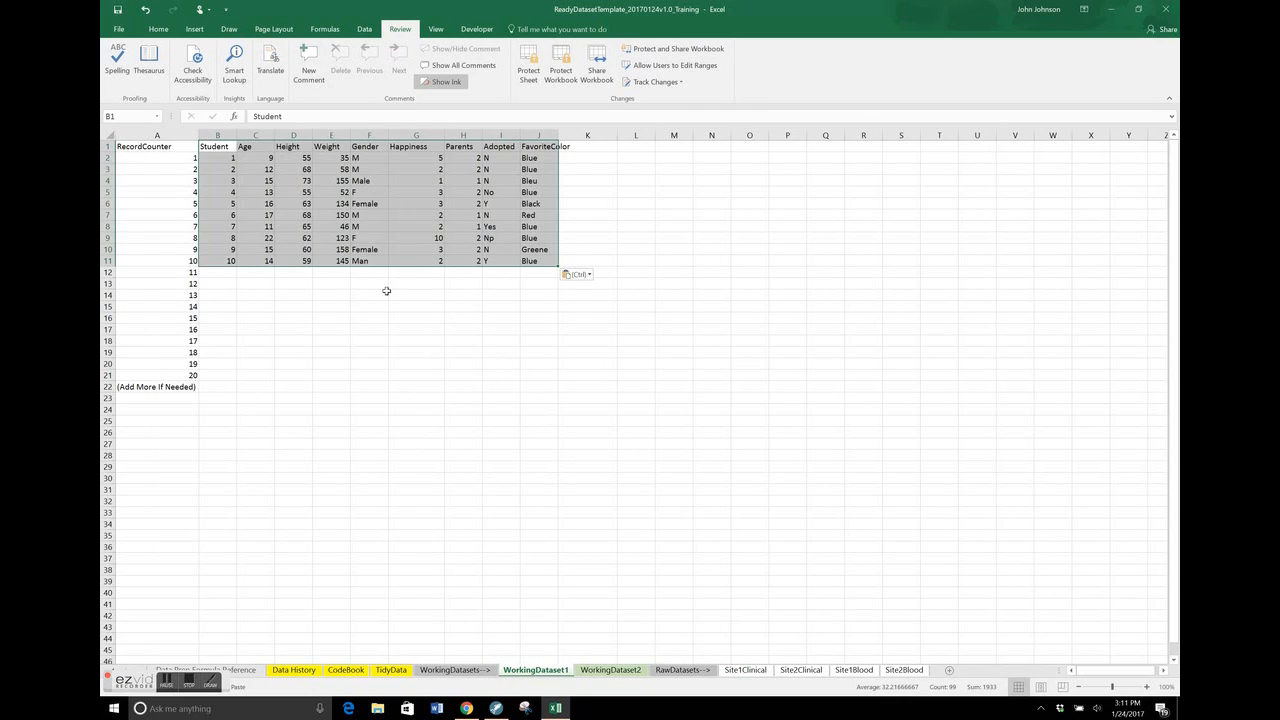
# Log the description "Copy-Paste Site1Clinical Data into WorkingDataset1" in C11 of the Data History worksheet
pyautogui.click(297, 670)
pyautogui.click(259, 252)
pyautogui.press('Down')
pyautogui.write('Copy-')
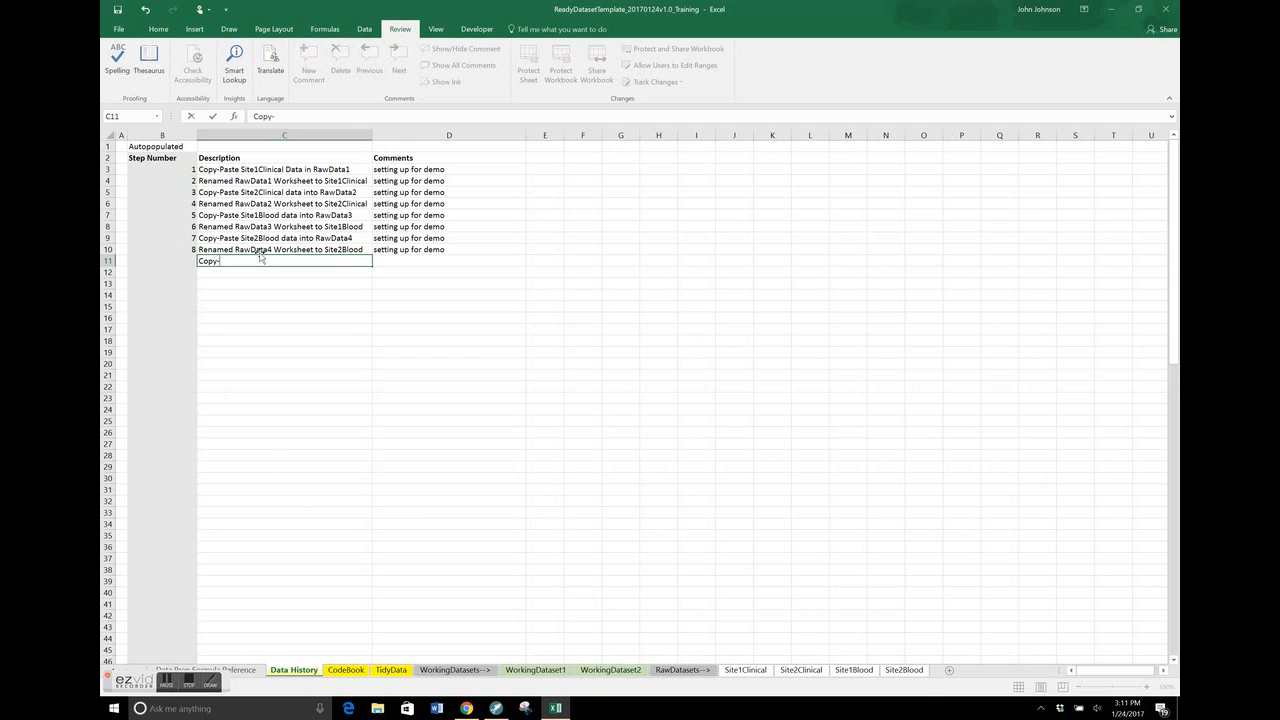
pyautogui.write('Paste Site1Clinical Data ')
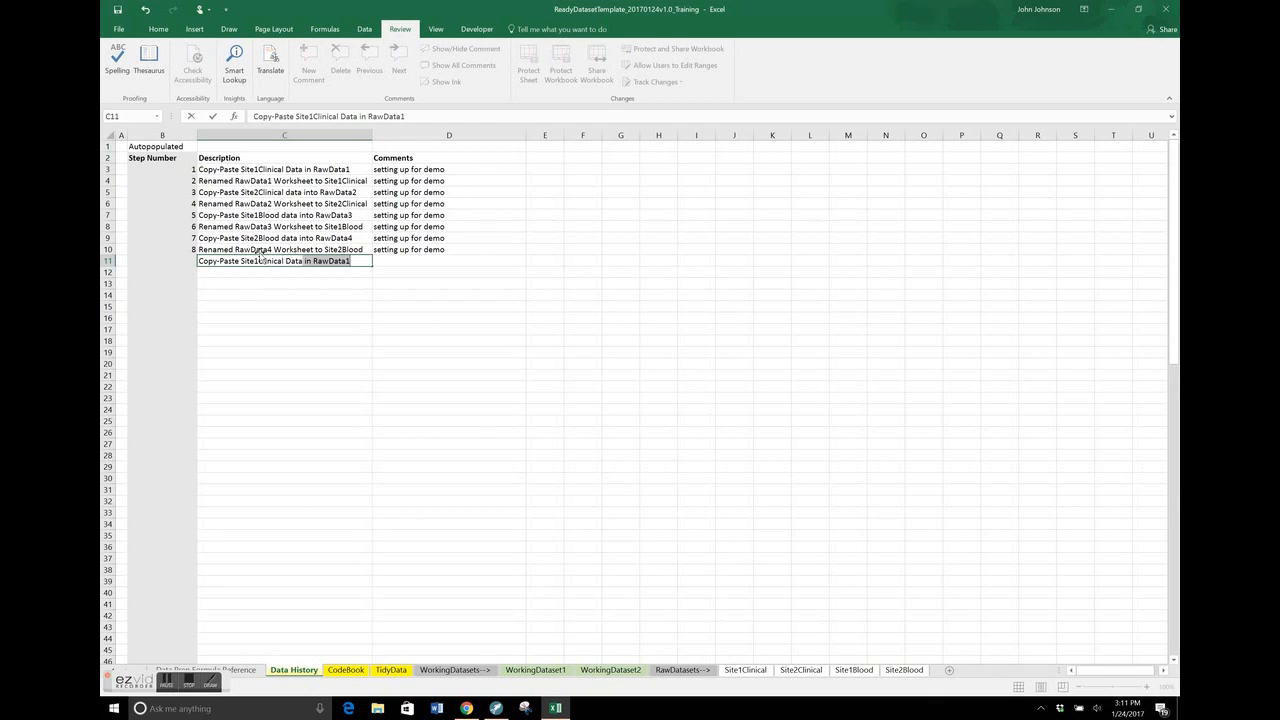
pyautogui.write('into WorkingDataset1')
pyautogui.press('Tab')
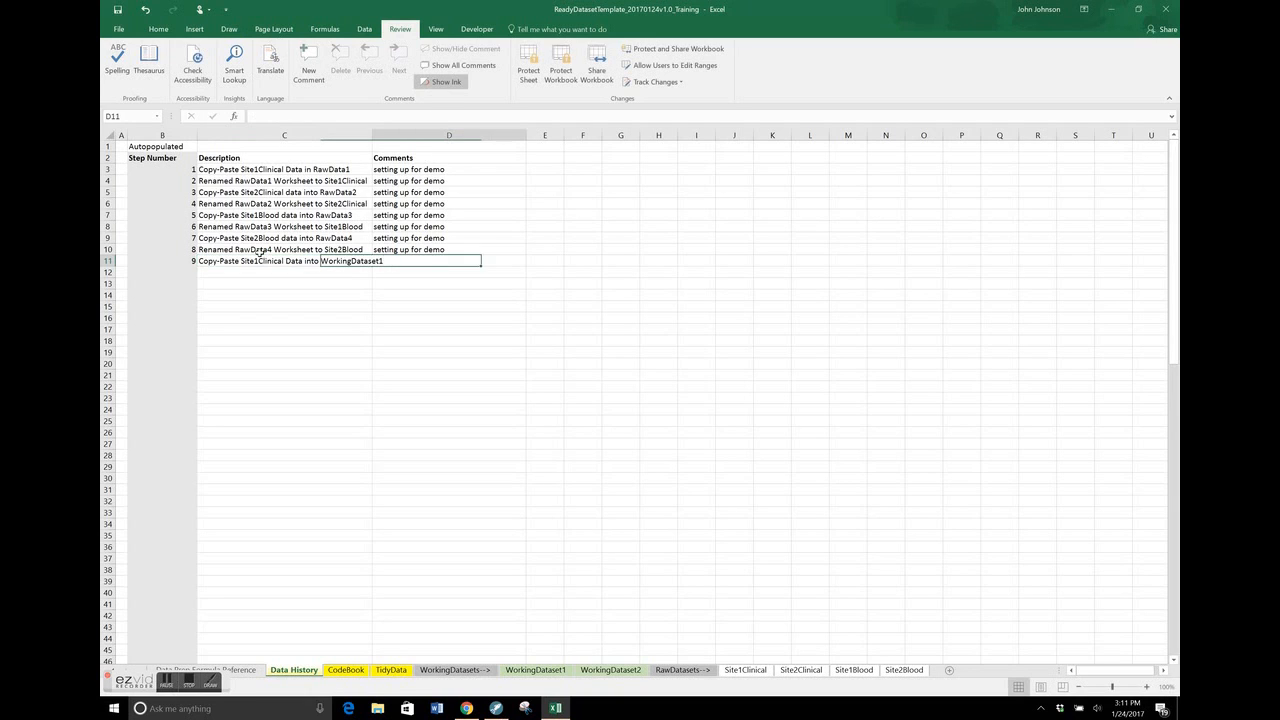
# Copy the comment "setting up for demo" from the previous history entry into the comment cell of step 9
pyautogui.press('Up')
pyautogui.hotkey('ctrl', 'c')
pyautogui.press('Down')
pyautogui.hotkey('ctrl', 'v')
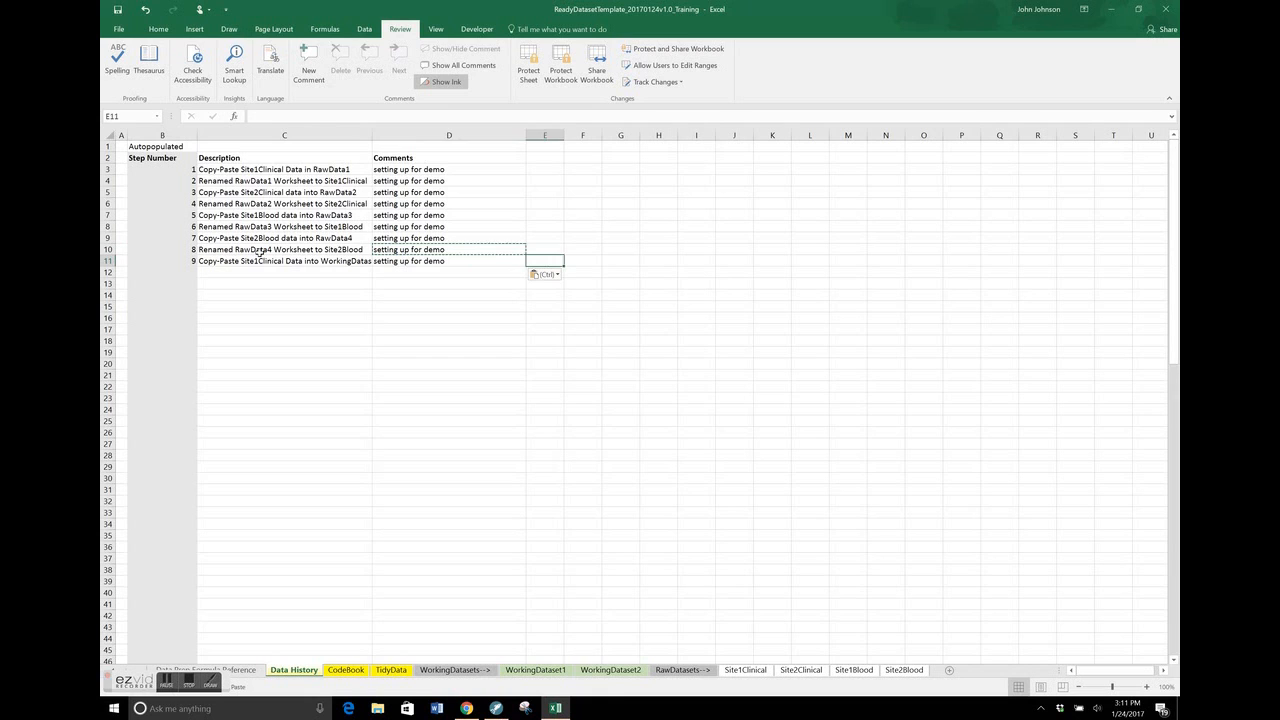
# Add filters to the header row of WorkingDataset1, from RecordCounter through FavoriteColor
pyautogui.click(531, 671)
pyautogui.click(598, 327)
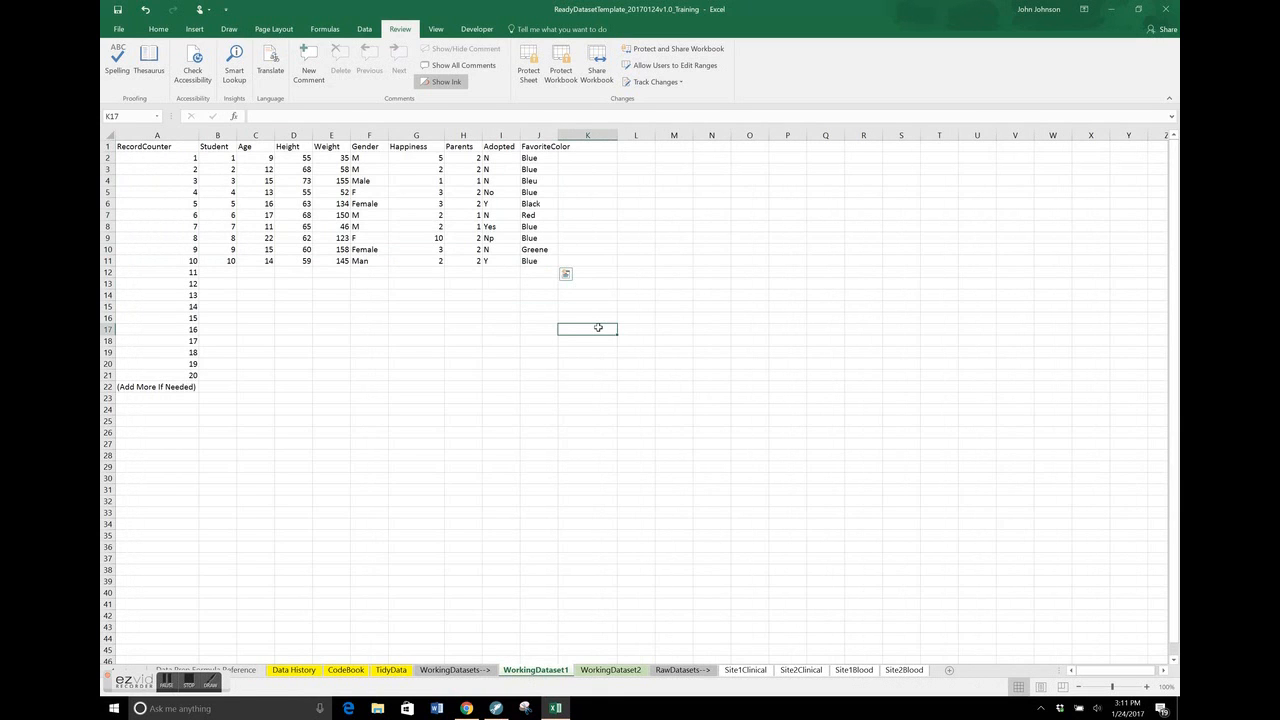
pyautogui.click(183, 147)
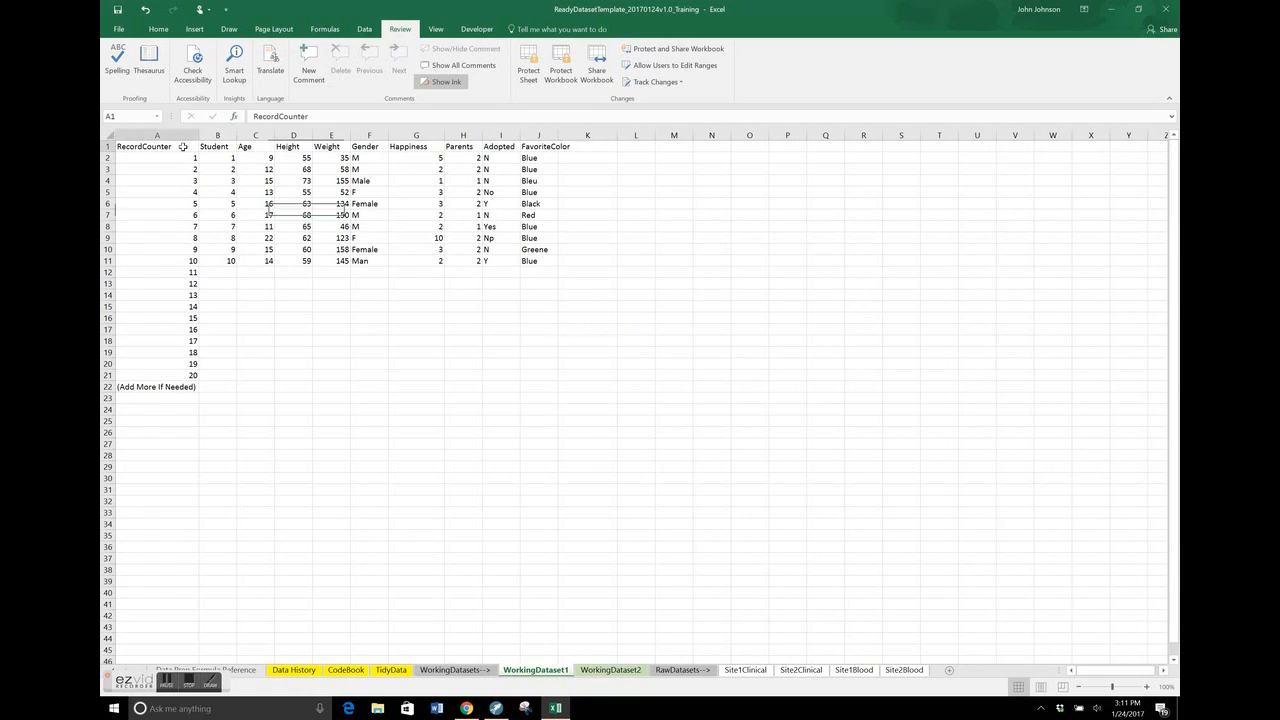
pyautogui.hotkey('ctrl', 'shift', 'Right')
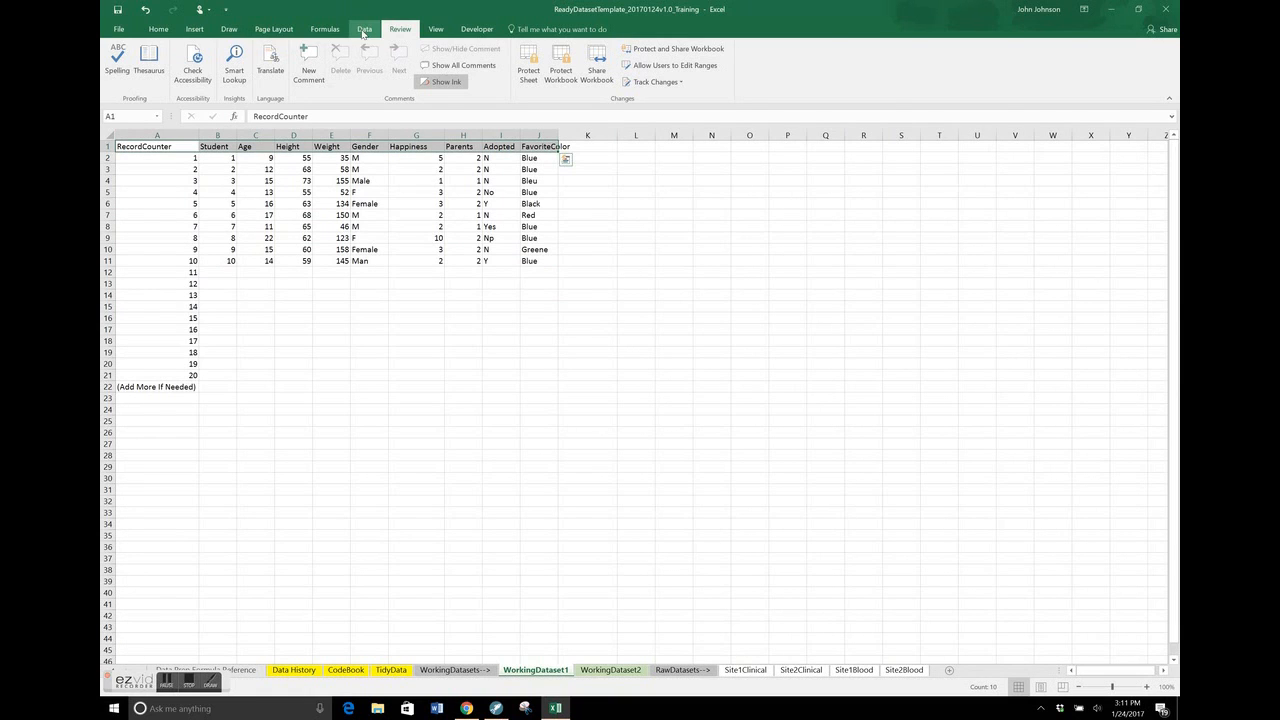
pyautogui.click(364, 28)
pyautogui.click(551, 65)
pyautogui.click(415, 203)
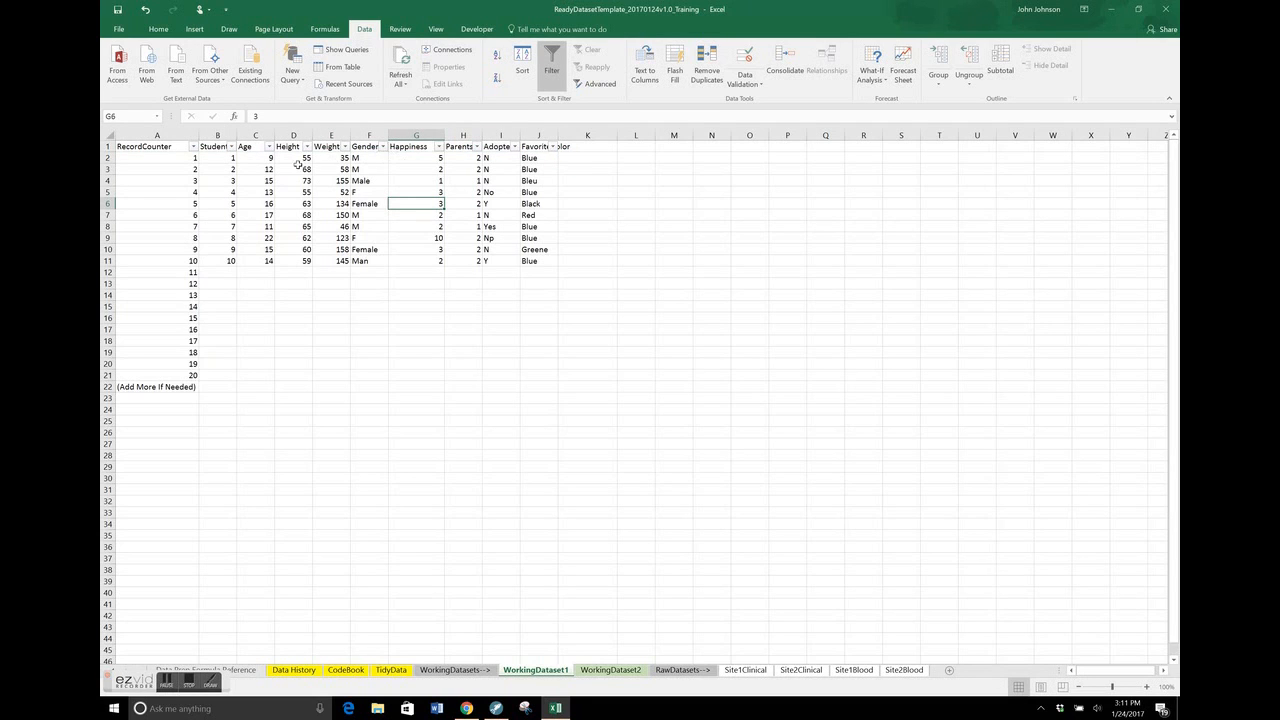
# Filter the Weight column of WorkingDataset1 to hide the rows with blank weights
pyautogui.click(352, 147)
pyautogui.click(345, 147)
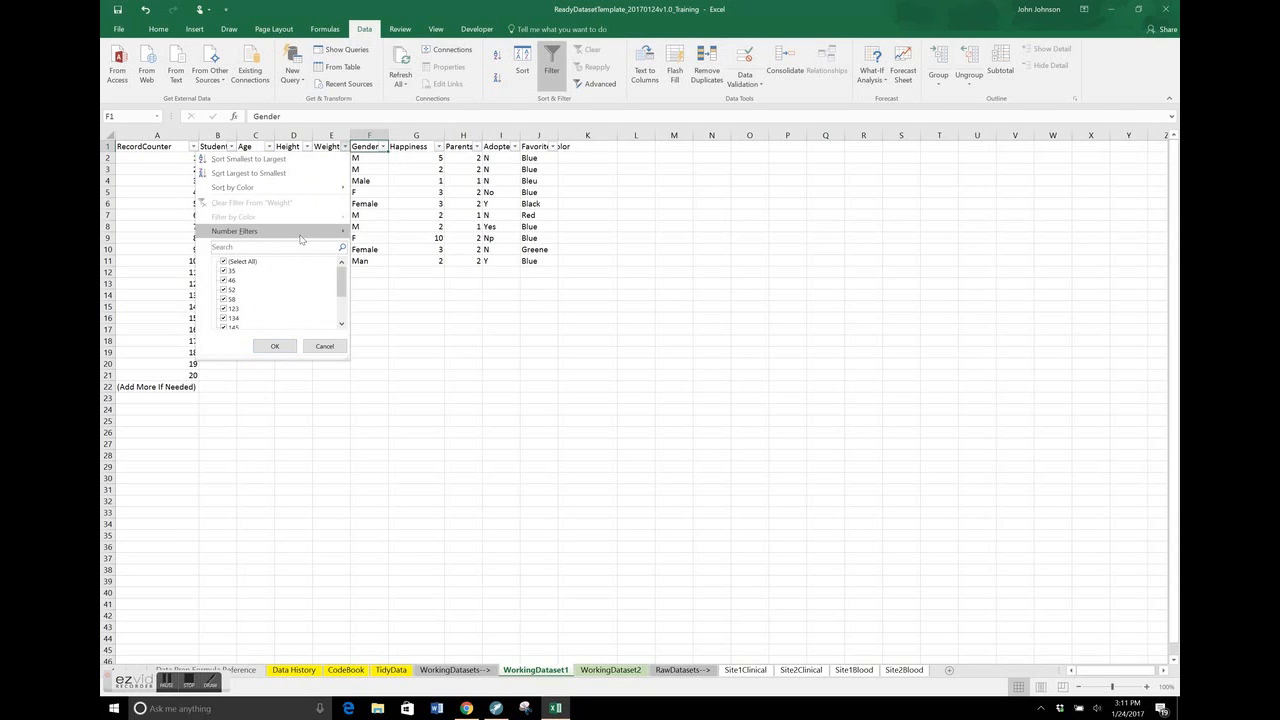
pyautogui.moveTo(343, 285); pyautogui.dragTo(342, 312)
pyautogui.click(232, 319)
pyautogui.click(272, 346)
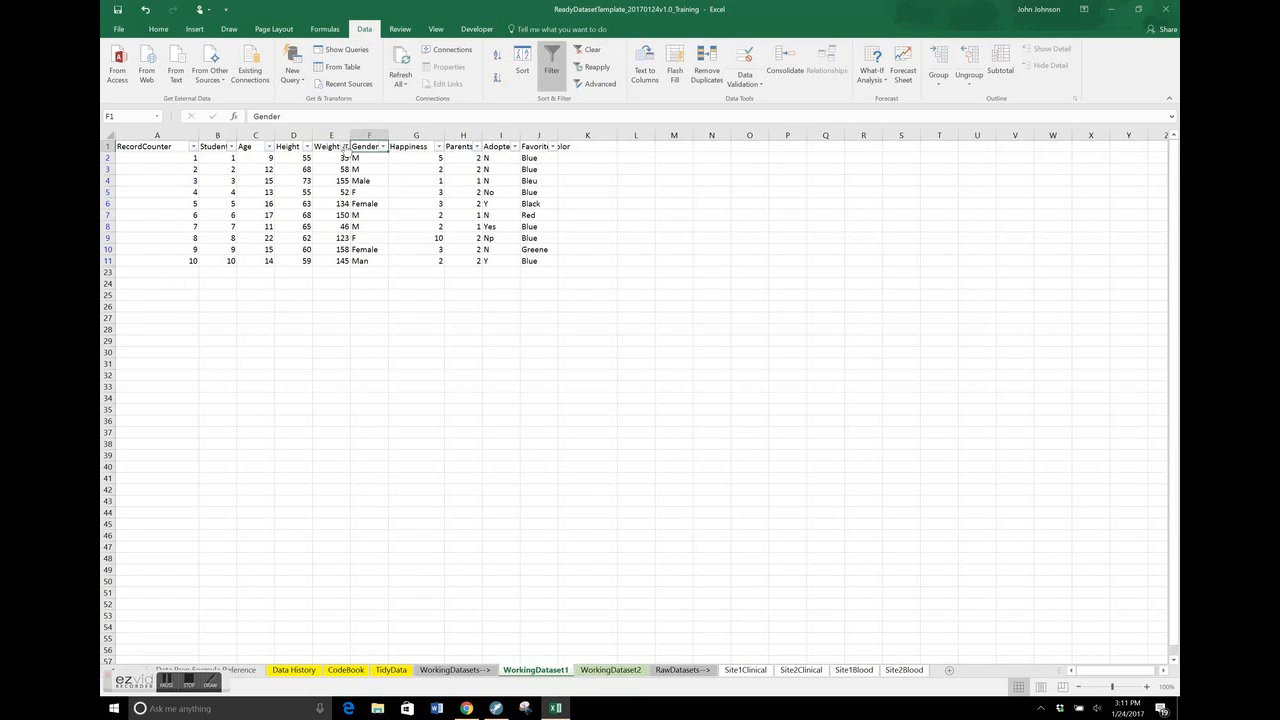
# Sort the records by Weight from smallest to largest and select the four lowest weights
pyautogui.click(345, 147)
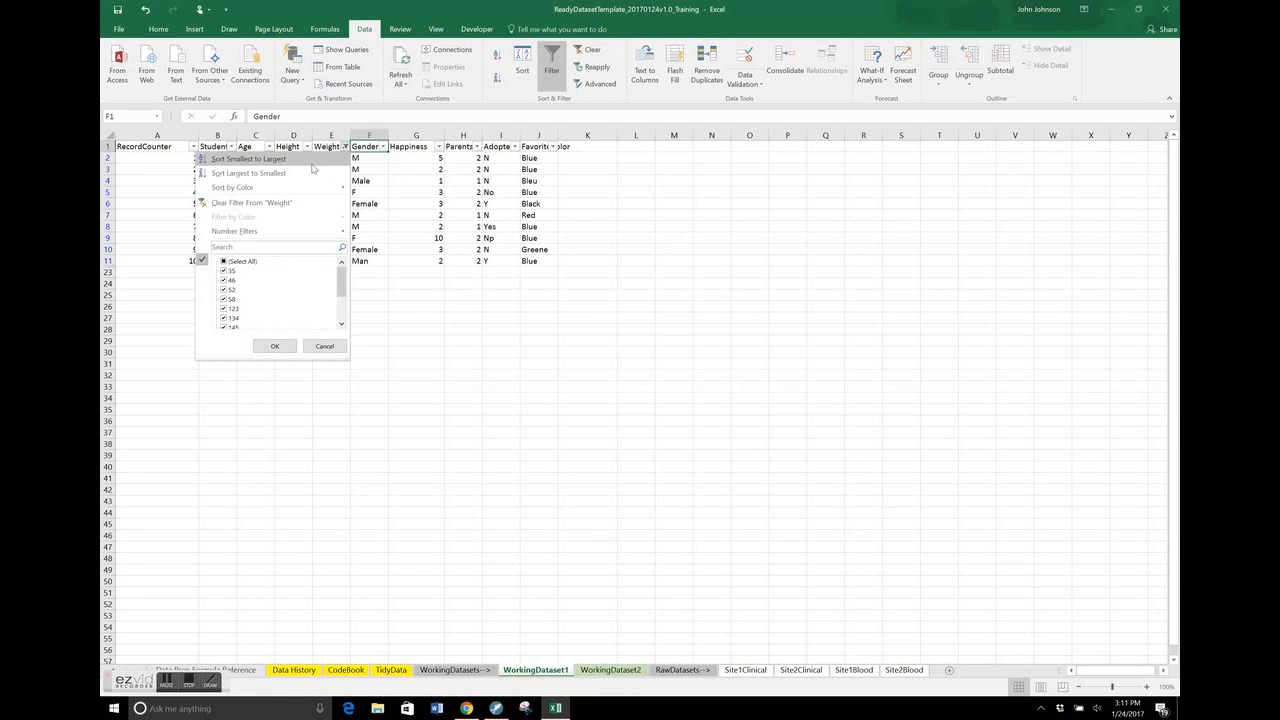
pyautogui.click(312, 159)
pyautogui.click(337, 167)
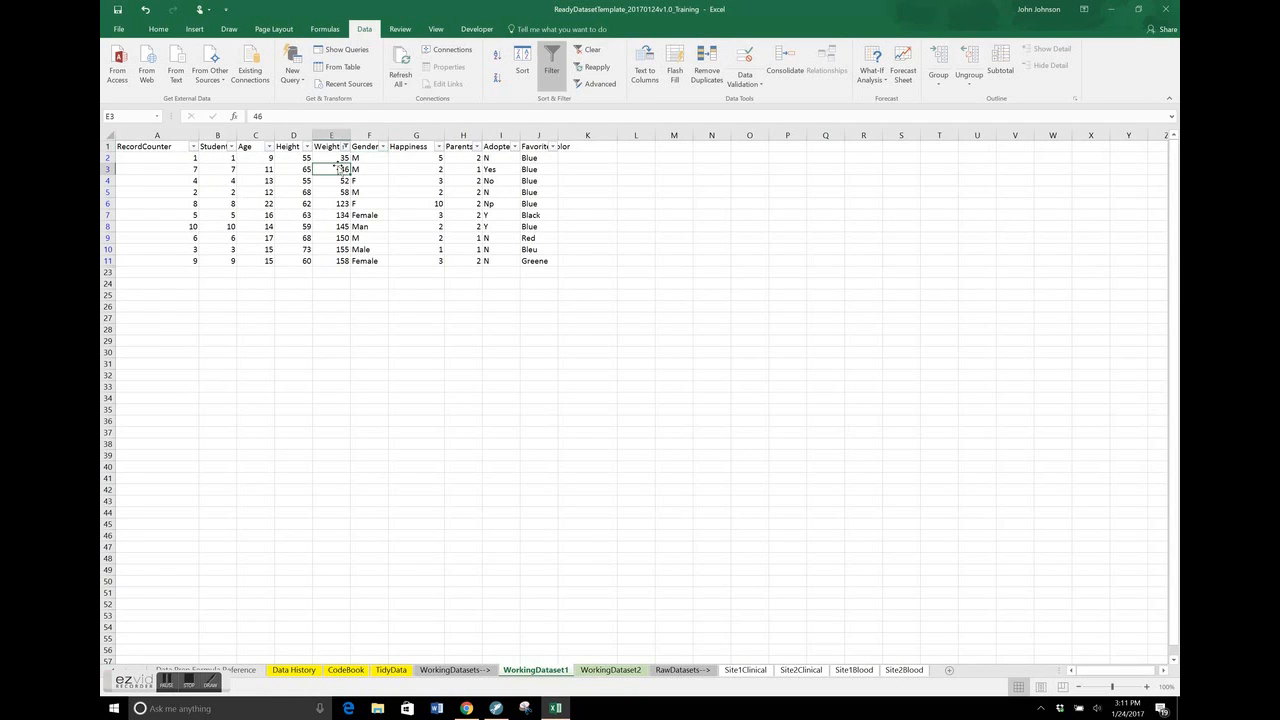
pyautogui.moveTo(337, 158); pyautogui.dragTo(340, 192)
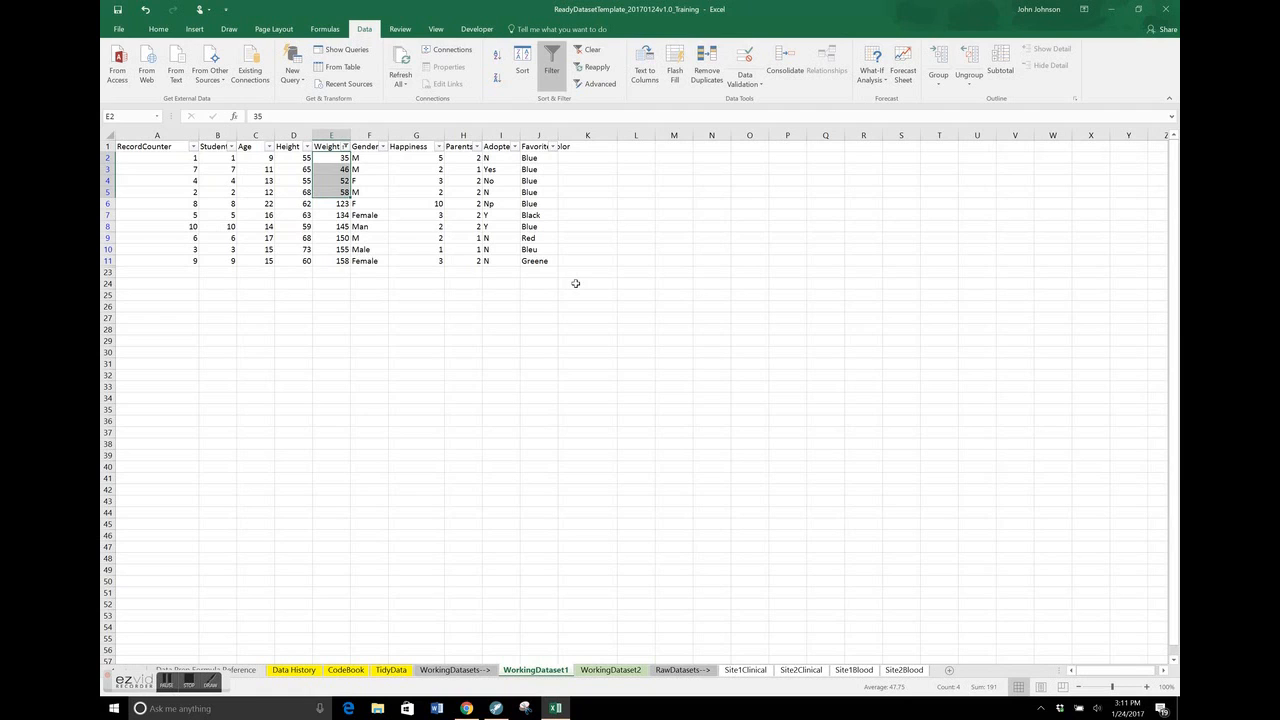
# Add a new column header "Unit Error" in K1, right after FavoriteColor
pyautogui.click(603, 148)
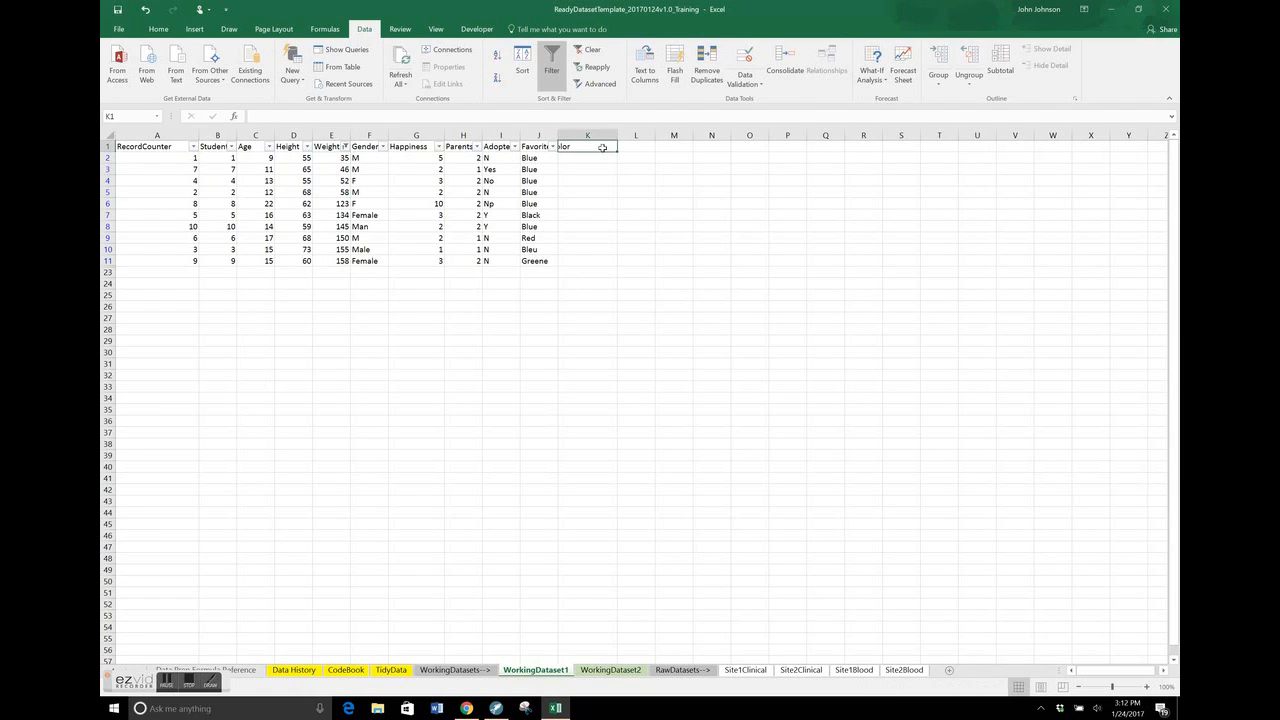
pyautogui.write('Unit')
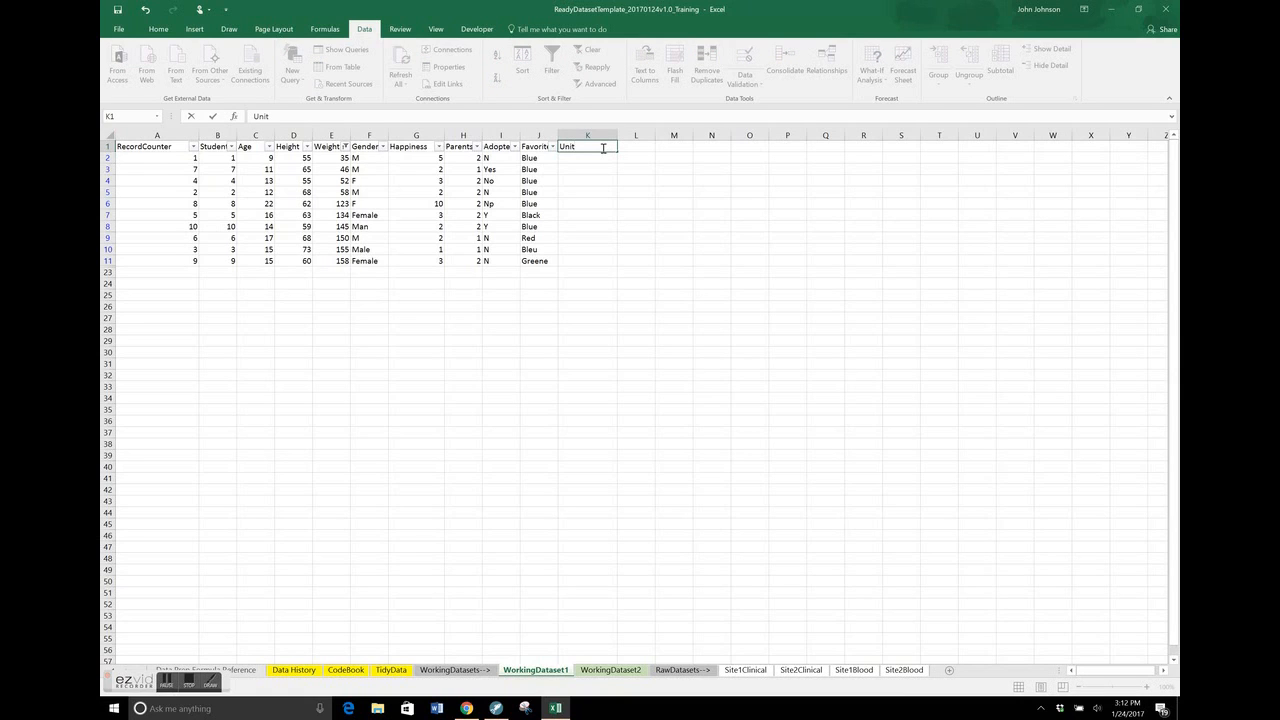
pyautogui.write(' Error')
pyautogui.press('Tab')
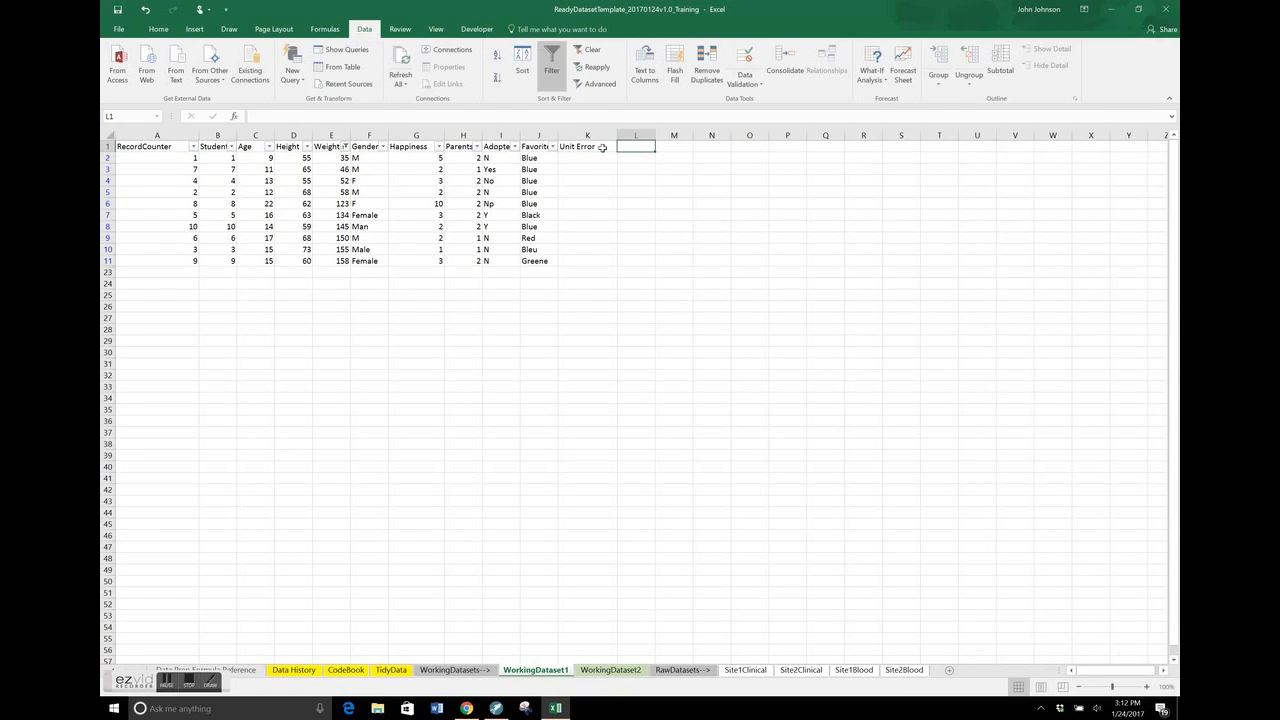
# Enter the formula =IF(E2>80,0,1) in K2 to flag weights not above 80 as unit errors
pyautogui.press('Return')
pyautogui.write('=if')
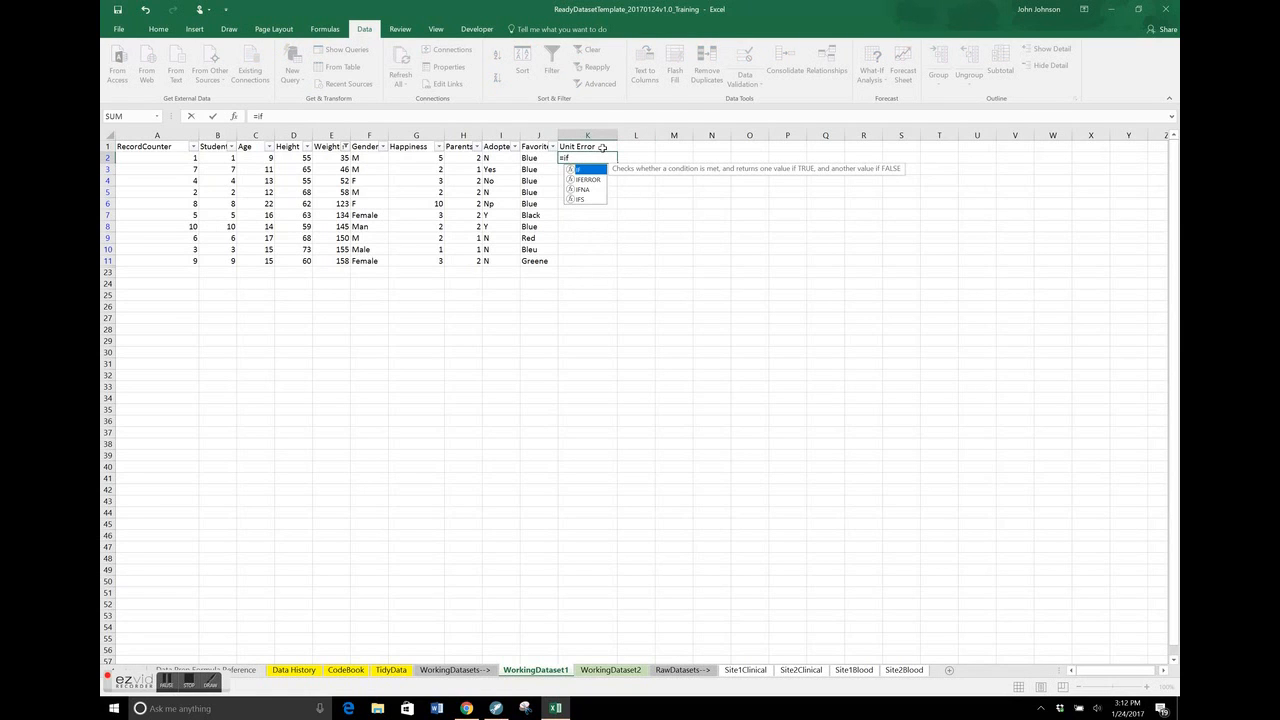
pyautogui.press('Tab')
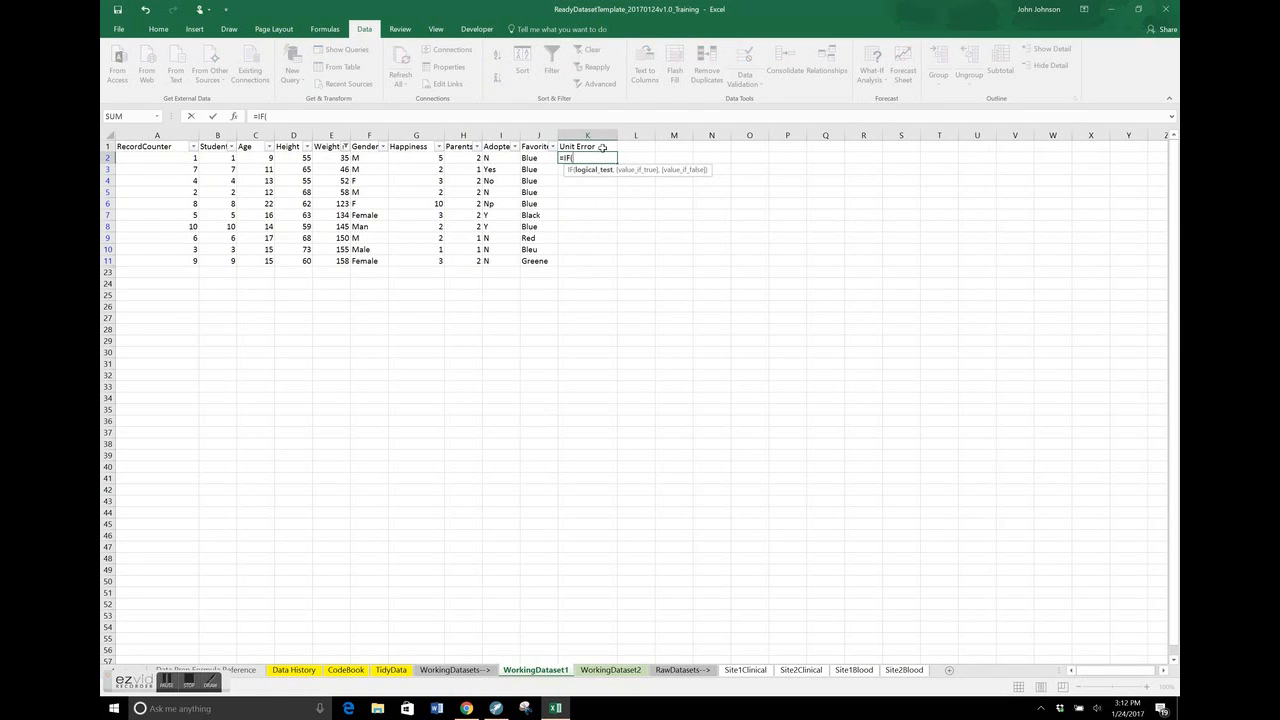
pyautogui.click(337, 157)
pyautogui.write('>80,0,1')
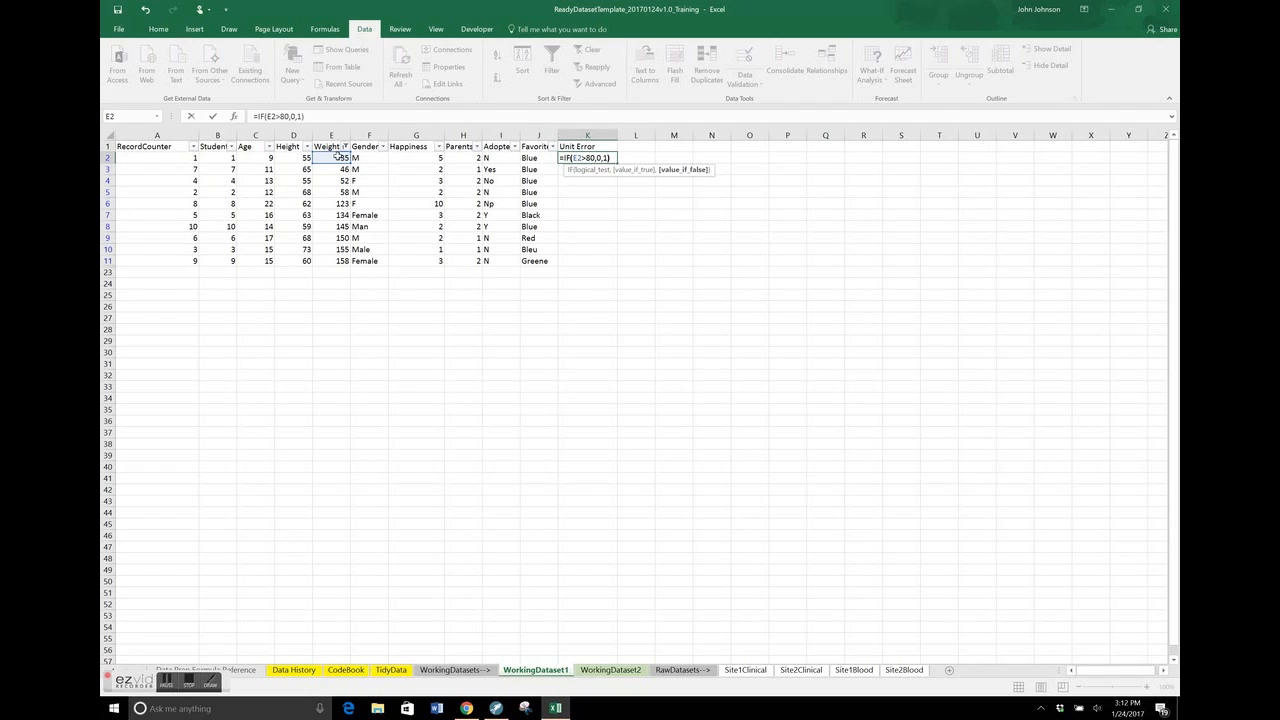
pyautogui.write(')')
pyautogui.press('Return')
# Copy the Unit Error formula from K2 down through K11
pyautogui.press('Up')
pyautogui.hotkey('ctrl', 'c')
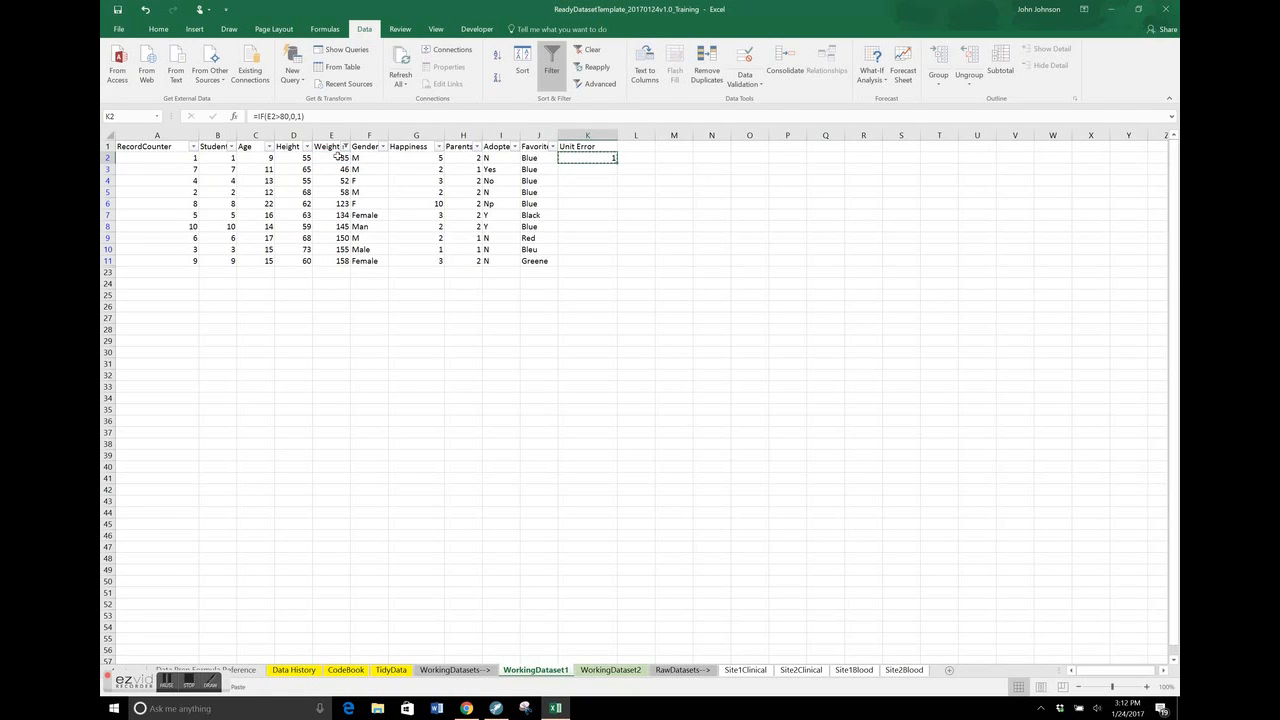
pyautogui.press('Down')
pyautogui.hotkey('shift', 'Down')
pyautogui.hotkey('shift', 'Down')
pyautogui.hotkey('shift', 'Down')
pyautogui.hotkey('shift', 'Down')
pyautogui.hotkey('shift', 'Down')
pyautogui.hotkey('shift', 'Down')
pyautogui.hotkey('shift', 'Down')
pyautogui.hotkey('shift', 'Down')
pyautogui.hotkey('ctrl', 'v')
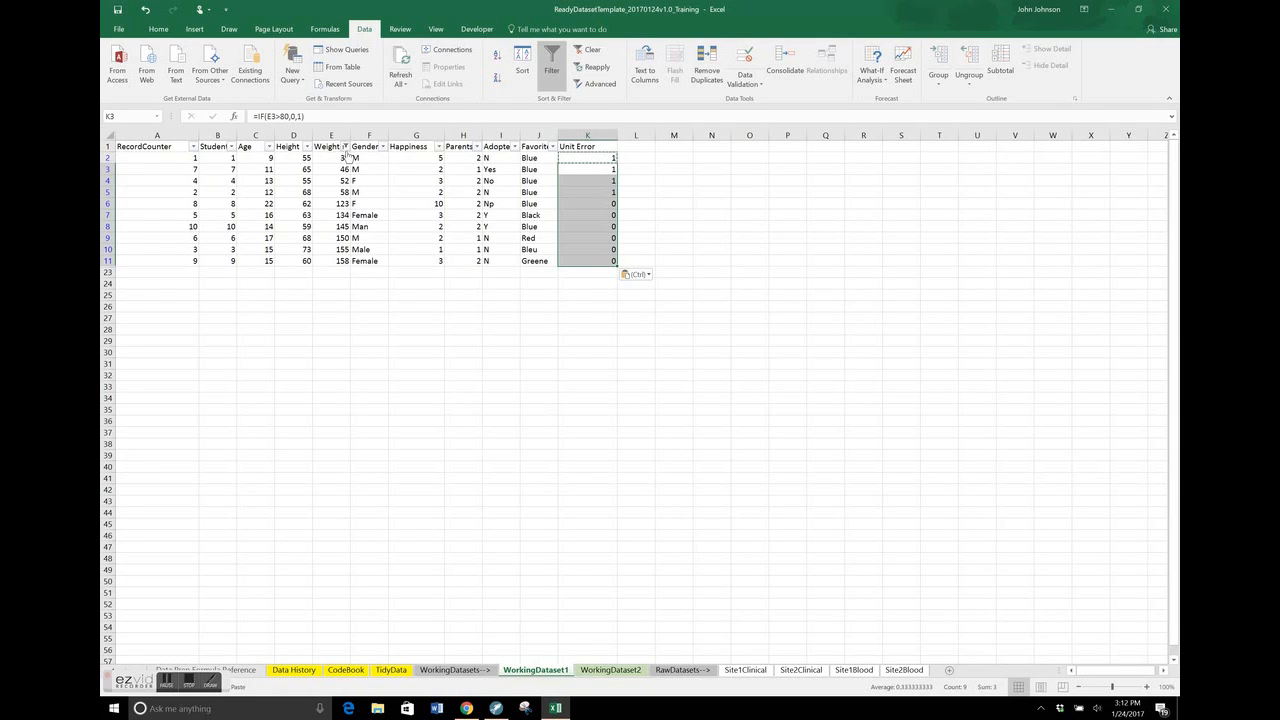
# Sort the records by Weight from largest to smallest, and remove the filters from the header row
pyautogui.click(345, 147)
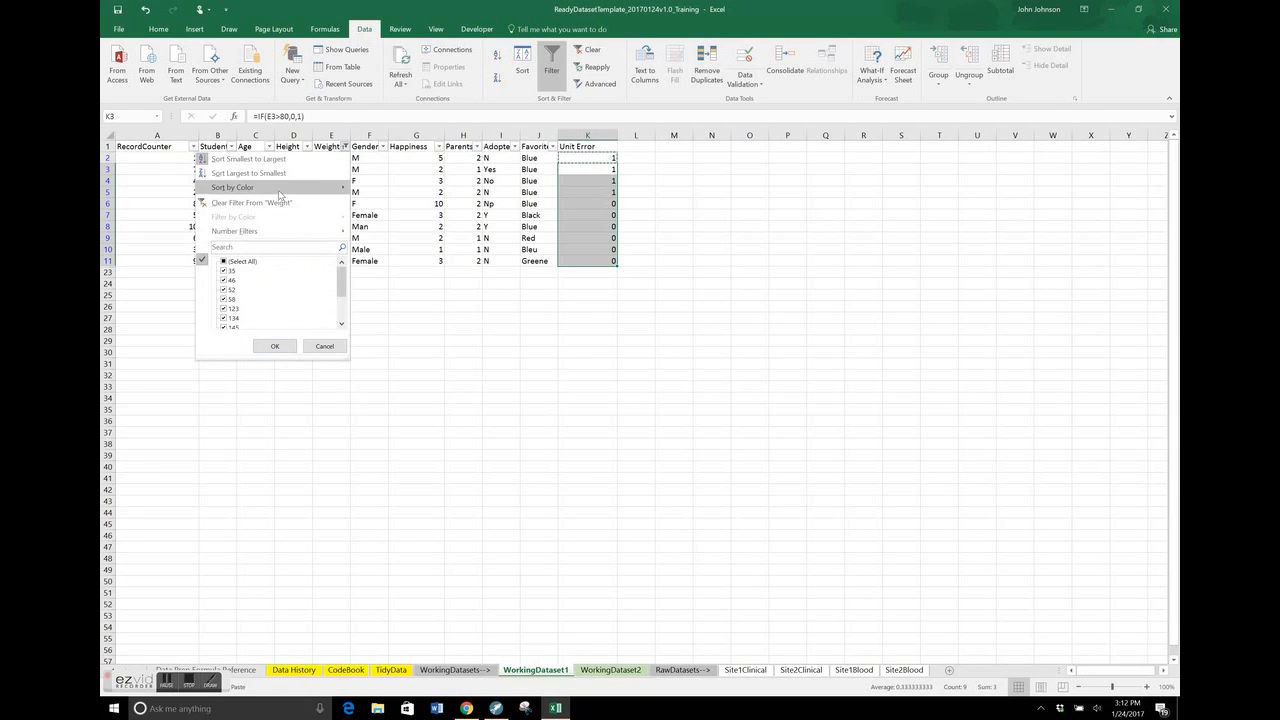
pyautogui.click(299, 174)
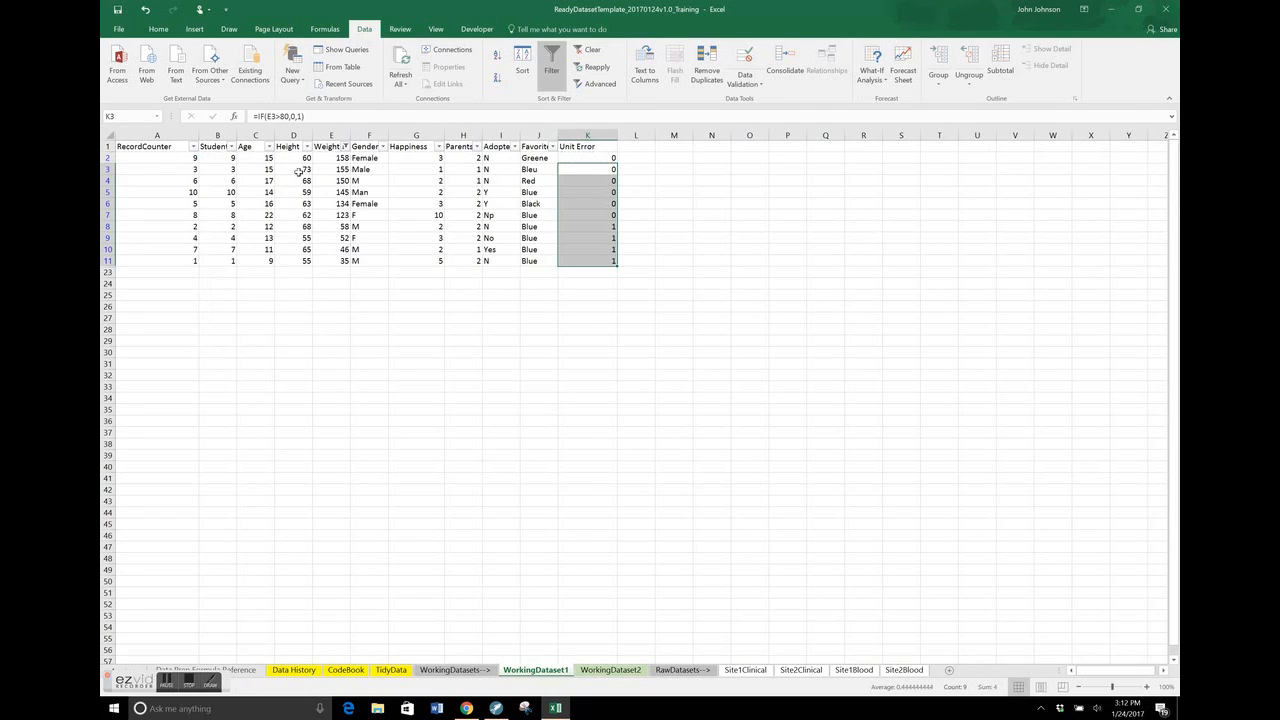
pyautogui.click(569, 204)
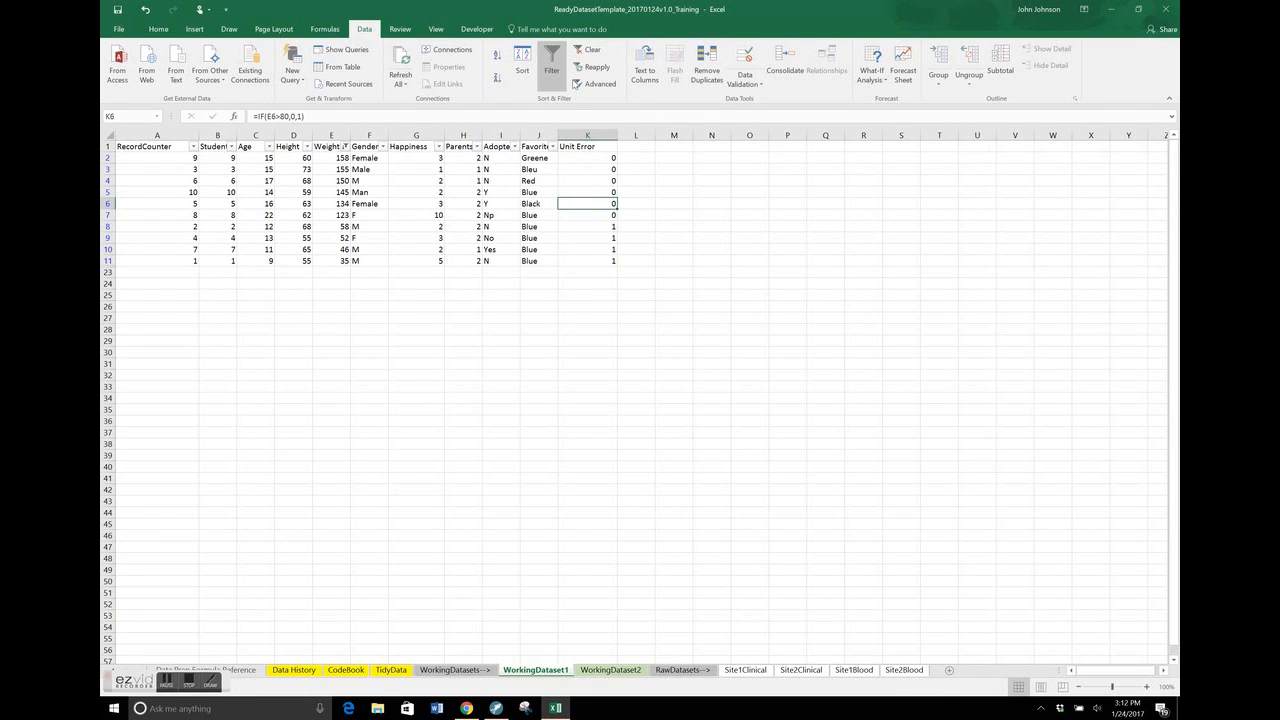
pyautogui.click(557, 70)
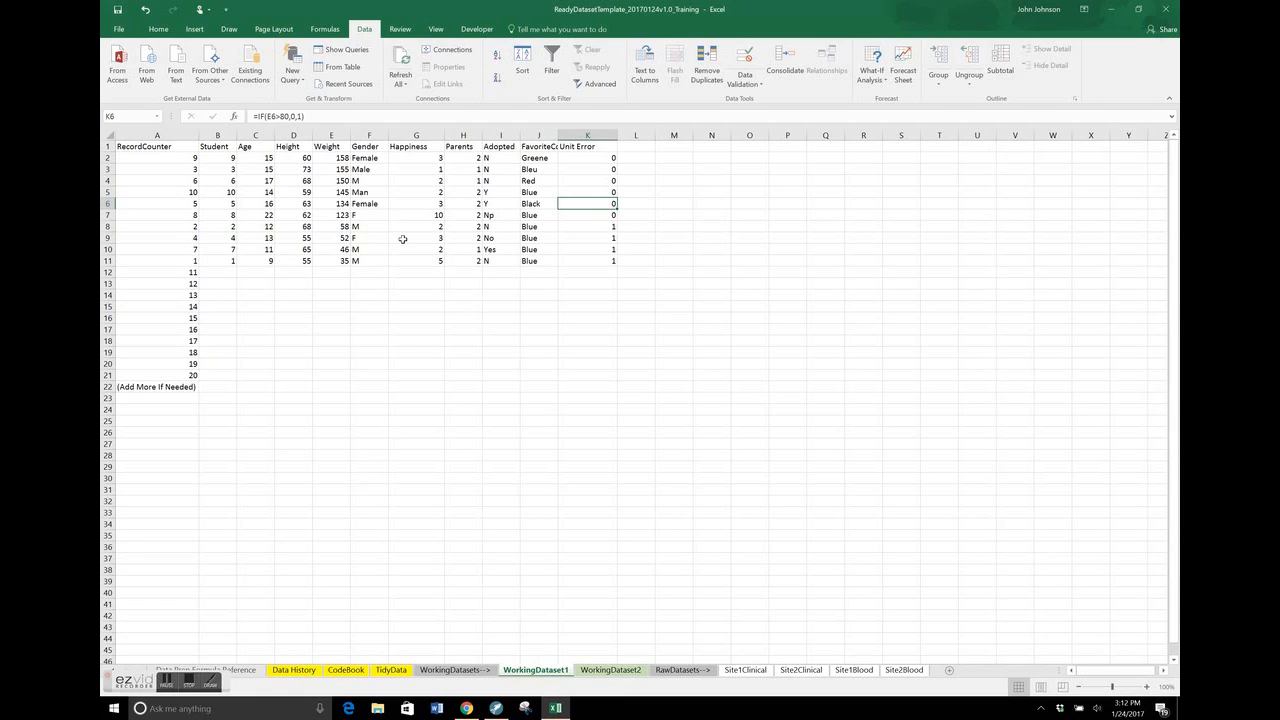
# Create a PivotTable on a new worksheet from the WorkingDataset1 range A1:K11, RecordCounter through Unit Error
pyautogui.click(189, 156)
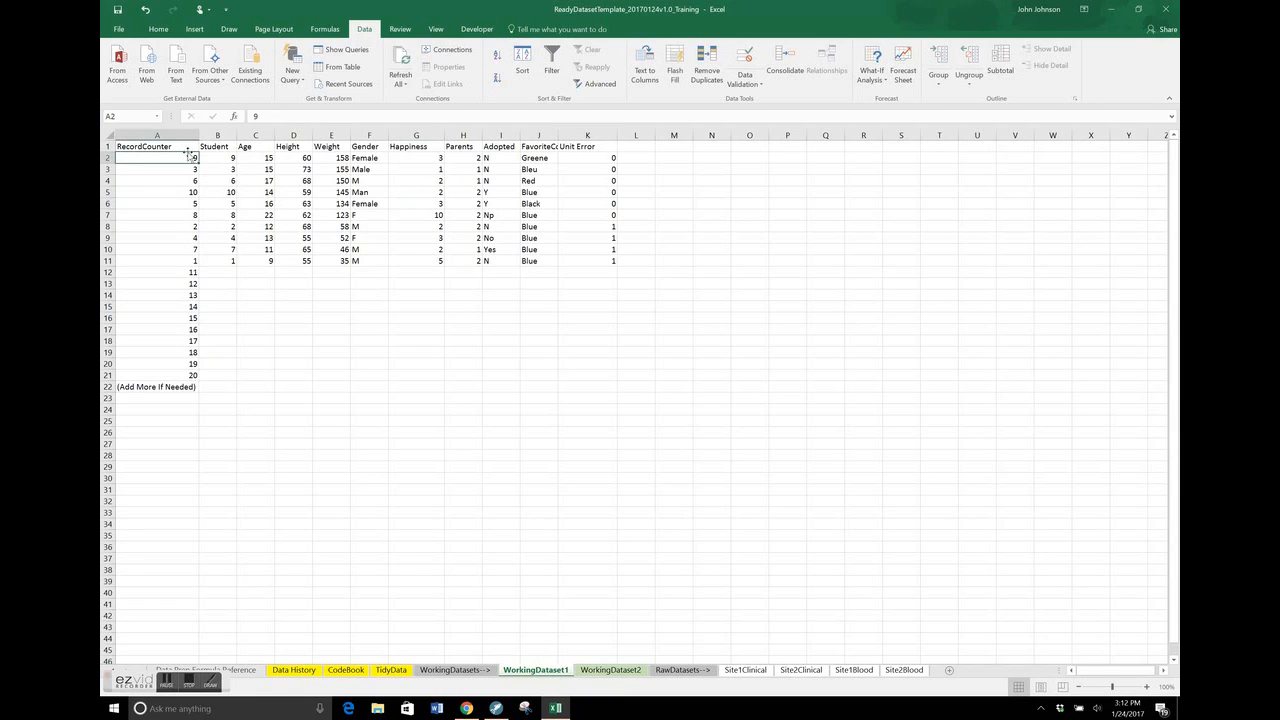
pyautogui.press('Up')
pyautogui.press('Right')
pyautogui.press('Right')
pyautogui.press('Right')
pyautogui.press('Right')
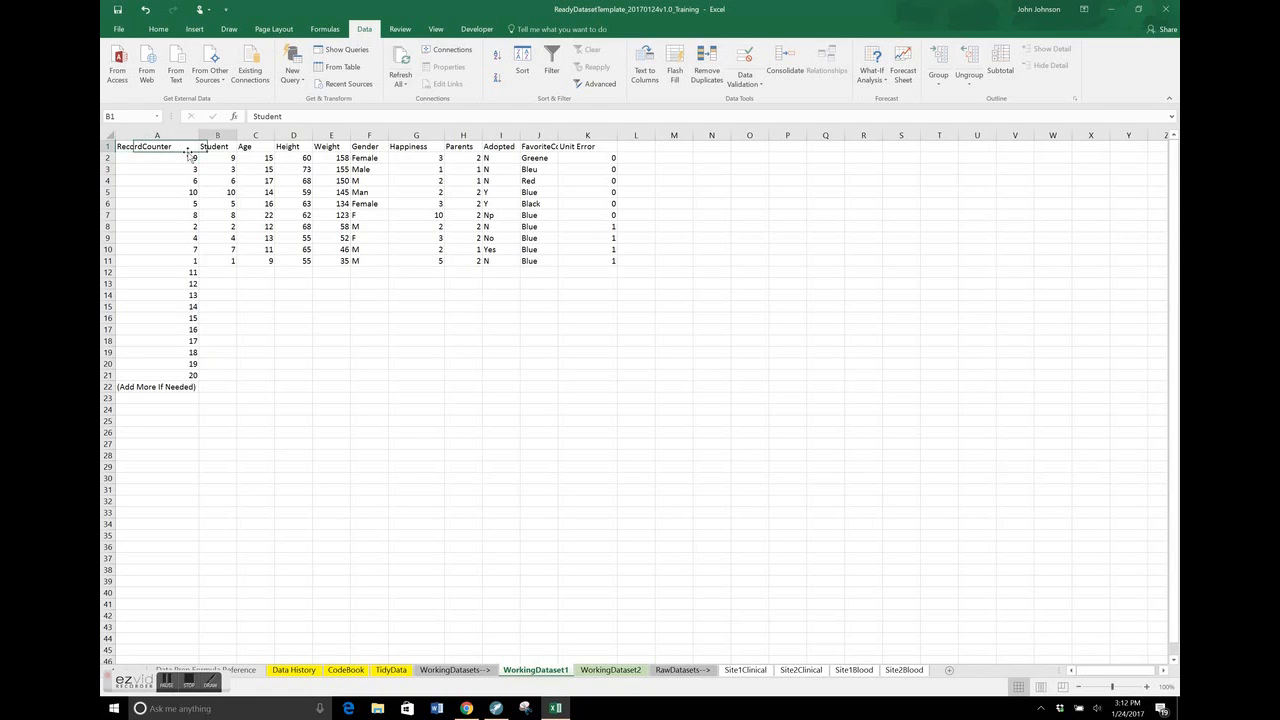
pyautogui.press('Right')
pyautogui.press('Right')
pyautogui.press('Right')
pyautogui.press('Right')
pyautogui.press('Right')
pyautogui.press('Right')
pyautogui.hotkey('ctrl', 'shift', 'Left')
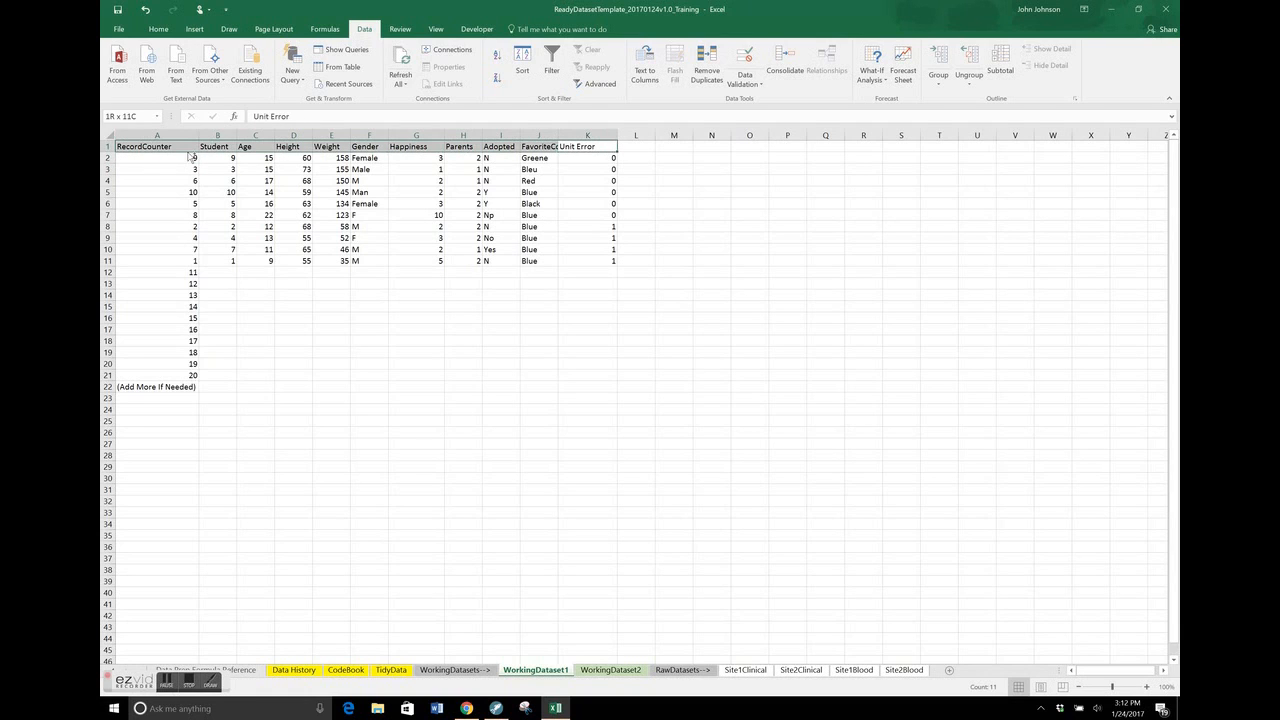
pyautogui.hotkey('ctrl', 'shift', 'Down')
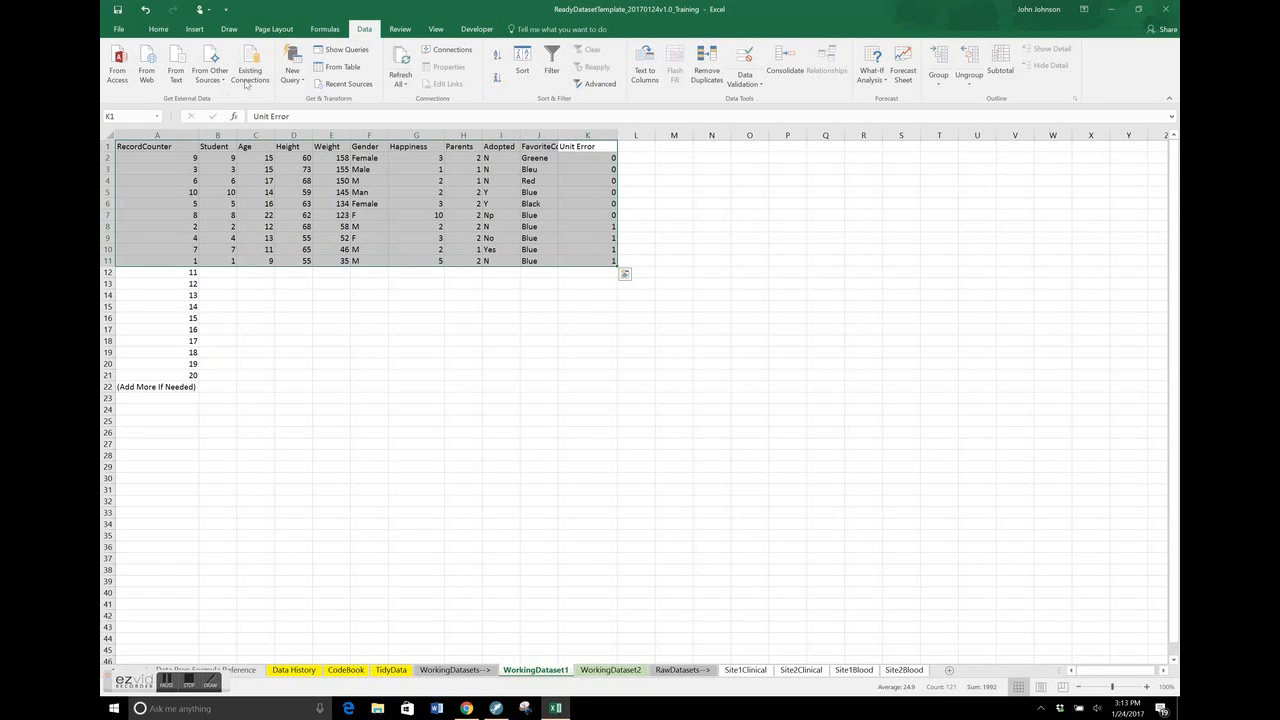
pyautogui.click(195, 30)
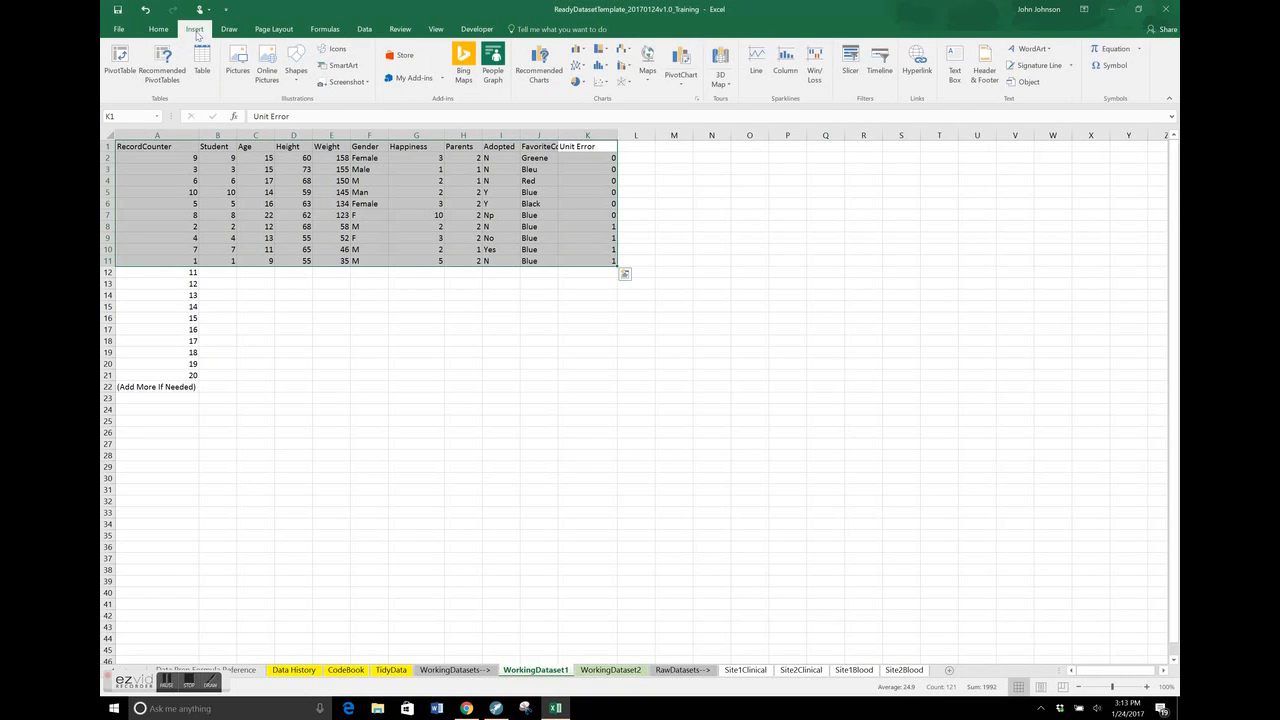
pyautogui.click(124, 60)
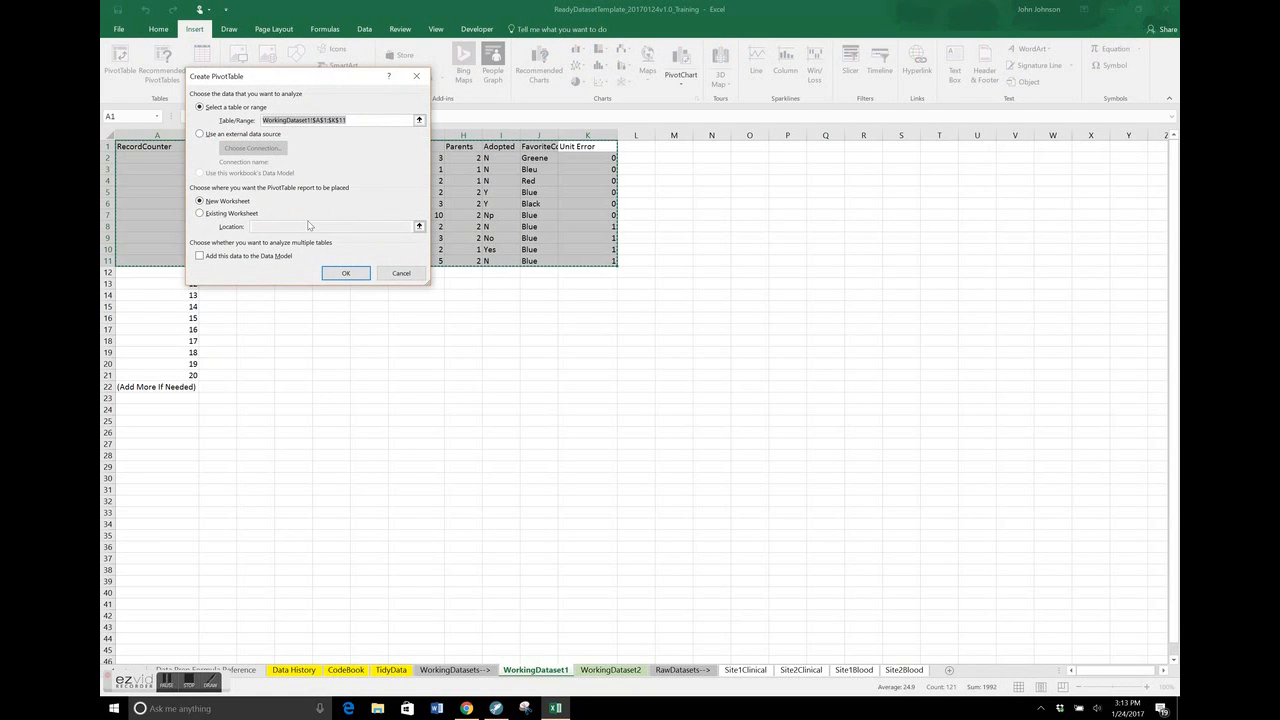
pyautogui.click(340, 273)
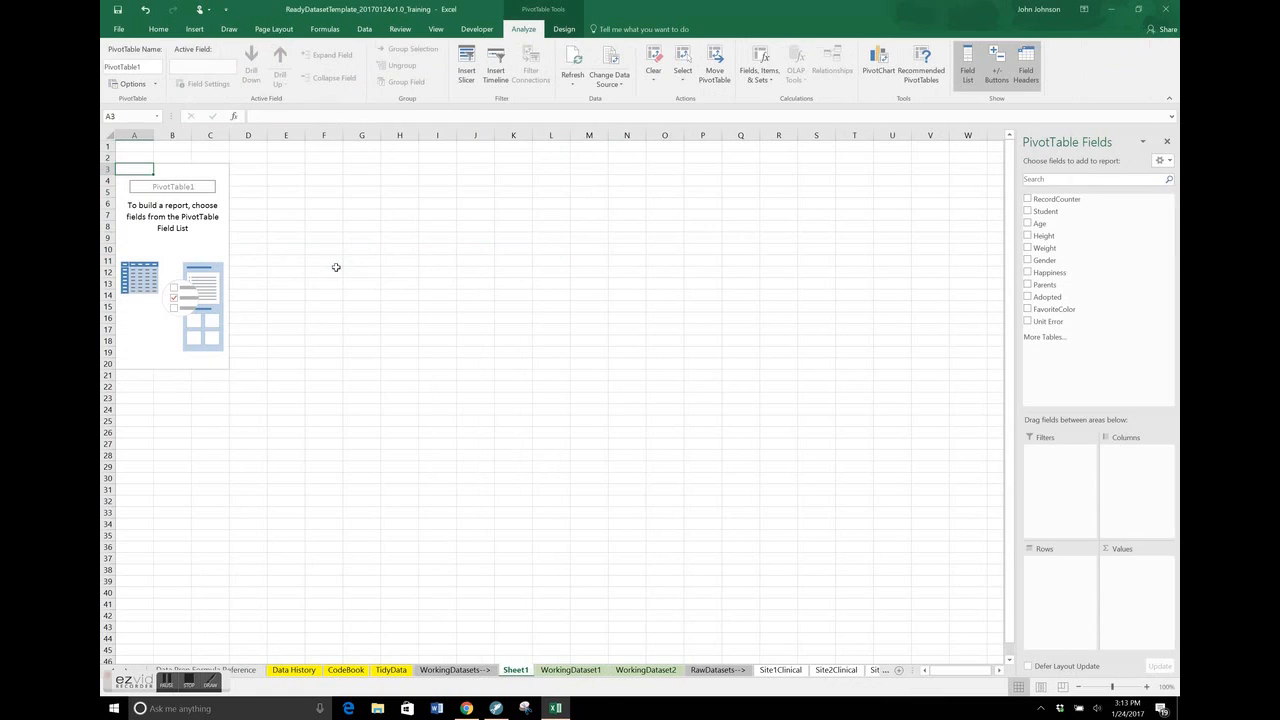
# Rename the new PivotTable worksheet as PivotWorkingDataset1
pyautogui.rightClick(527, 670)
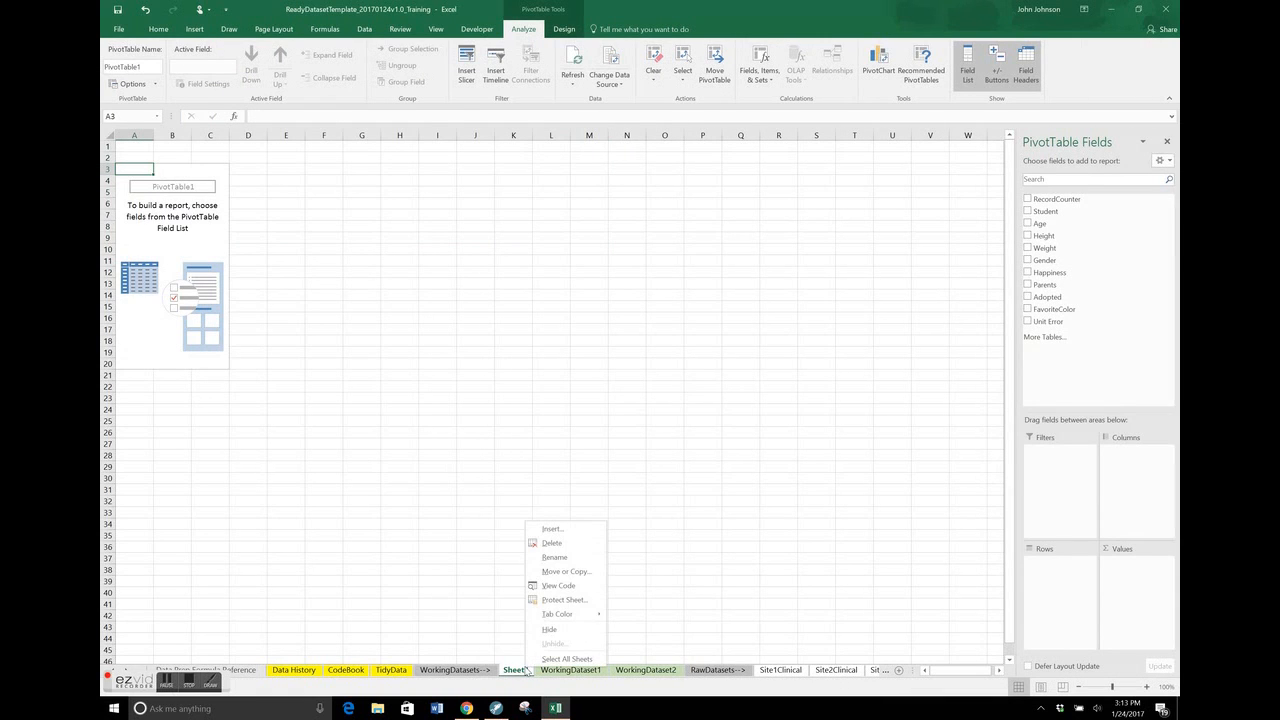
pyautogui.click(575, 559)
pyautogui.write('PivotWo')
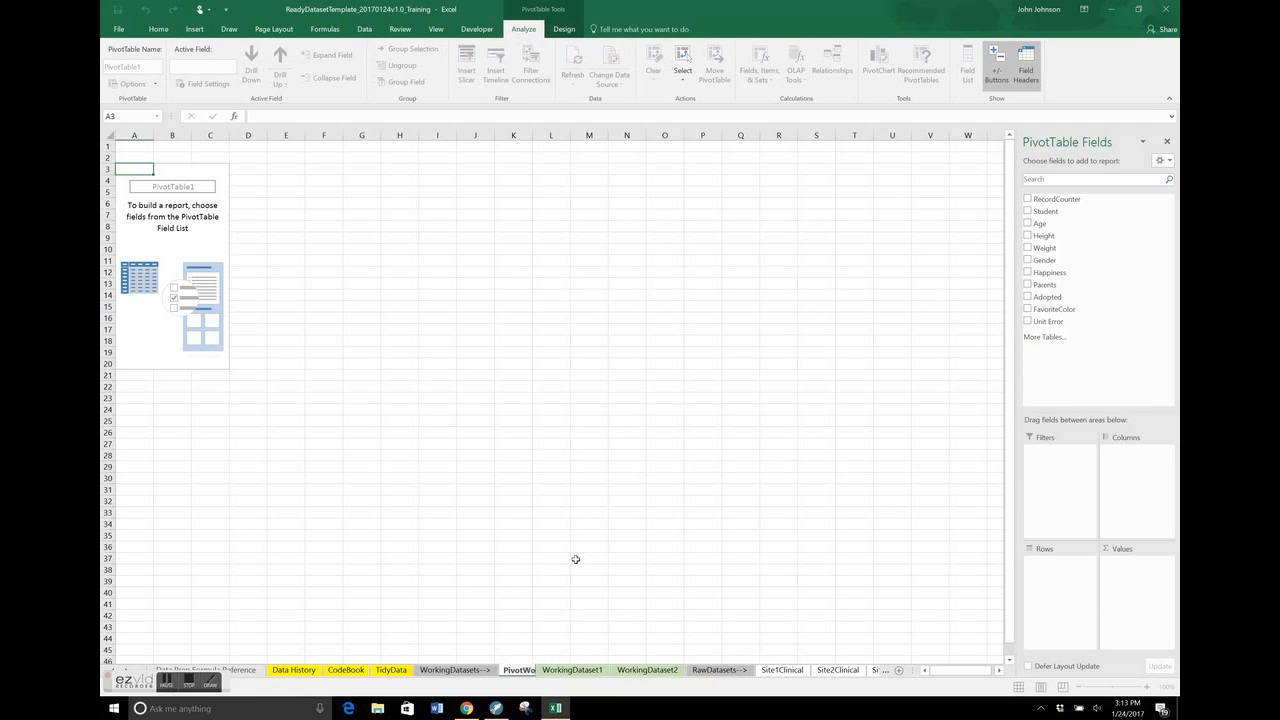
pyautogui.write('rkingDataset1')
pyautogui.press('Return')
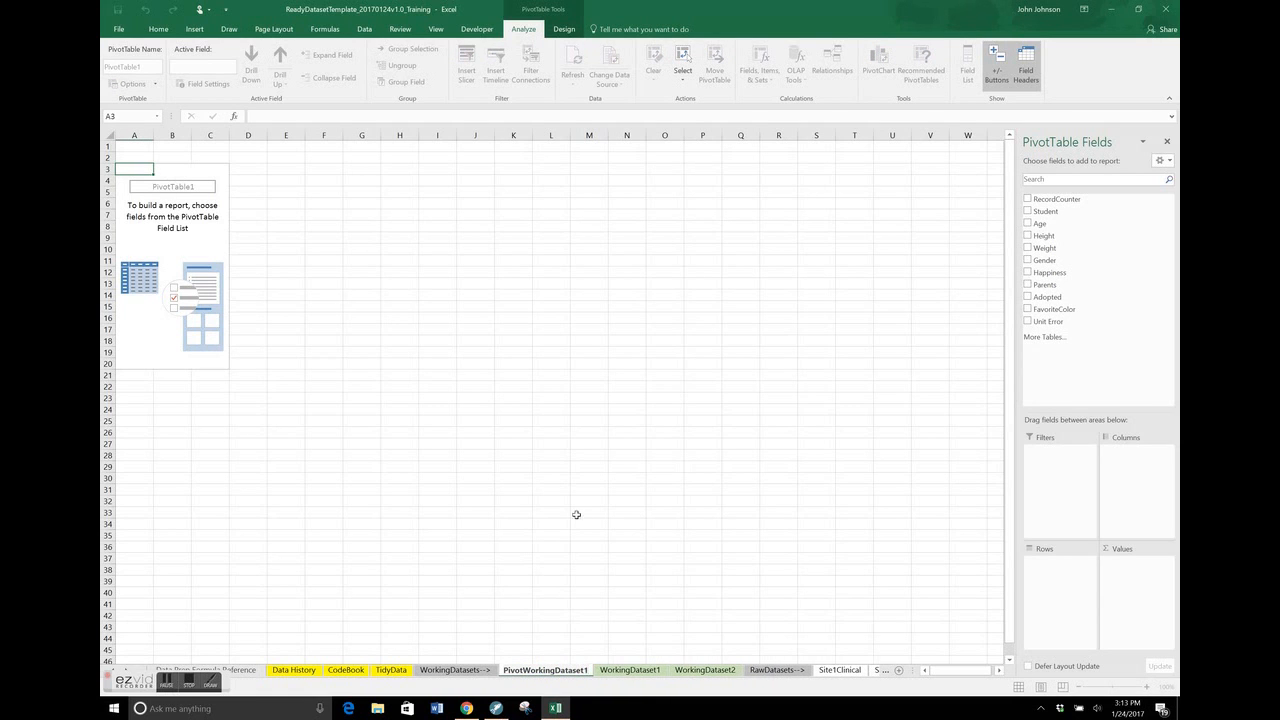
pyautogui.click(732, 411)
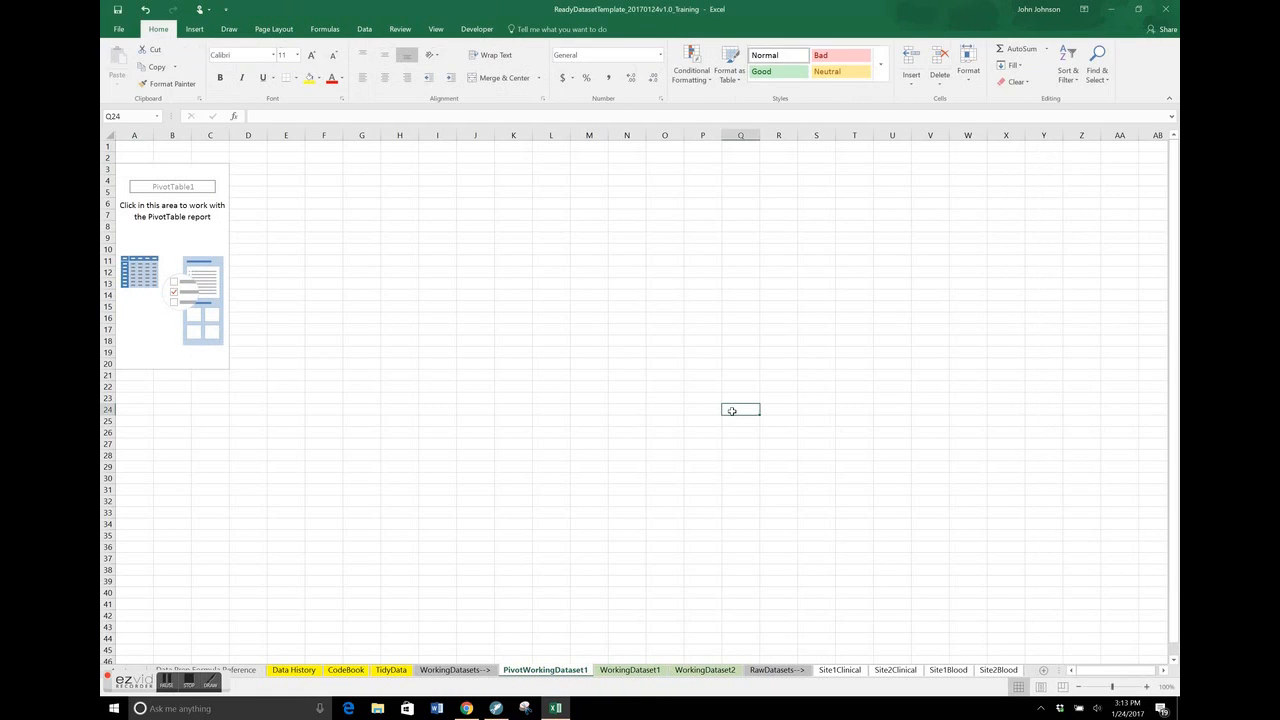
# Add Gender as the row field and Student as the value field of the PivotTable
pyautogui.click(173, 235)
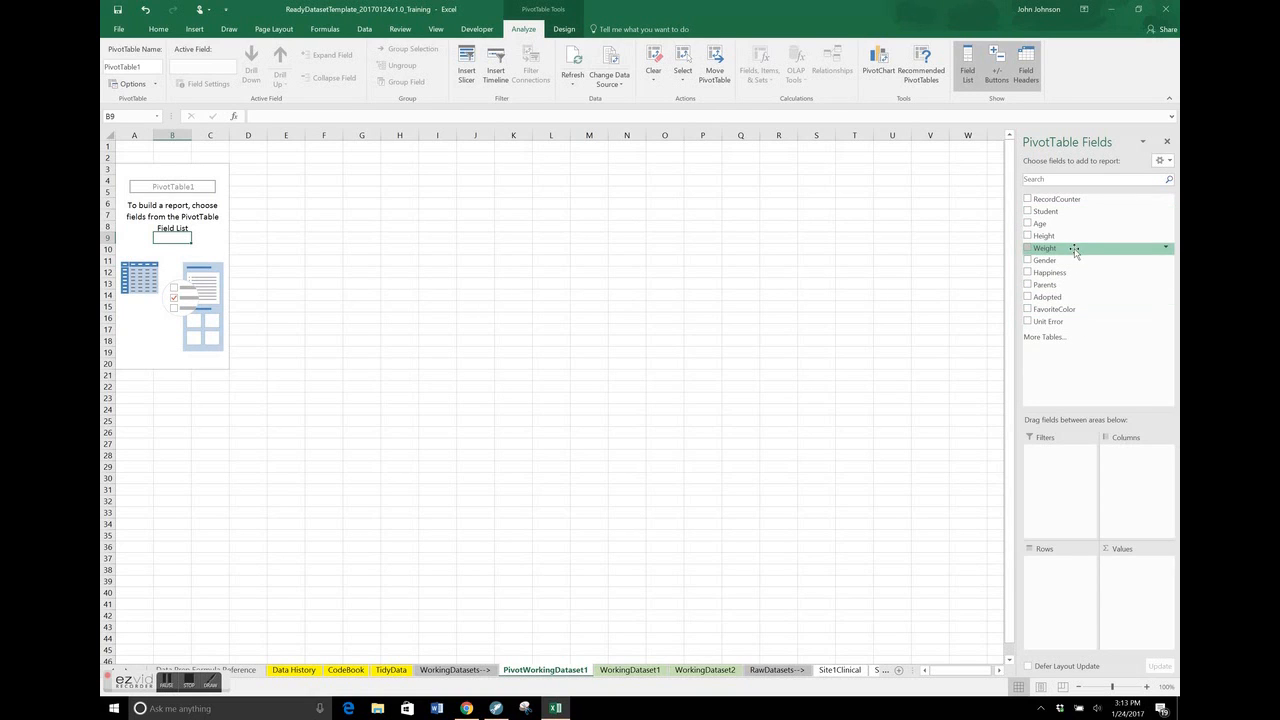
pyautogui.moveTo(1074, 262); pyautogui.dragTo(1078, 566)
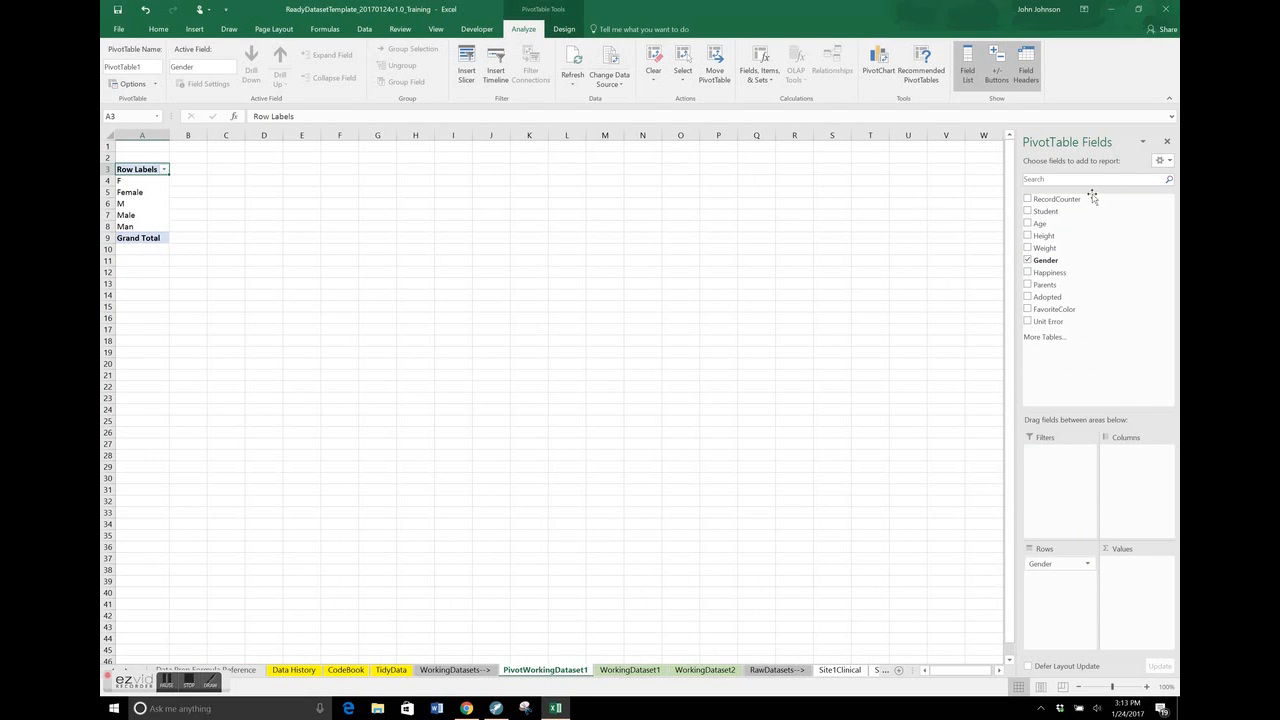
pyautogui.moveTo(1073, 211); pyautogui.dragTo(1143, 593)
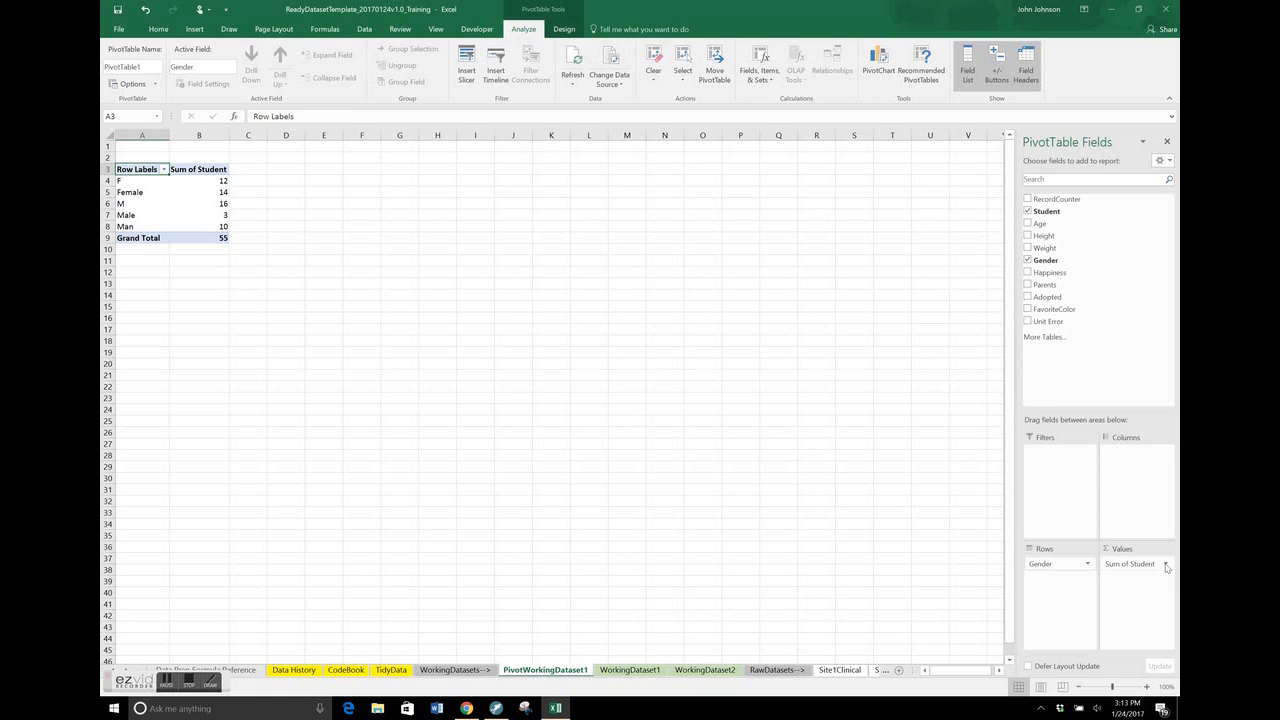
# Summarize the PivotTable's Student values by Count
pyautogui.click(1166, 564)
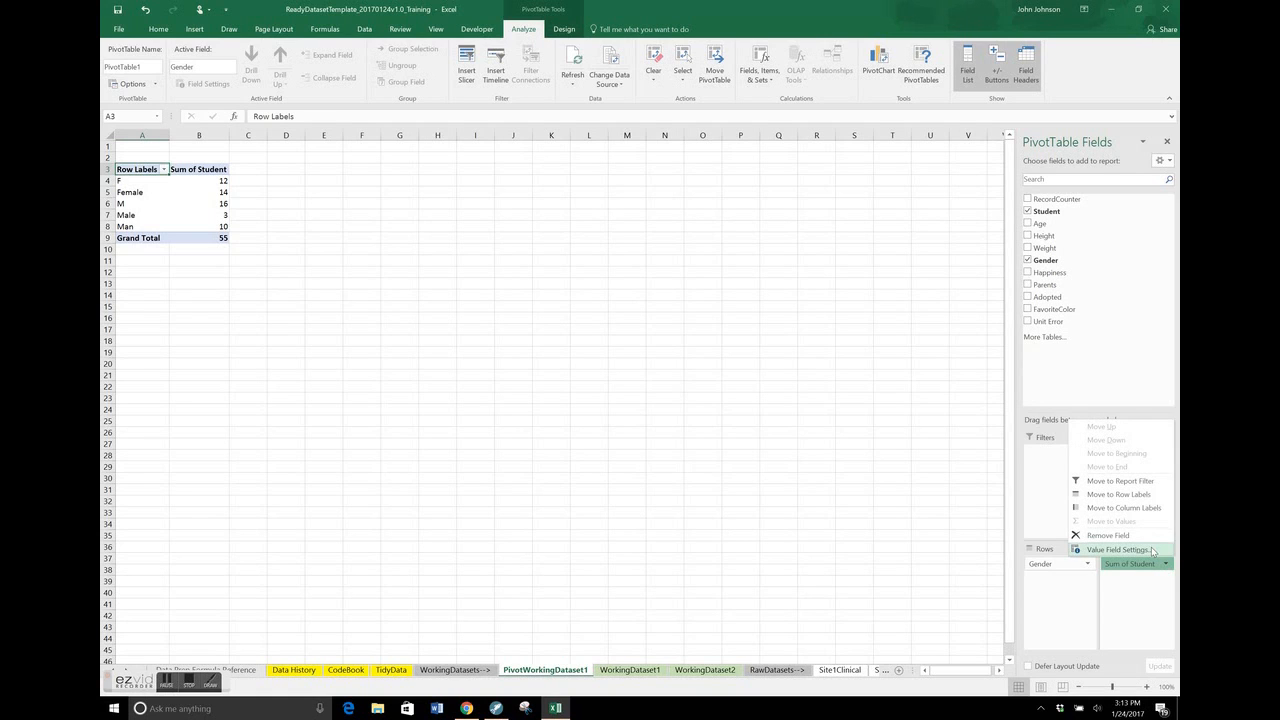
pyautogui.click(1151, 549)
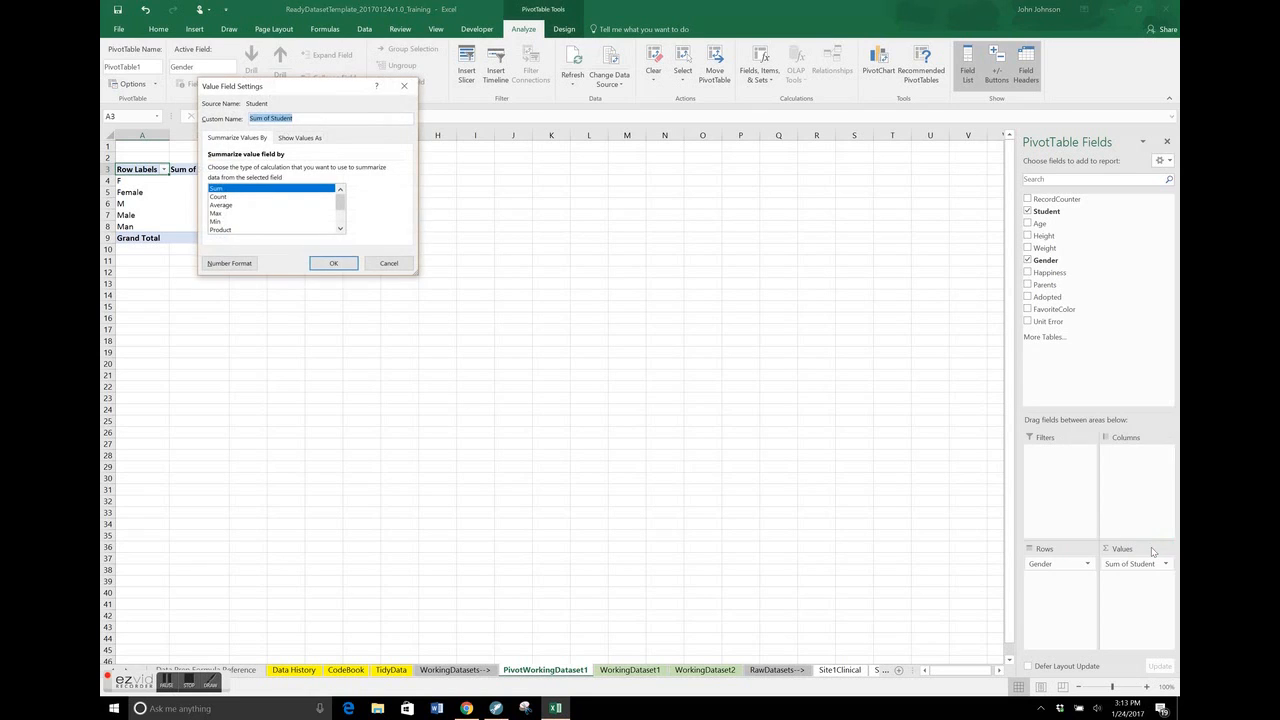
pyautogui.click(281, 197)
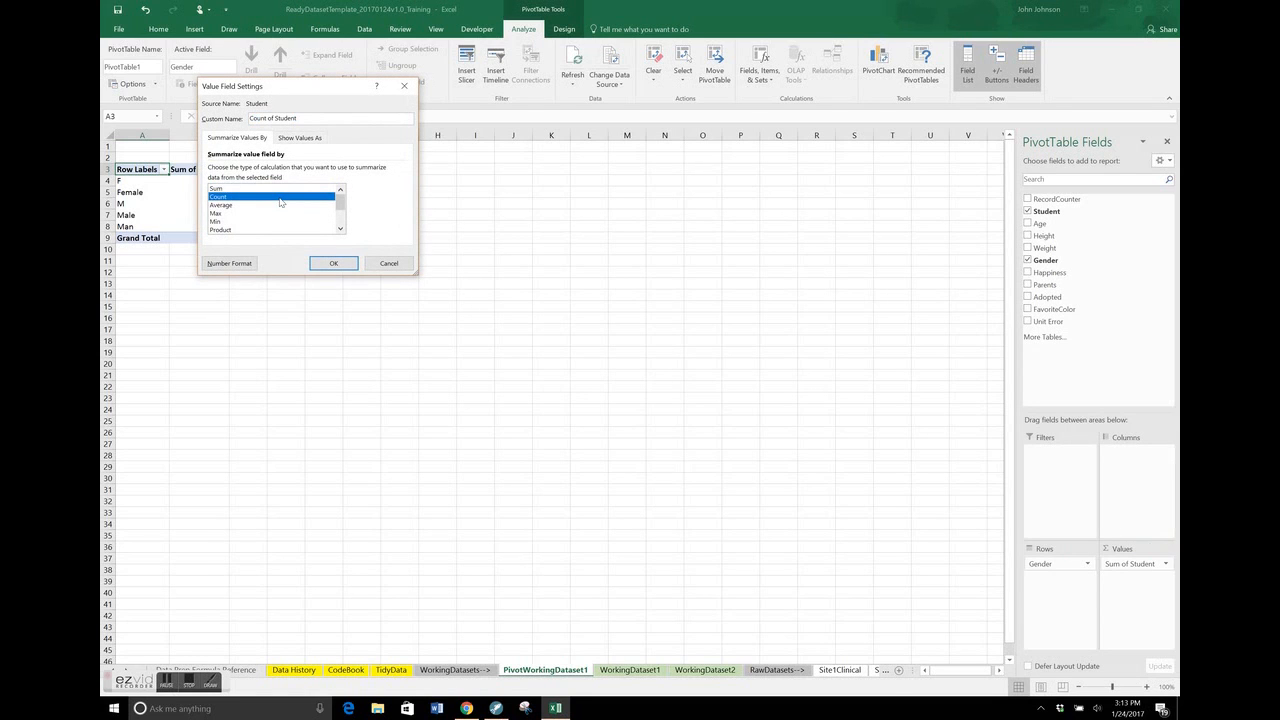
pyautogui.click(319, 266)
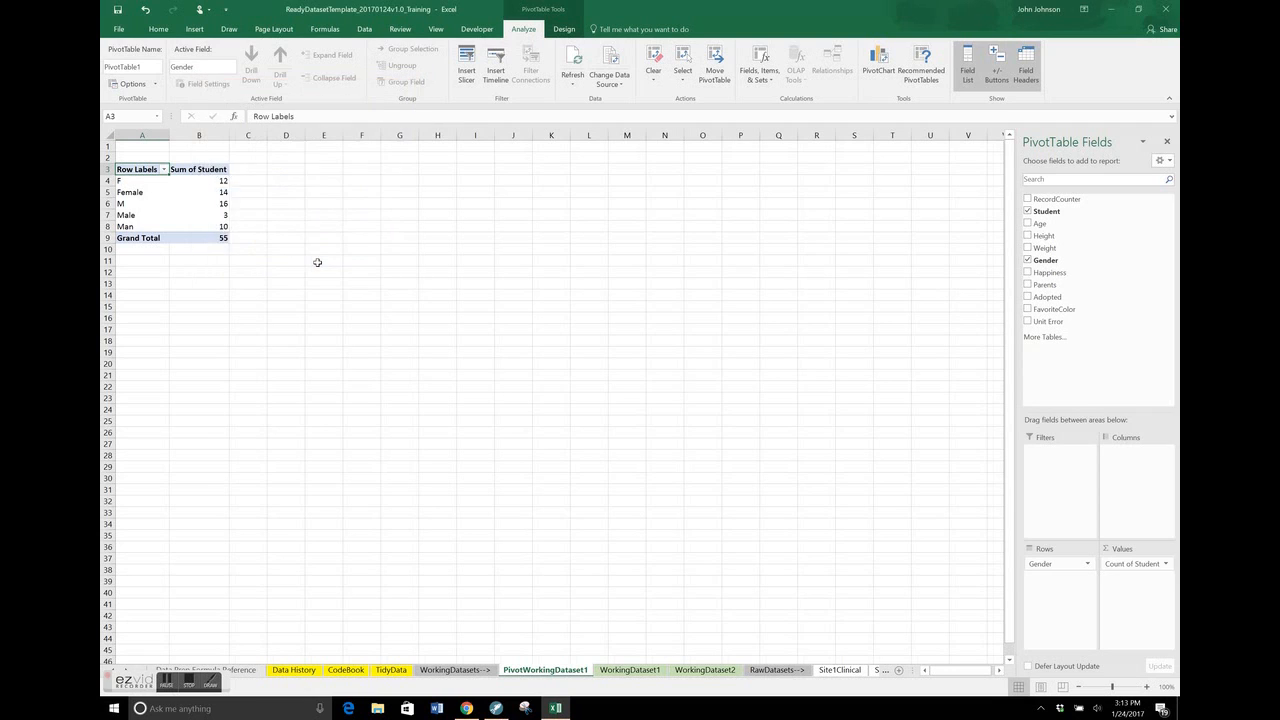
# Examine the gender labels and their student counts in the PivotTable for inconsistent entries
pyautogui.click(227, 184)
pyautogui.hotkey('shift', 'Left')
pyautogui.hotkey('shift', 'Down')
pyautogui.hotkey('shift', 'Down')
pyautogui.hotkey('shift', 'Down')
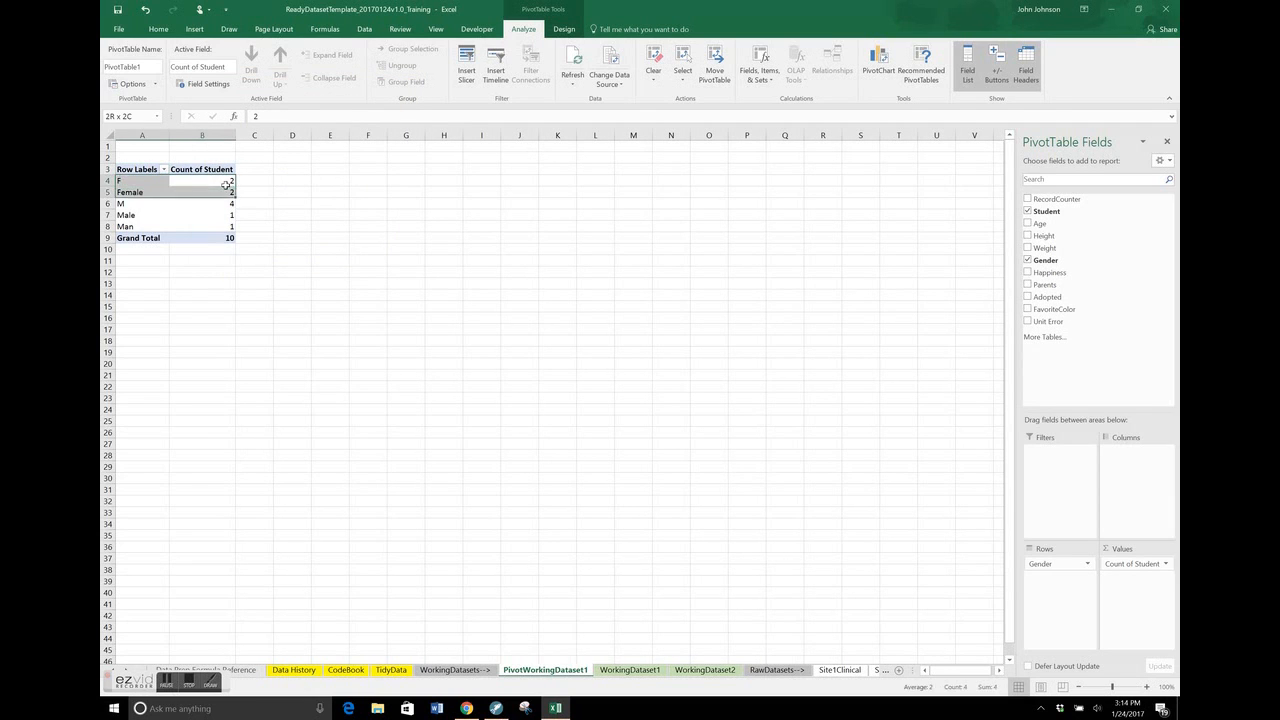
pyautogui.hotkey('shift', 'Down')
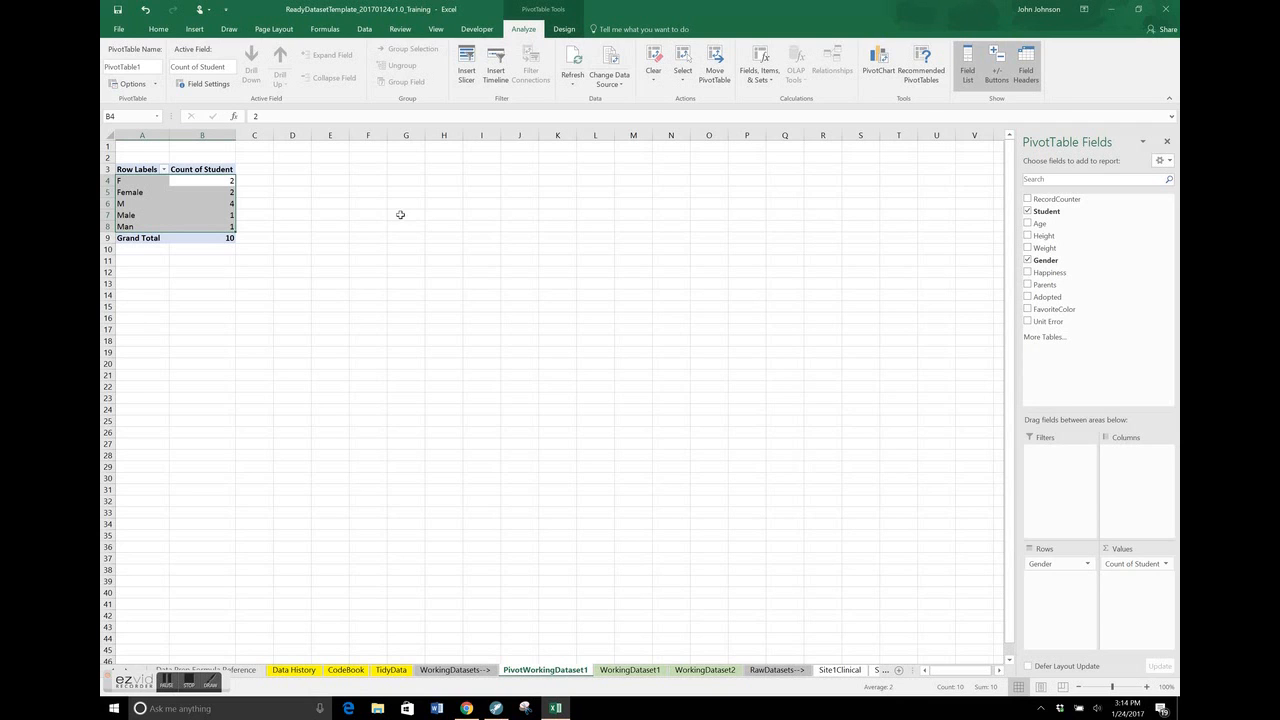
pyautogui.click(357, 322)
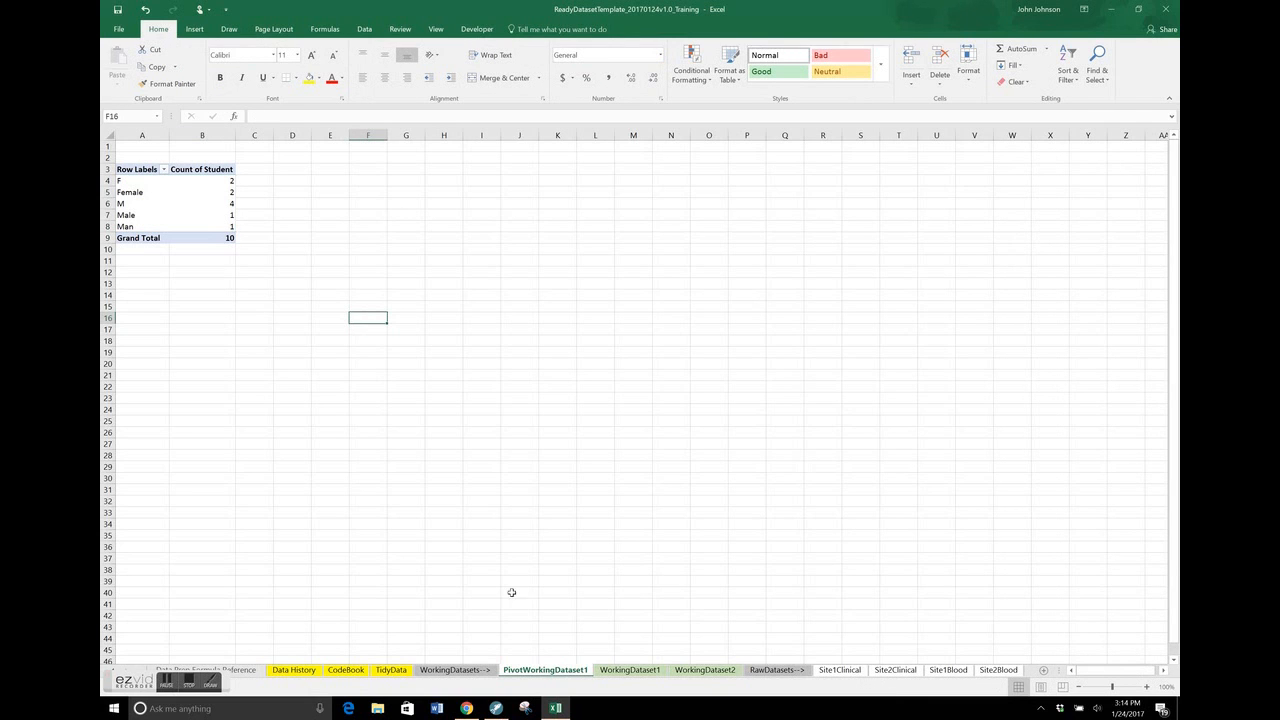
# Select the Gender entries in F2:F11 on the WorkingDataset1 sheet
pyautogui.click(628, 670)
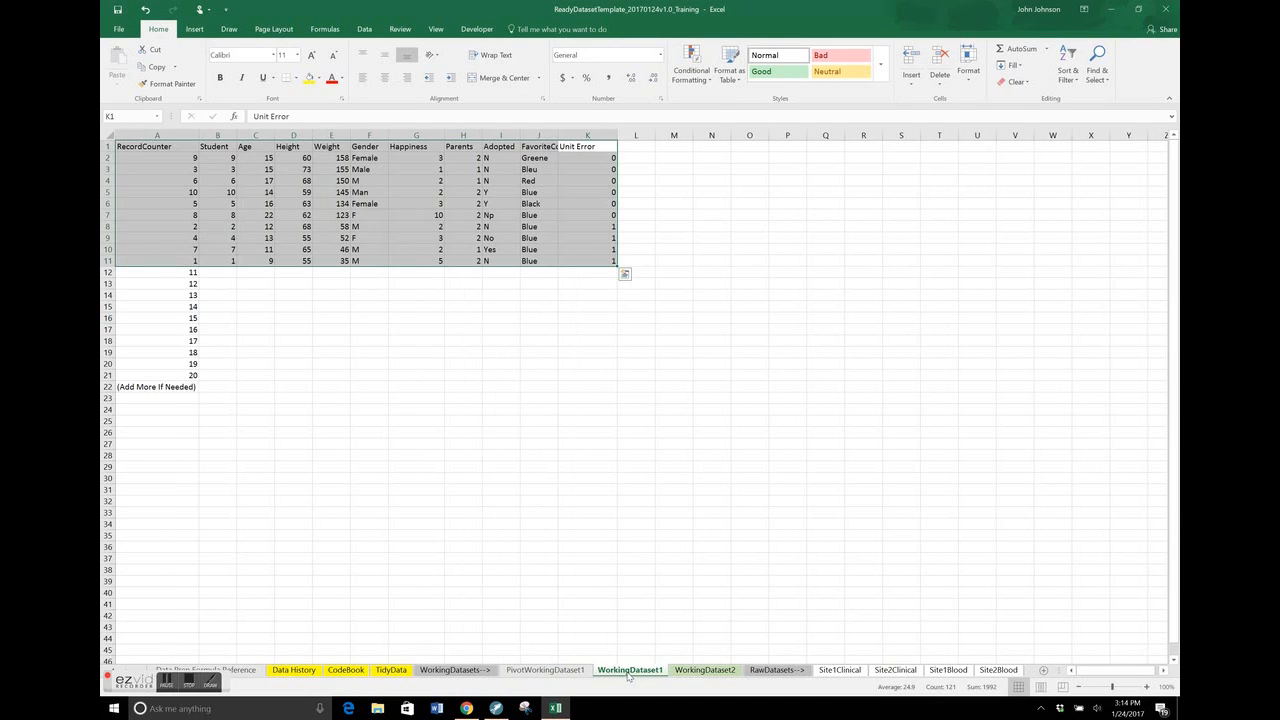
pyautogui.click(504, 402)
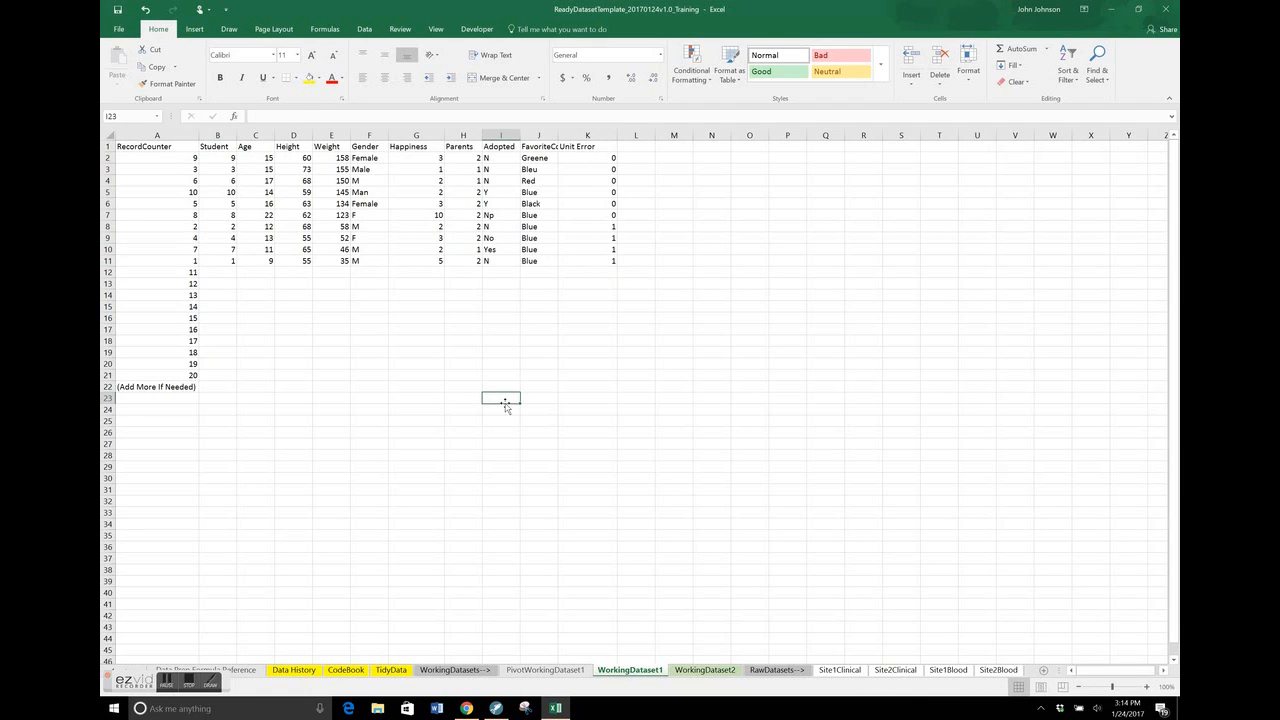
pyautogui.click(379, 169)
pyautogui.press('Up')
pyautogui.hotkey('ctrl', 'shift', 'Down')
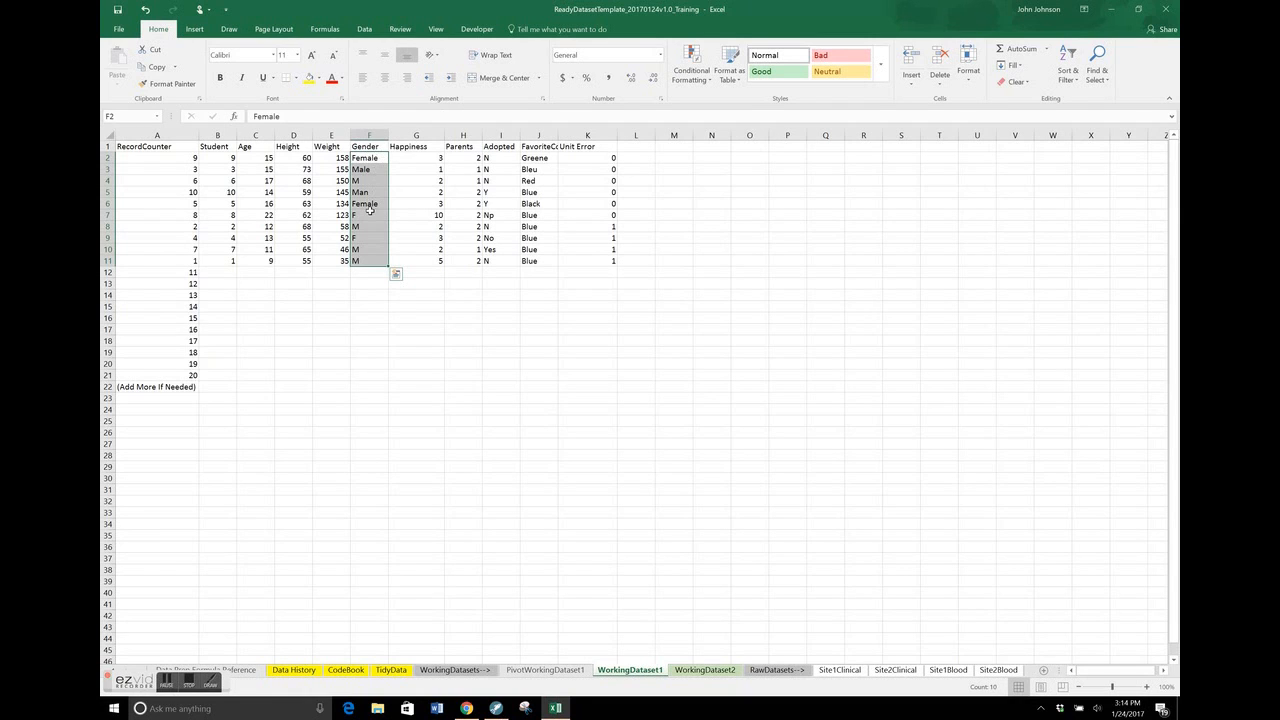
# Try replacing every occurrence of "Male" with "M" in the selected Gender entries
pyautogui.hotkey('ctrl', 'f')
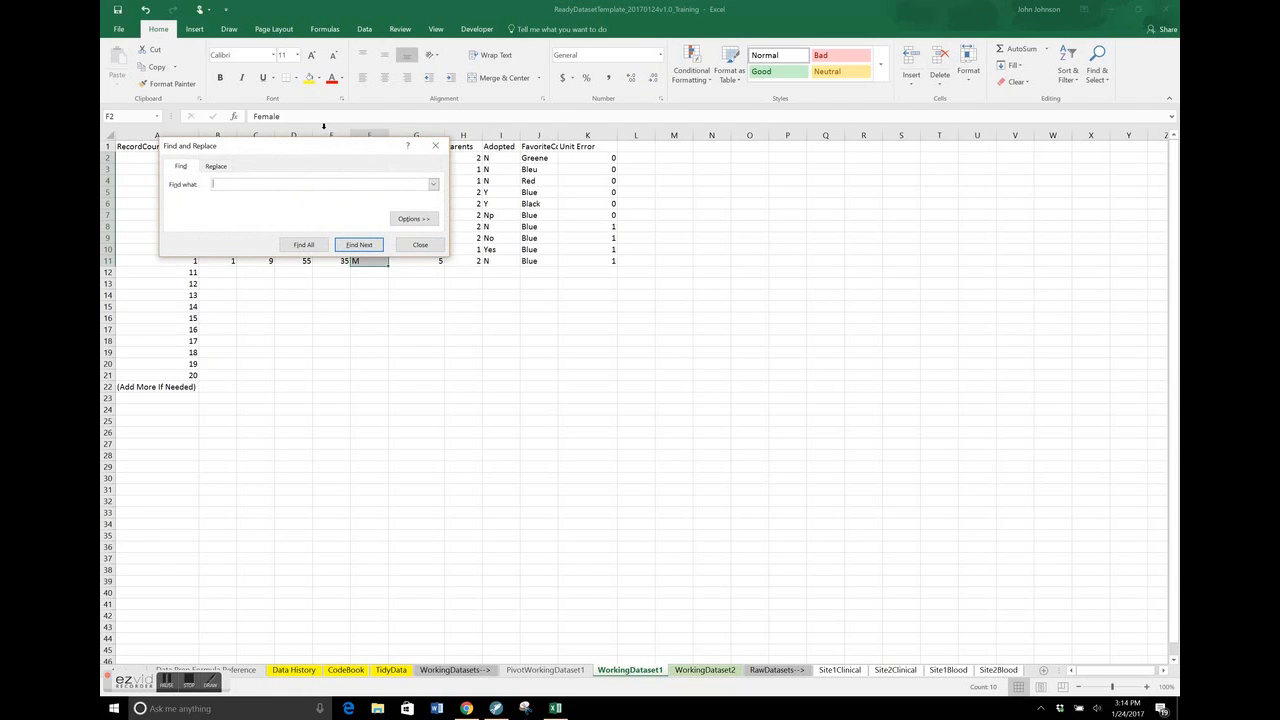
pyautogui.moveTo(325, 150); pyautogui.dragTo(460, 322)
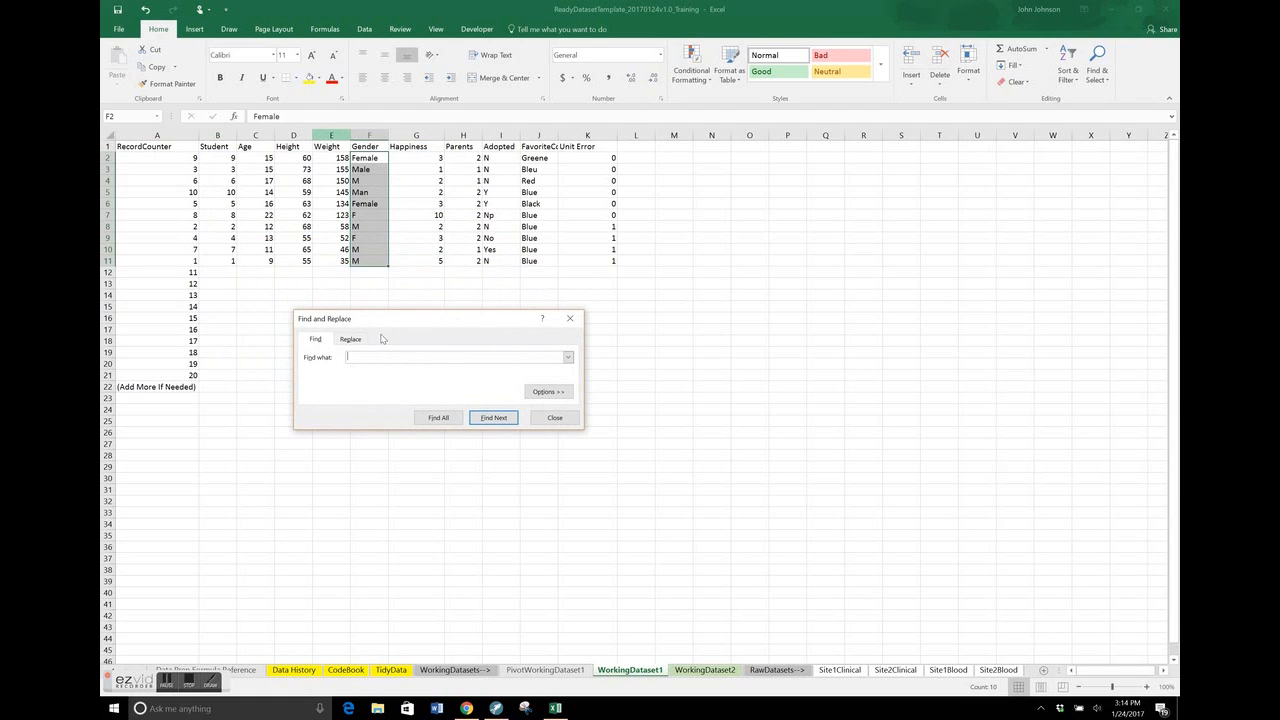
pyautogui.click(350, 339)
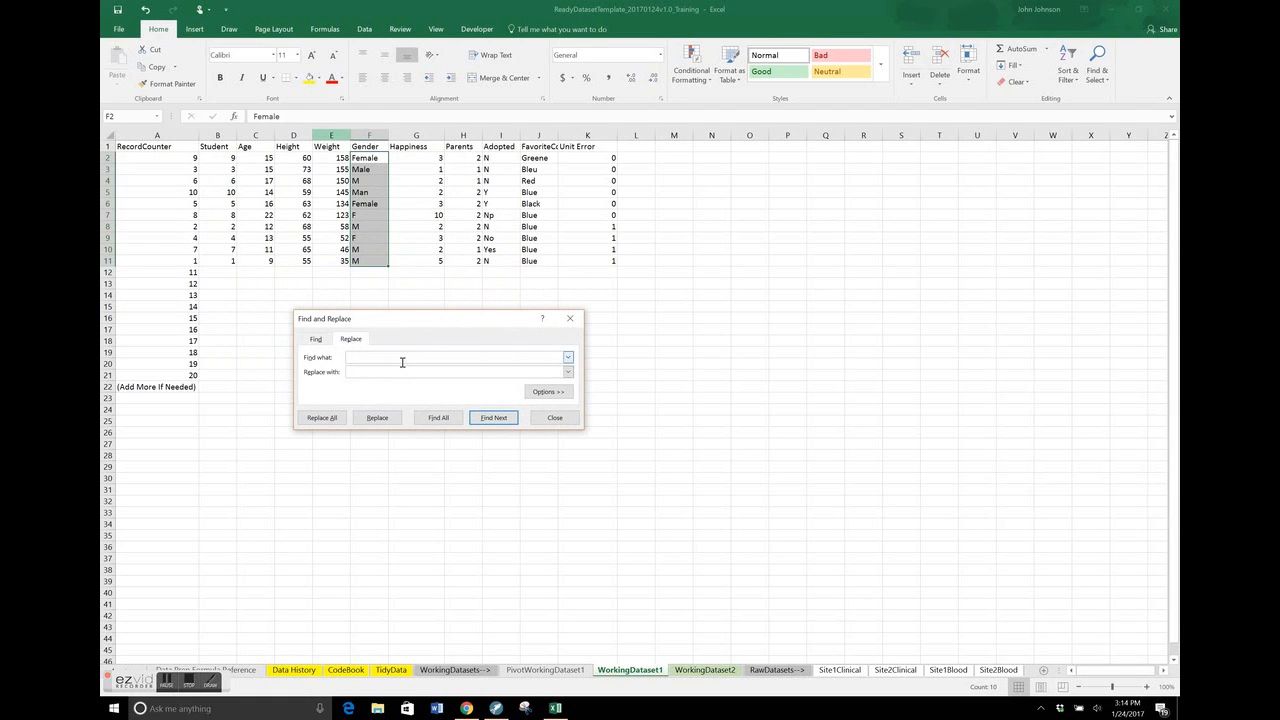
pyautogui.write('Male')
pyautogui.write('M')
pyautogui.click(320, 418)
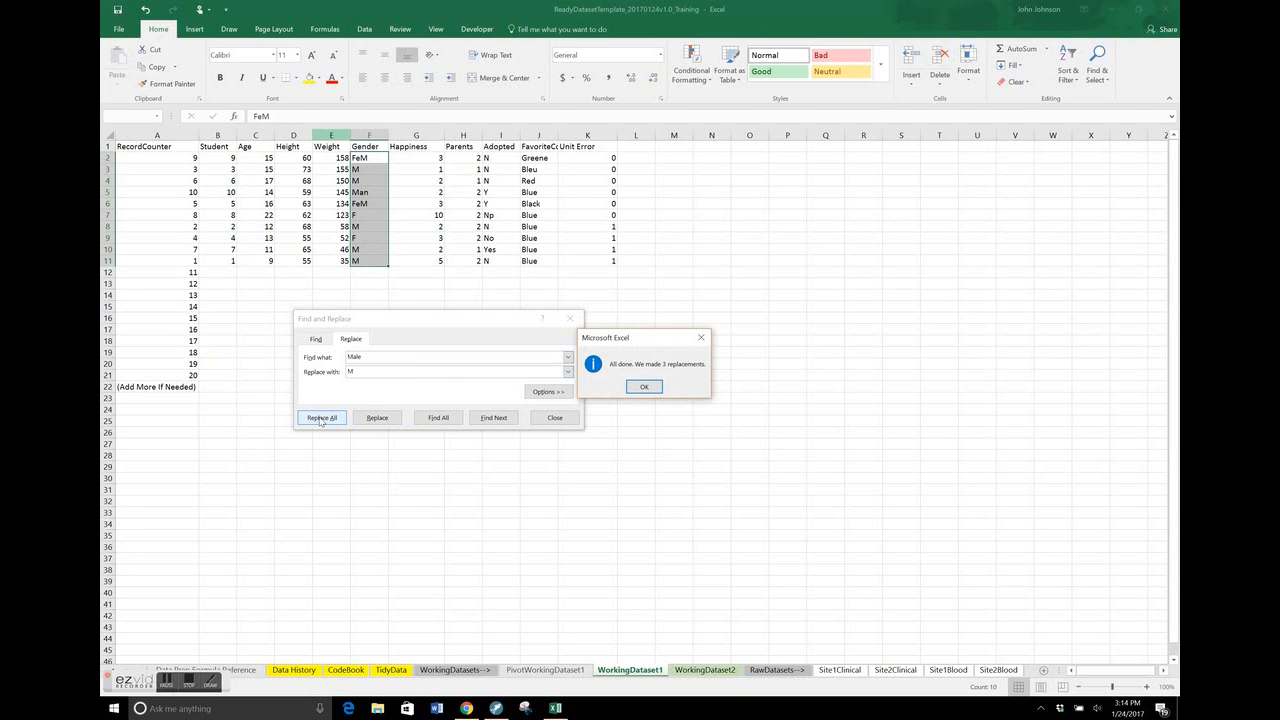
pyautogui.click(645, 388)
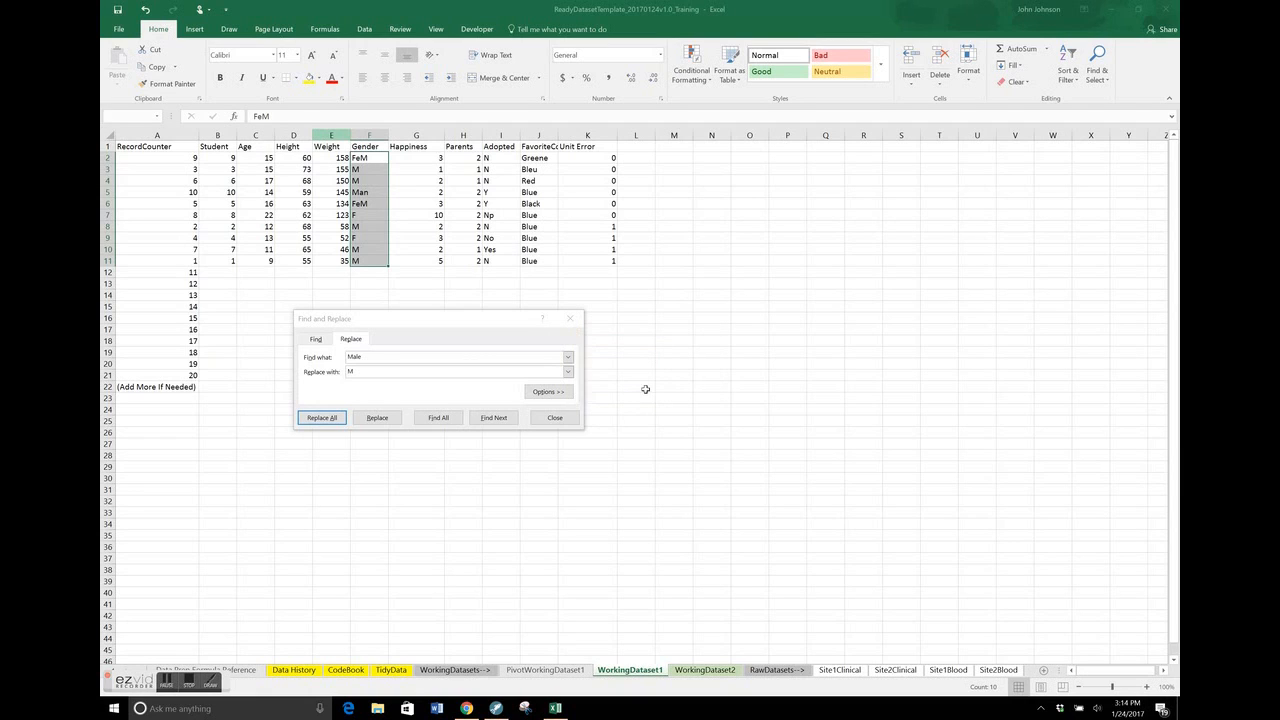
# Replace every occurrence of "FeM" with "M" in the selected Gender entries
pyautogui.click(447, 357)
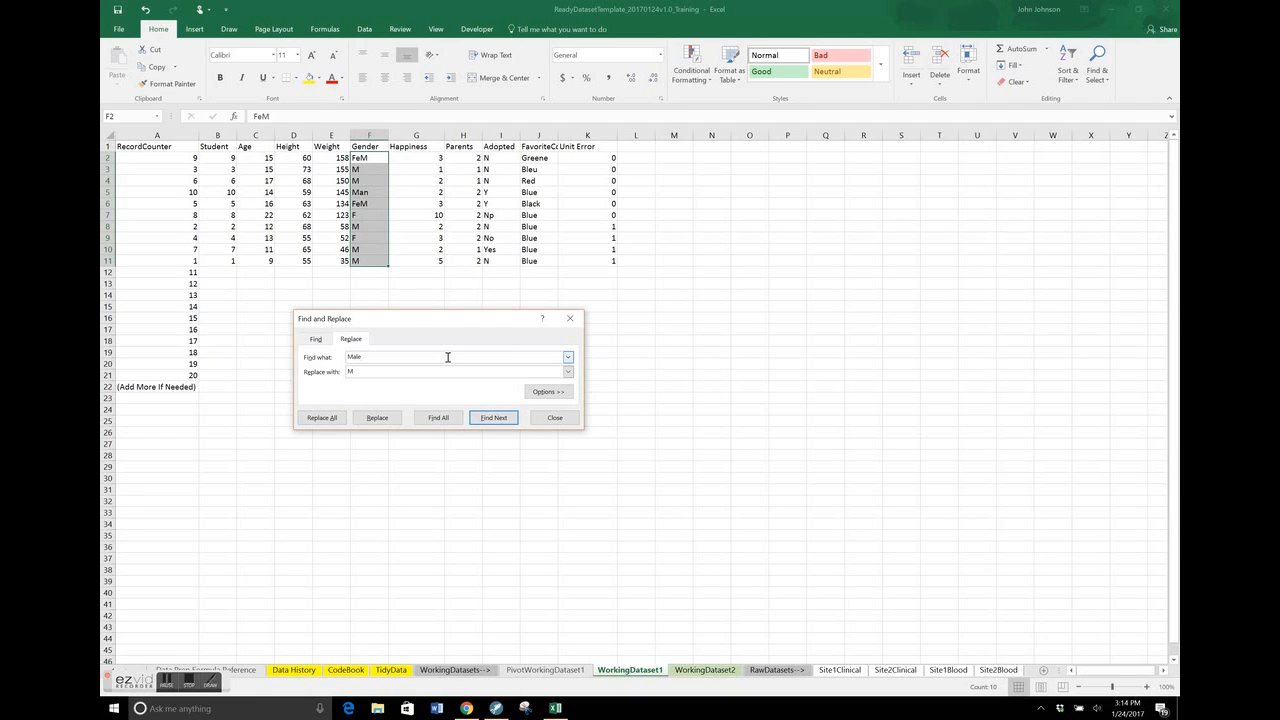
pyautogui.press('BackSpace')
pyautogui.press('BackSpace')
pyautogui.write('M')
pyautogui.click(322, 424)
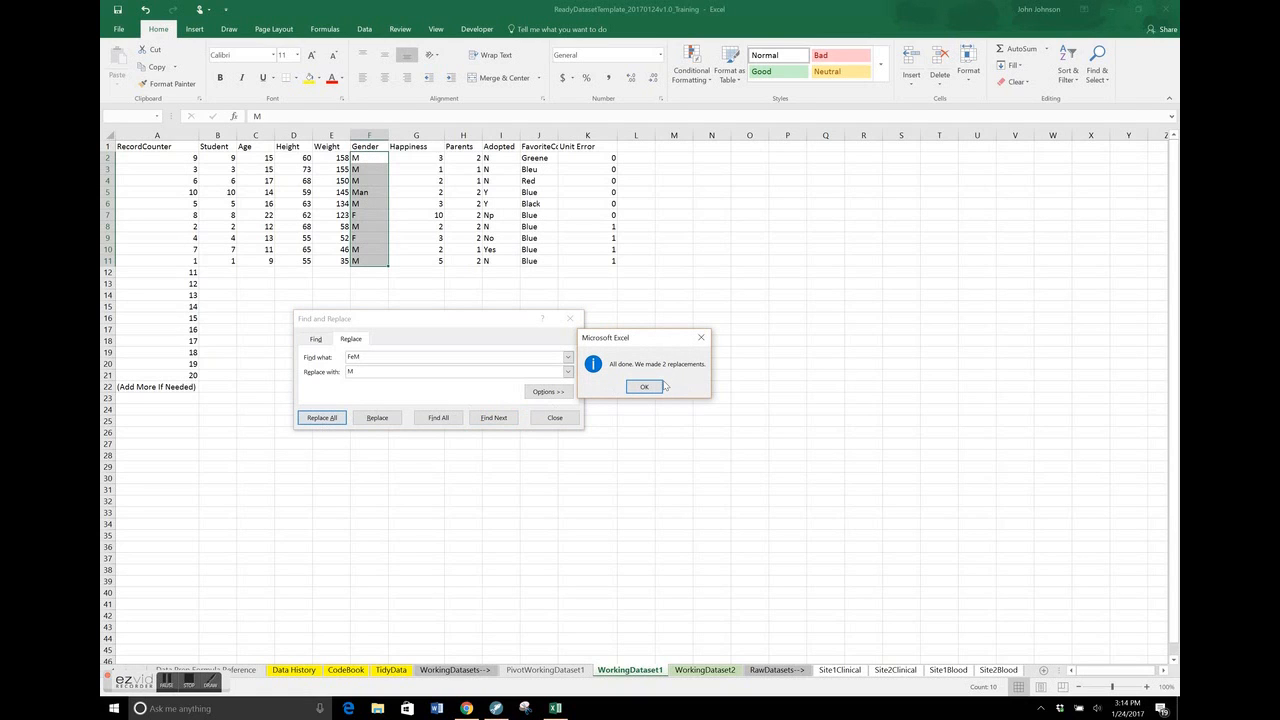
pyautogui.click(644, 387)
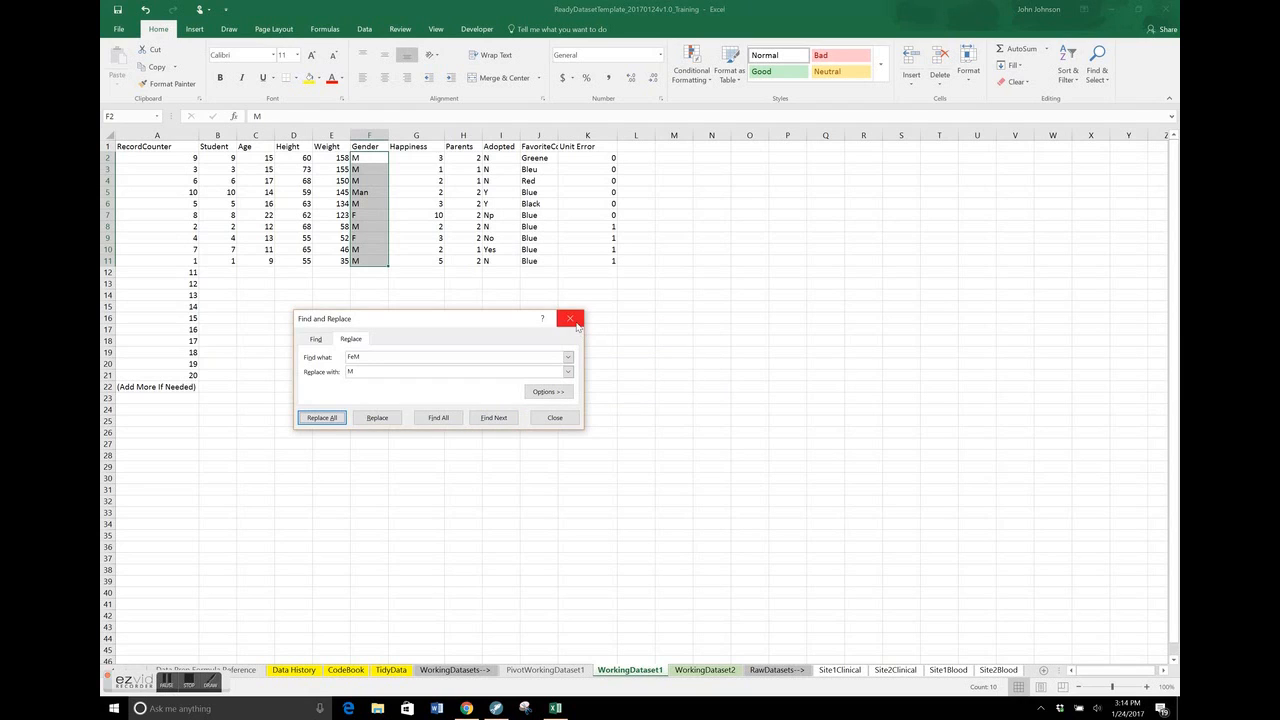
# Close Find and Replace and undo the "FeM" and "Male" replacements in the Gender column
pyautogui.click(576, 322)
pyautogui.hotkey('ctrl', 'z')
pyautogui.hotkey('ctrl', 'z')
pyautogui.hotkey('ctrl', 'z')
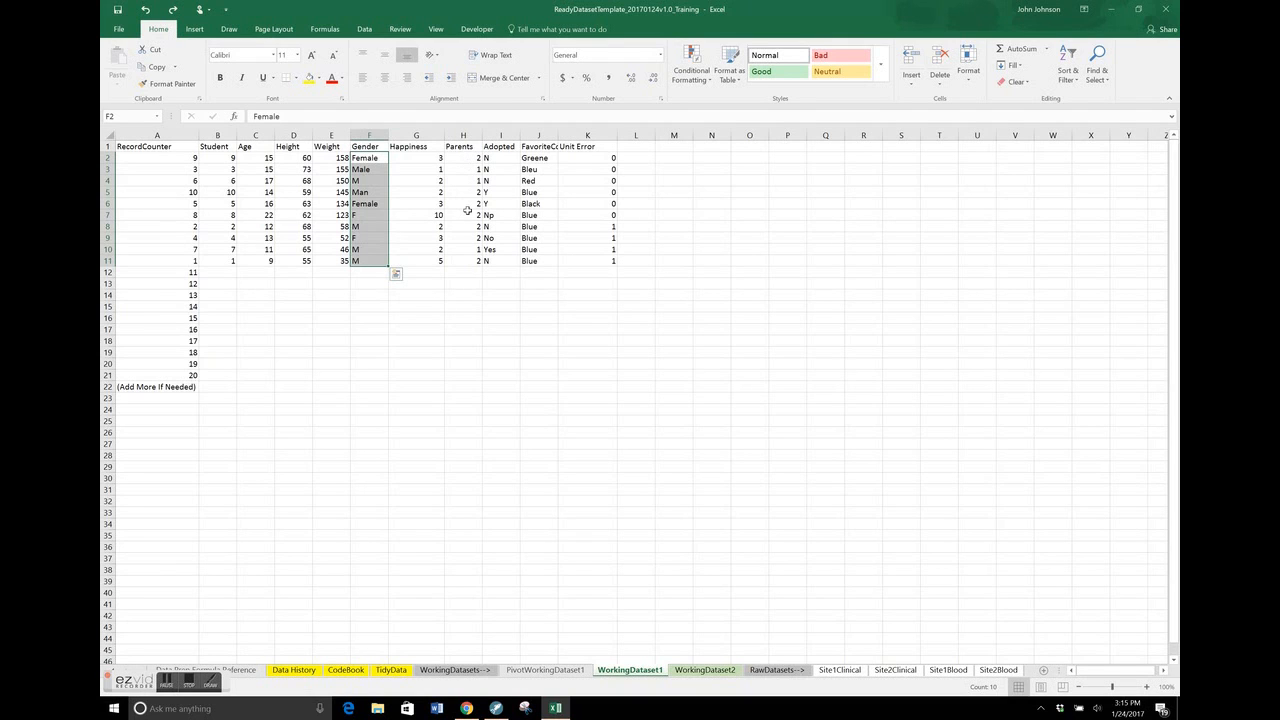
# Replace every occurrence of "Female" with "F" in the selected Gender entries
pyautogui.hotkey('ctrl', 'f')
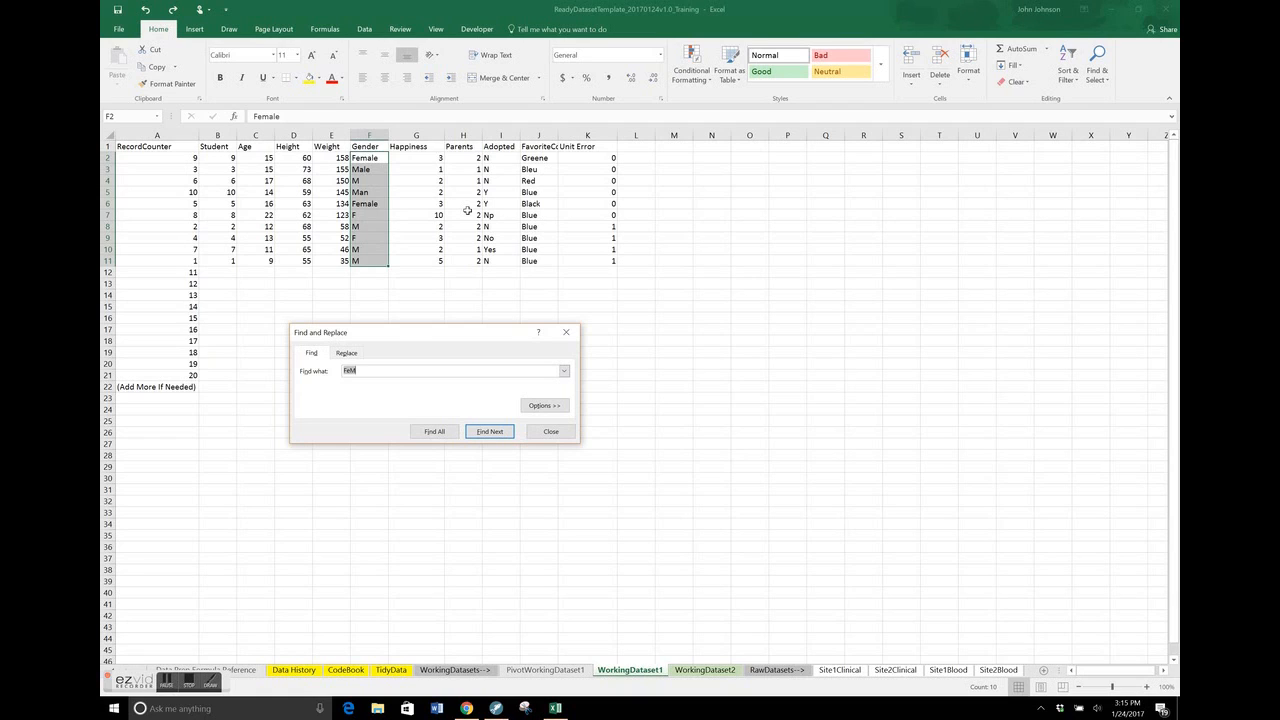
pyautogui.write('Female')
pyautogui.click(346, 353)
pyautogui.click(372, 386)
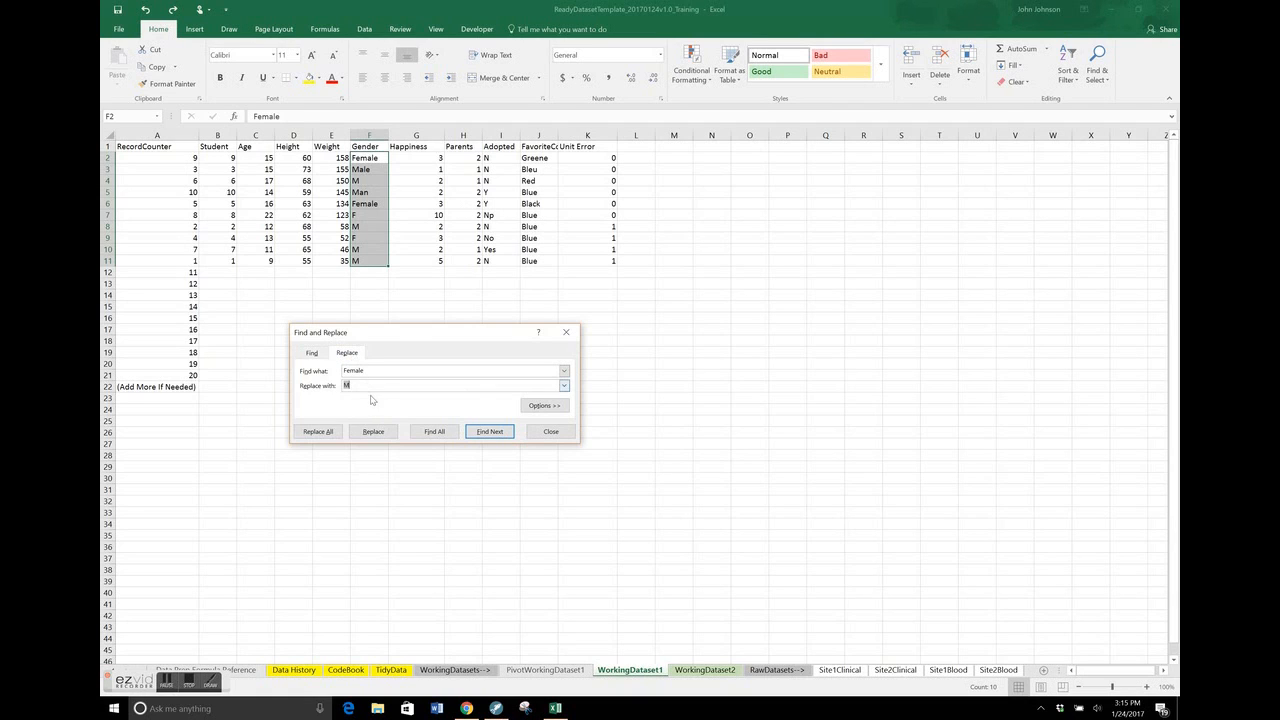
pyautogui.write('F')
pyautogui.click(318, 431)
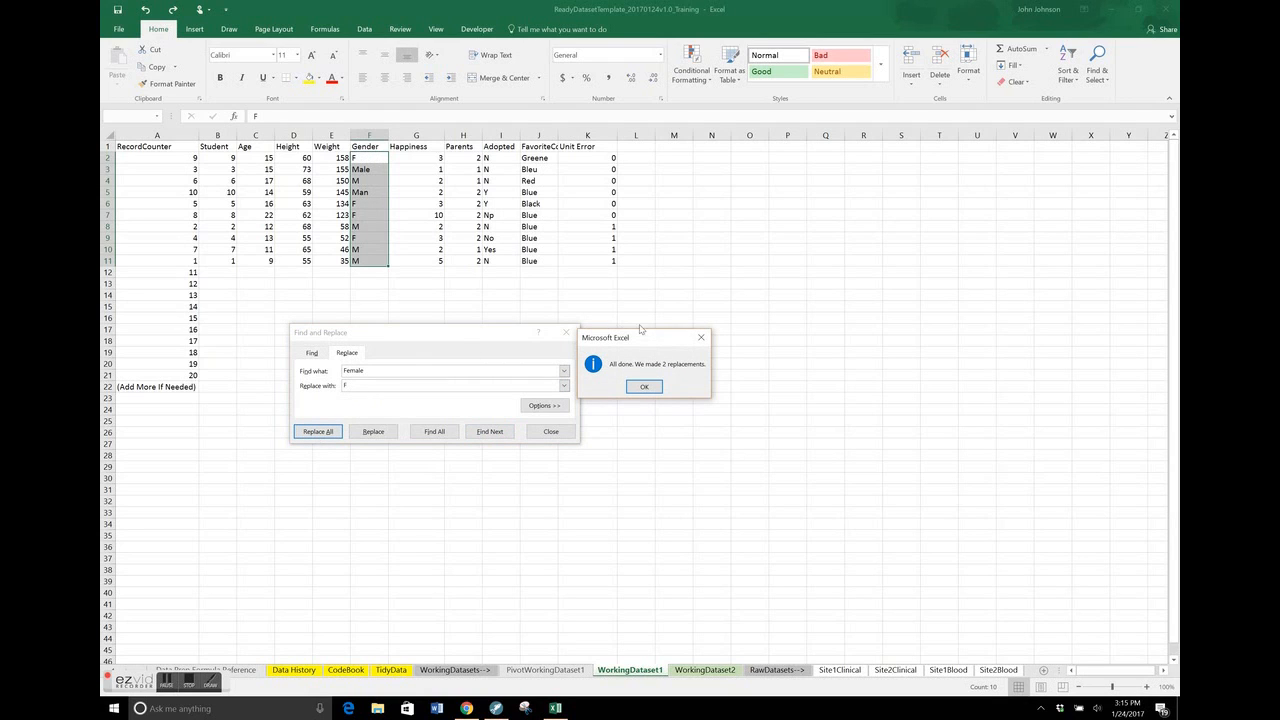
pyautogui.click(644, 386)
# Replace all "Male" entries with "M" in the selected Gender cells
pyautogui.click(457, 374)
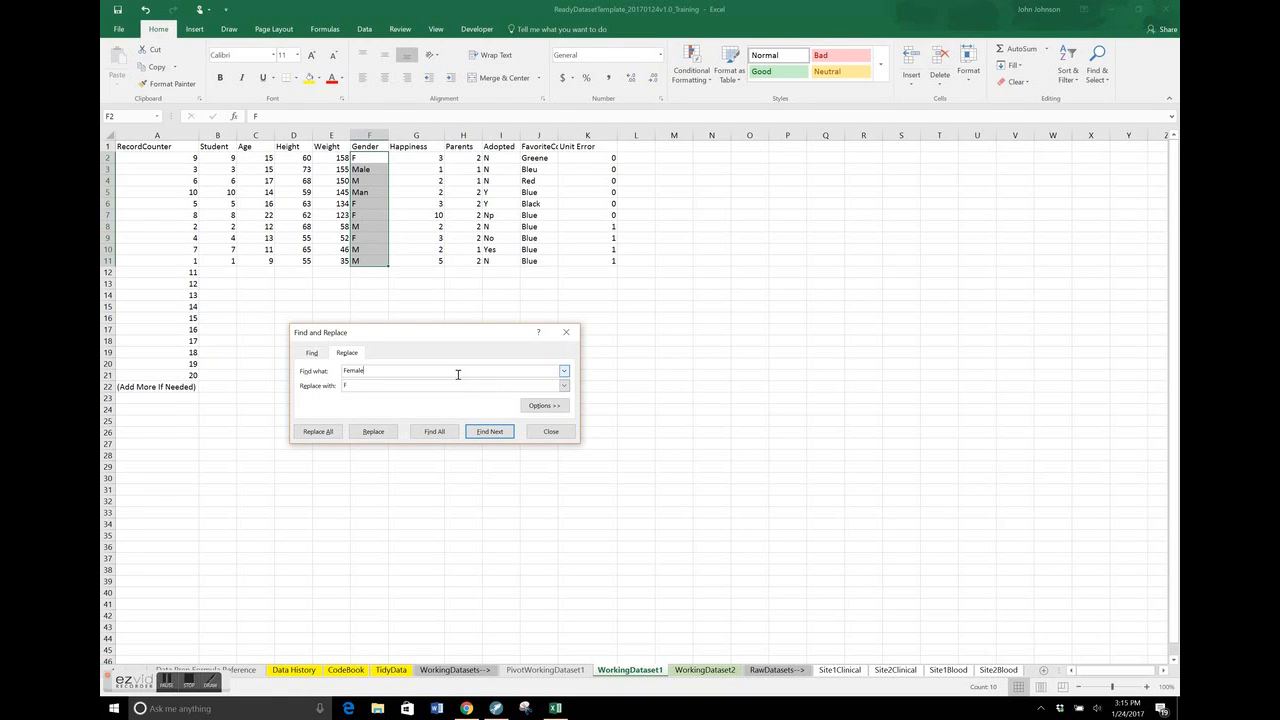
pyautogui.press('BackSpace')
pyautogui.press('BackSpace')
pyautogui.press('BackSpace')
pyautogui.press('BackSpace')
pyautogui.write('Male')
pyautogui.press('Tab')
pyautogui.write('M')
pyautogui.click(313, 431)
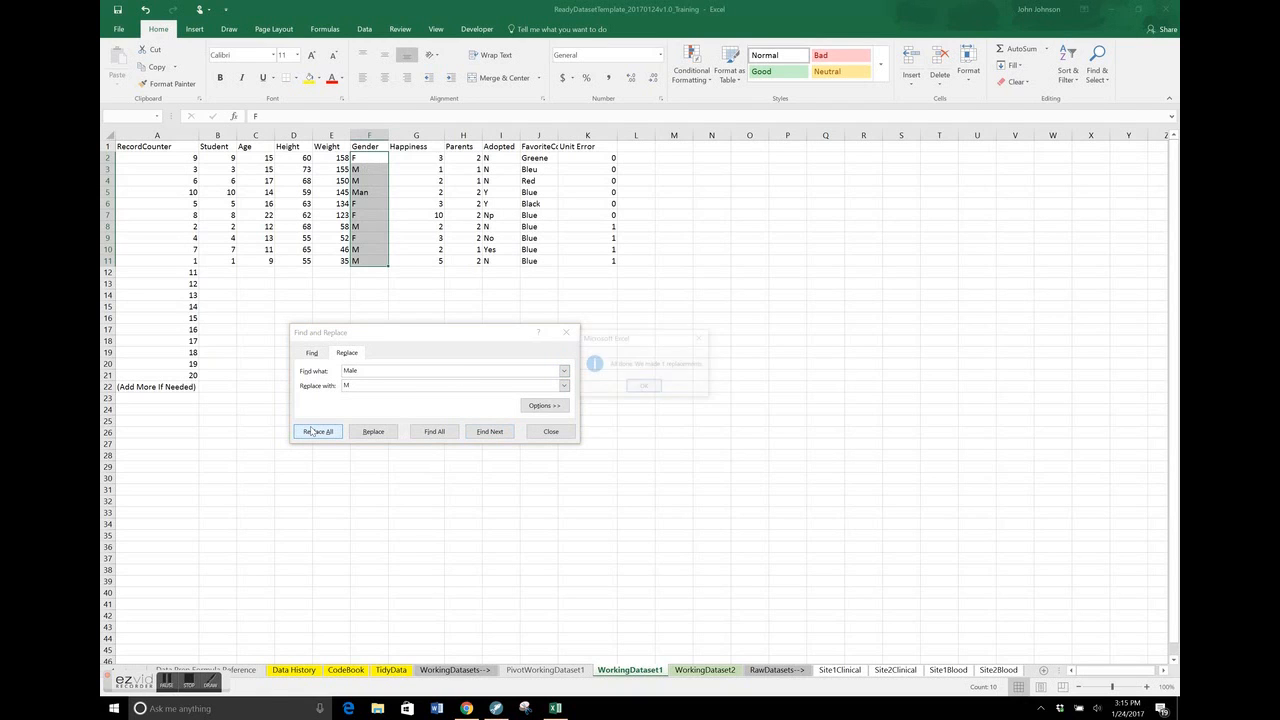
pyautogui.click(640, 386)
# Replace all "Man" entries with "M" in the selected Gender cells and close Find and Replace
pyautogui.click(498, 372)
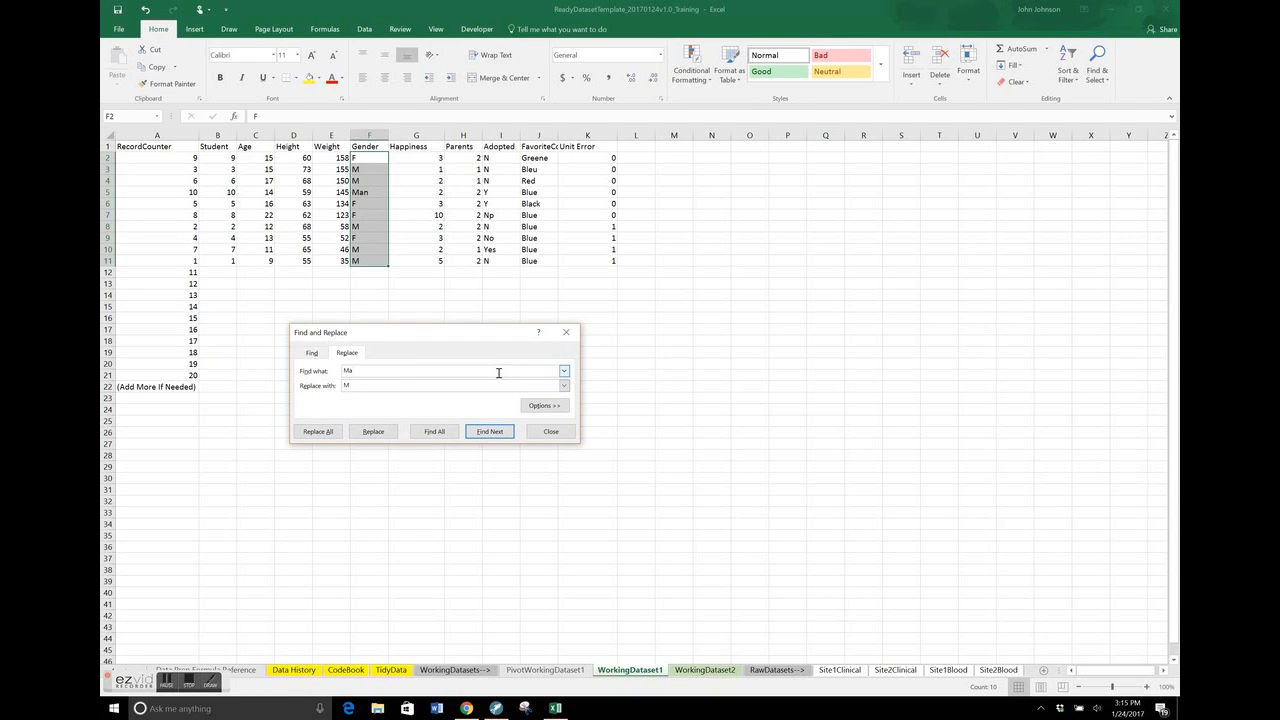
pyautogui.click(328, 431)
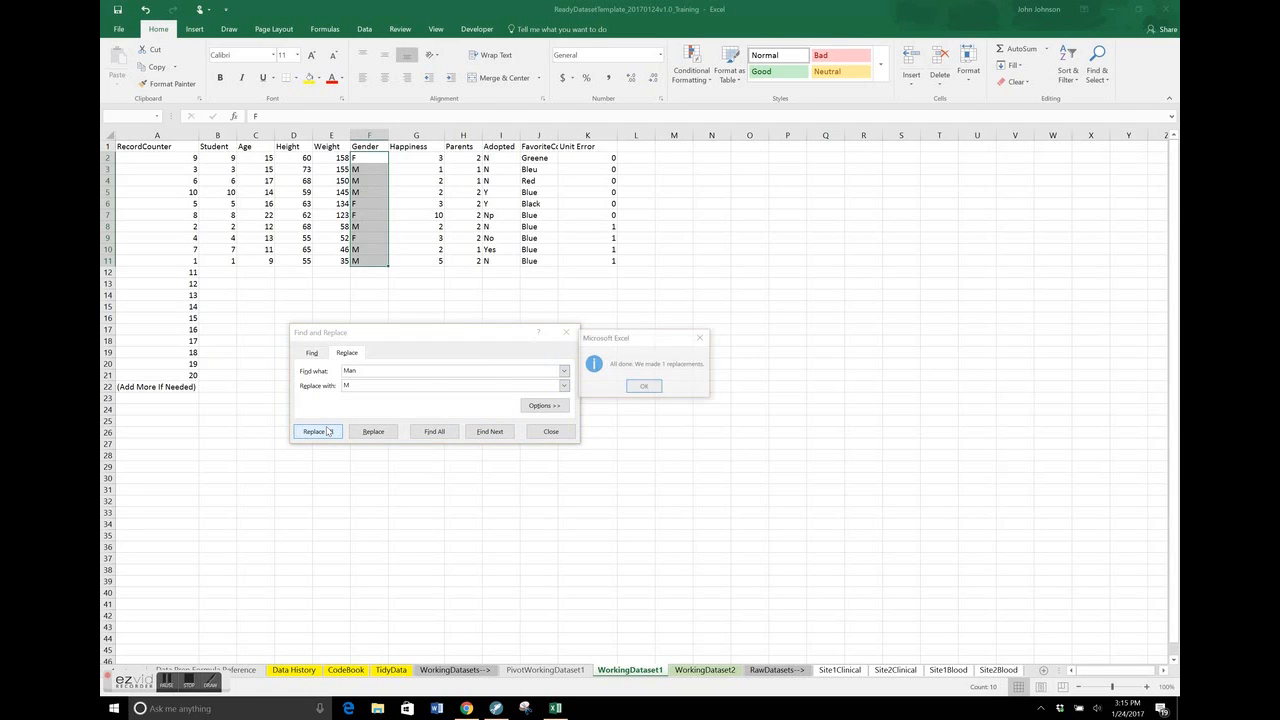
pyautogui.click(645, 386)
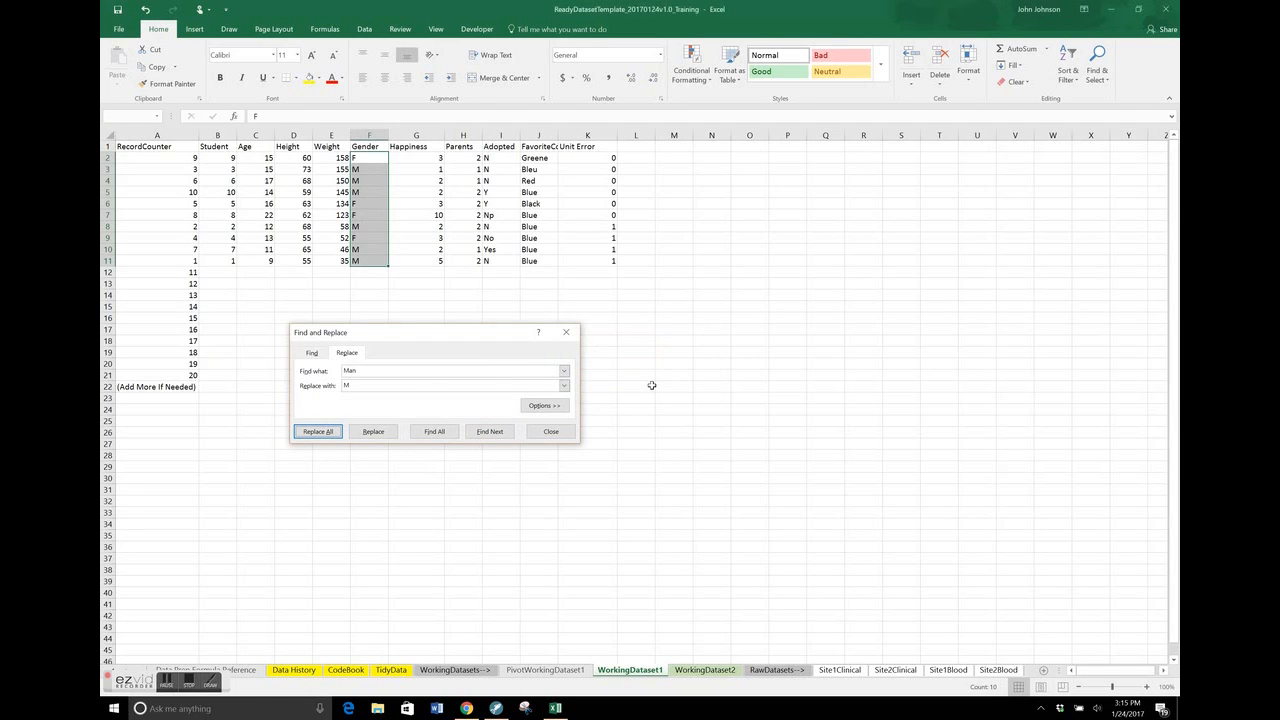
pyautogui.click(567, 333)
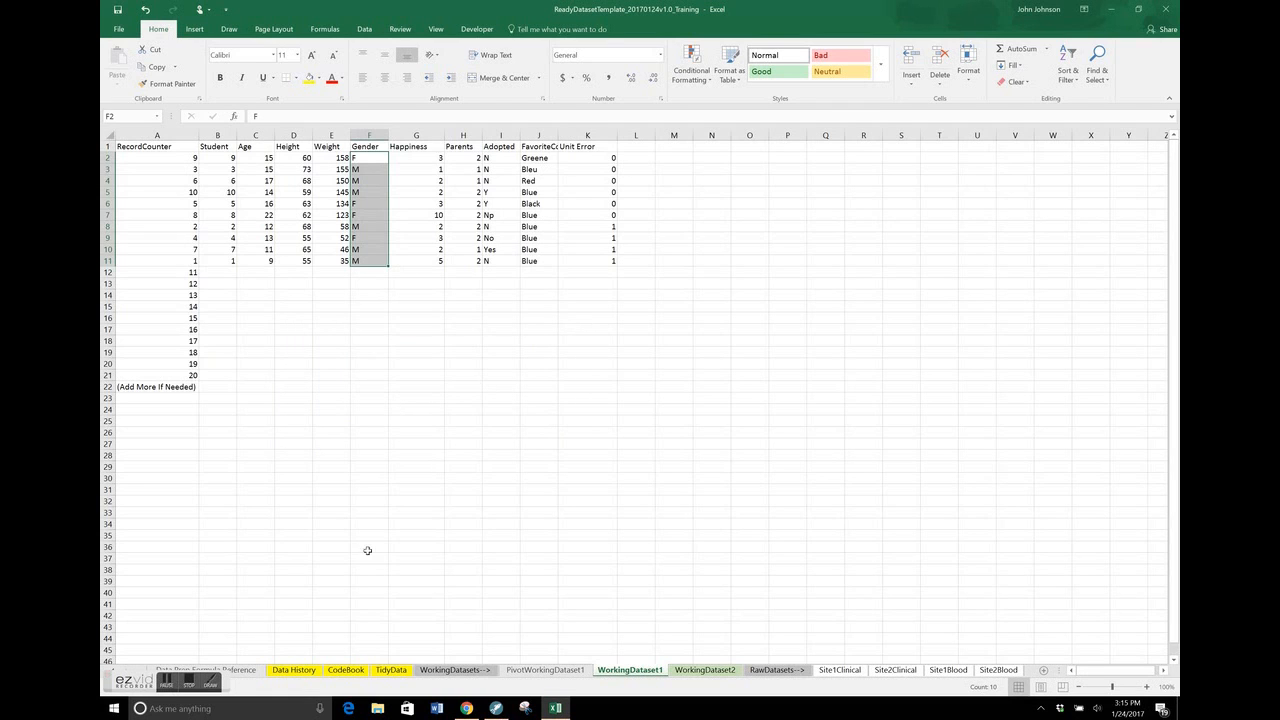
# On the Data History sheet, log "Created PivotWorkingDataset1" in row 12 with the comment "Test for variables in Gender Column"
pyautogui.click(300, 670)
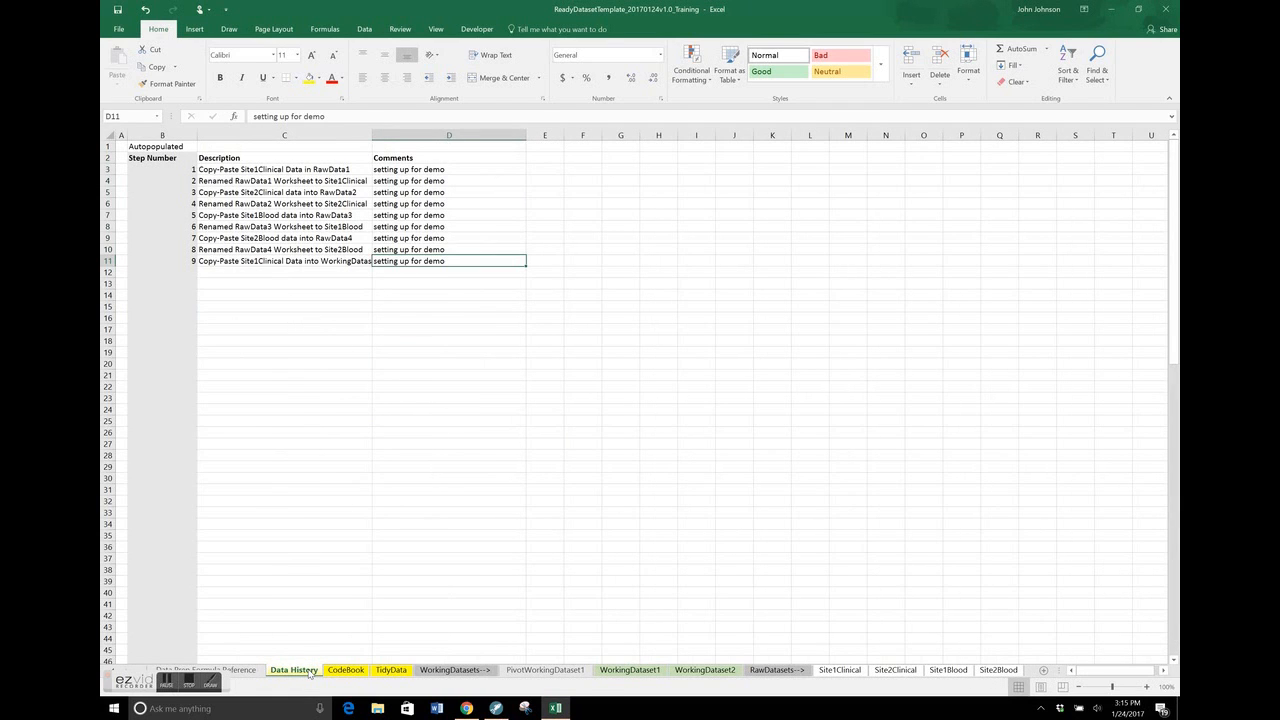
pyautogui.press('Left')
pyautogui.press('Down')
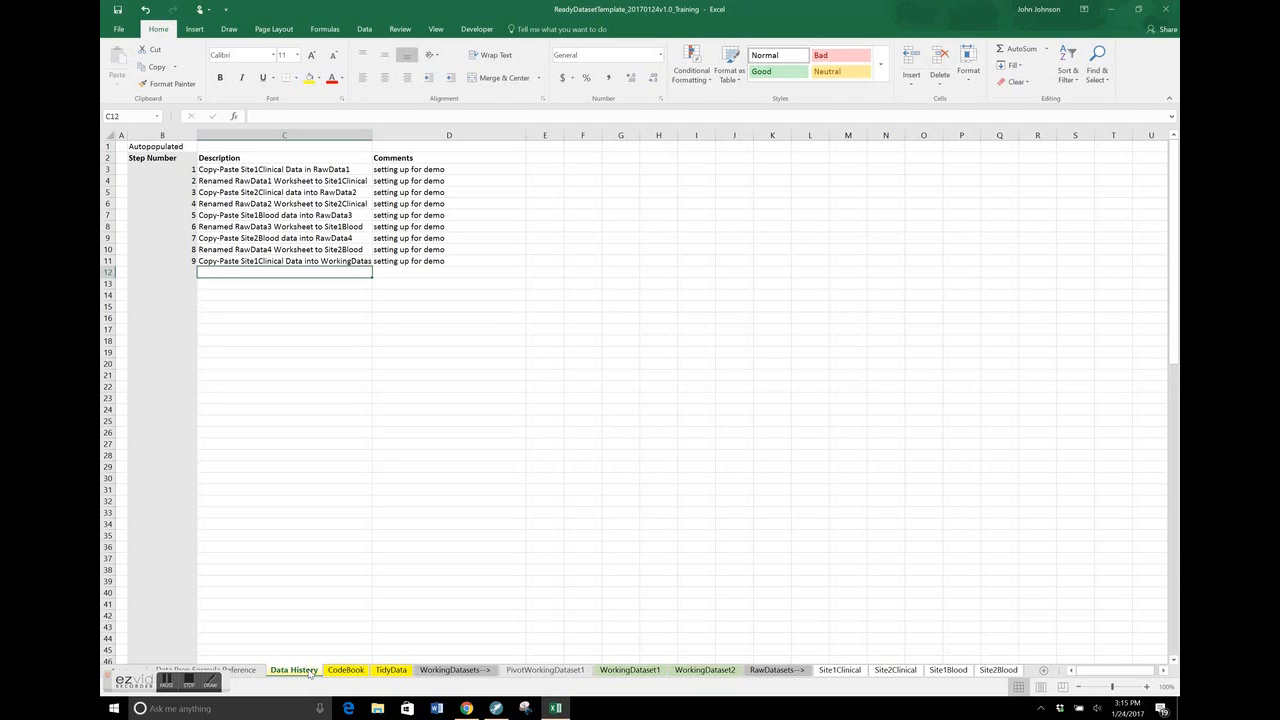
pyautogui.write('Created Pivot')
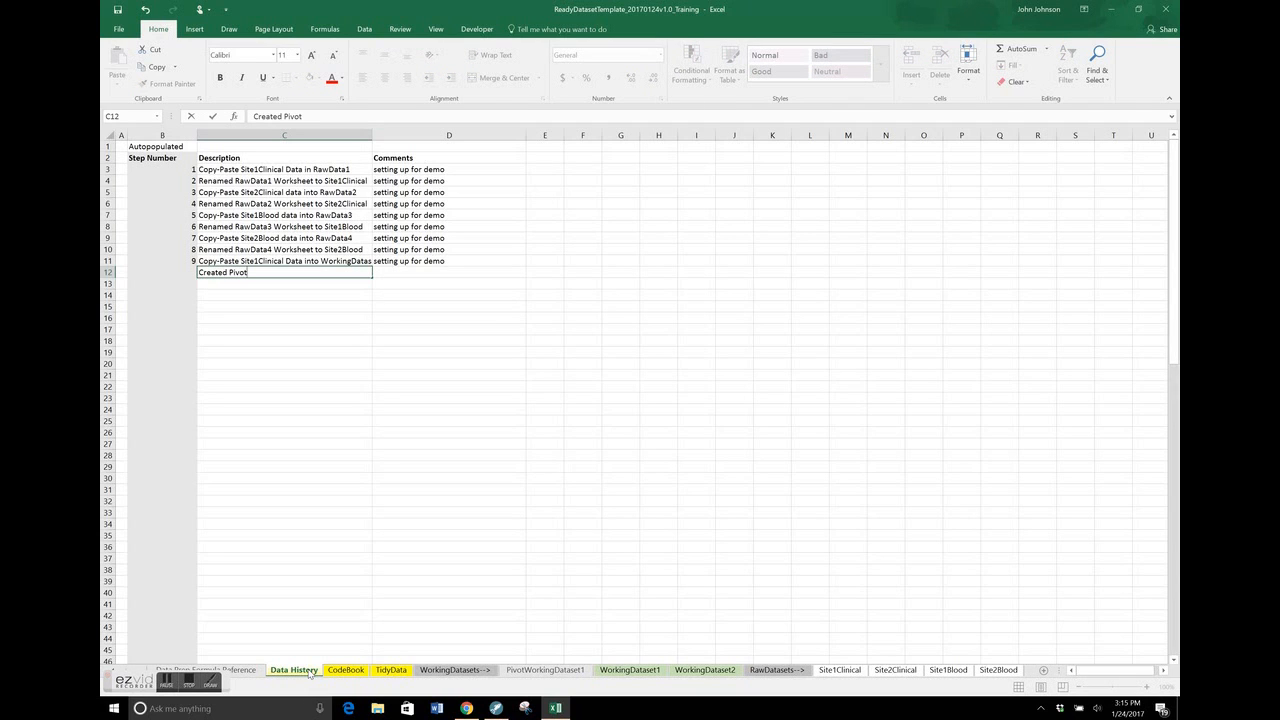
pyautogui.write('WorkingDataset1')
pyautogui.press('Tab')
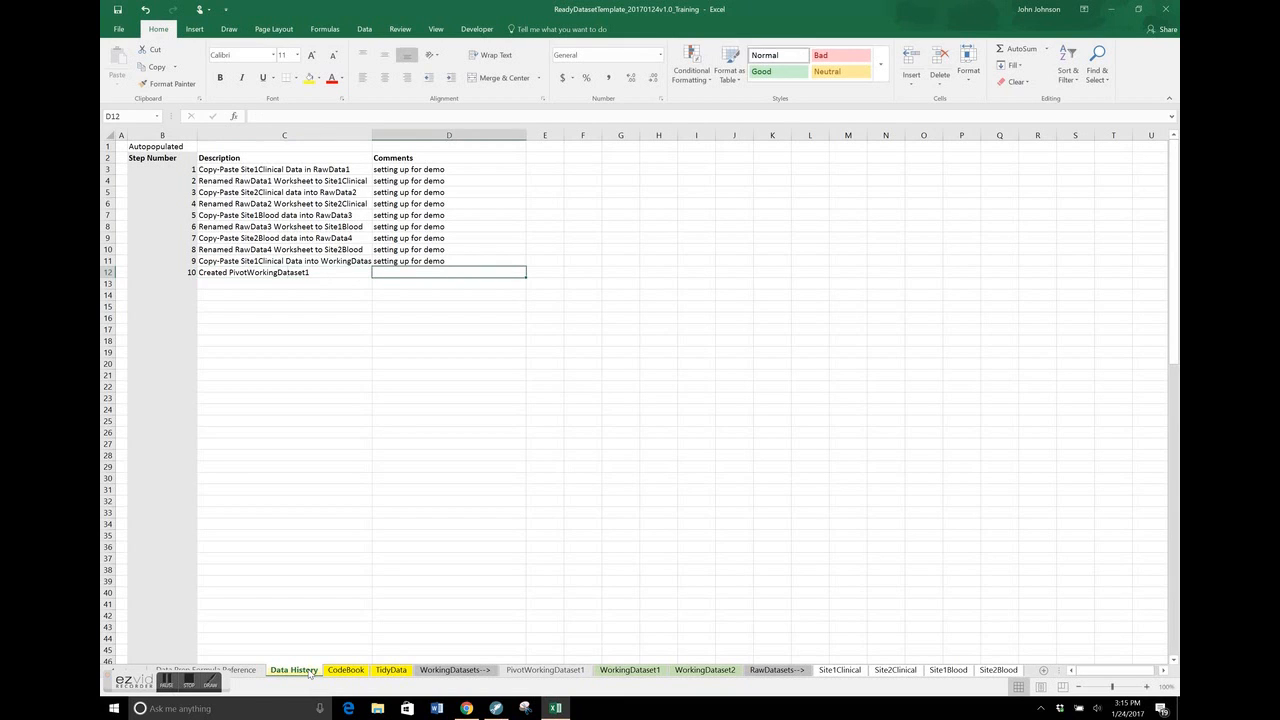
pyautogui.write('Test for va')
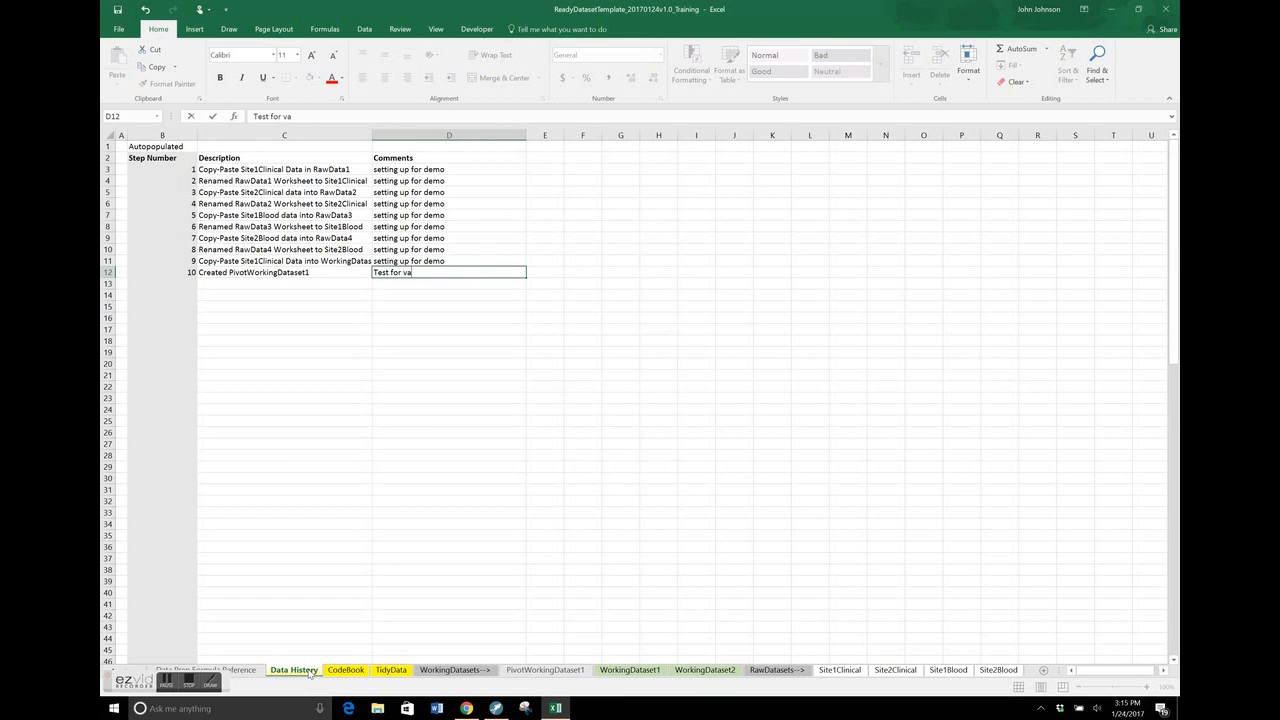
pyautogui.write('riables in Gender Column')
pyautogui.press('Return')
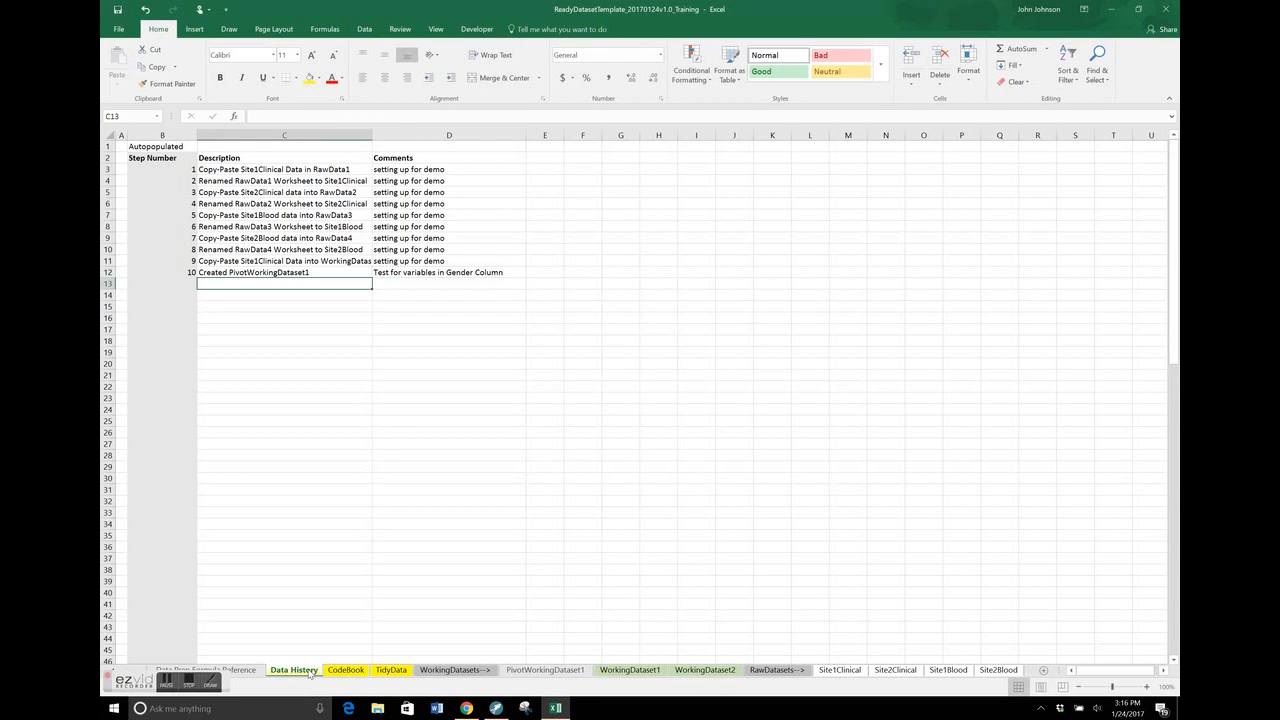
# Log the description "Created new Variable "Unit Error"" in row 13 of the Data History sheet
pyautogui.write('Created new Var')
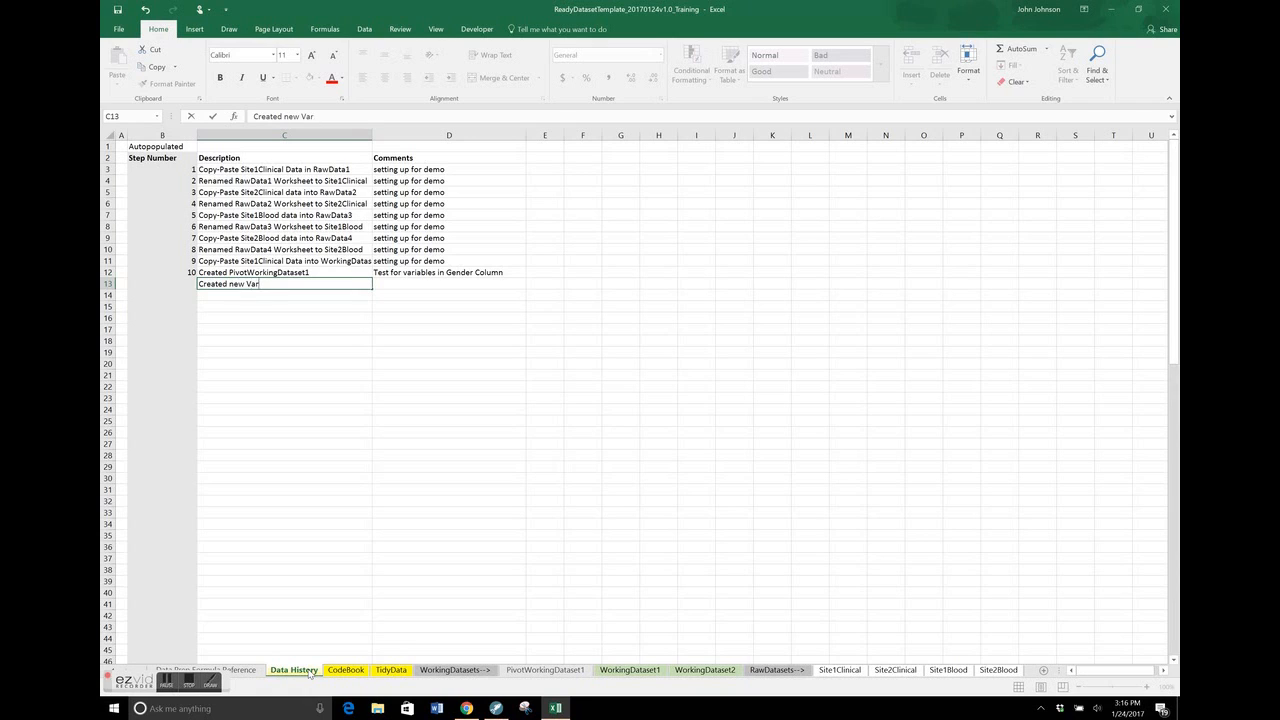
pyautogui.write('iable "Unit Error"')
pyautogui.press('Return')
pyautogui.press('Tab')
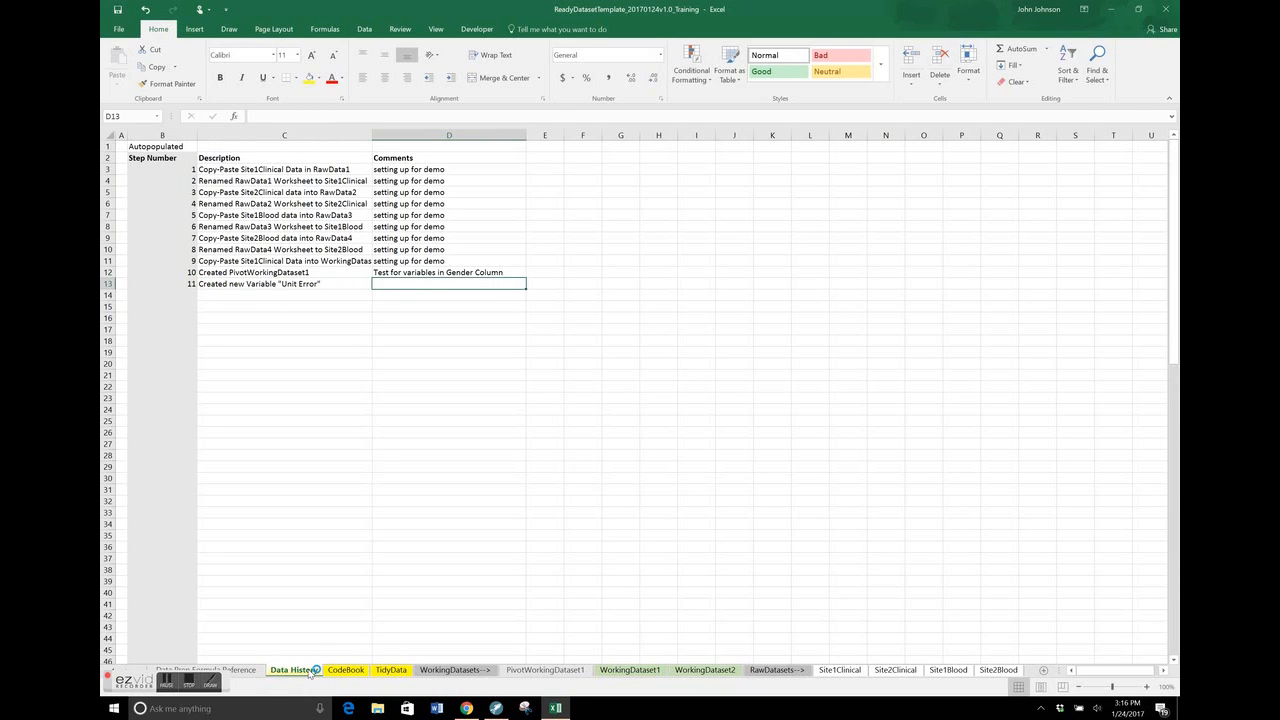
# Add the row 13 comment "test for unit error in Weight Column where Weight less than 80 is assinged a 1 for unit error"
pyautogui.write('E')
pyautogui.press('BackSpace')
pyautogui.write('t')
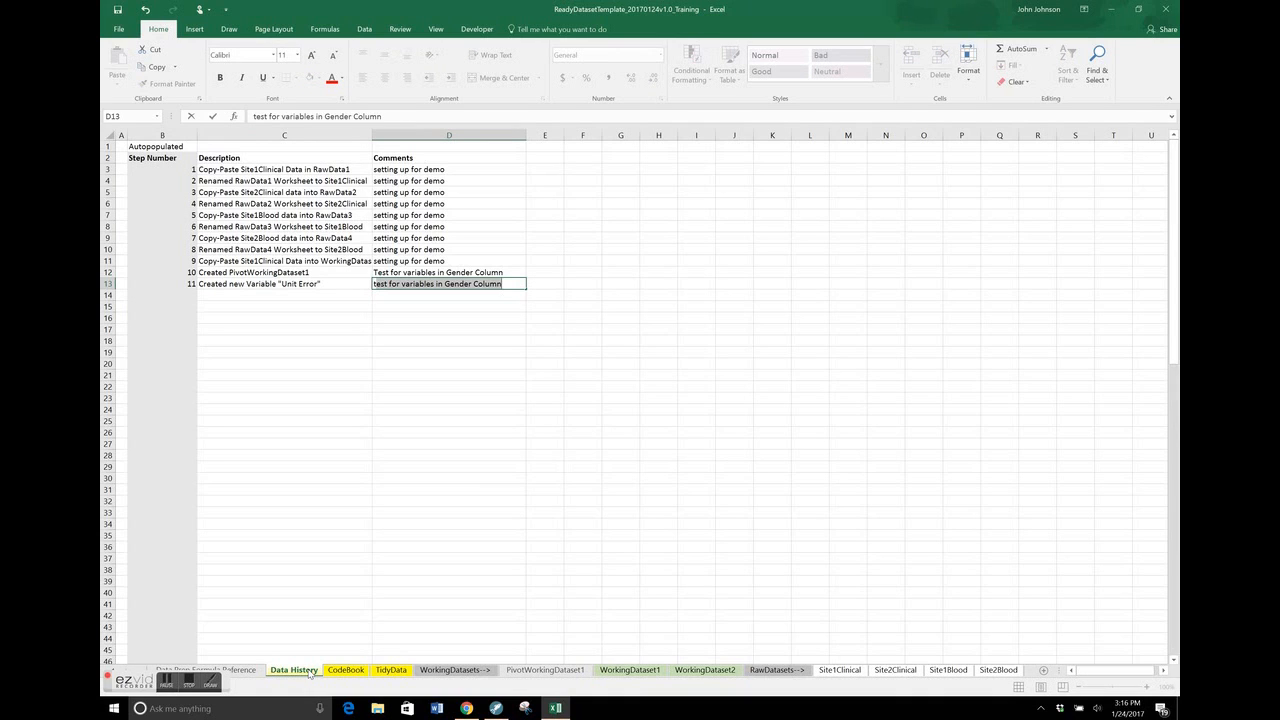
pyautogui.write('est for unit')
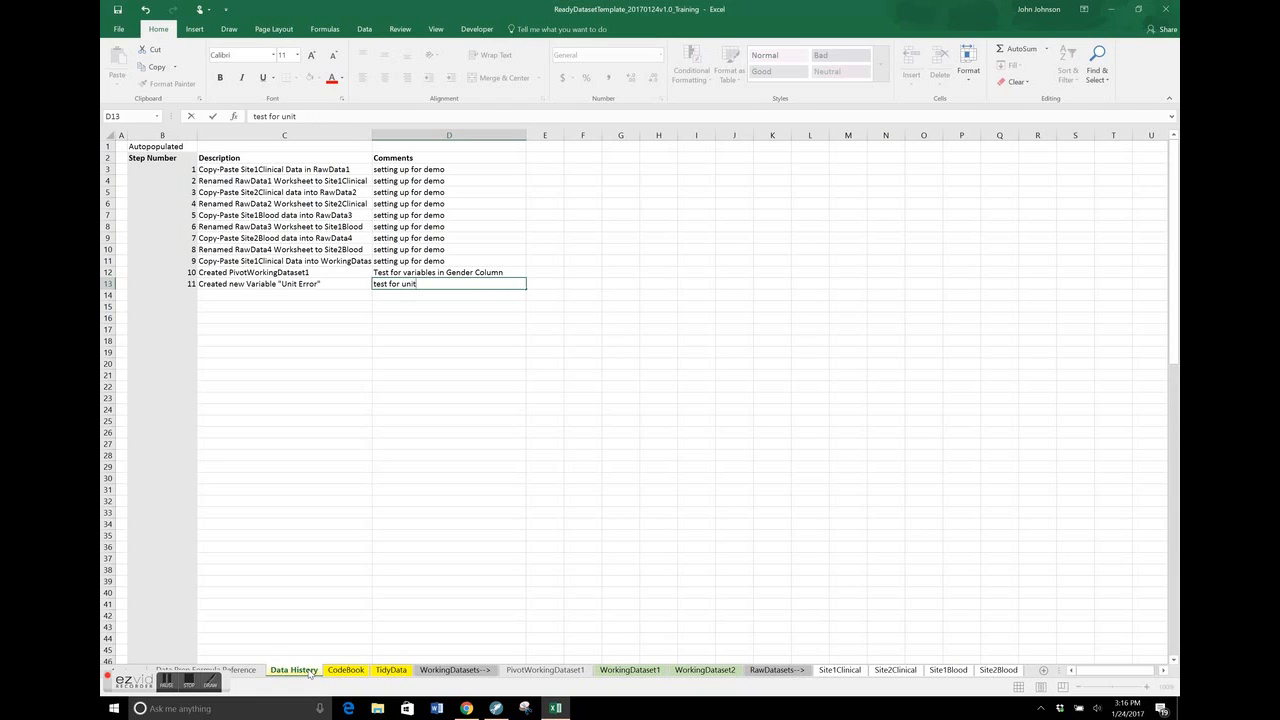
pyautogui.write(' error in Weight Column where')
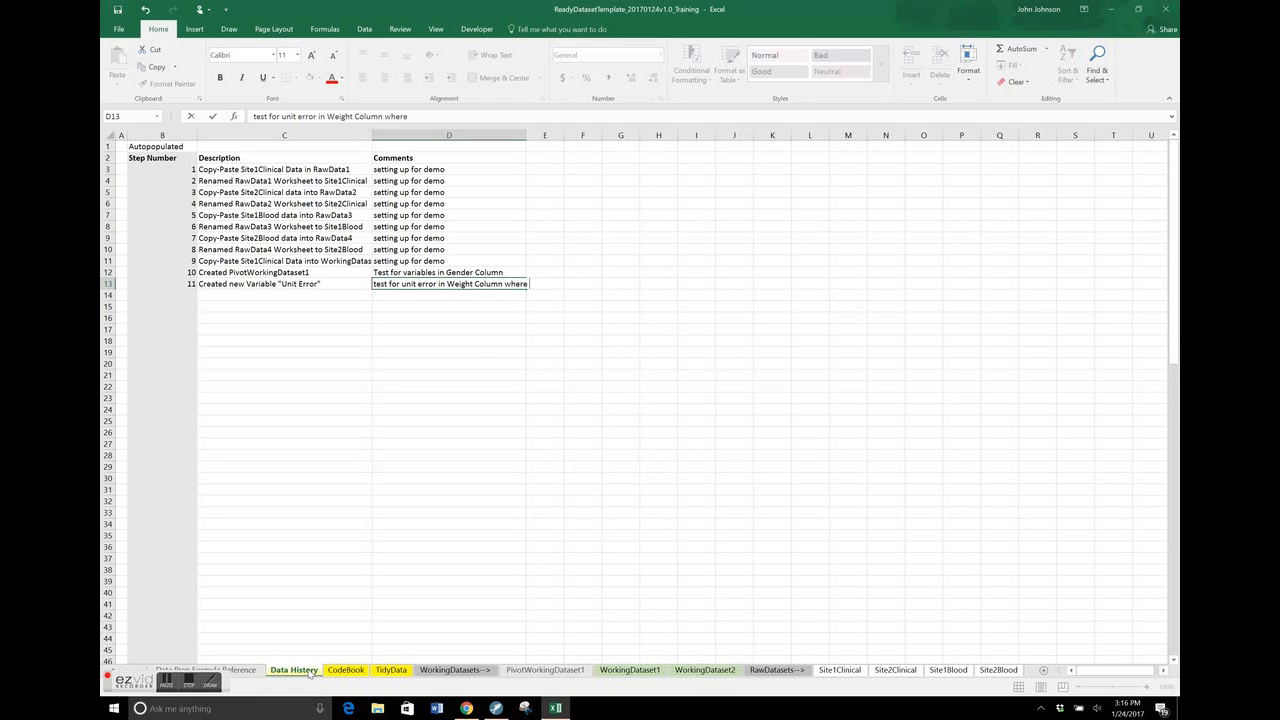
pyautogui.write(' Weight less than 80 is assinged a 1 for unit error')
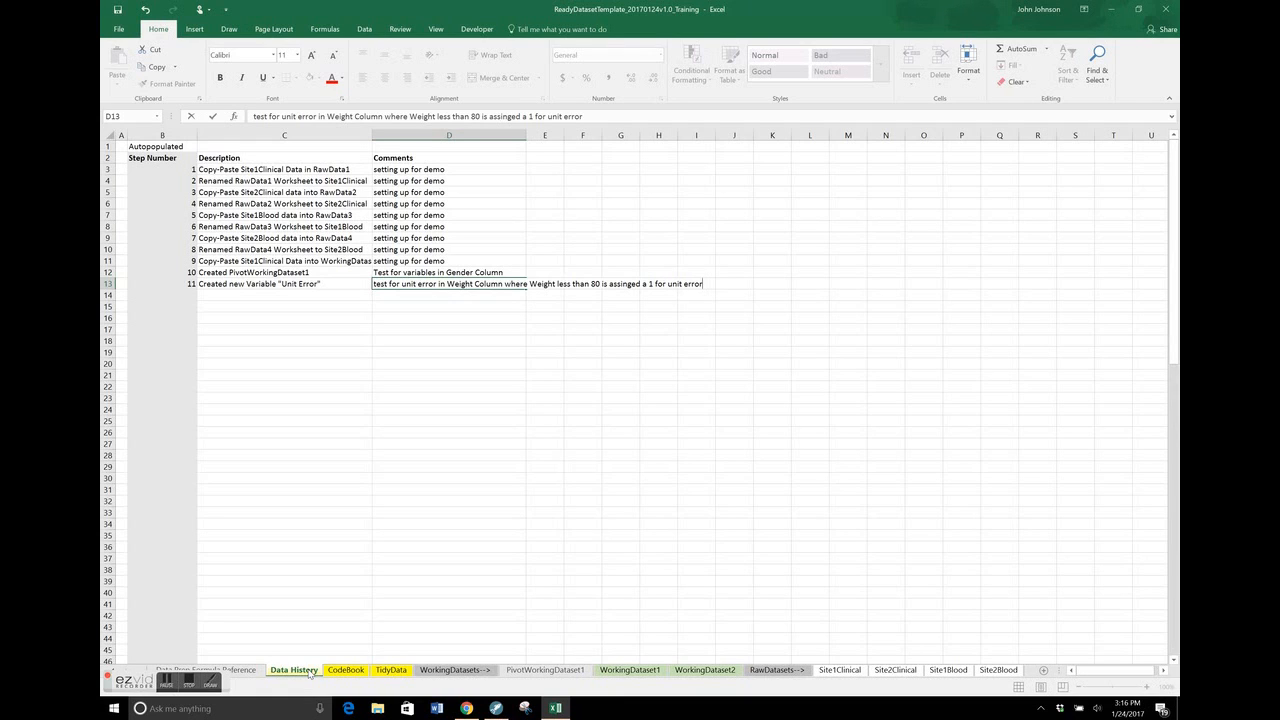
pyautogui.press('Return')
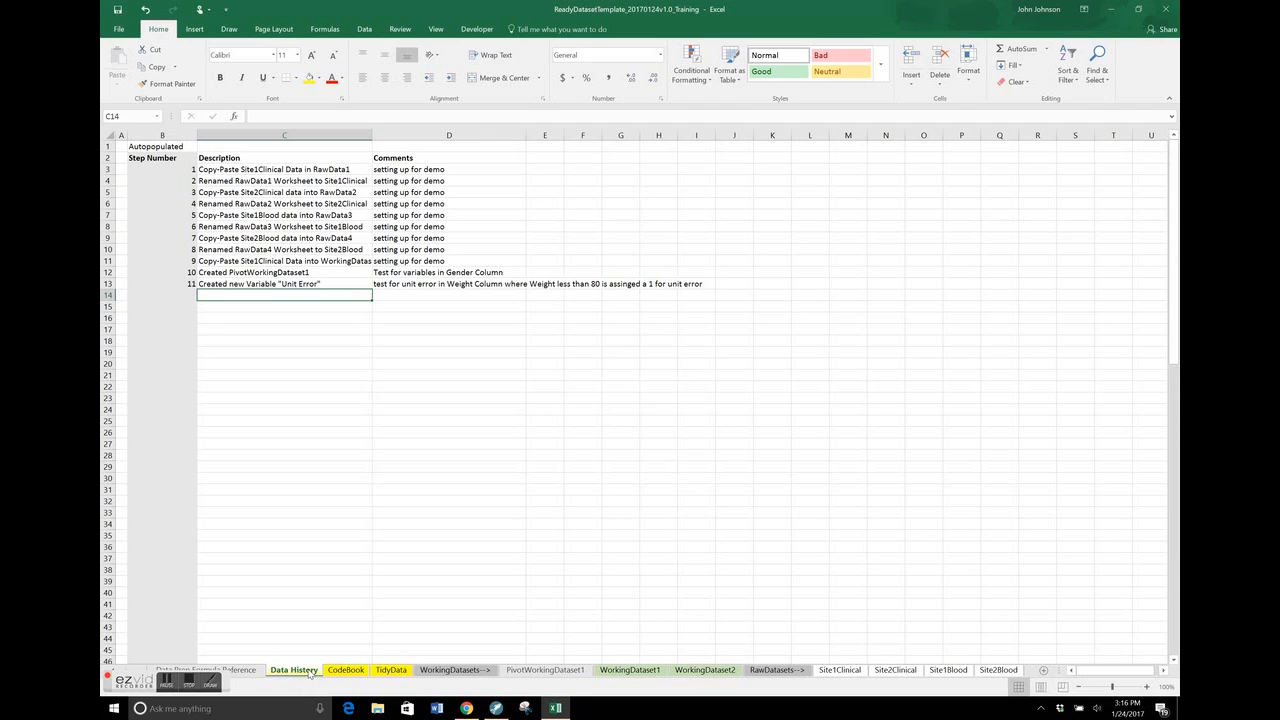
# Log the description "Replaced "Female" with "F" in Gender Column" in row 14 of Data History
pyautogui.write('Replaced')
pyautogui.write(' "F')
pyautogui.press('BackSpace')
pyautogui.write('"Femaile"')
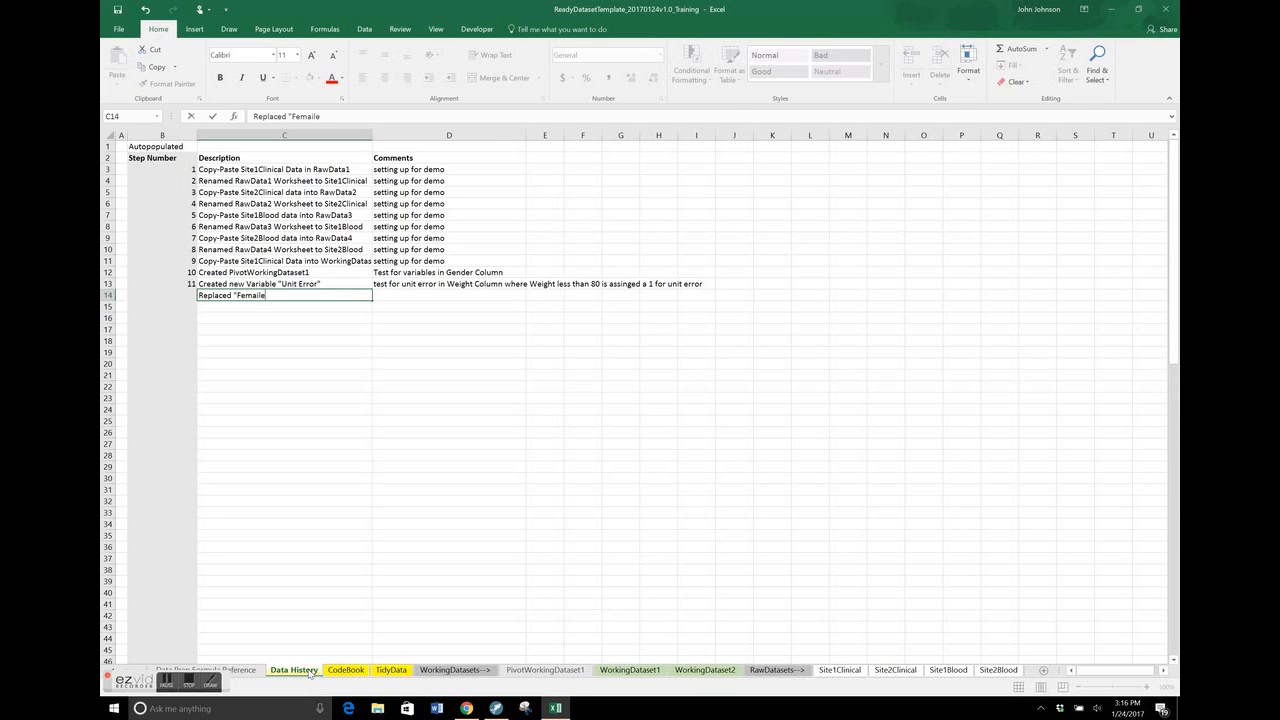
pyautogui.press('BackSpace')
pyautogui.press('BackSpace')
pyautogui.press('BackSpace')
pyautogui.press('BackSpace')
pyautogui.write('le" with "F" in Gender Column')
pyautogui.press('Return')
# Log the description "Replaced "Male" with "M" in Gender Column" in row 15 of Data History
pyautogui.write('Re')
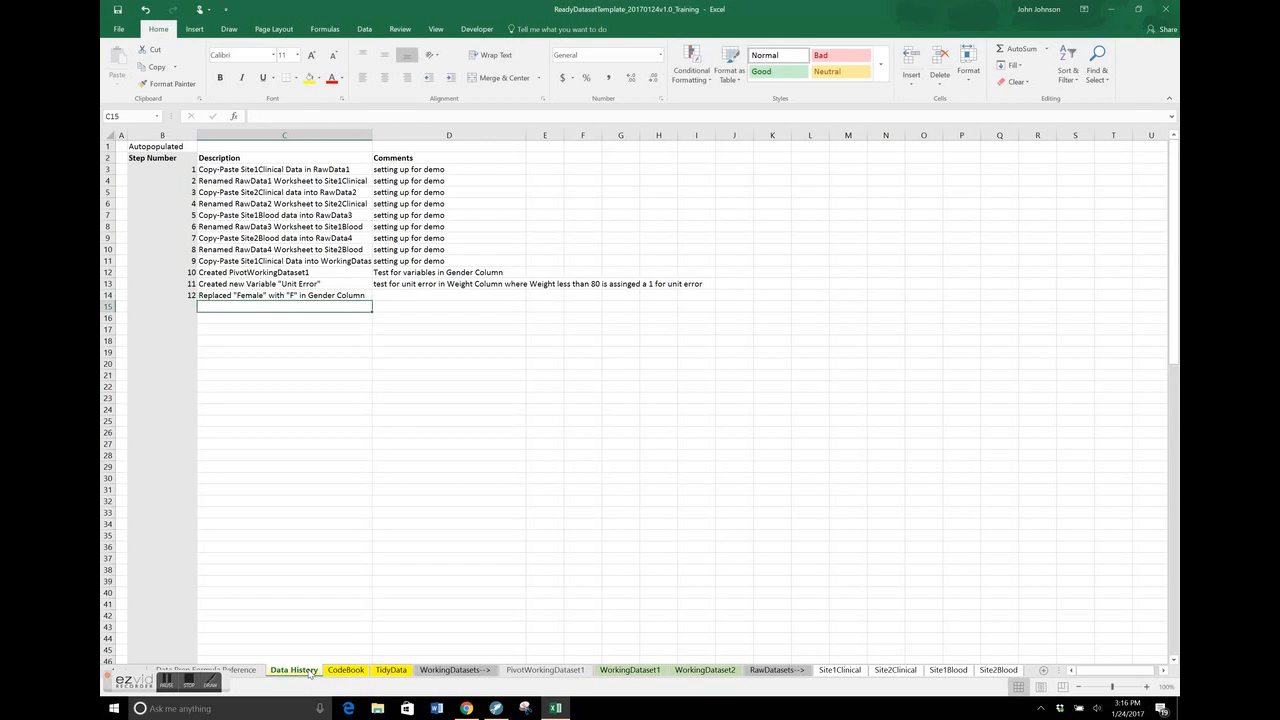
pyautogui.write('placed "M')
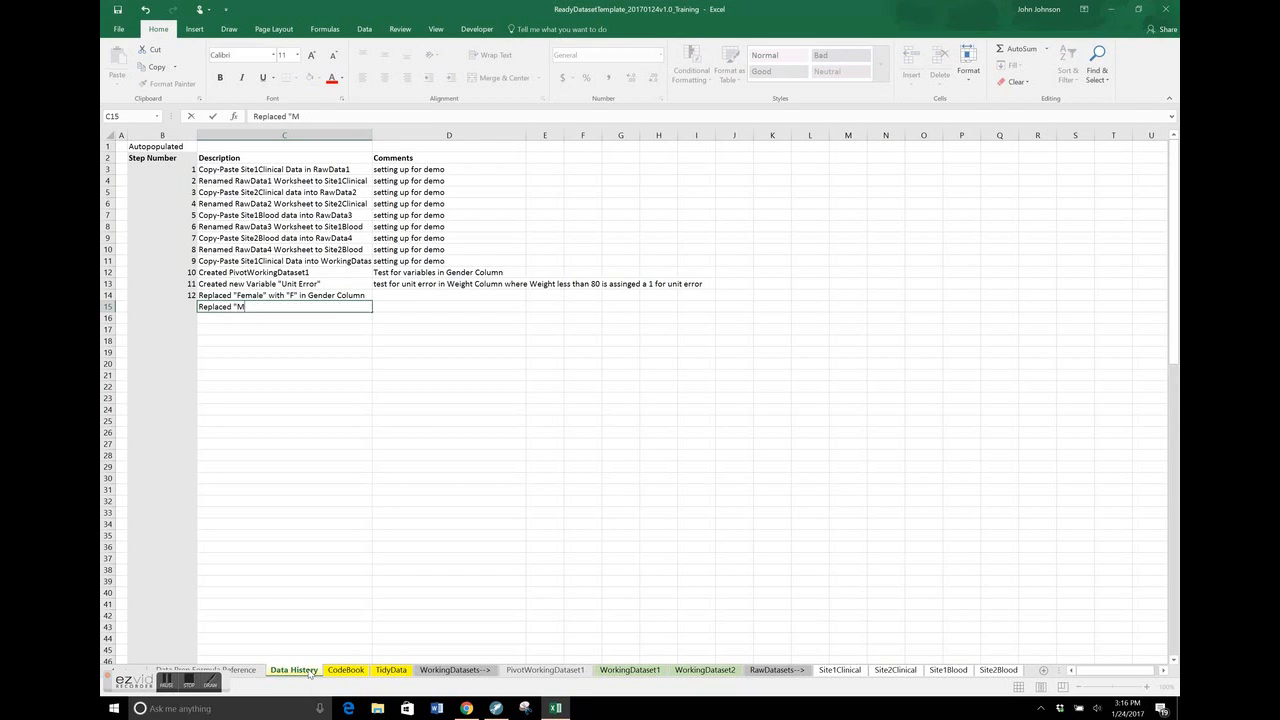
pyautogui.write('ale" with "M" in Gender Column')
pyautogui.press('Return')
# Log the description "Replaced "Man" with "M" in Gender Column" in row 16 of Data History
pyautogui.write('Replaced "')
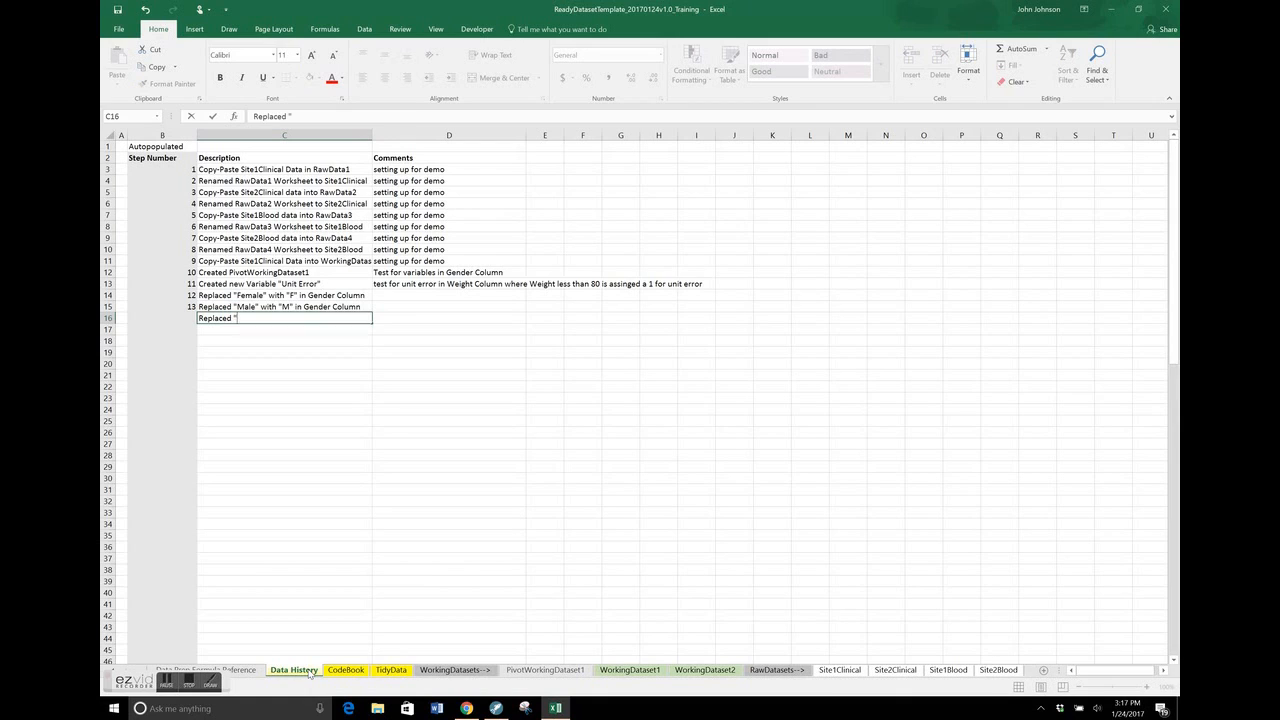
pyautogui.write('Man" with "M" in Gender Column')
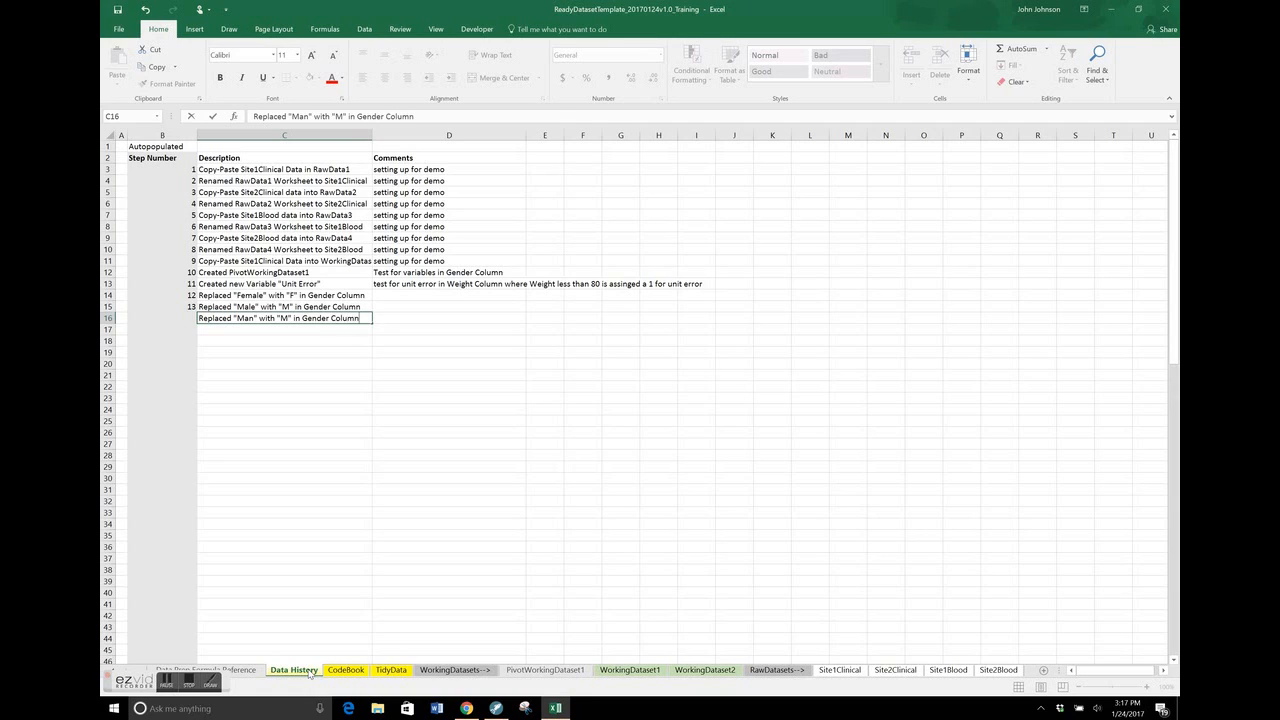
pyautogui.press('Tab')
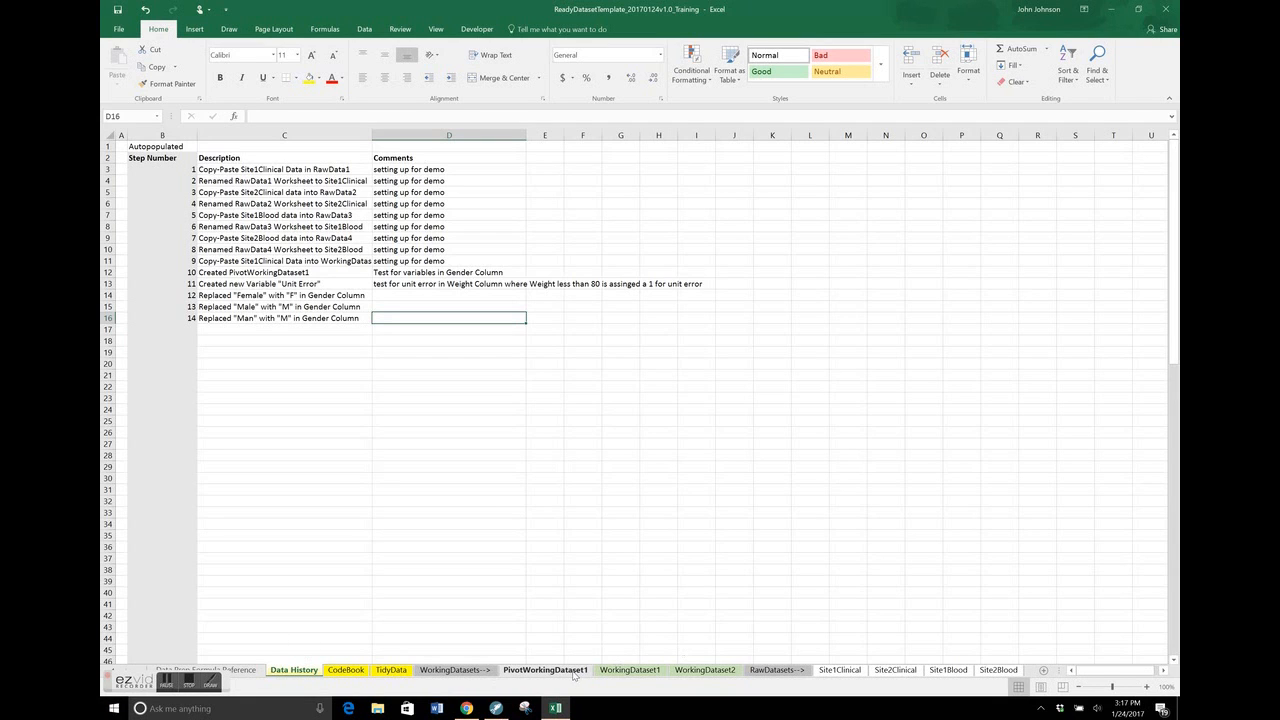
# Return to the WorkingDataset1 sheet and select cell J9 to review the cleaned dataset
pyautogui.click(607, 670)
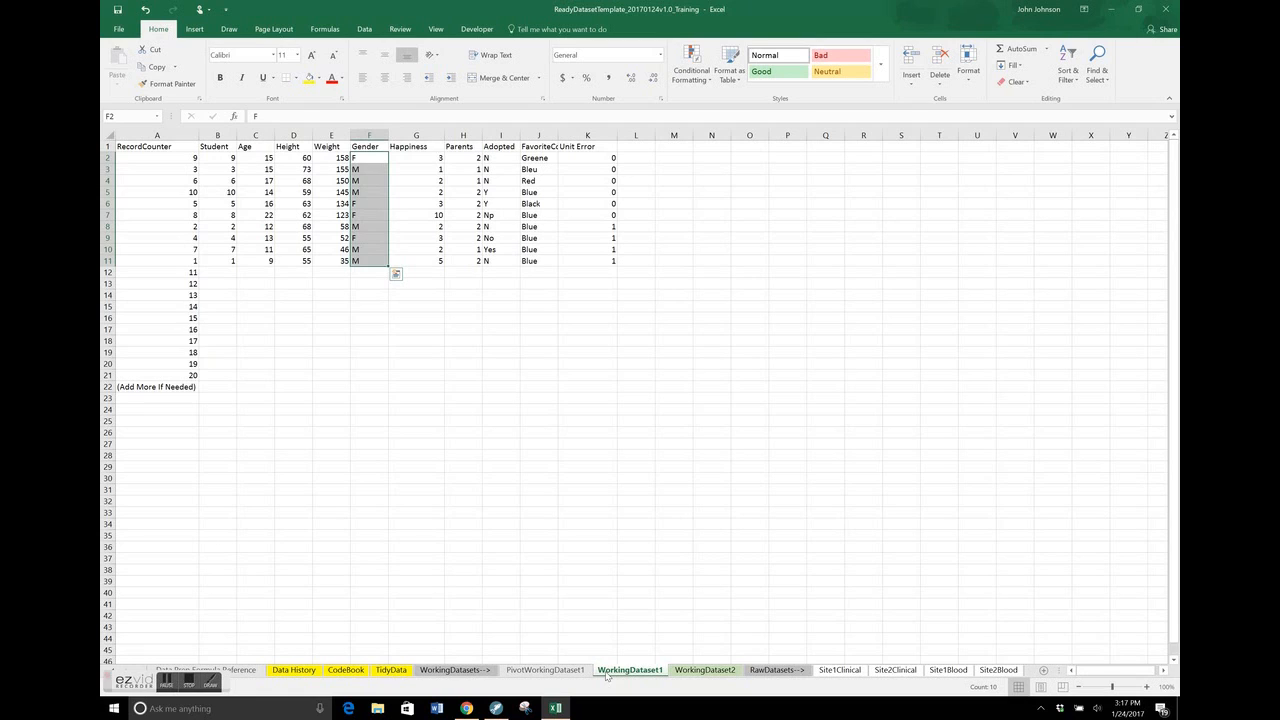
pyautogui.click(528, 237)
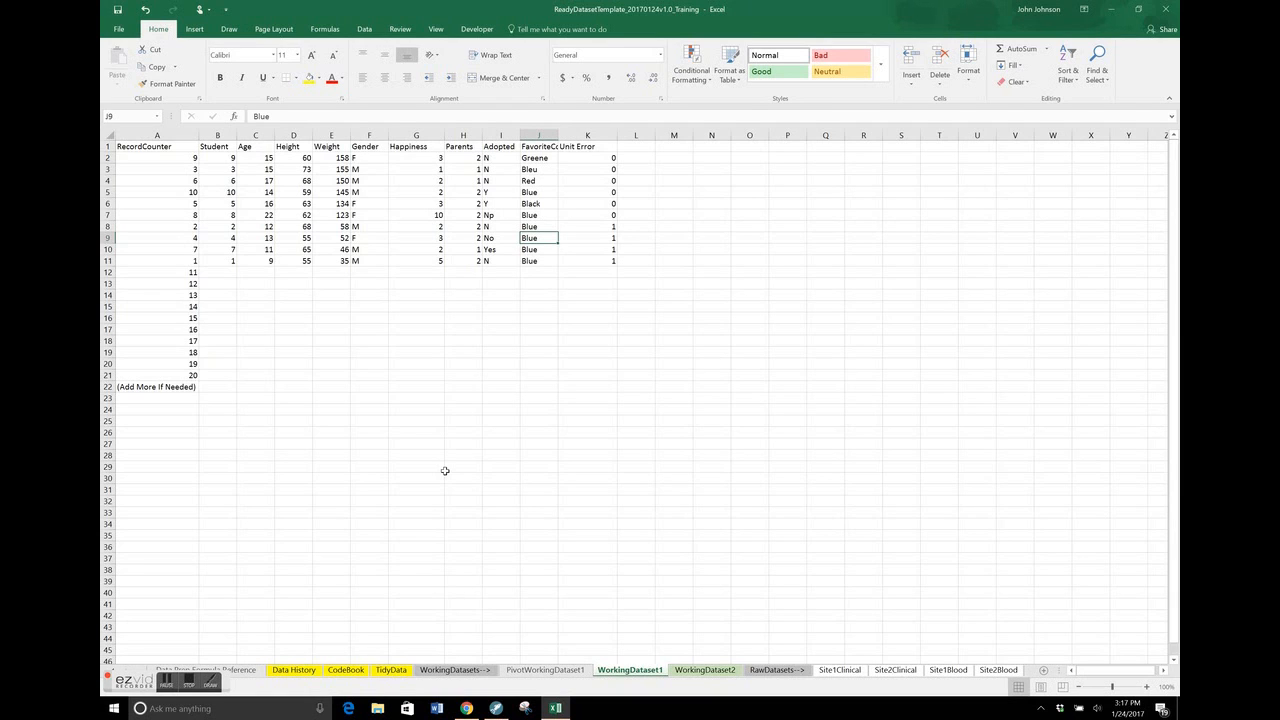
pyautogui.click(166, 684)
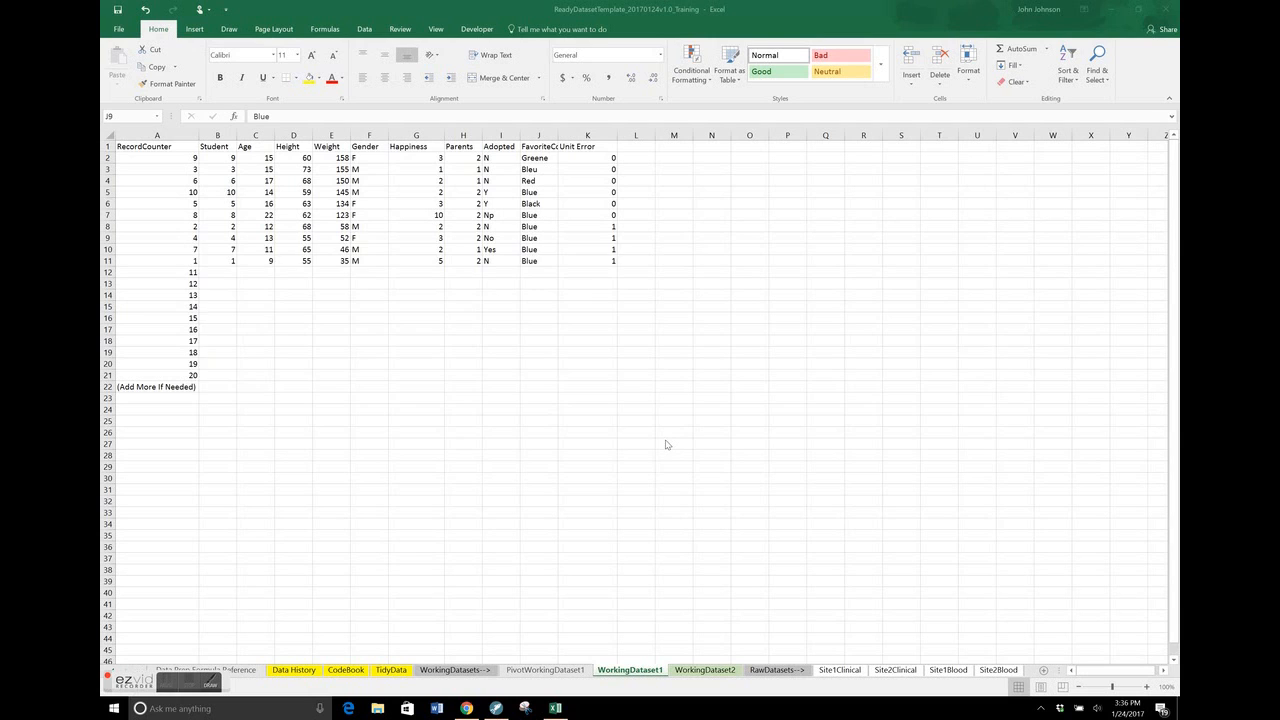
# Switch to the Google Slides presentation and show the "Data Preparation - Integration" slide
pyautogui.hotkey('alt', 'Tab')
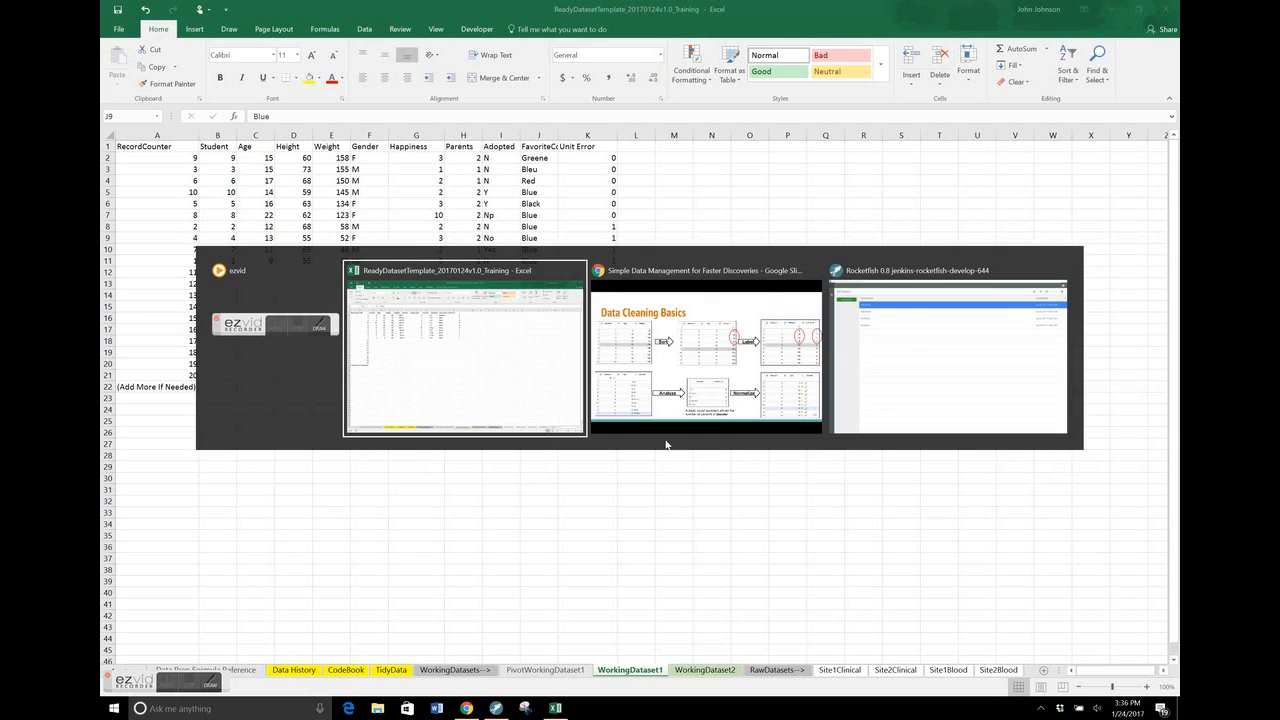
pyautogui.press('Right')
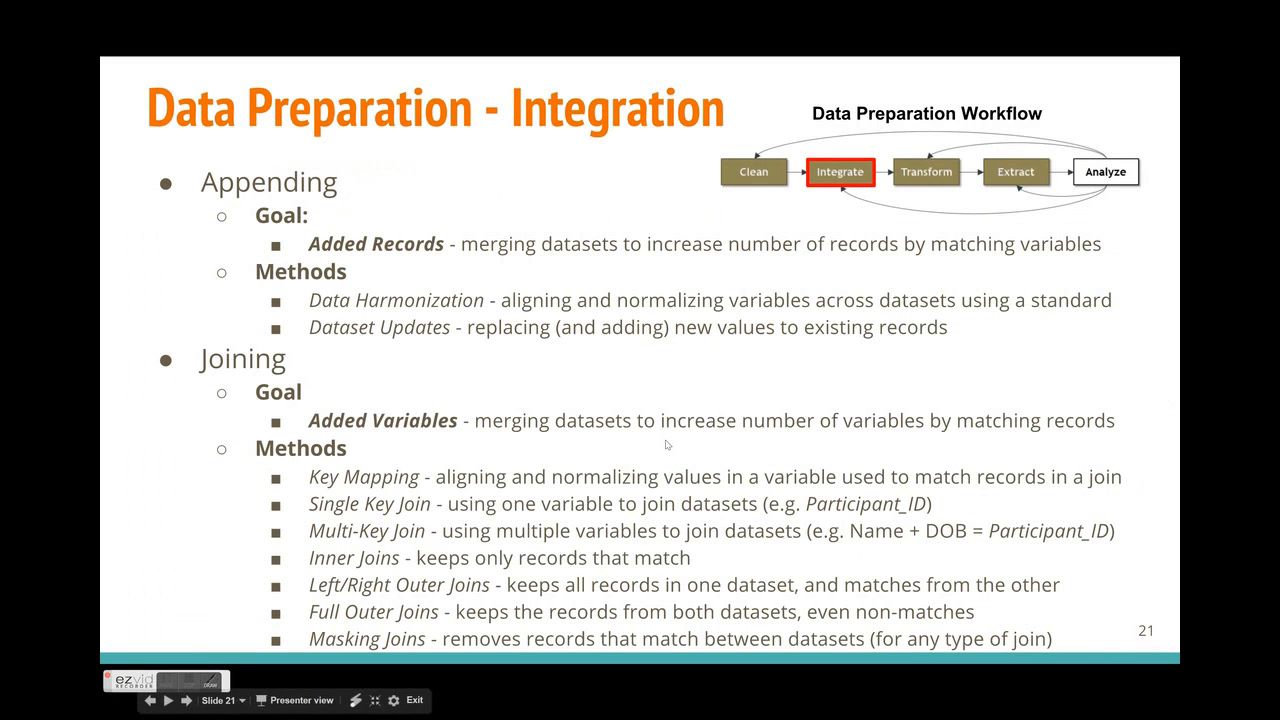
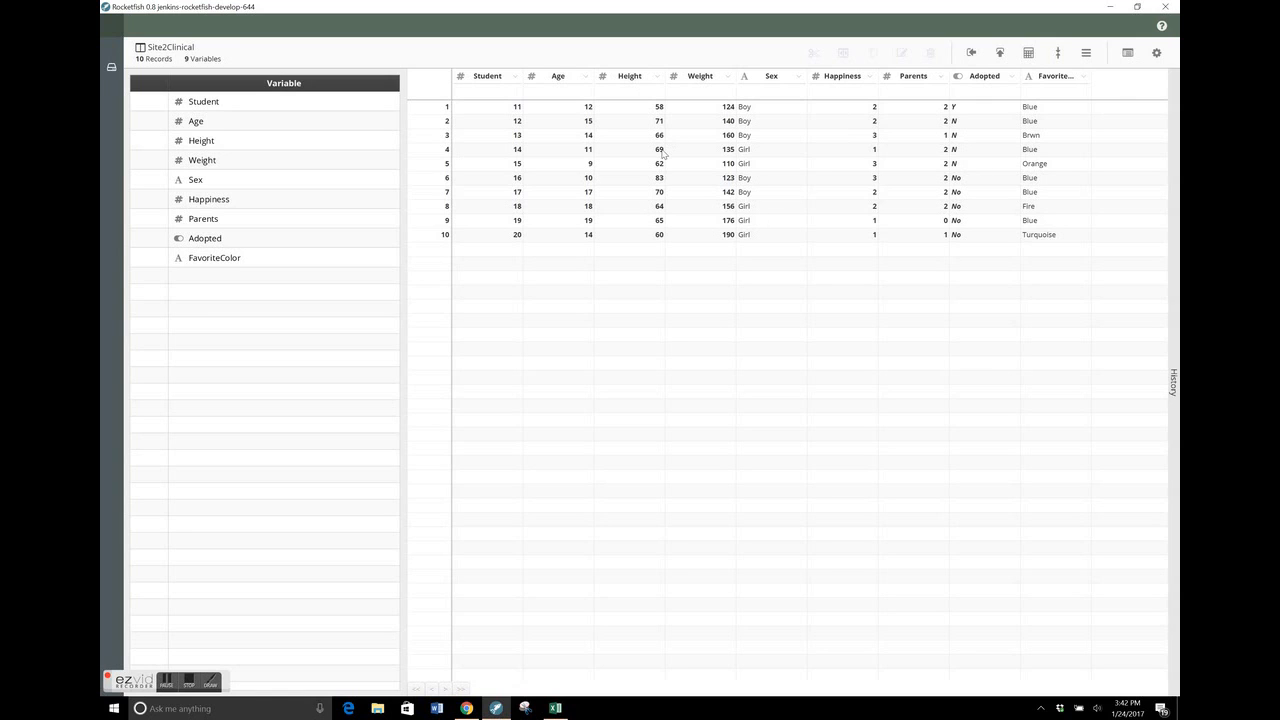
# Return to the dataset list and duplicate the Site1Clinical dataset
pyautogui.click(105, 70)
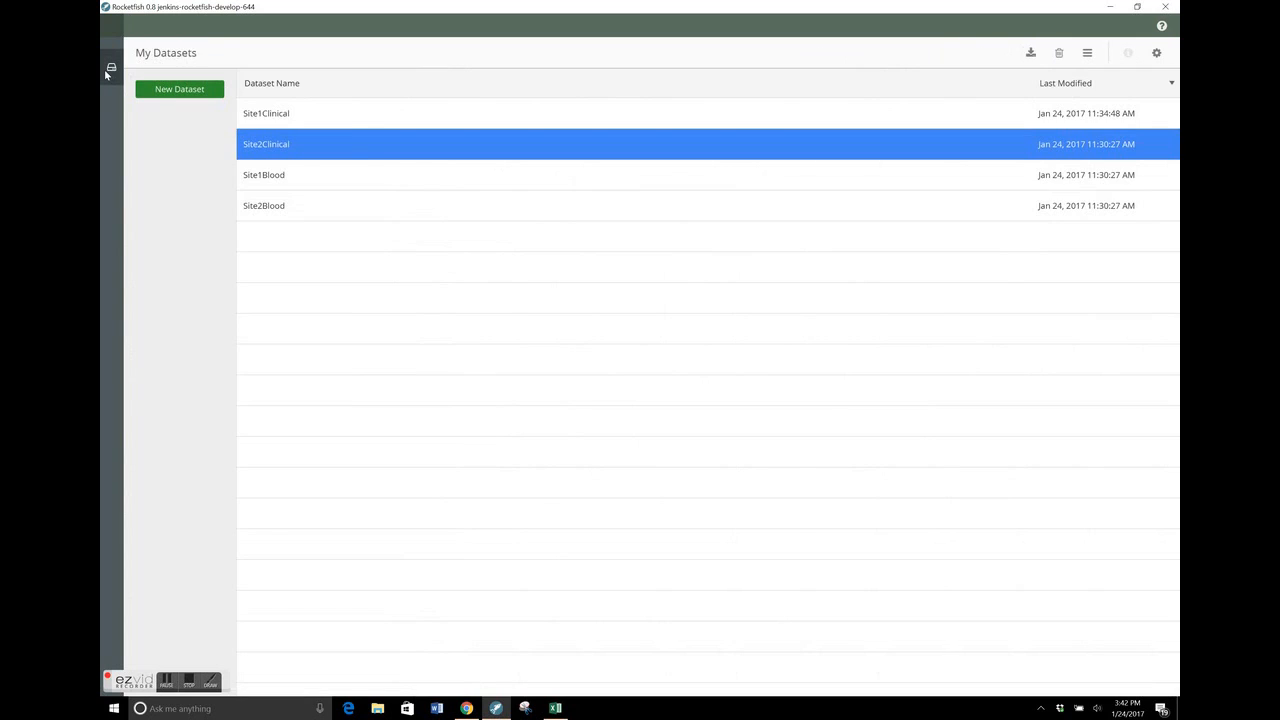
pyautogui.click(426, 112)
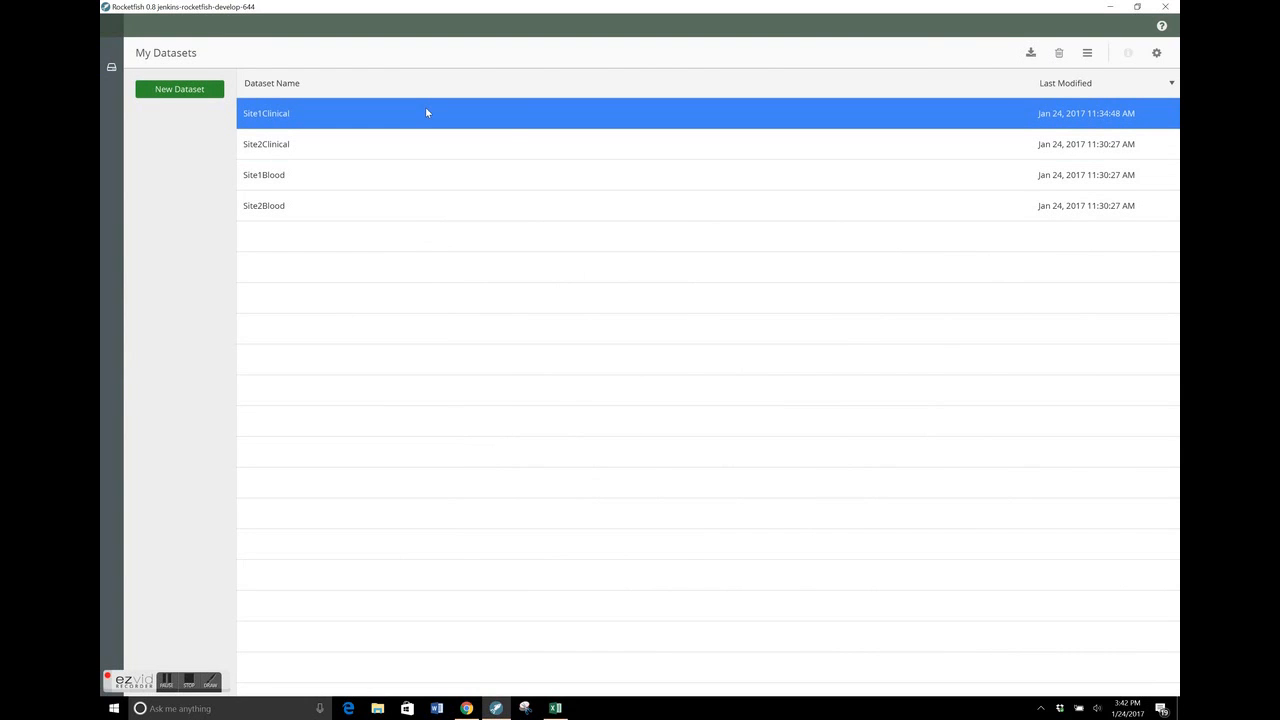
pyautogui.rightClick(426, 110)
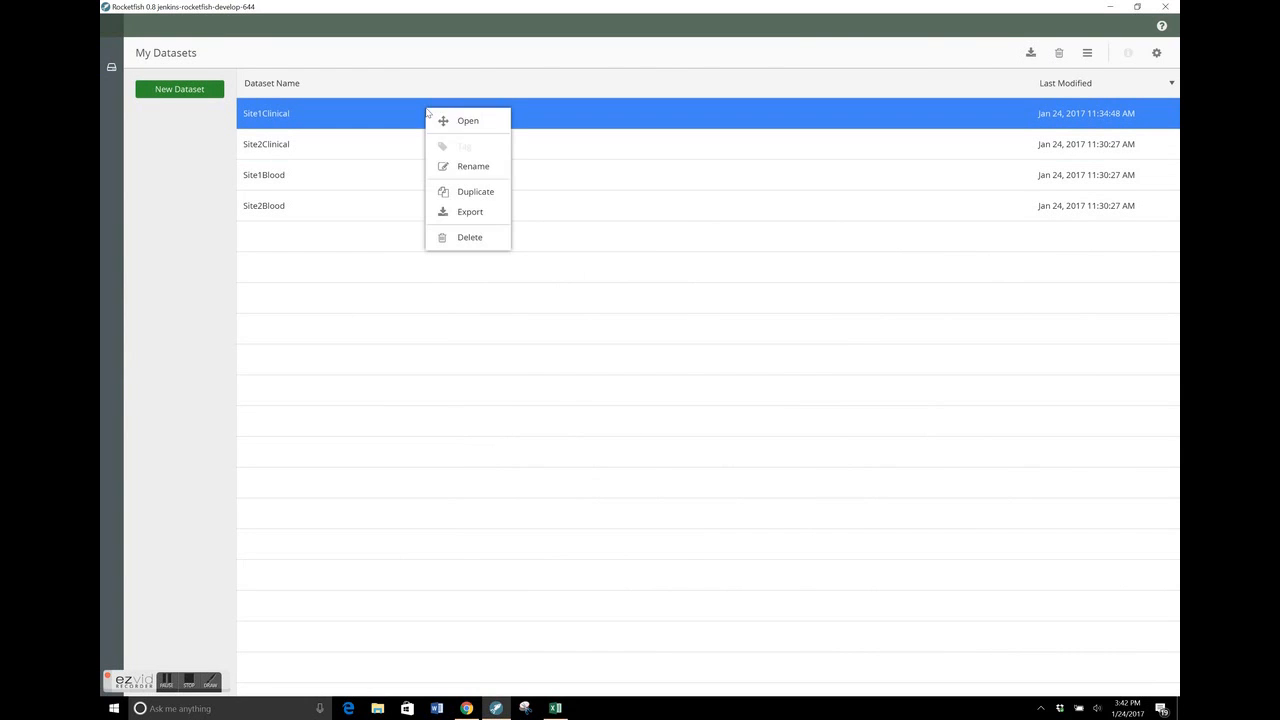
pyautogui.click(480, 192)
# Rename the copy of Site1Clinical as CombinedSiteData
pyautogui.rightClick(513, 112)
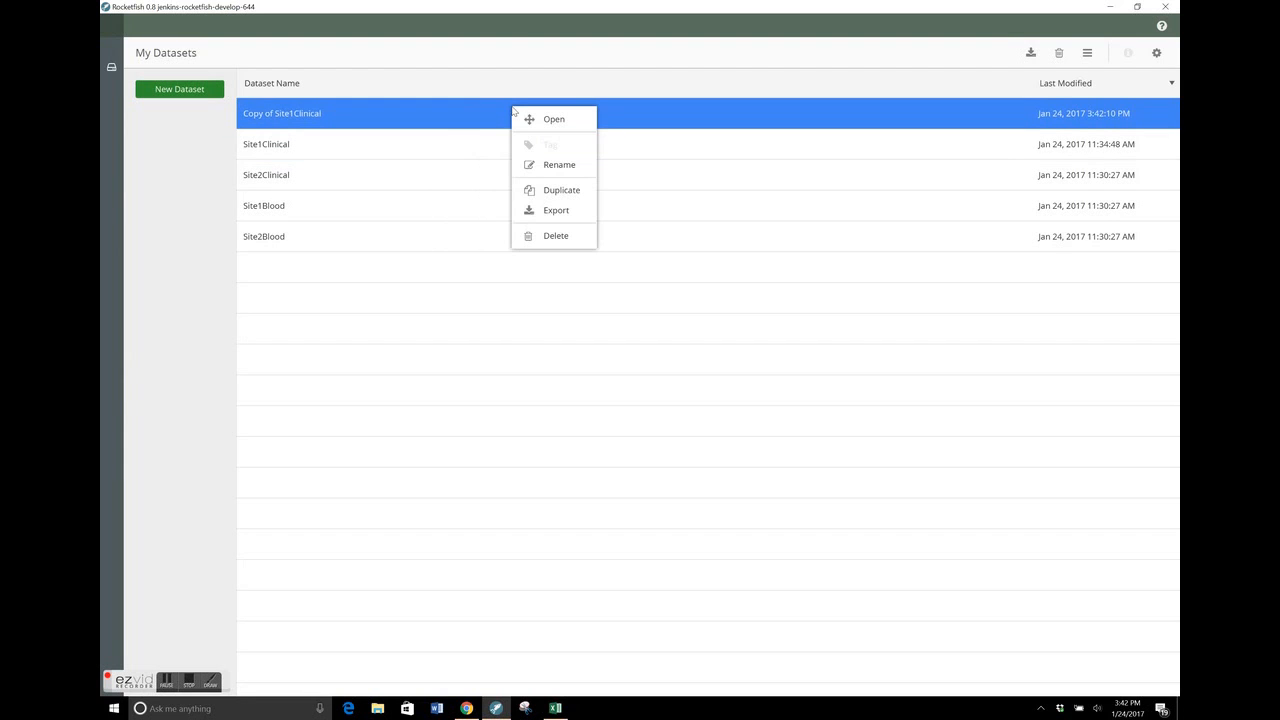
pyautogui.click(556, 165)
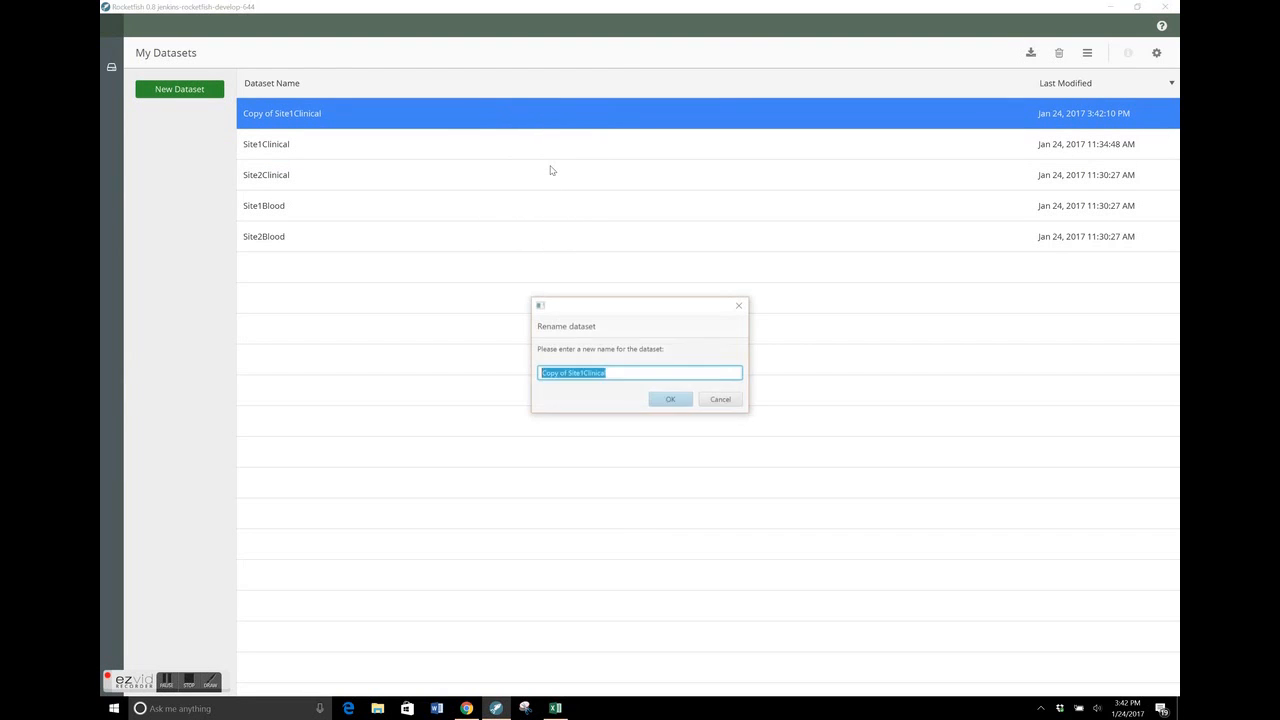
pyautogui.write('CombinedSite')
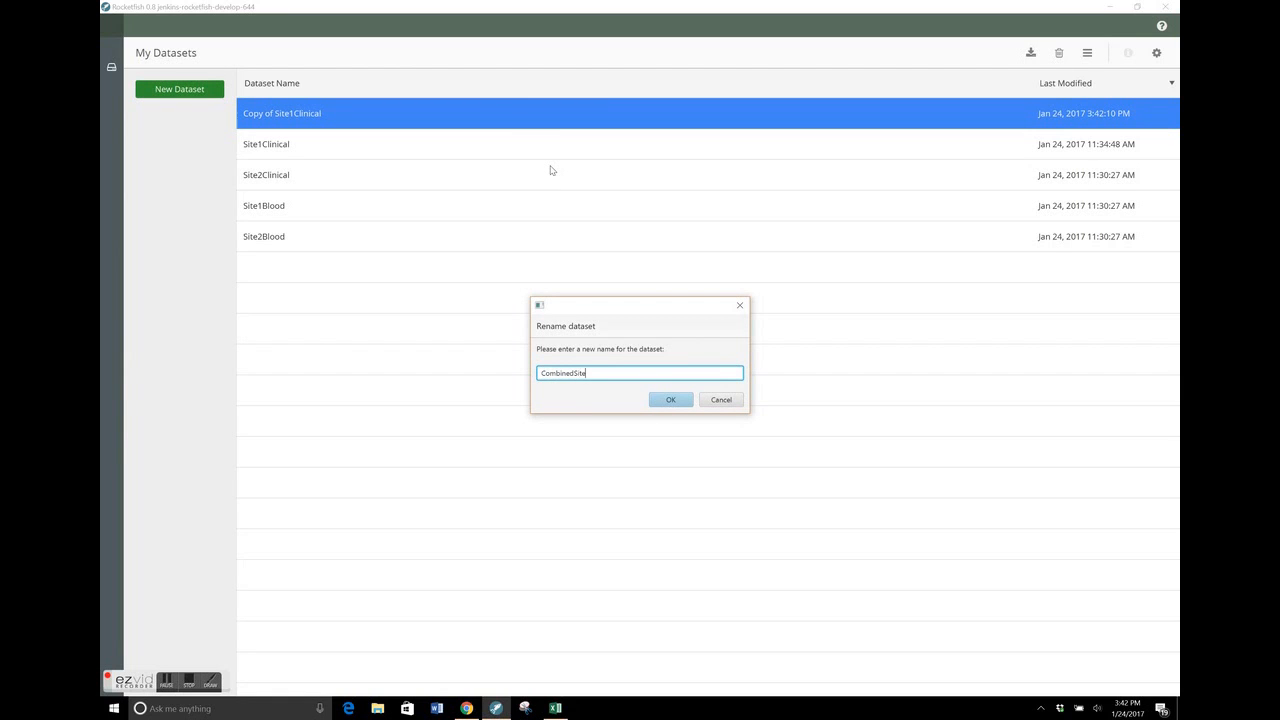
pyautogui.write('Data')
pyautogui.press('Return')
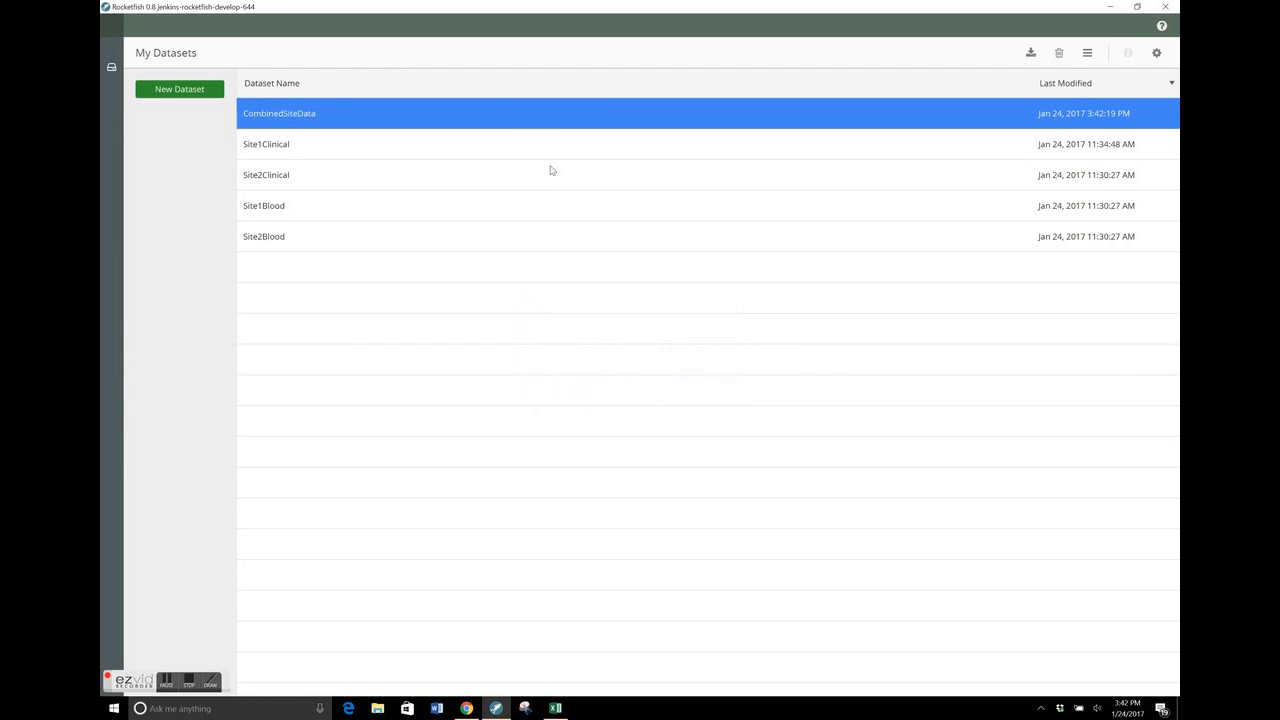
# Open CombinedSiteData and start adding records with Site2Clinical as the merging dataset
pyautogui.doubleClick(604, 117)
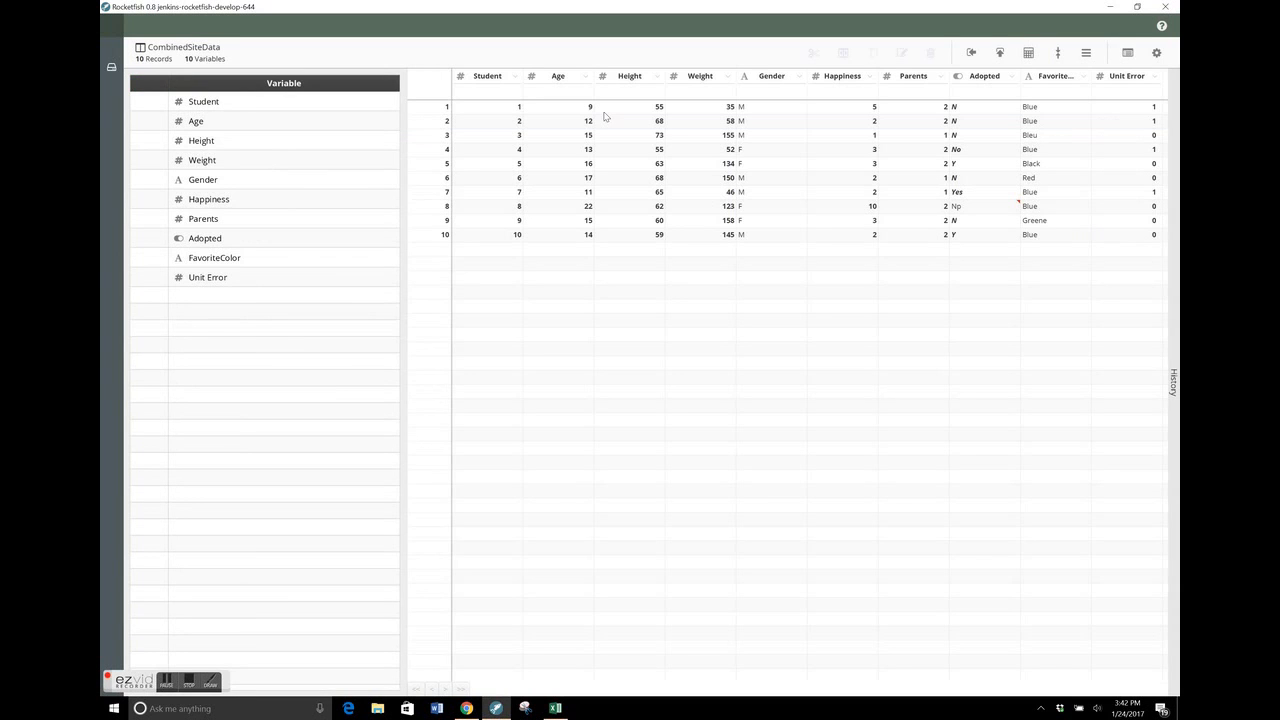
pyautogui.click(1000, 53)
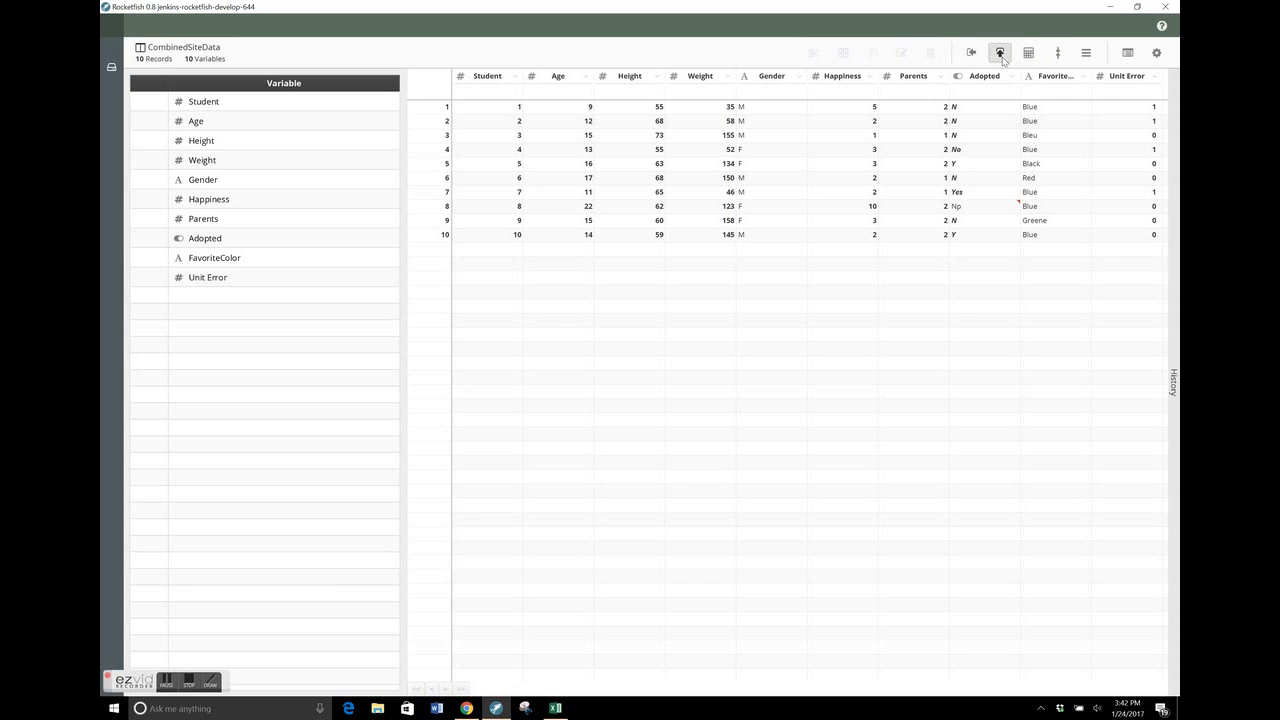
pyautogui.click(617, 294)
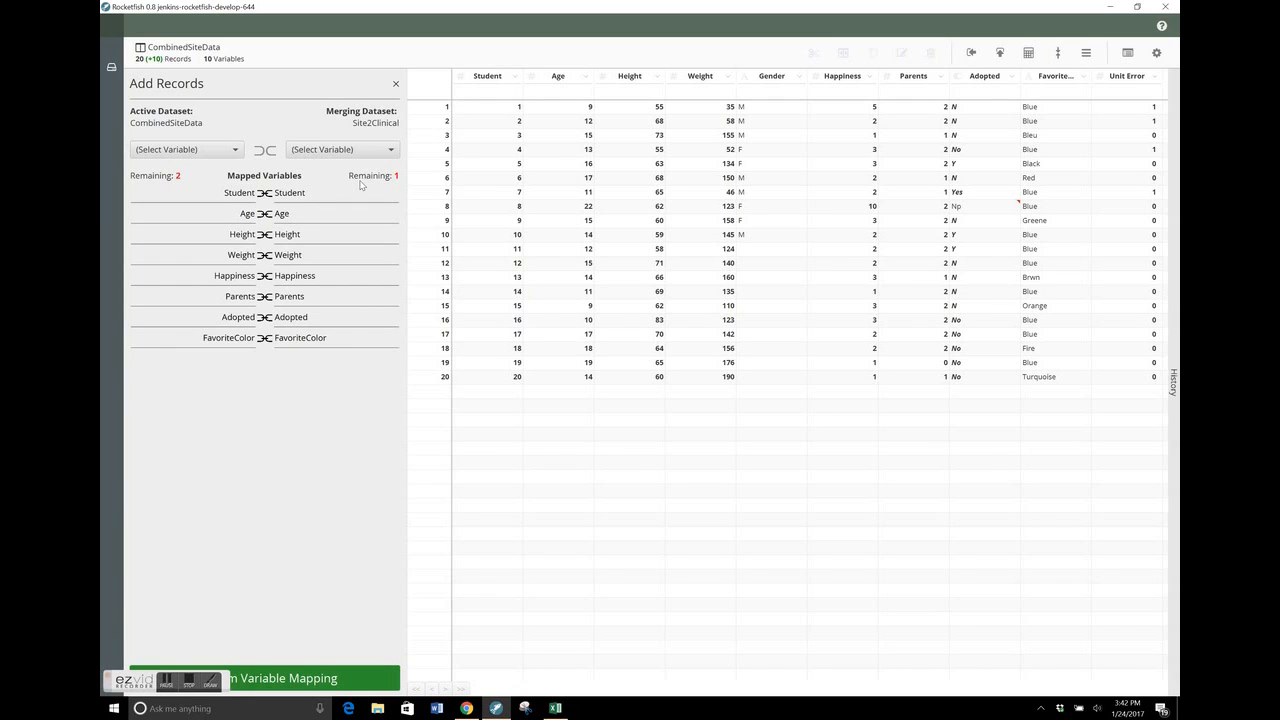
# Map Gender to Sex between the two clinical datasets, and remove that mapping again
pyautogui.click(237, 151)
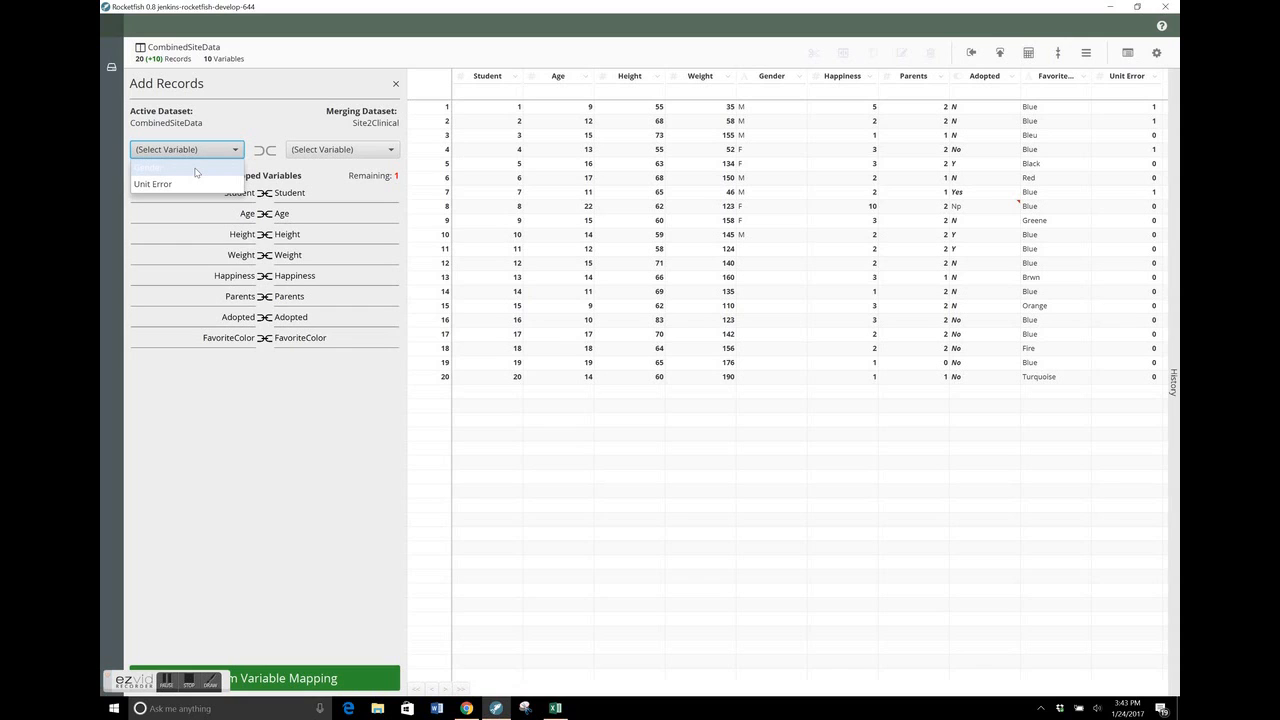
pyautogui.click(196, 170)
pyautogui.click(336, 151)
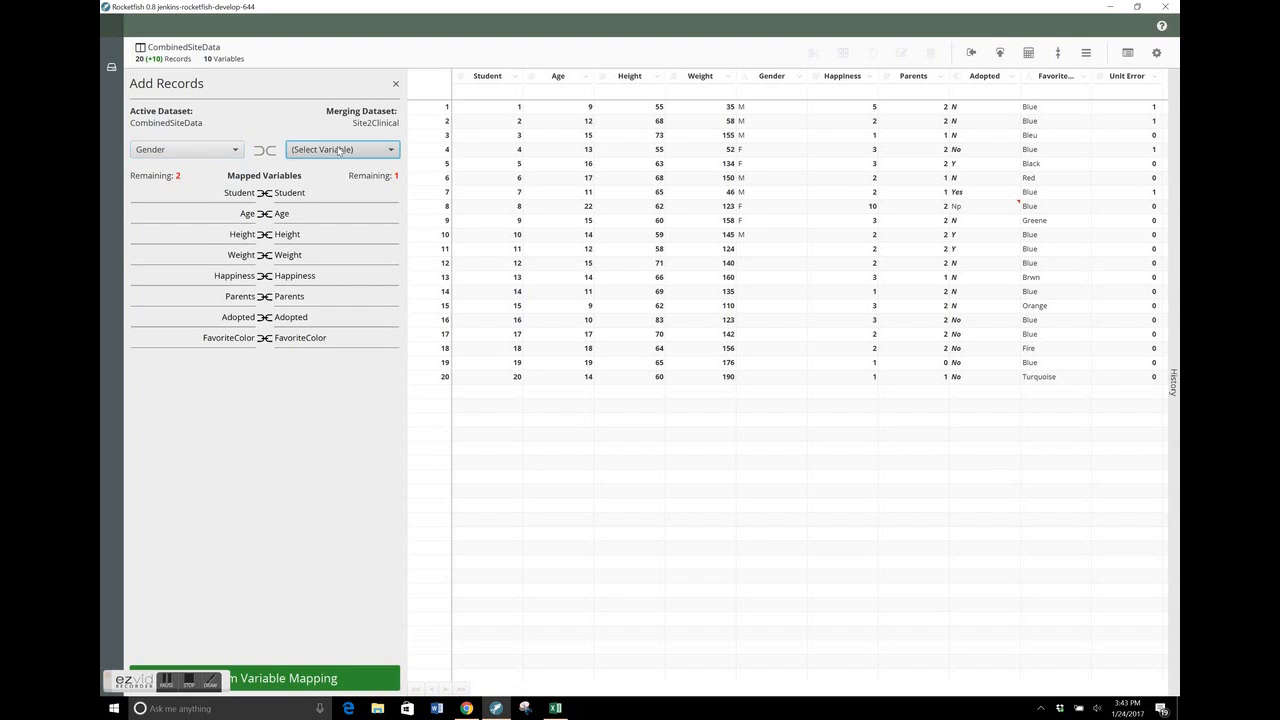
pyautogui.click(333, 168)
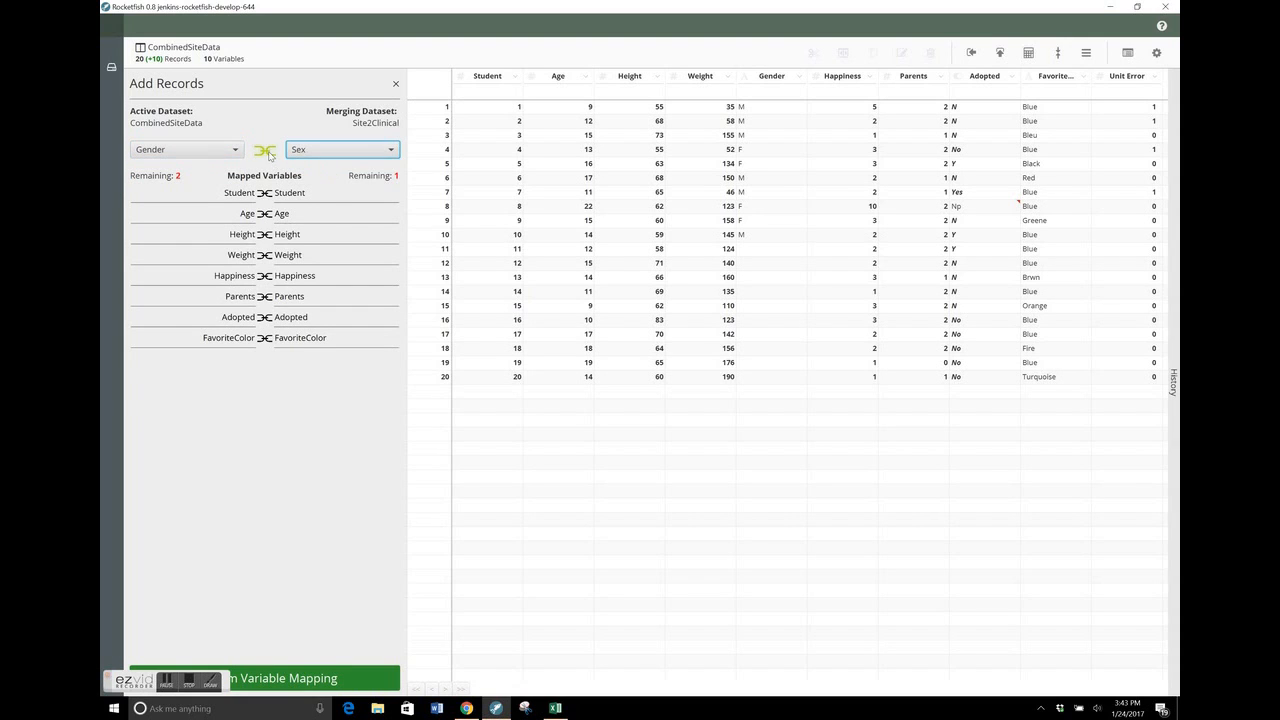
pyautogui.click(265, 151)
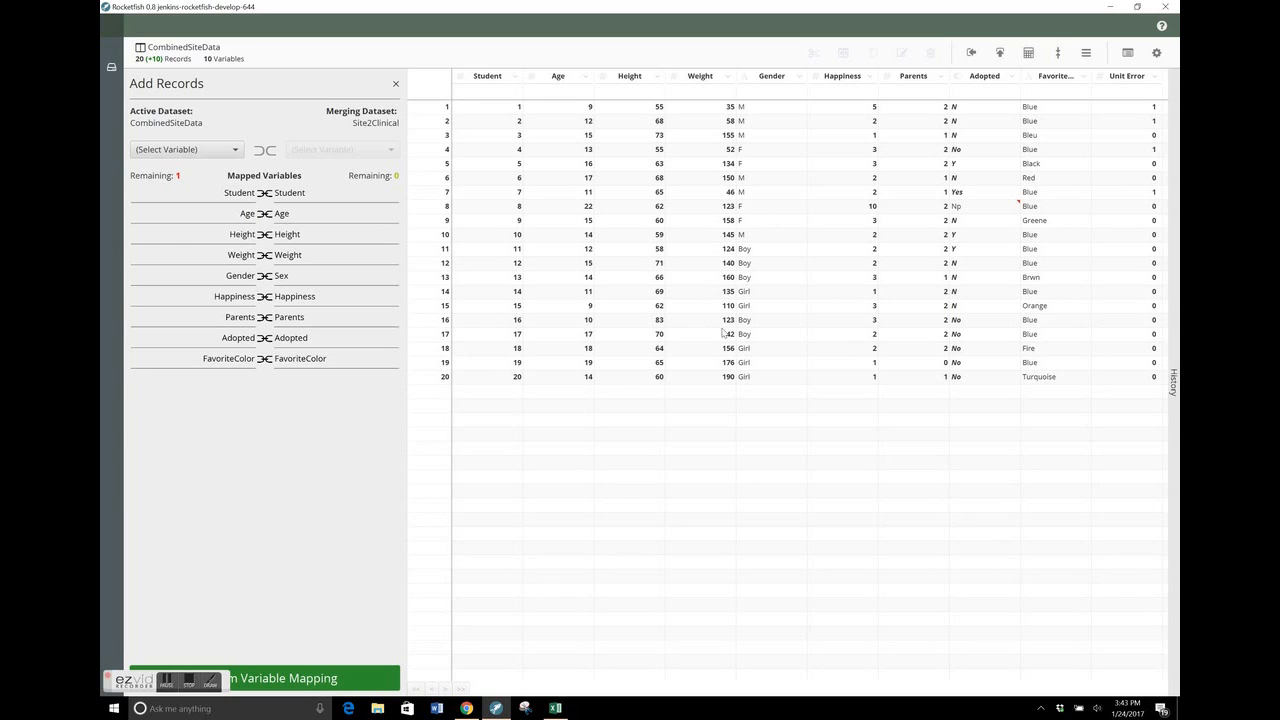
pyautogui.click(267, 277)
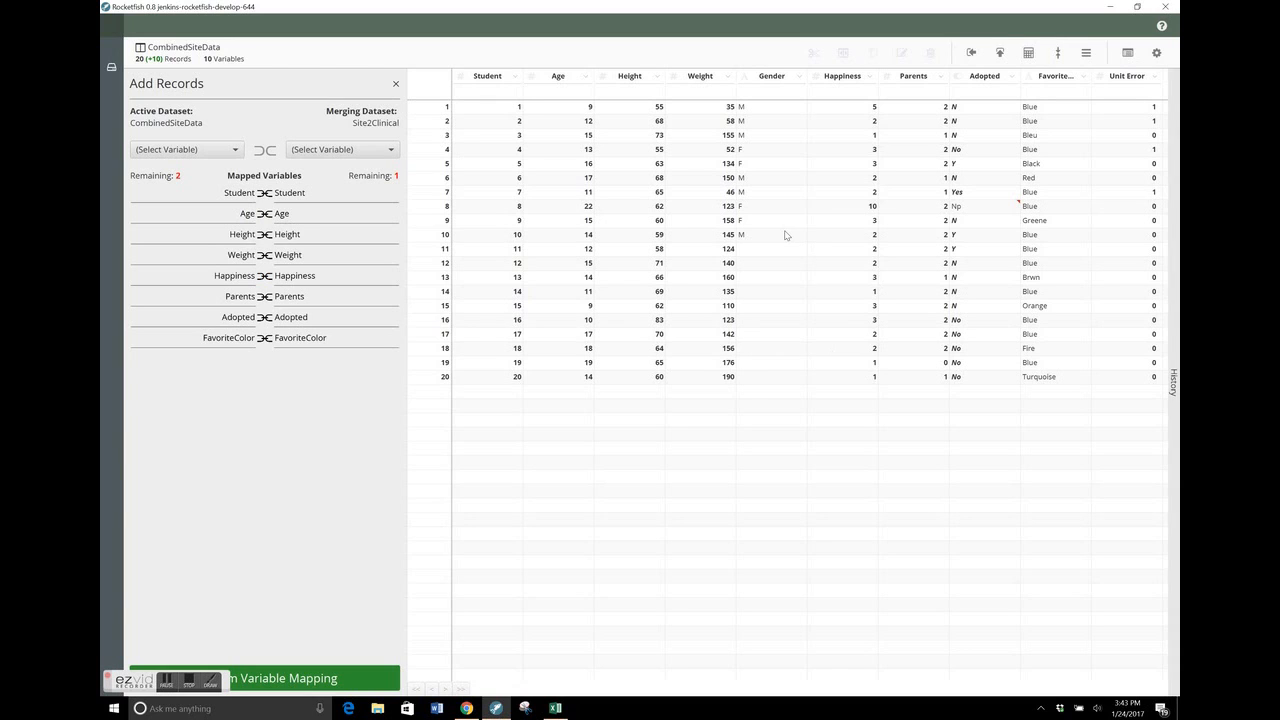
# Map the active dataset's Gender variable to Sex in Site2Clinical and confirm the variable mapping
pyautogui.click(220, 151)
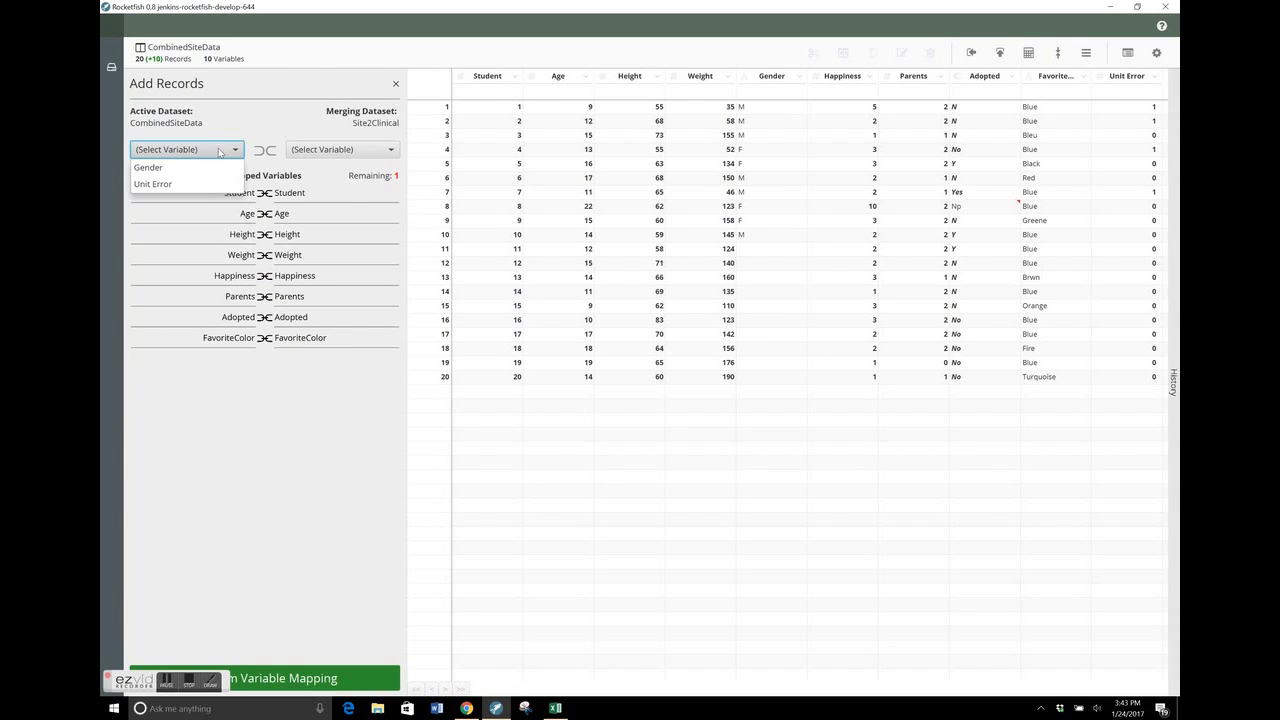
pyautogui.click(214, 164)
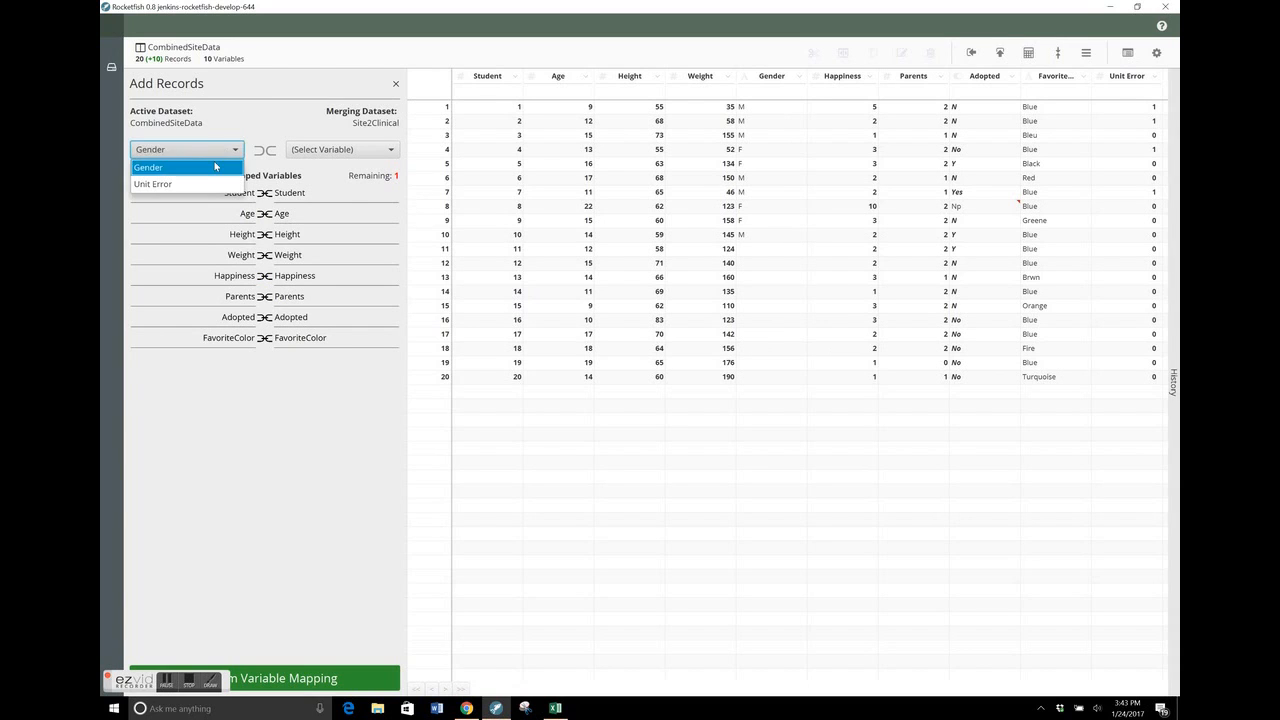
pyautogui.click(321, 155)
pyautogui.click(323, 171)
pyautogui.click(264, 150)
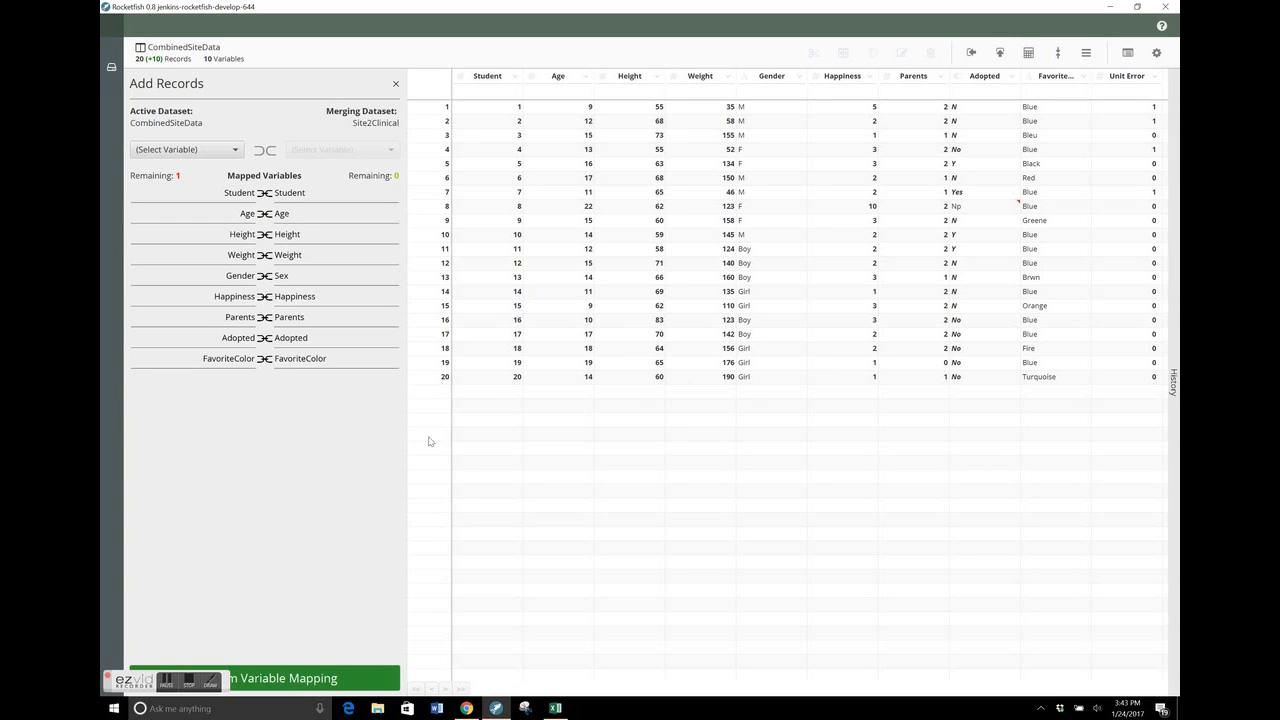
pyautogui.click(334, 679)
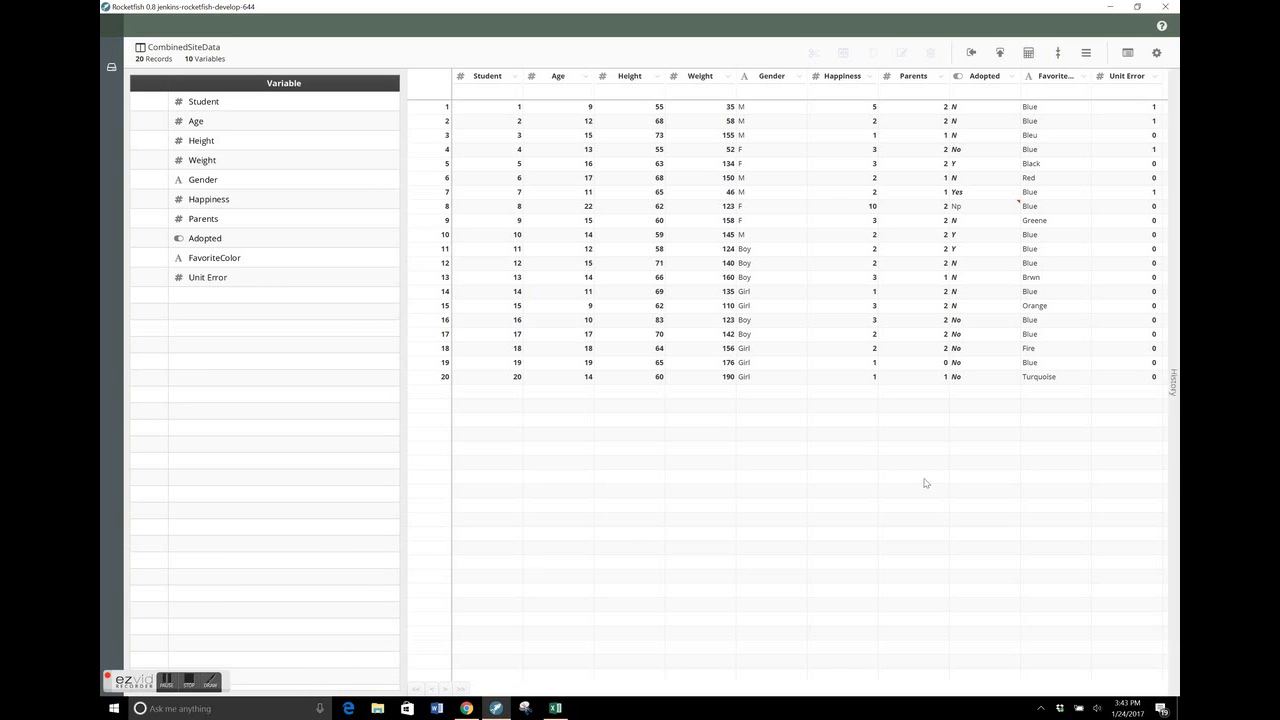
# Examine the Add Records entry in the history of CombinedSiteData, including its mapped variables, and close the history
pyautogui.click(1174, 385)
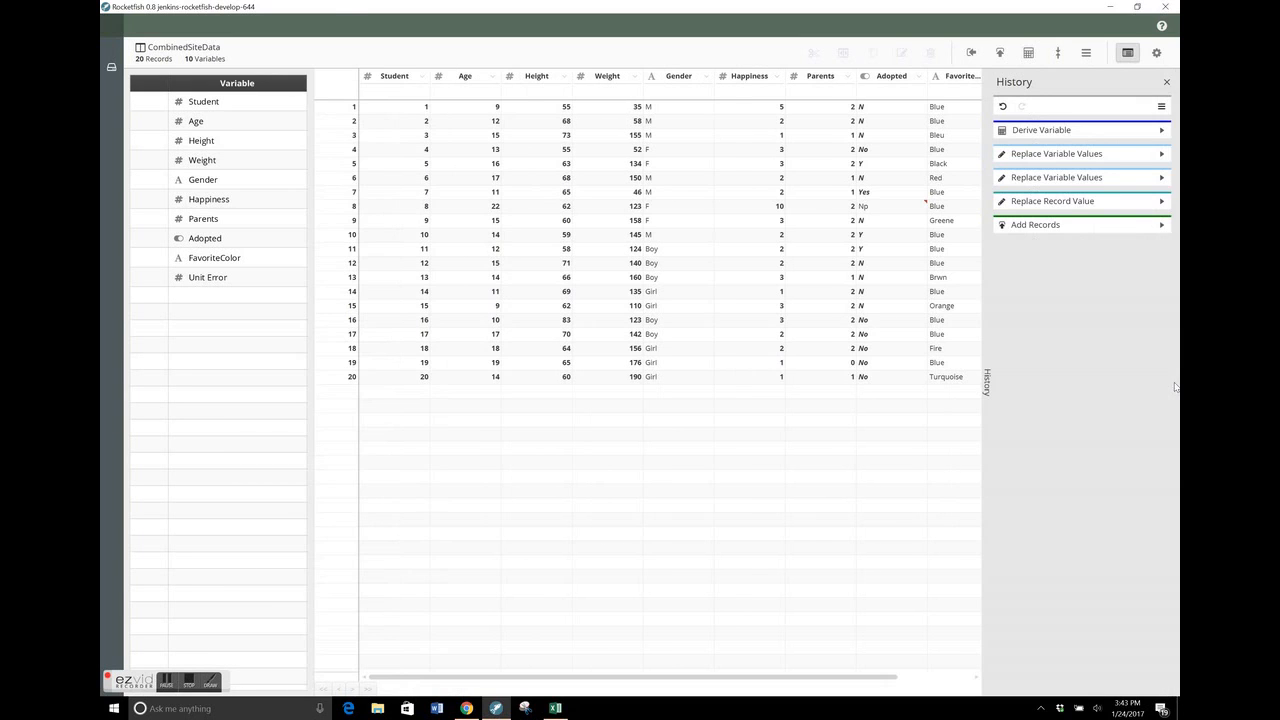
pyautogui.click(1161, 225)
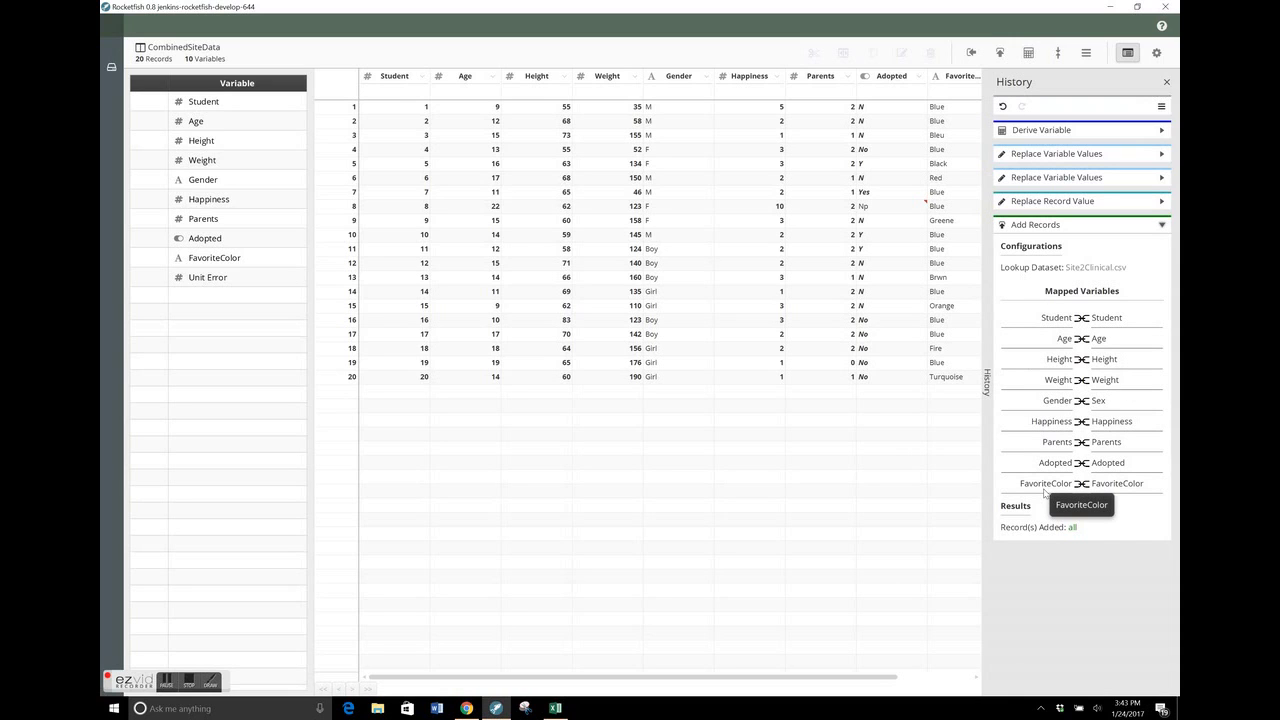
pyautogui.click(1160, 226)
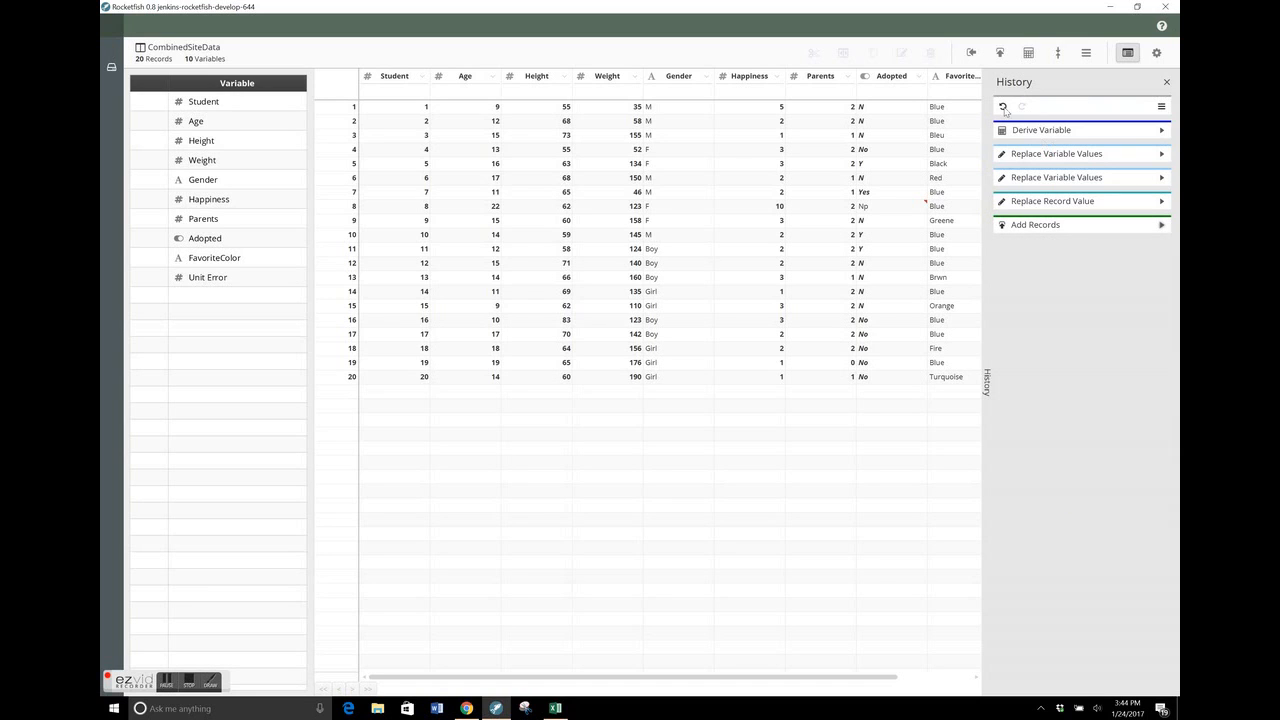
pyautogui.click(1166, 82)
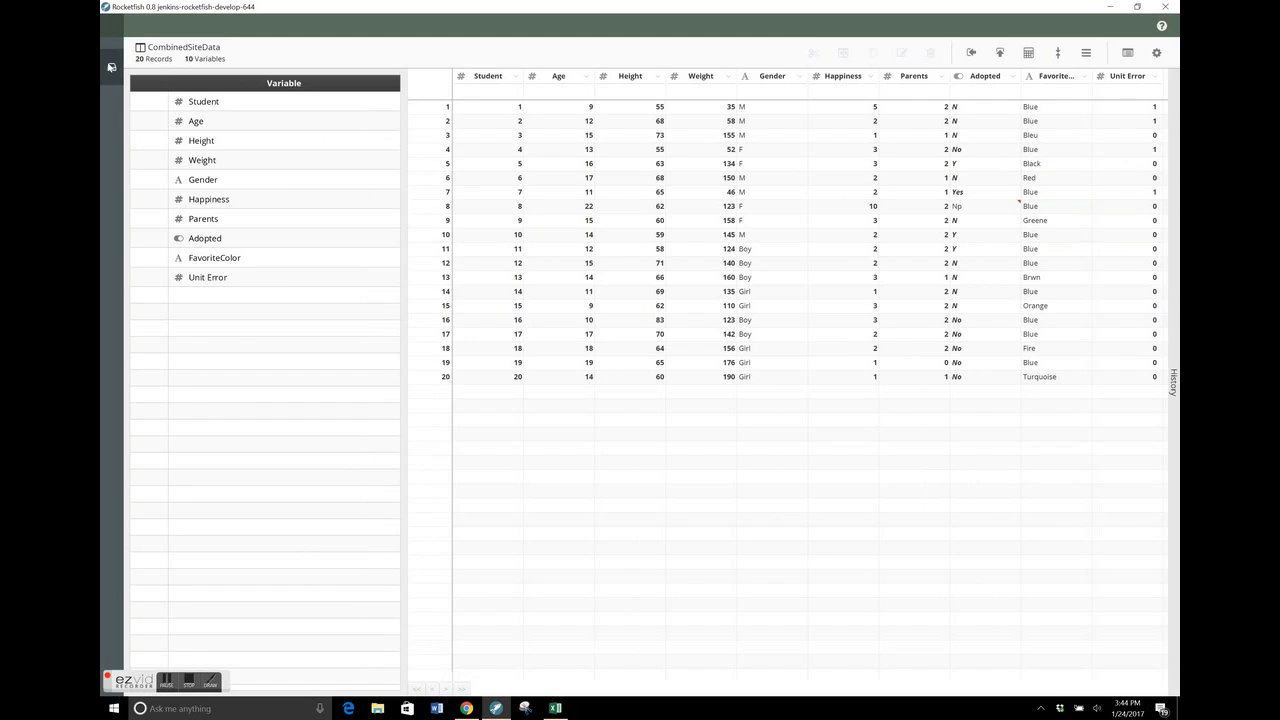
# Open Site1Blood, add the records of Site2Blood to it, and confirm the proposed variable mapping
pyautogui.click(111, 66)
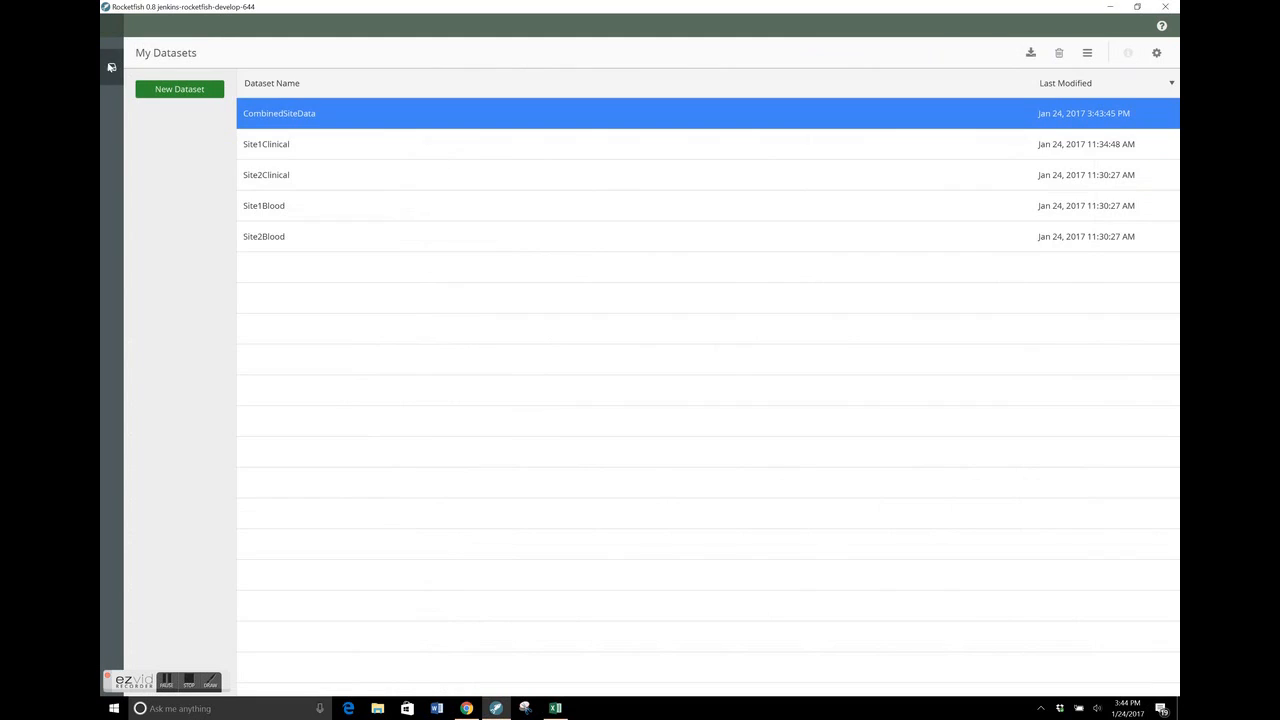
pyautogui.doubleClick(326, 203)
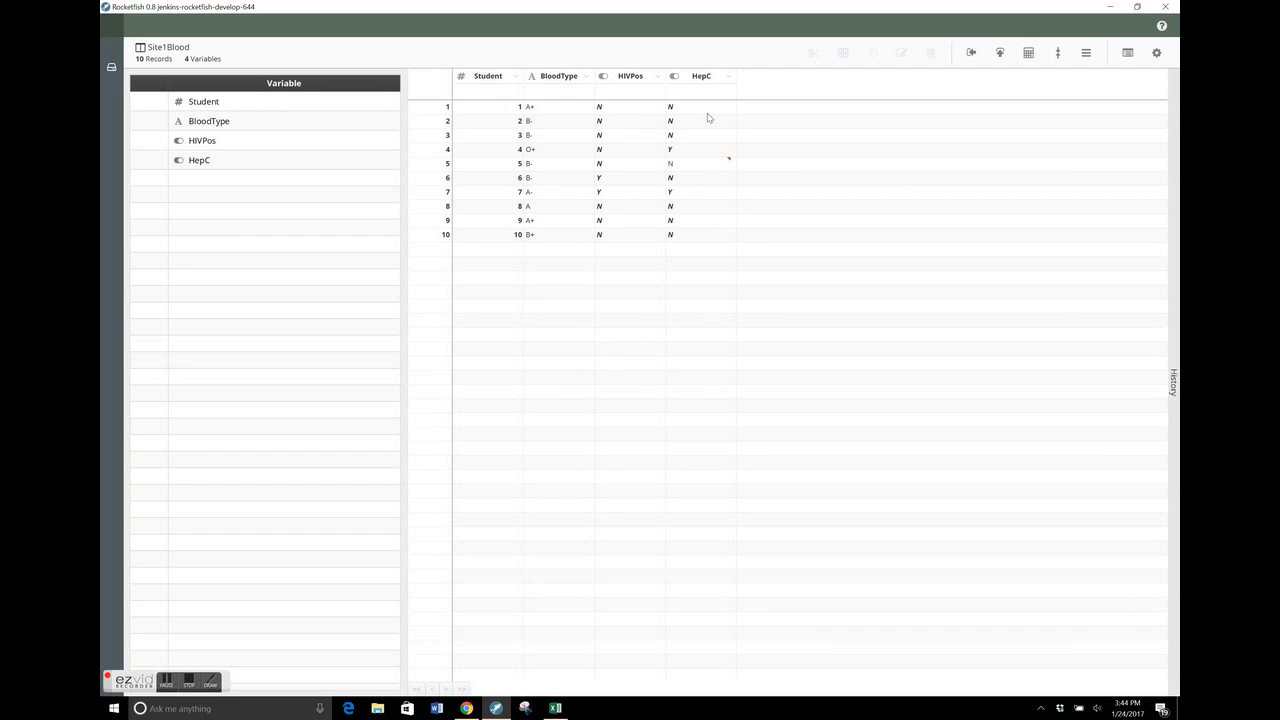
pyautogui.click(999, 54)
pyautogui.doubleClick(620, 356)
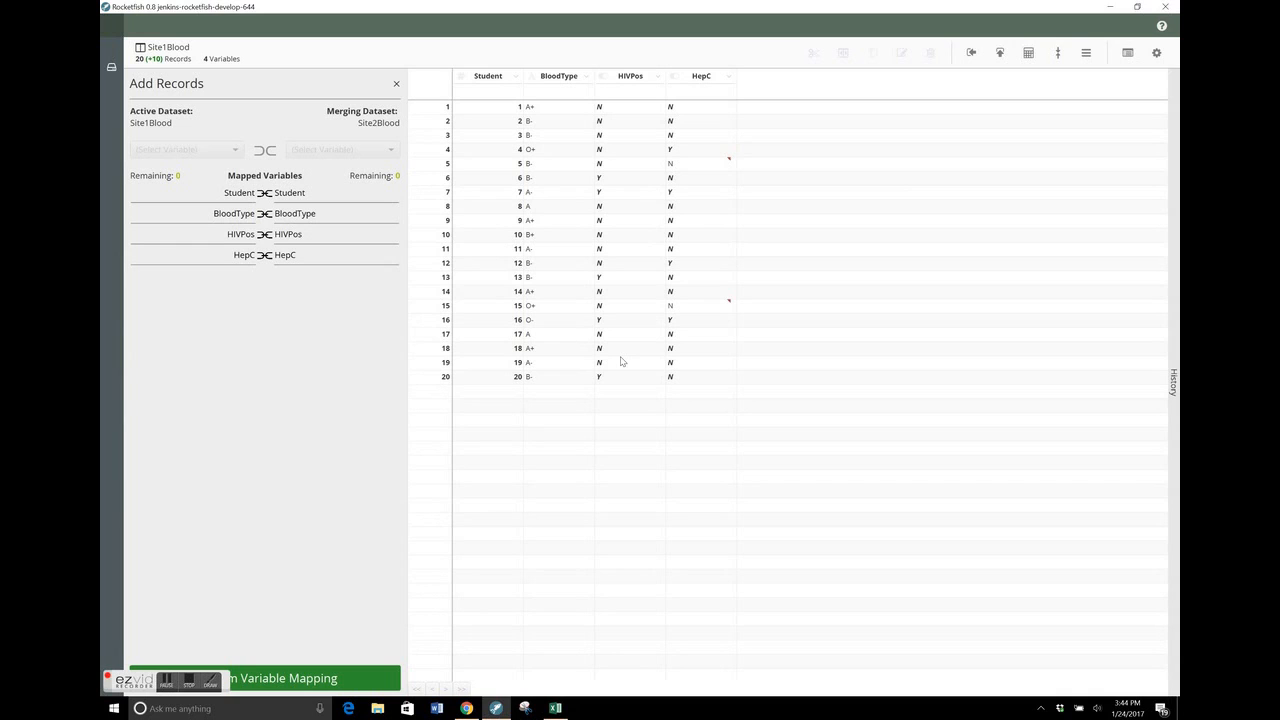
pyautogui.click(366, 680)
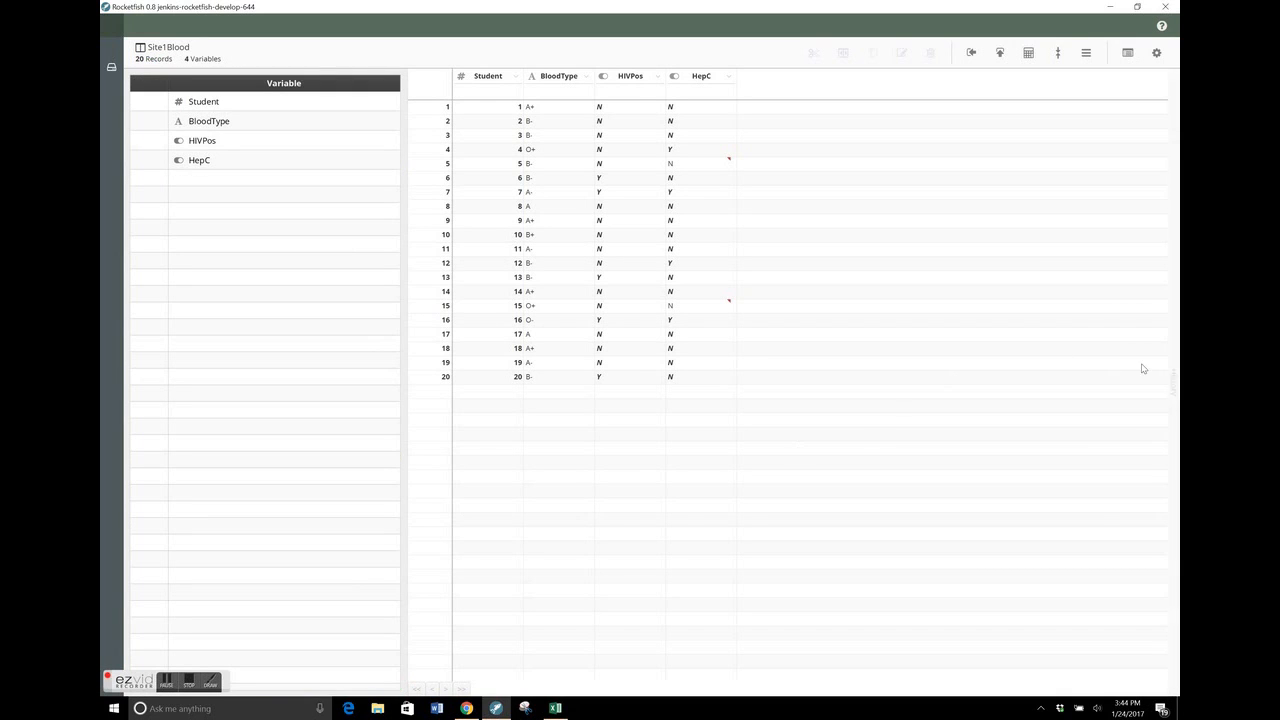
# Review the Add Records details in Site1Blood's history and duplicate the dataset
pyautogui.click(1170, 373)
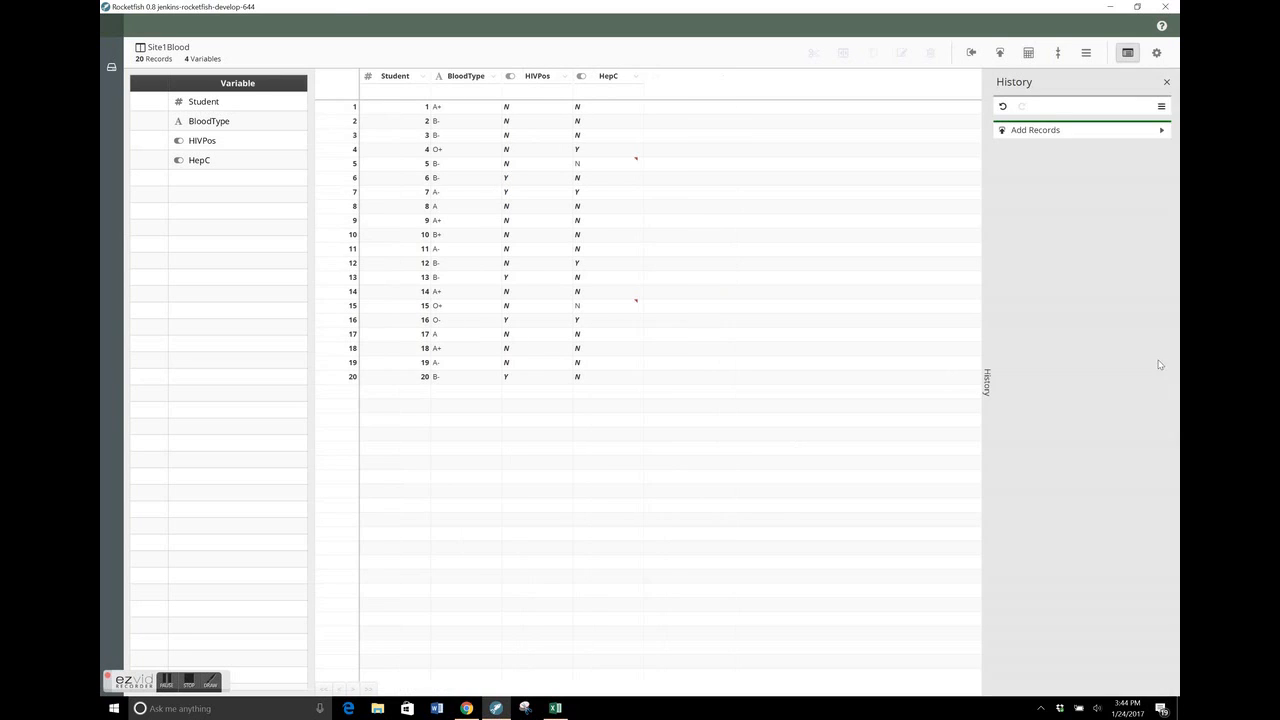
pyautogui.click(1161, 131)
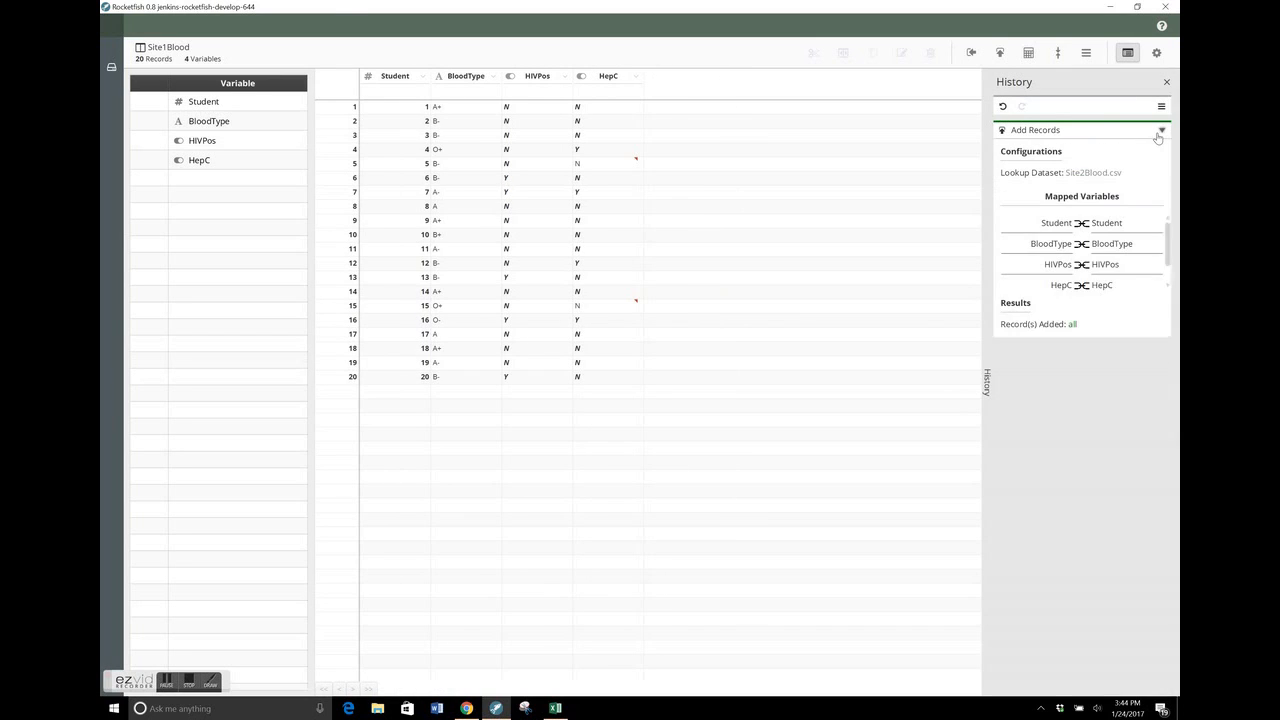
pyautogui.click(1088, 53)
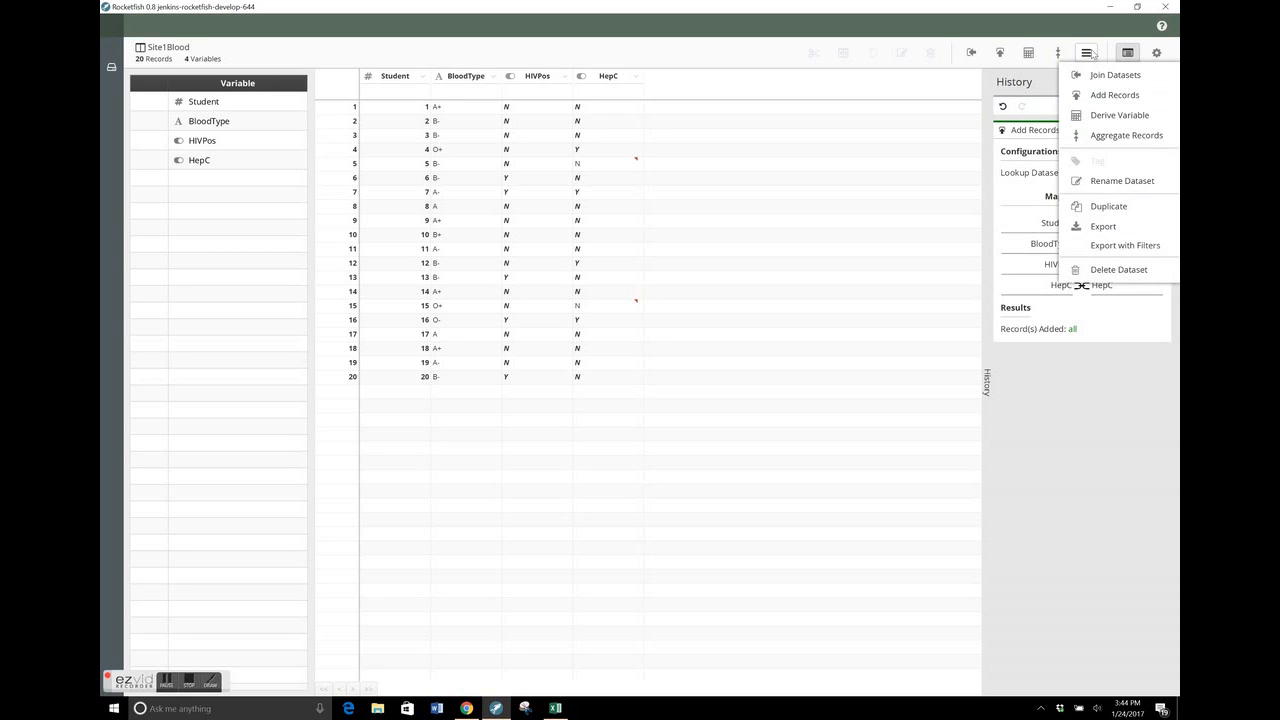
pyautogui.click(1106, 210)
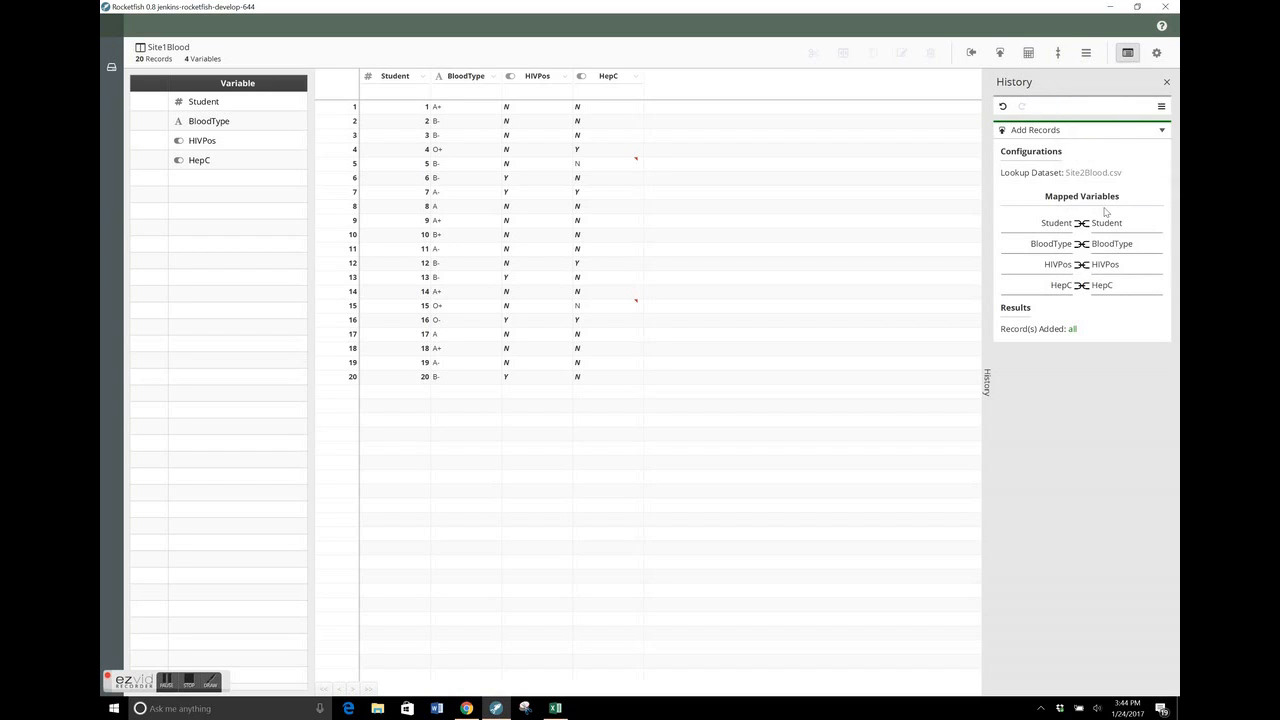
# Return to the dataset list and rename the copy of Site1Blood as CombinedBloodDataset
pyautogui.click(111, 67)
pyautogui.click(370, 125)
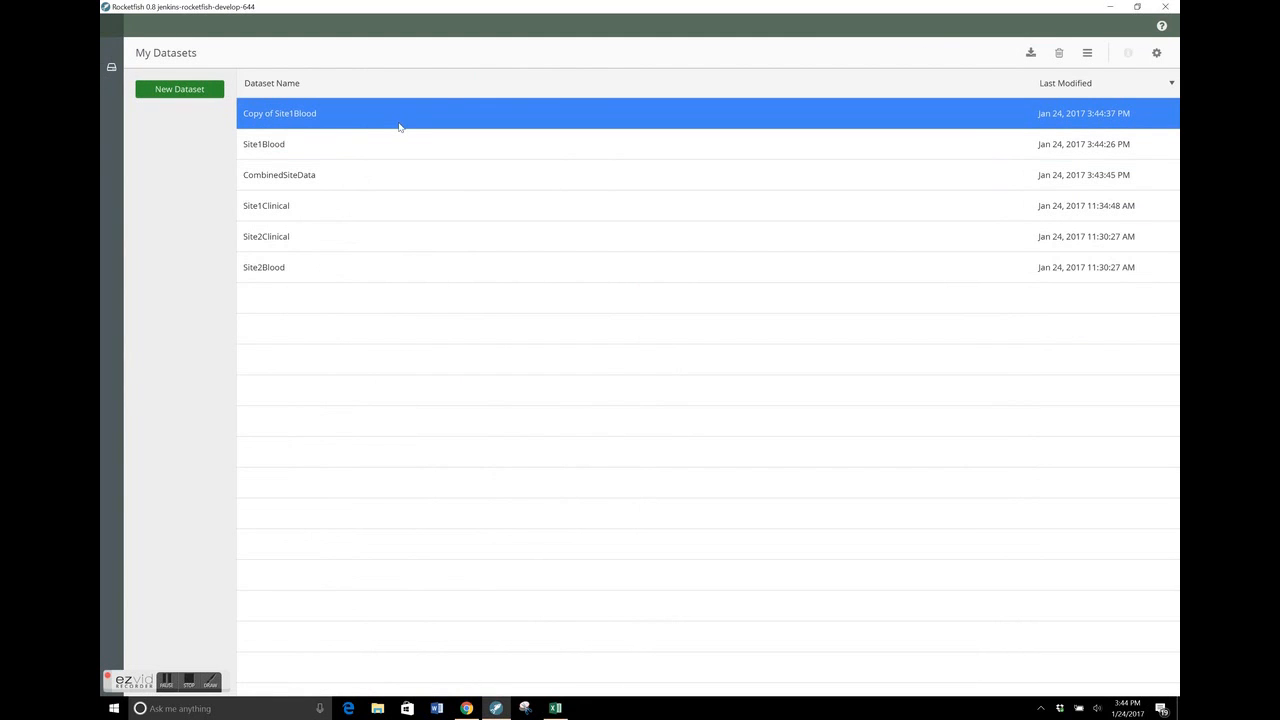
pyautogui.rightClick(400, 126)
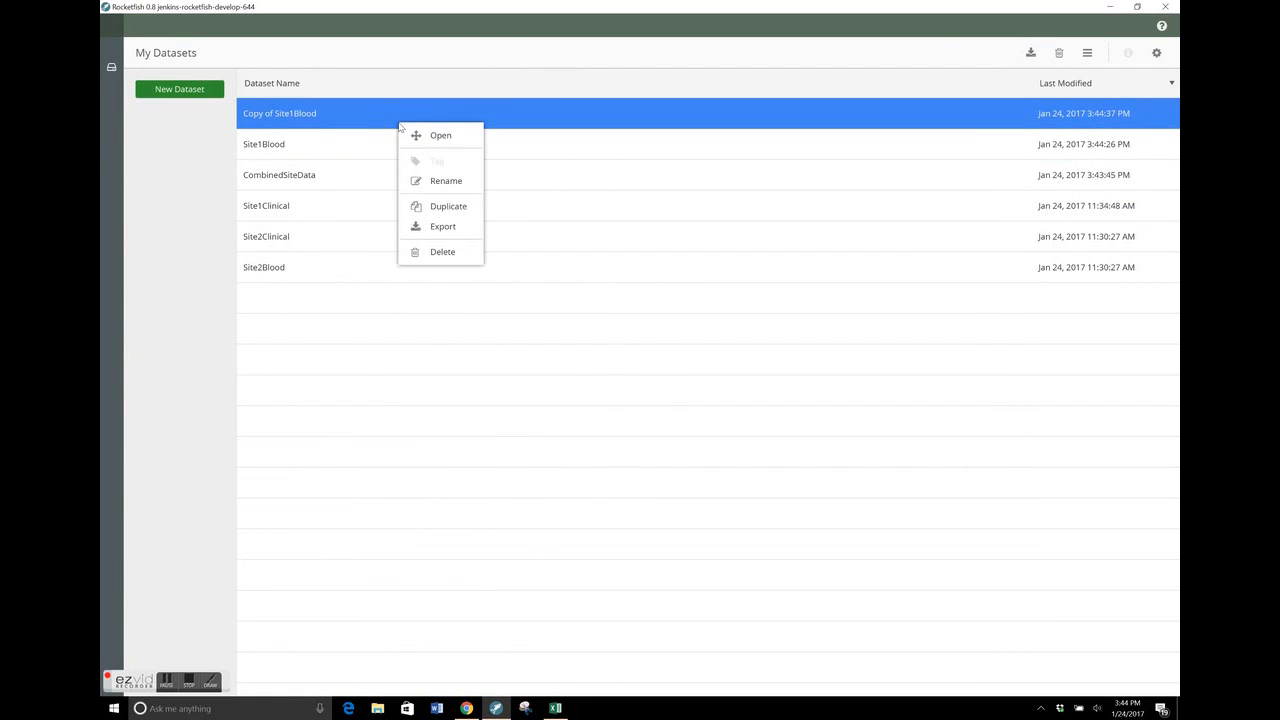
pyautogui.click(446, 181)
pyautogui.write('CombinedBloodDataset')
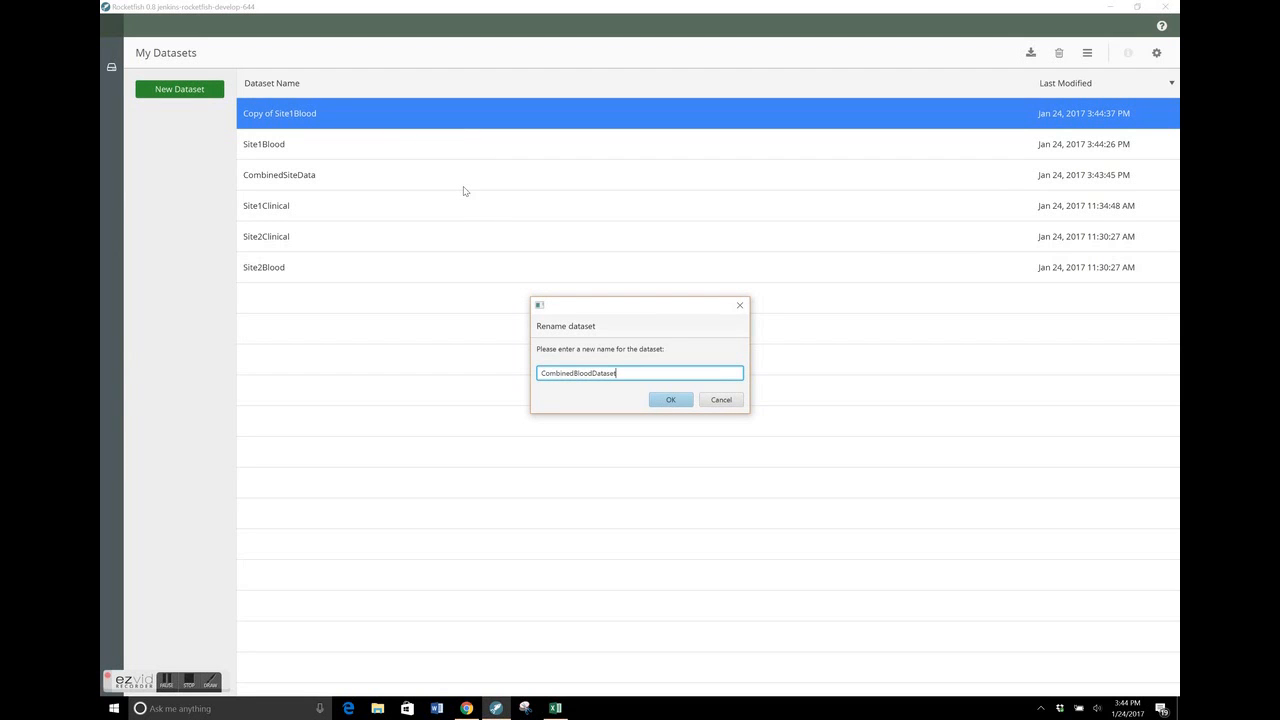
pyautogui.press('Return')
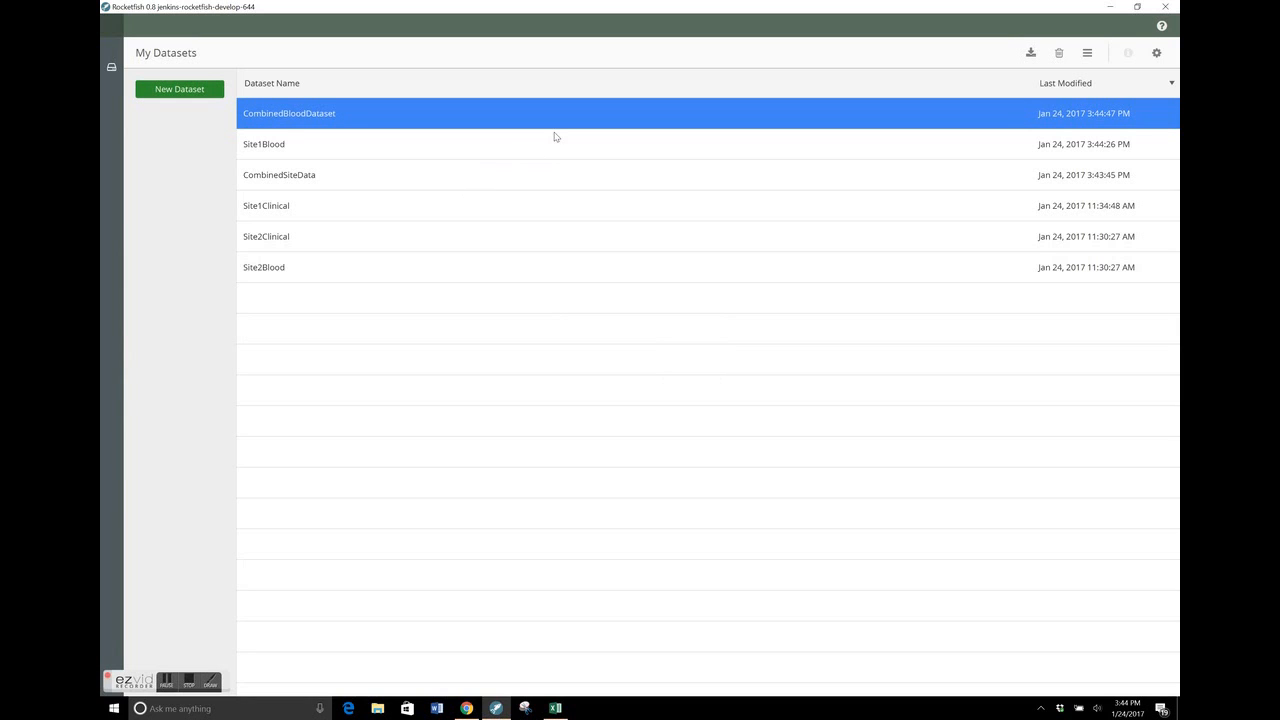
# Open CombinedSiteData, close its history, and set up a join with CombinedBloodDataset on the Student key
pyautogui.click(438, 184)
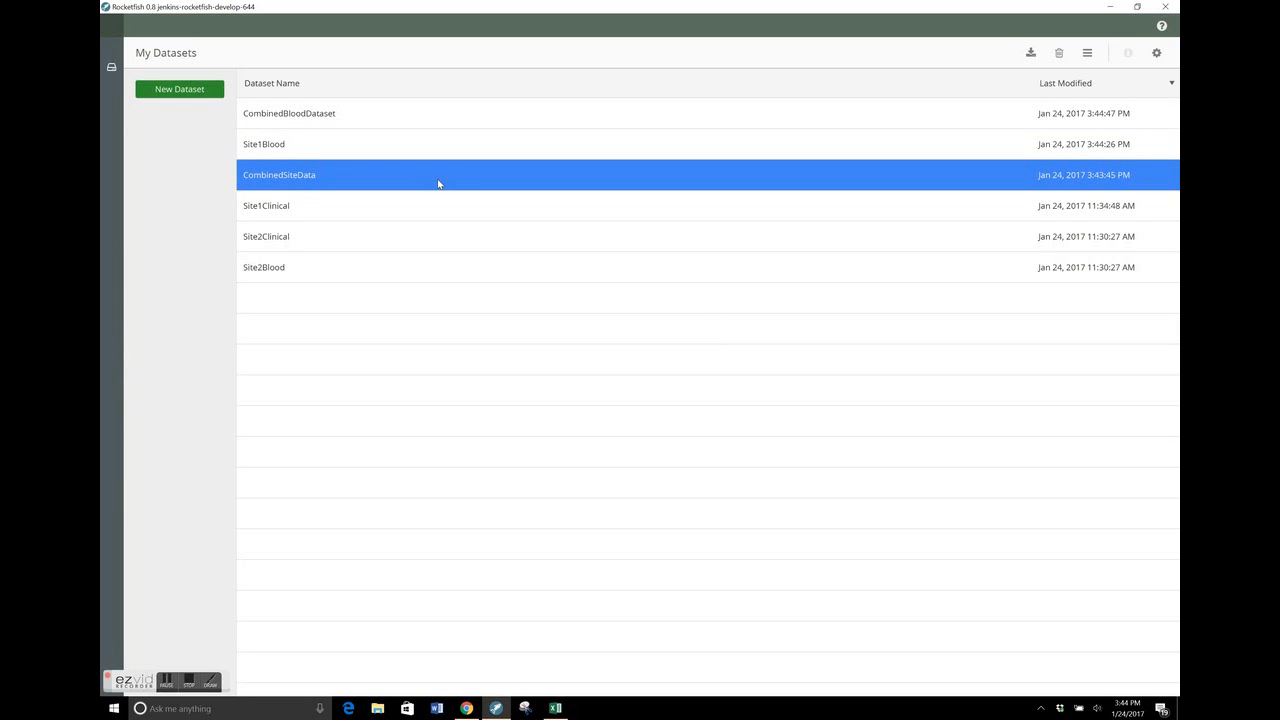
pyautogui.doubleClick(438, 184)
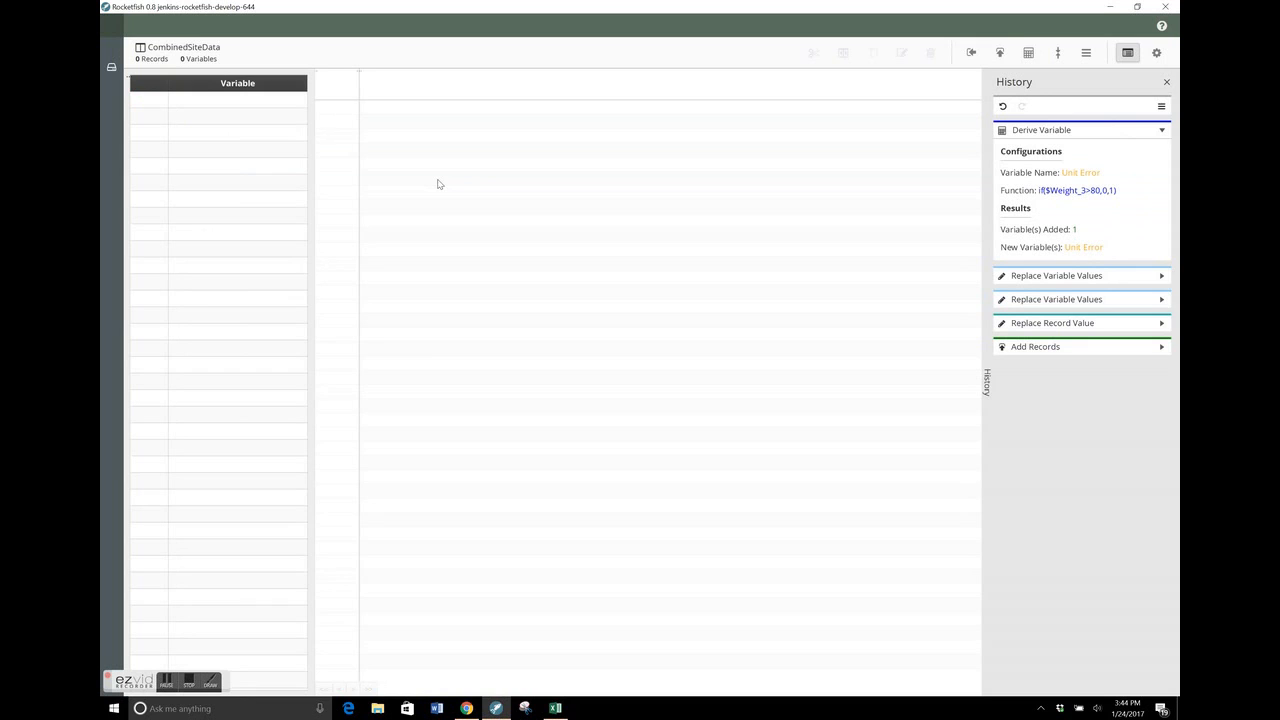
pyautogui.click(1167, 84)
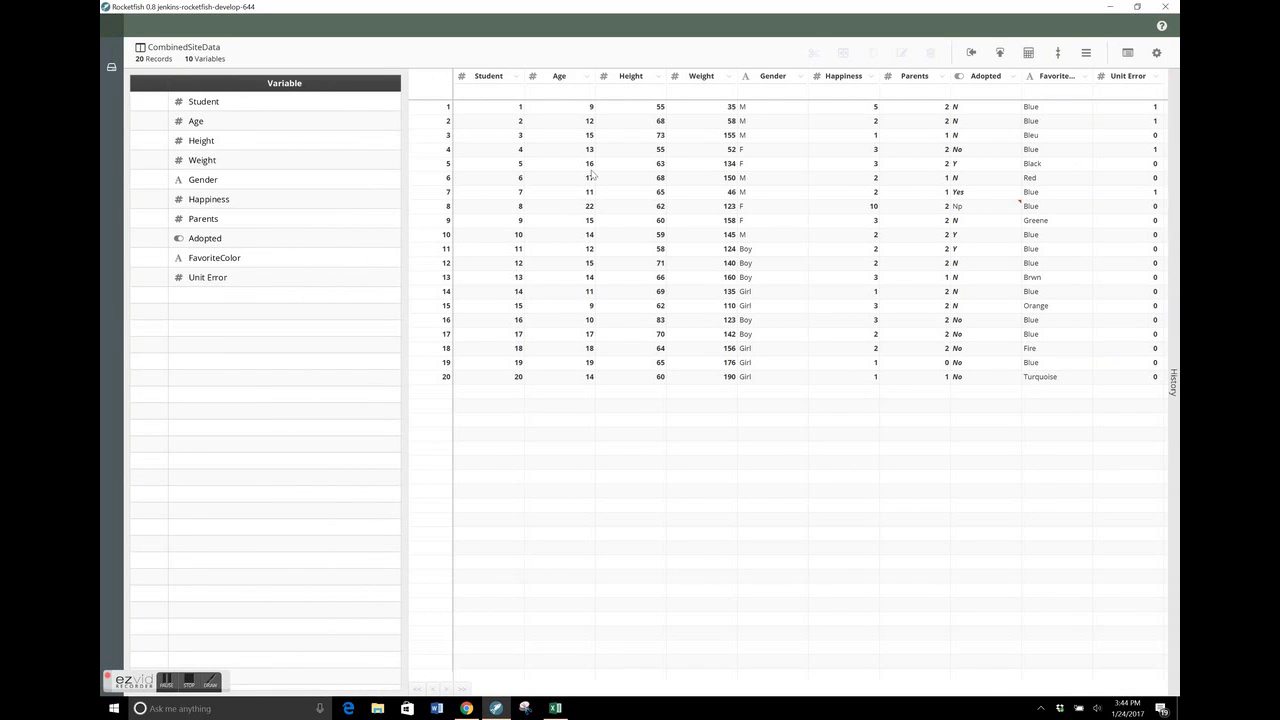
pyautogui.click(972, 54)
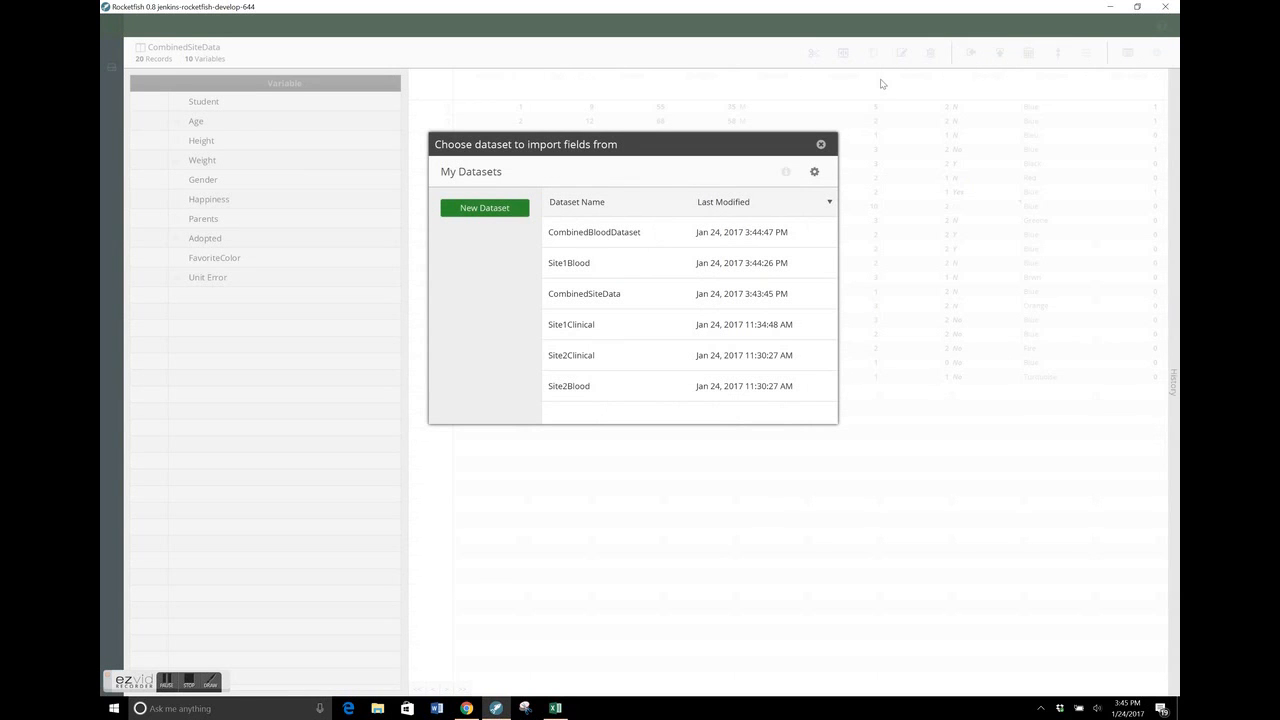
pyautogui.click(629, 237)
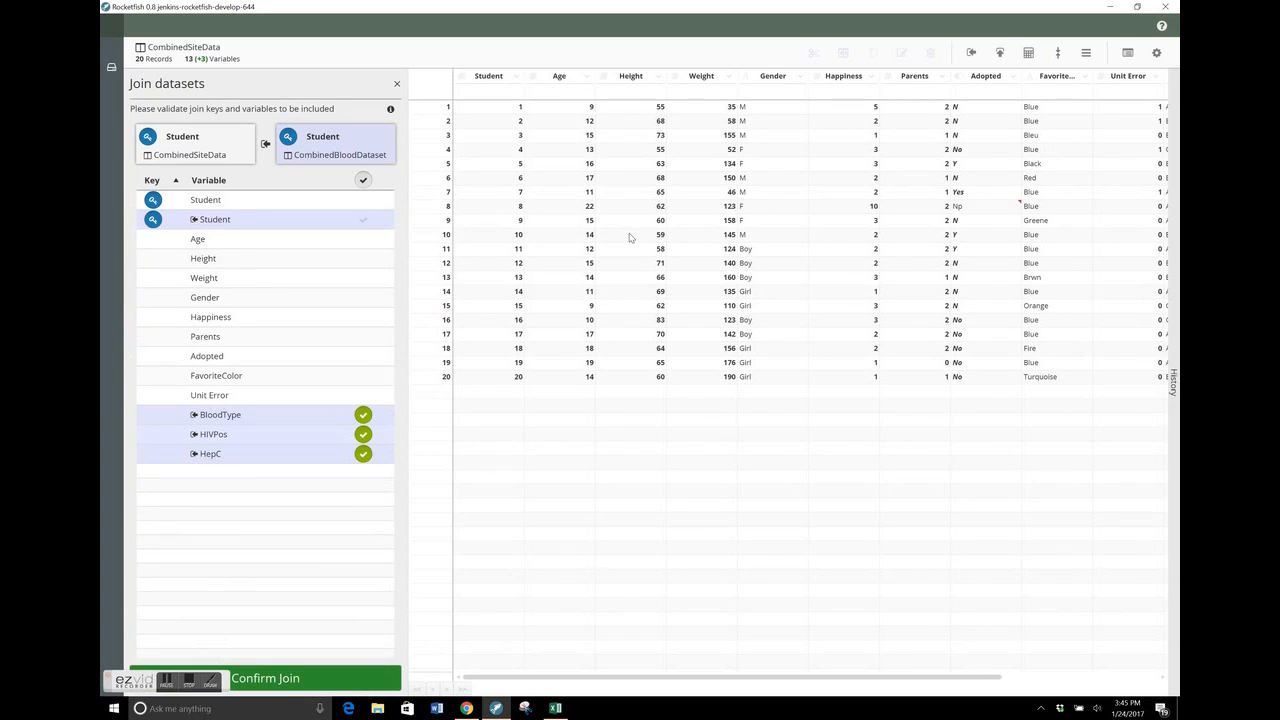
pyautogui.hscroll(5, 630, 237)
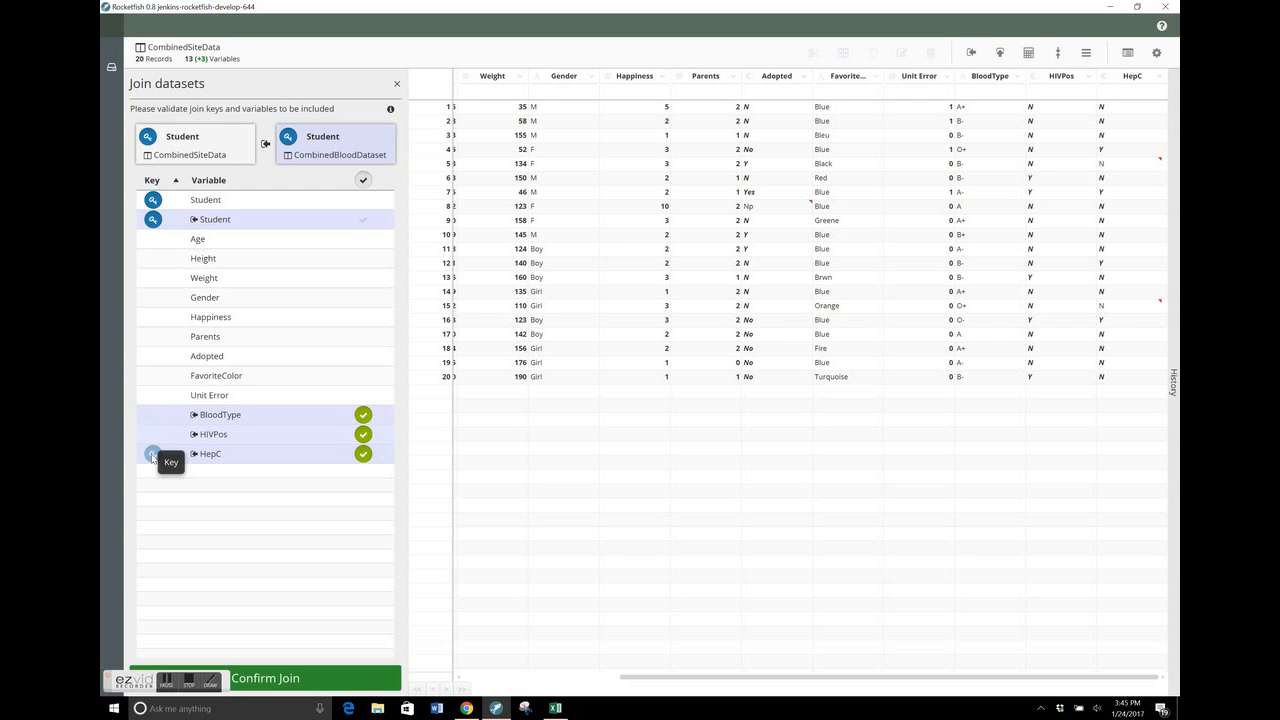
# Try including only HIVPos and HepC from CombinedBloodDataset in the join, then include all of its variables again
pyautogui.click(363, 179)
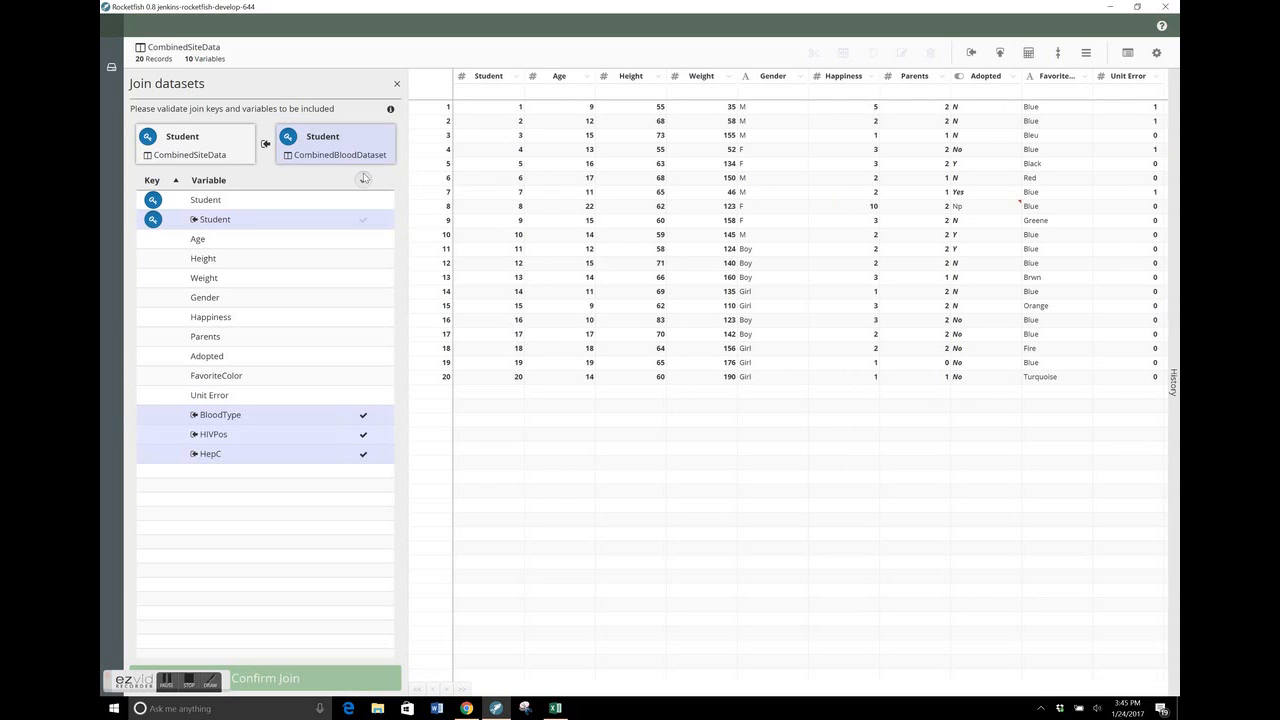
pyautogui.click(363, 434)
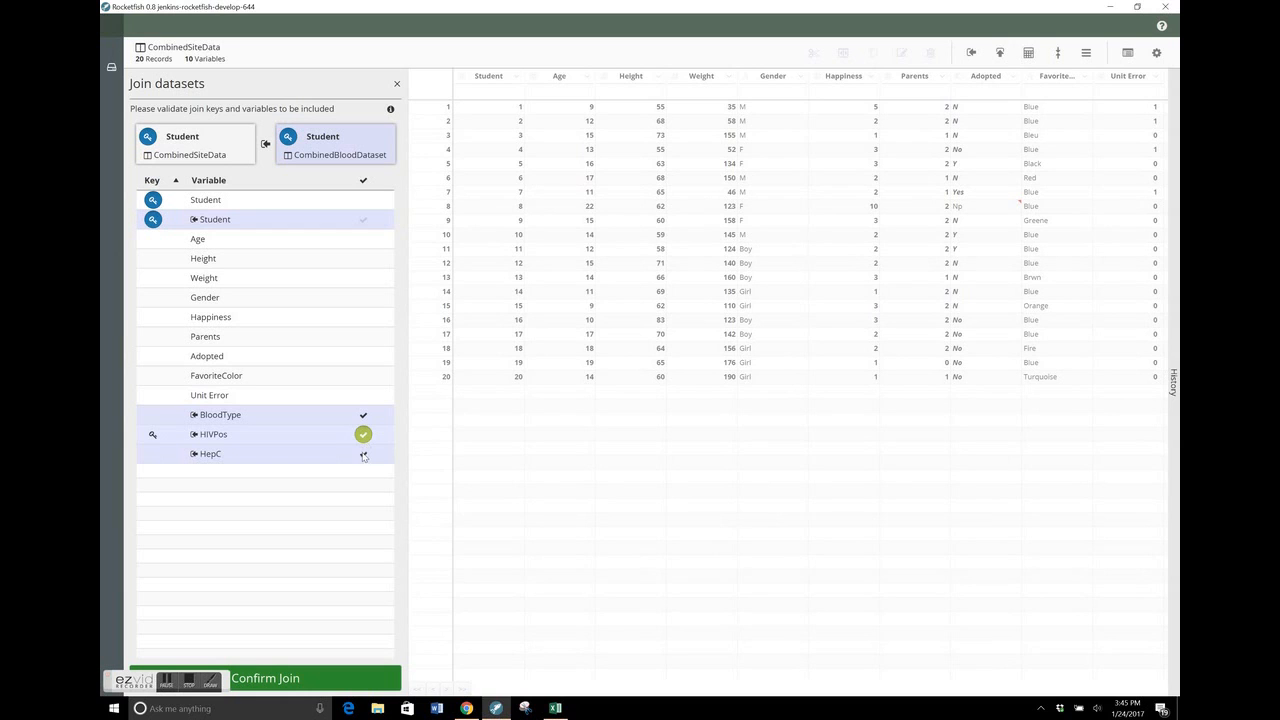
pyautogui.click(363, 455)
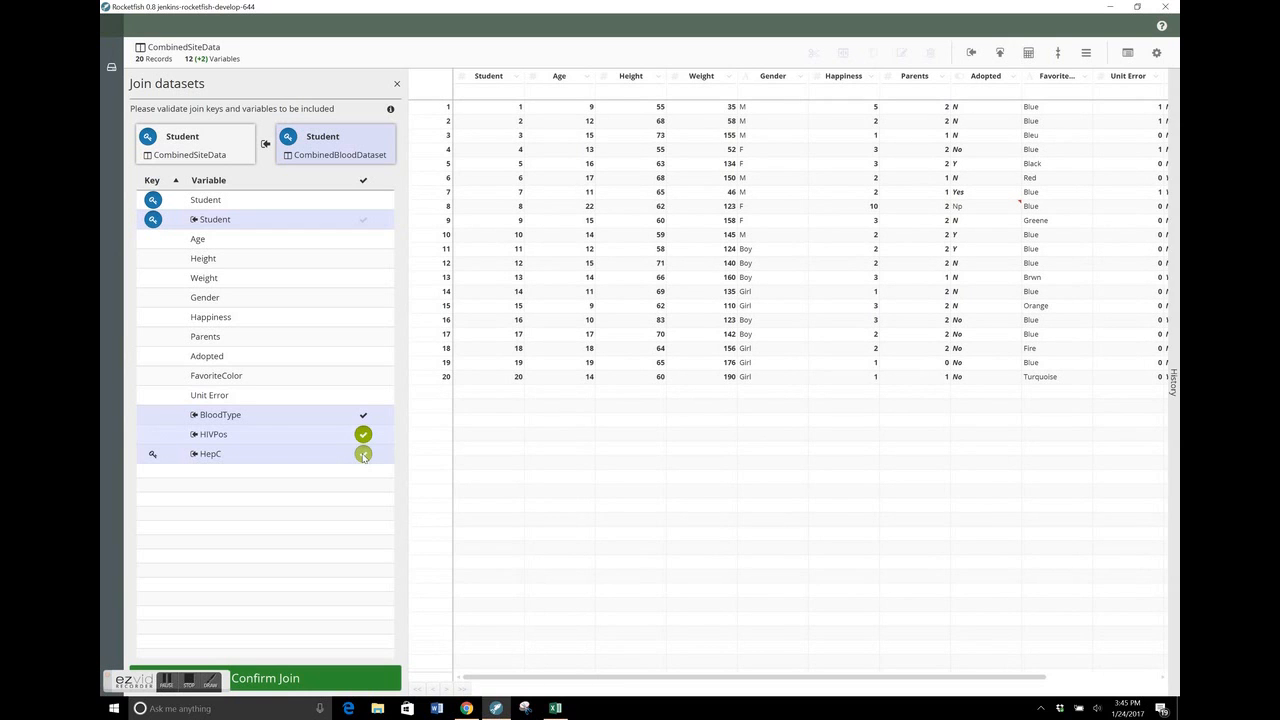
pyautogui.hscroll(3, 1020, 287)
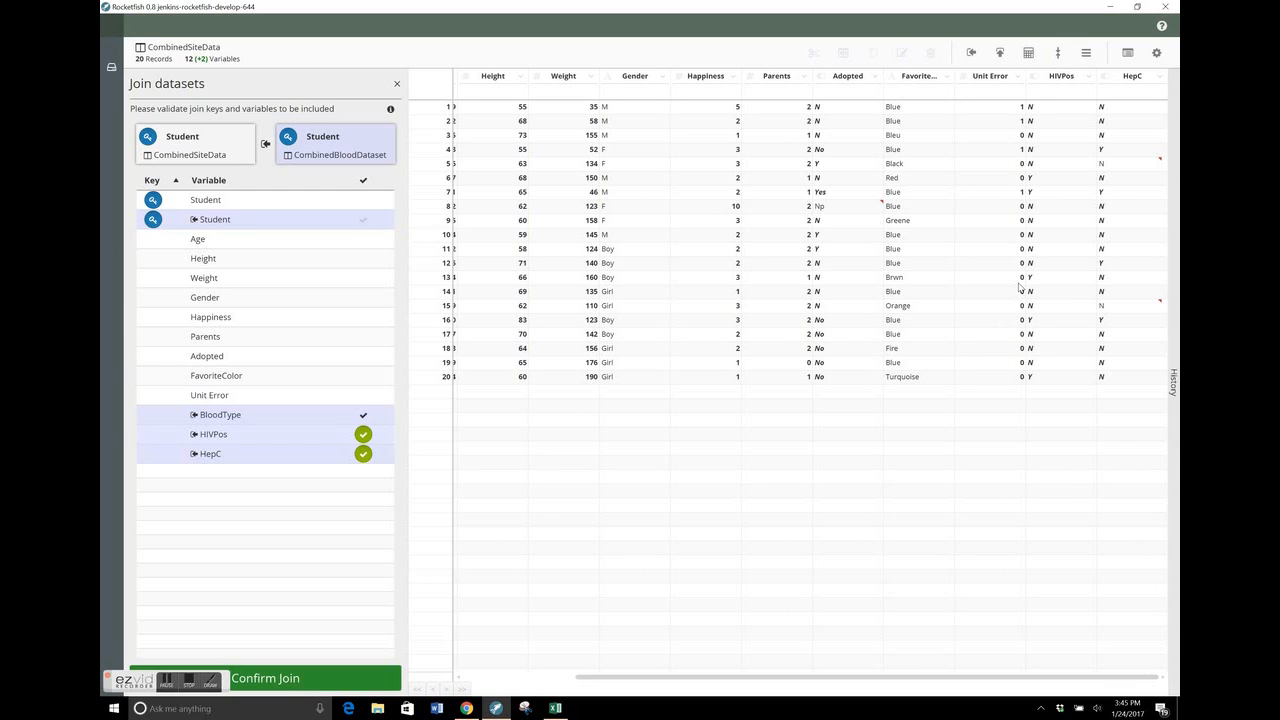
pyautogui.click(366, 179)
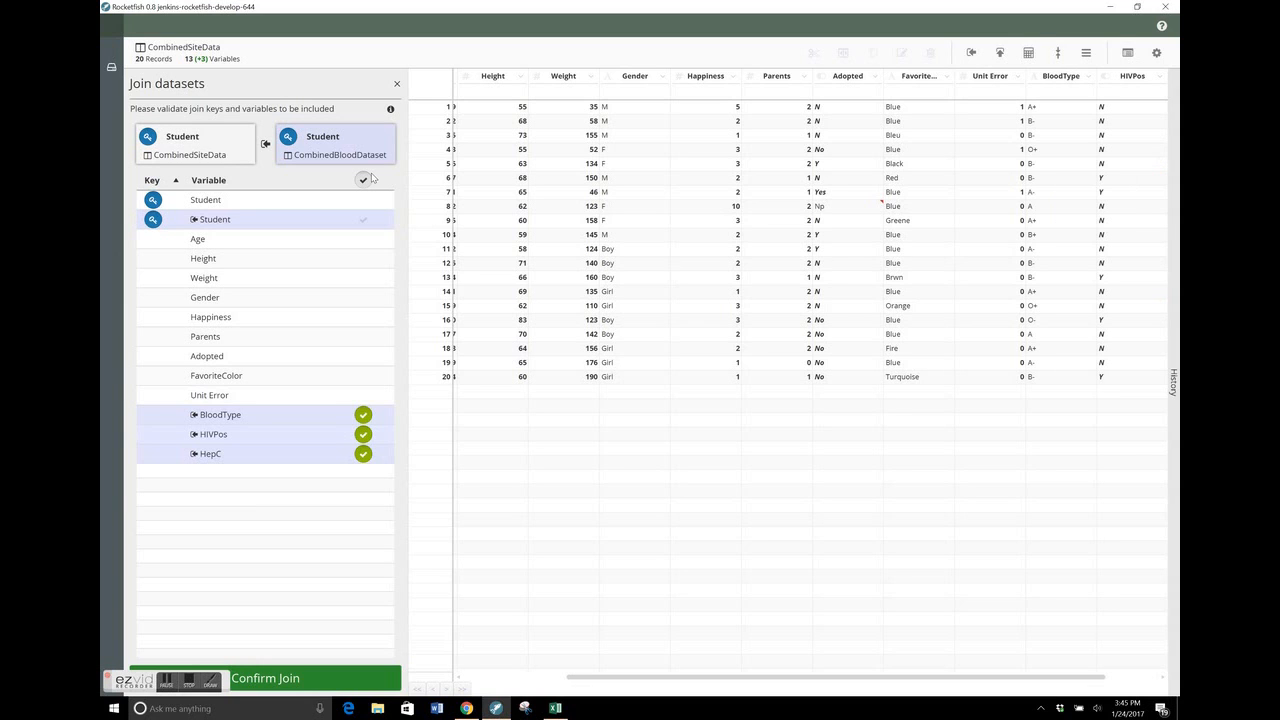
# Toggle the incoming variables off and on so BloodType, HIVPos and HepC are included, and confirm the join
pyautogui.click(368, 178)
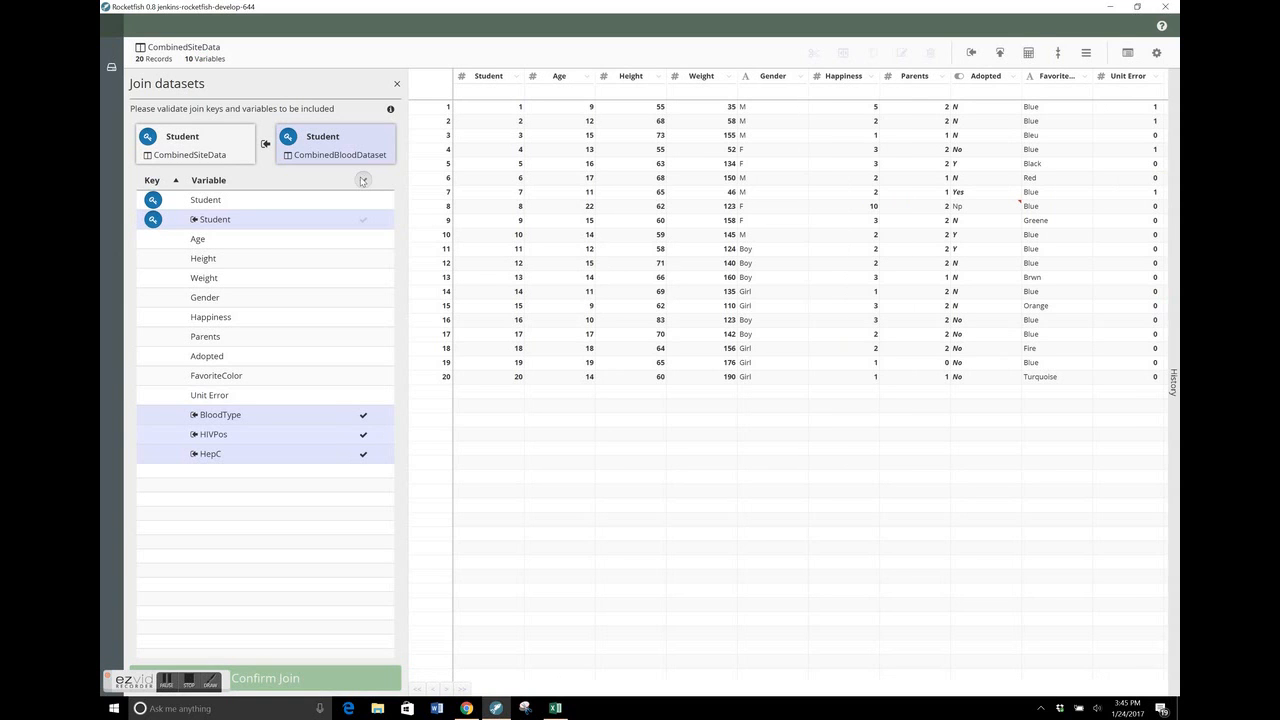
pyautogui.click(363, 179)
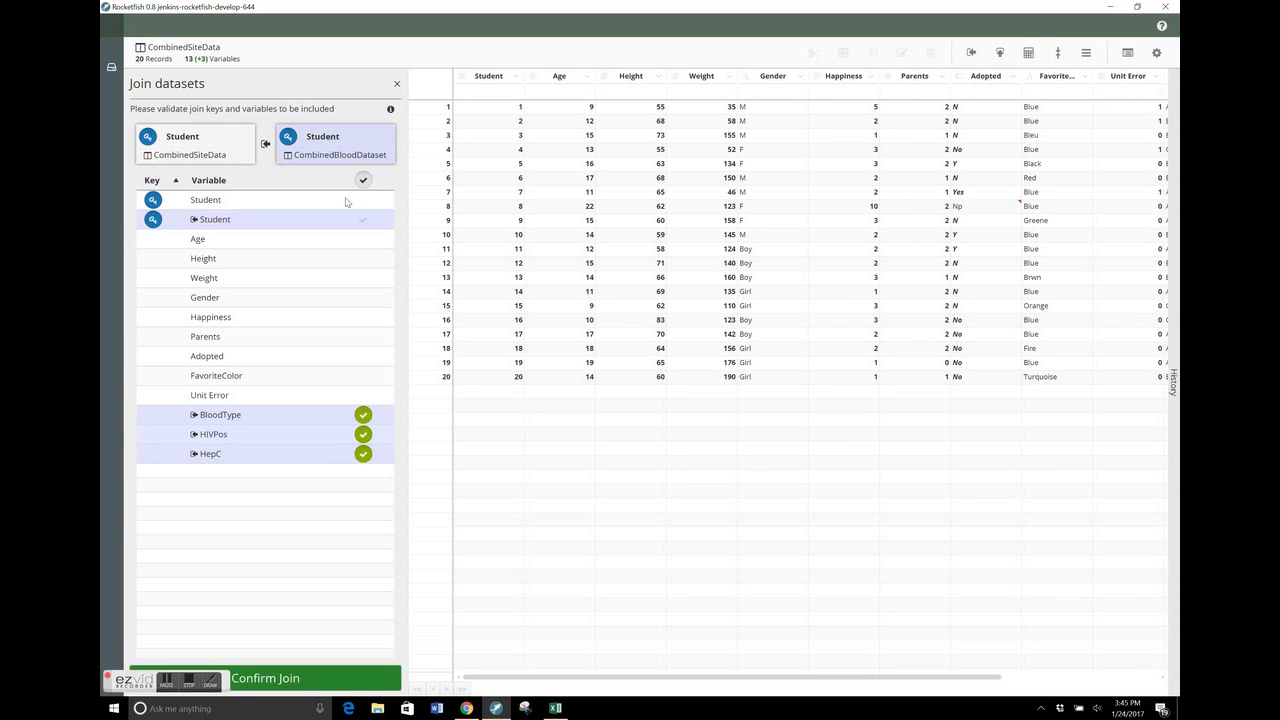
pyautogui.click(328, 679)
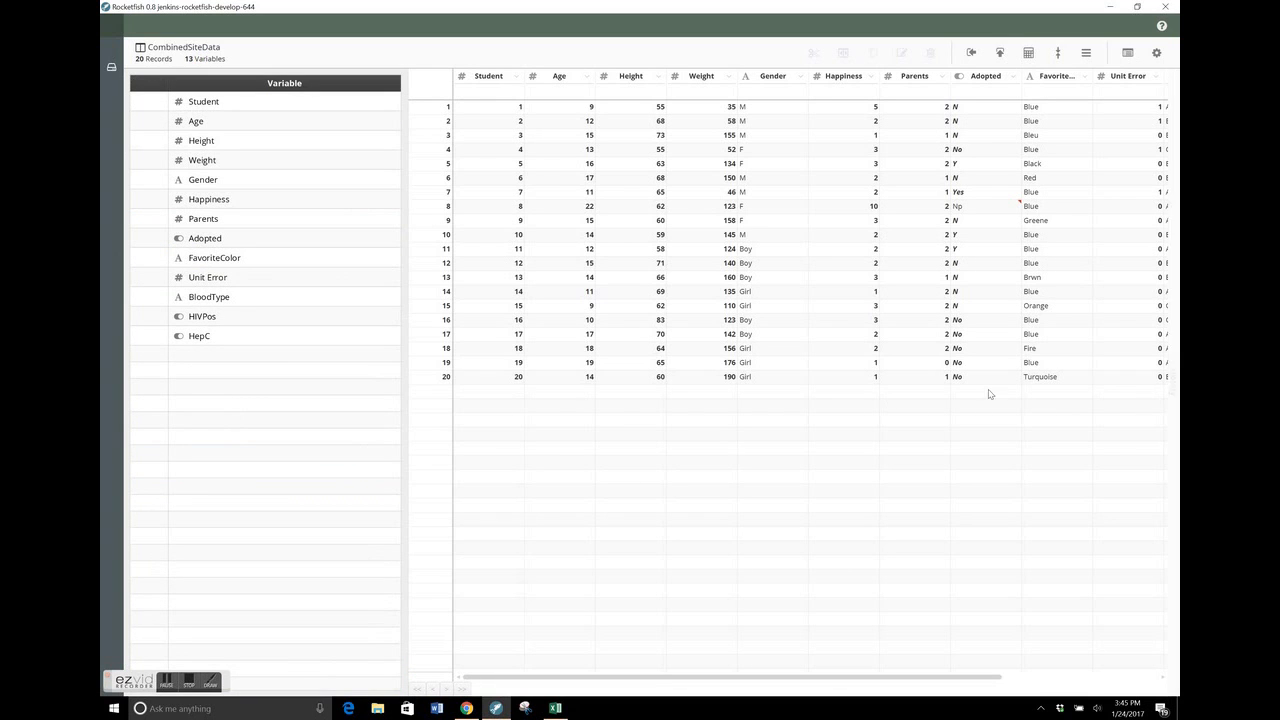
# Review the Join Datasets entry in the history of CombinedSiteData, including its keys and new variables, and close the history
pyautogui.click(1172, 309)
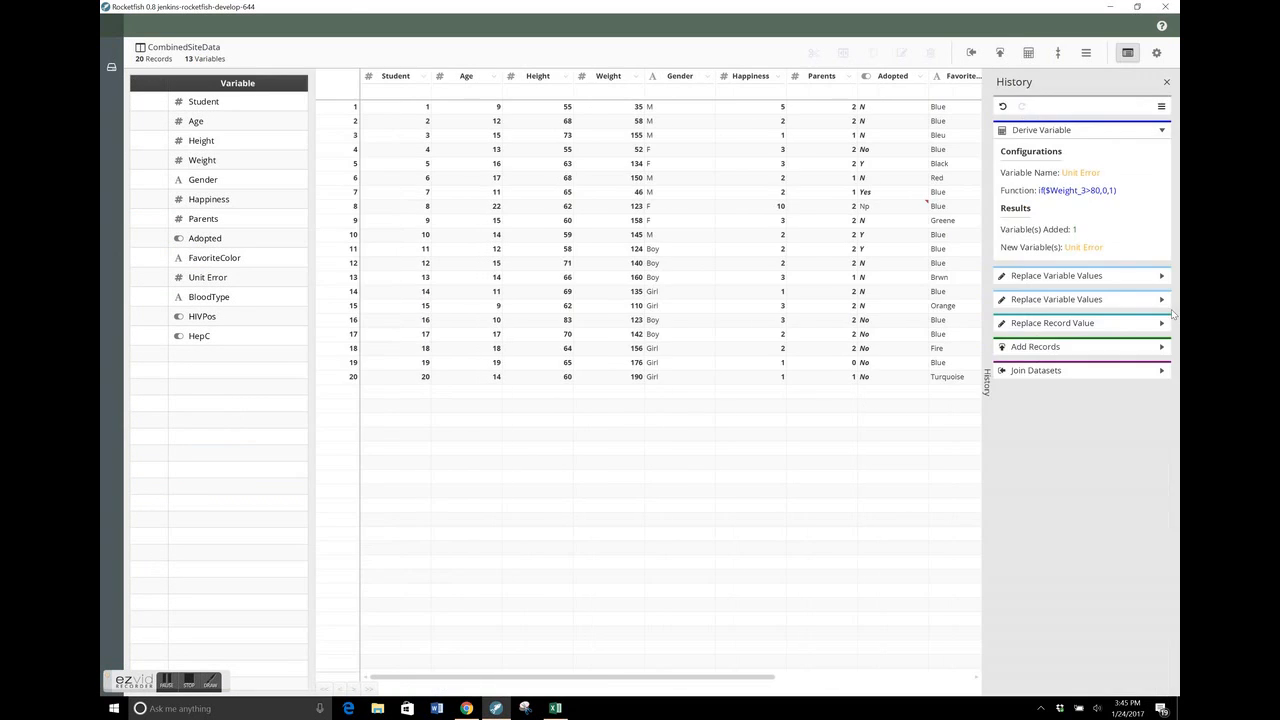
pyautogui.click(1150, 373)
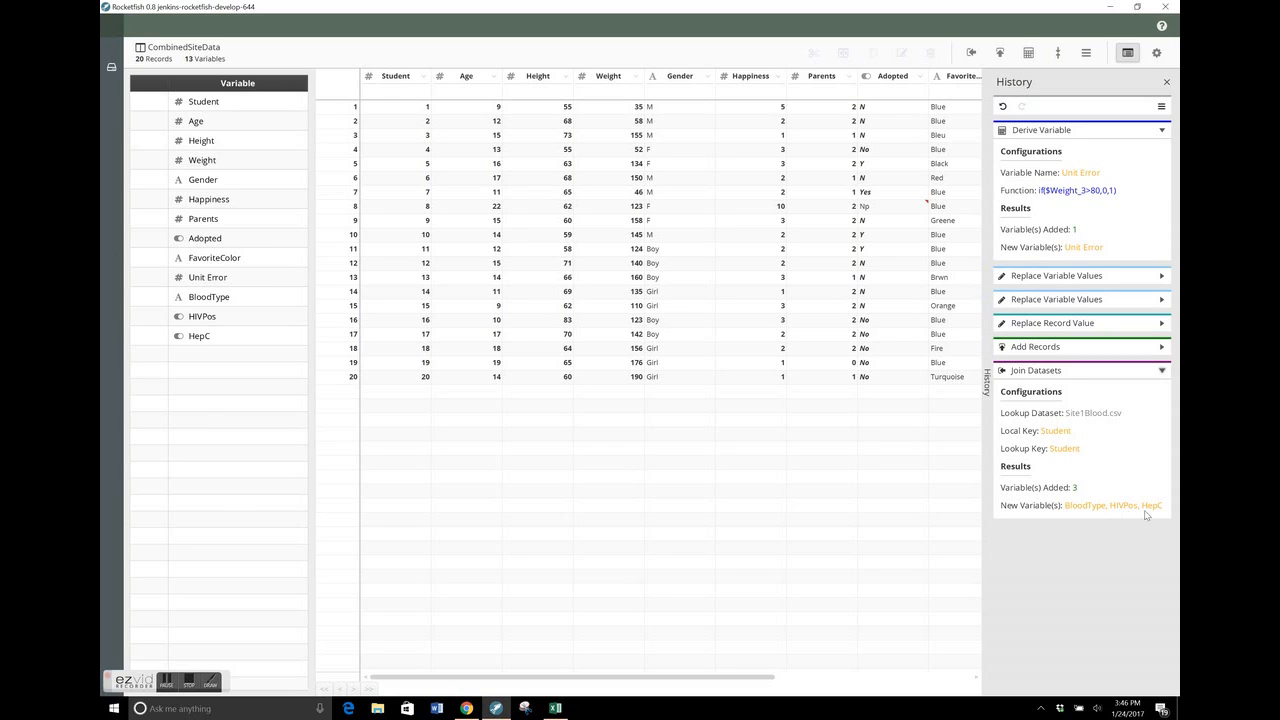
pyautogui.click(1163, 369)
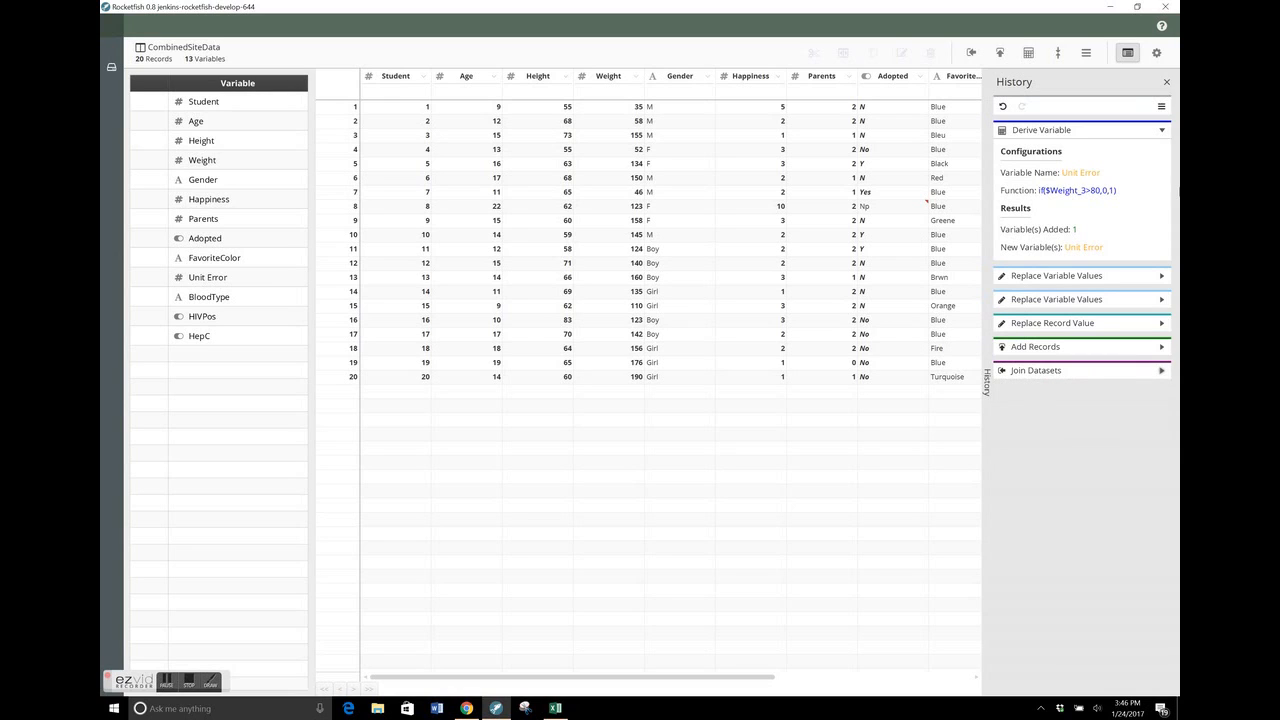
pyautogui.click(1166, 84)
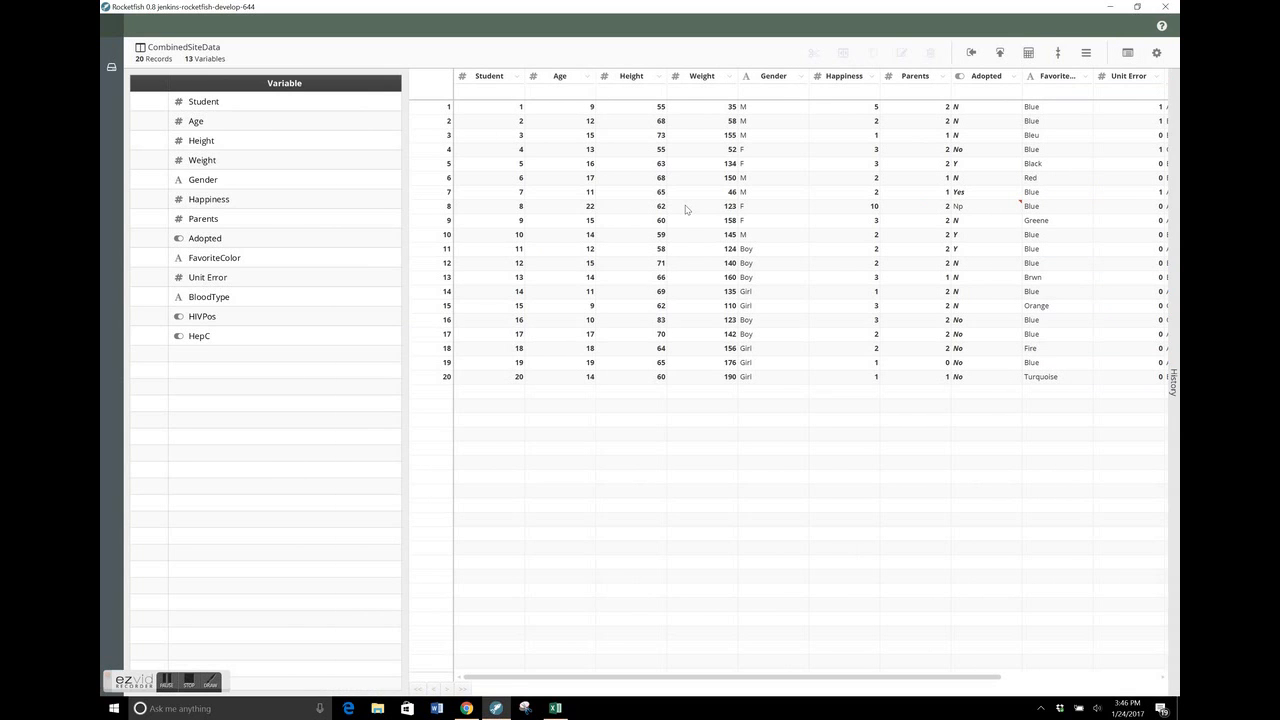
# Switch to the ReadyDatasetTemplate workbook in Excel and open the Site2Clinical worksheet
pyautogui.hotkey('alt', 'Tab')
pyautogui.press('Tab')
pyautogui.press('Tab')
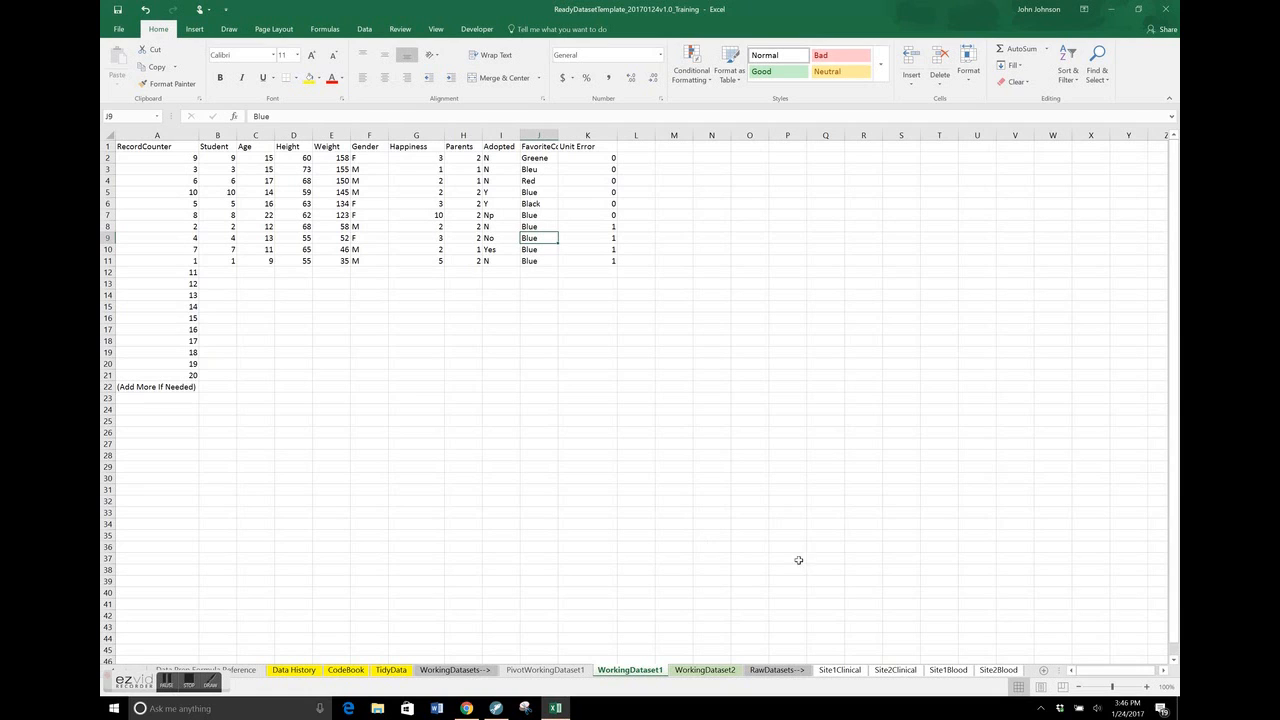
pyautogui.click(893, 670)
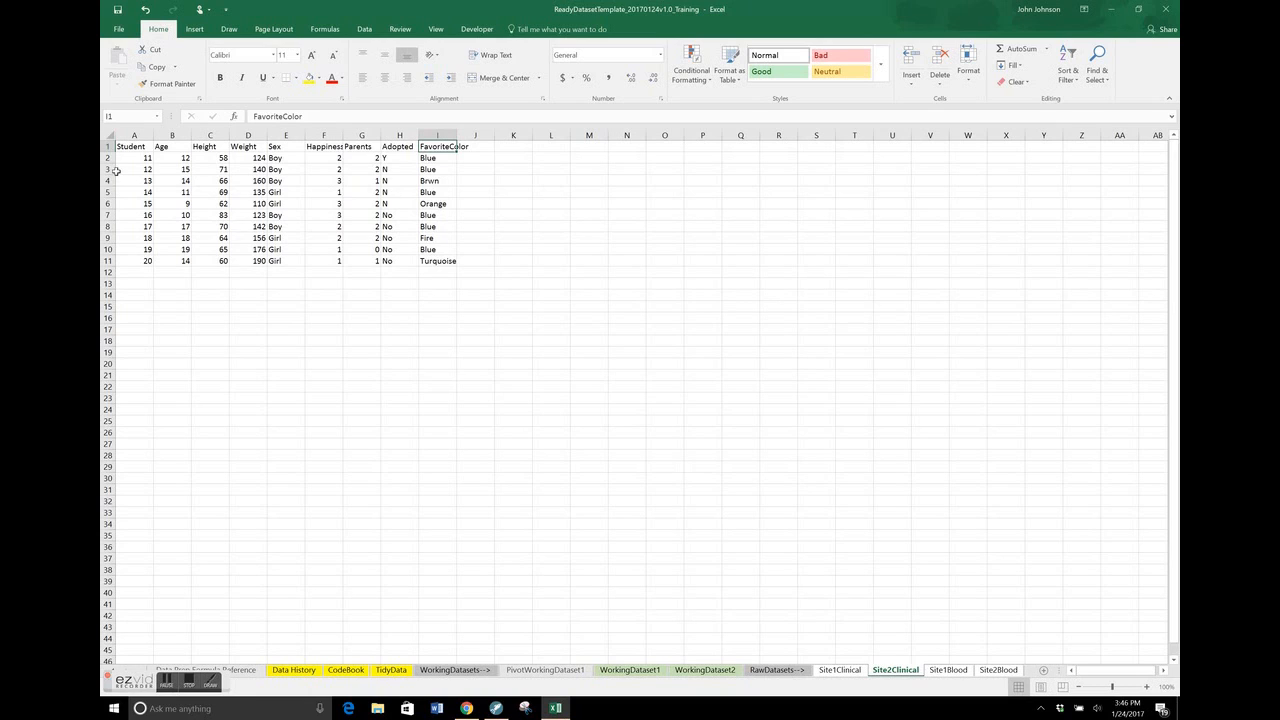
pyautogui.click(211, 189)
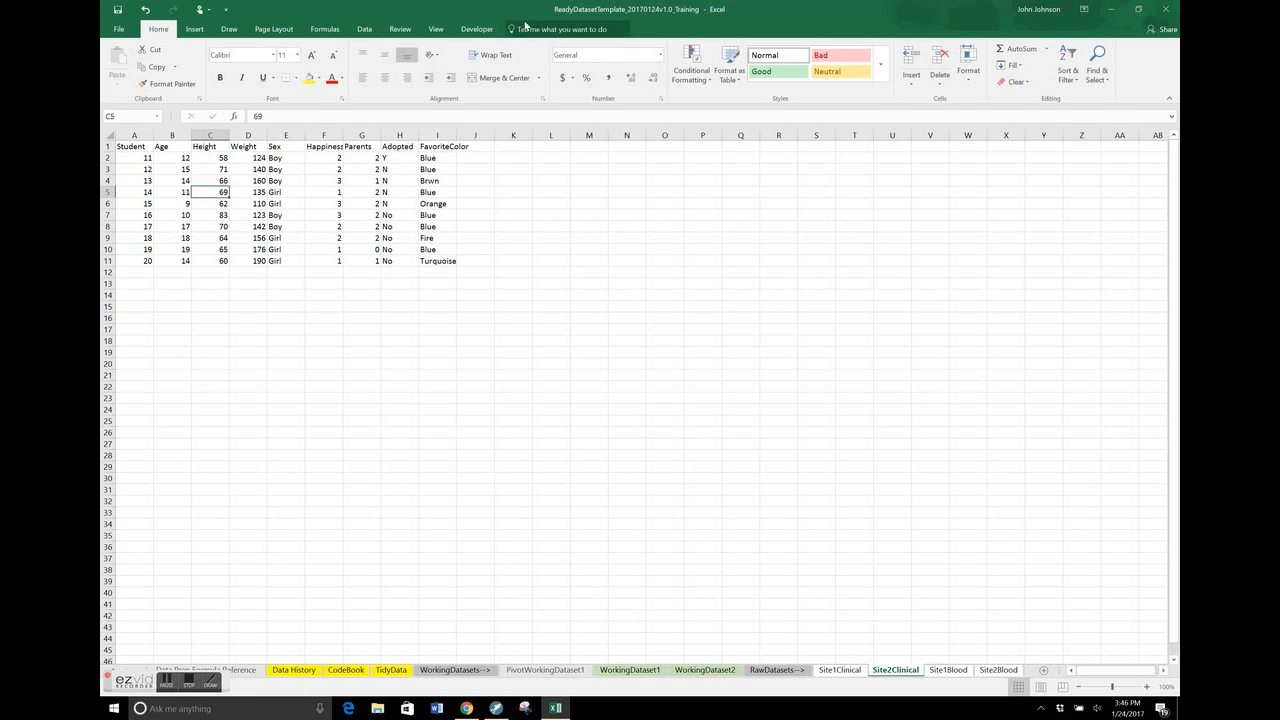
# Try to unprotect the Site2Clinical worksheet
pyautogui.click(398, 29)
pyautogui.click(529, 75)
pyautogui.press('Return')
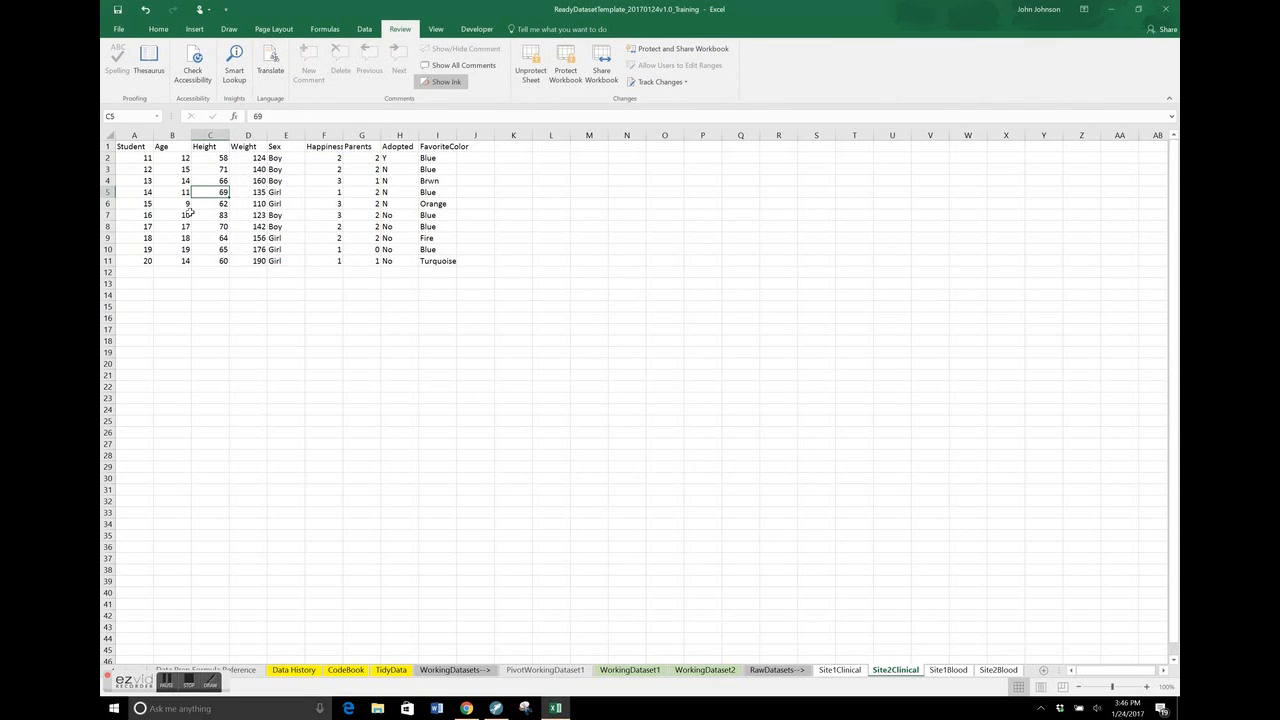
# Copy all Site2Clinical data, including its headers, and paste it into WorkingDataset1 starting at cell B12, beneath the existing records
pyautogui.hotkey('ctrl', 'a')
pyautogui.hotkey('ctrl', 'c')
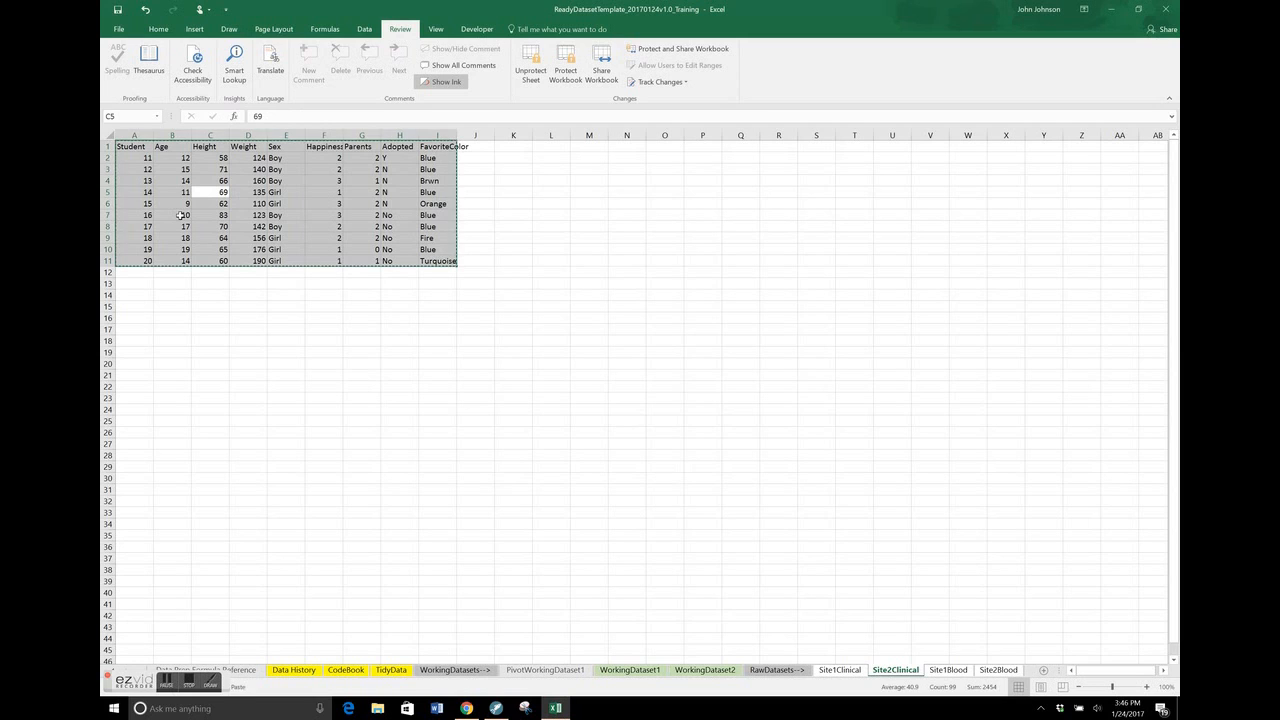
pyautogui.click(616, 675)
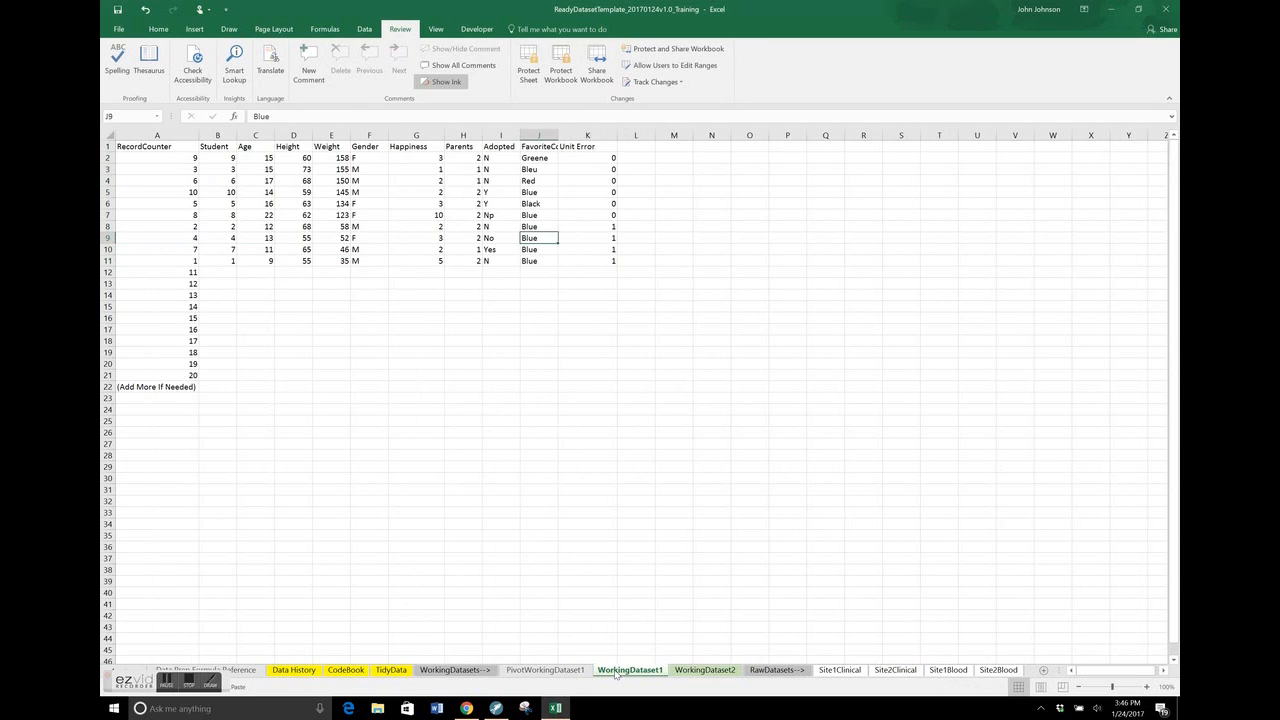
pyautogui.click(227, 275)
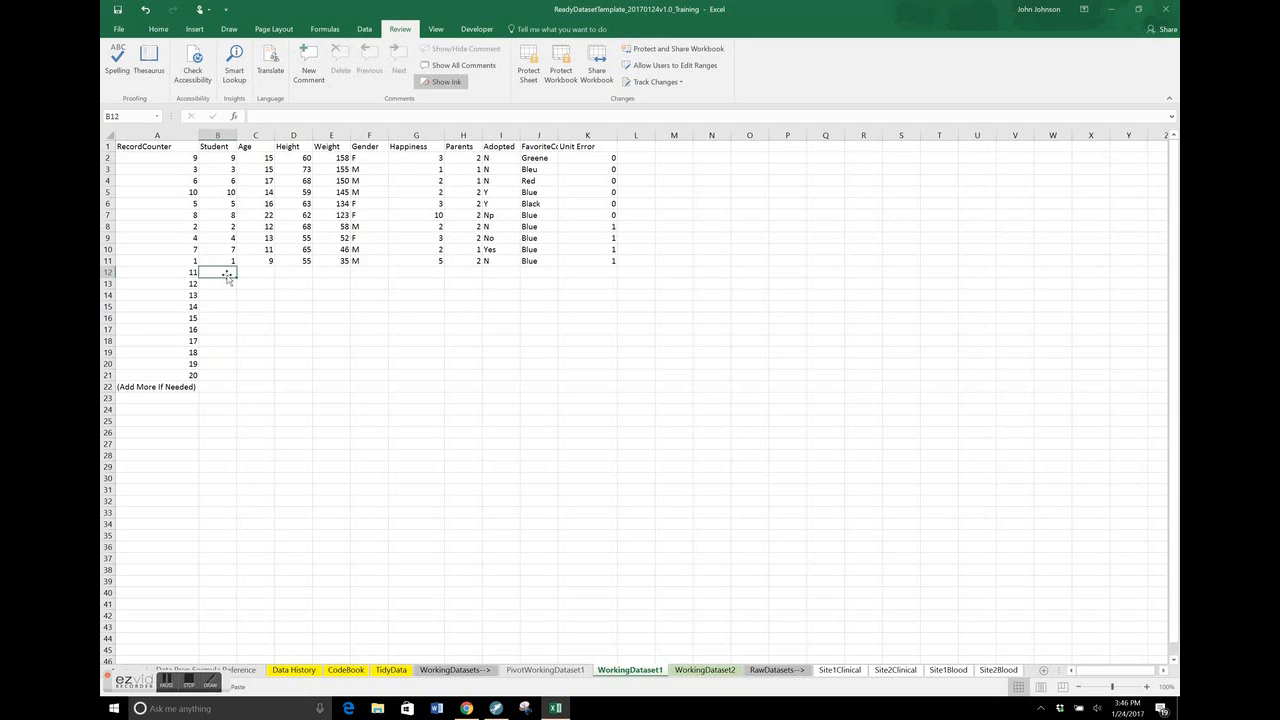
pyautogui.hotkey('ctrl', 'v')
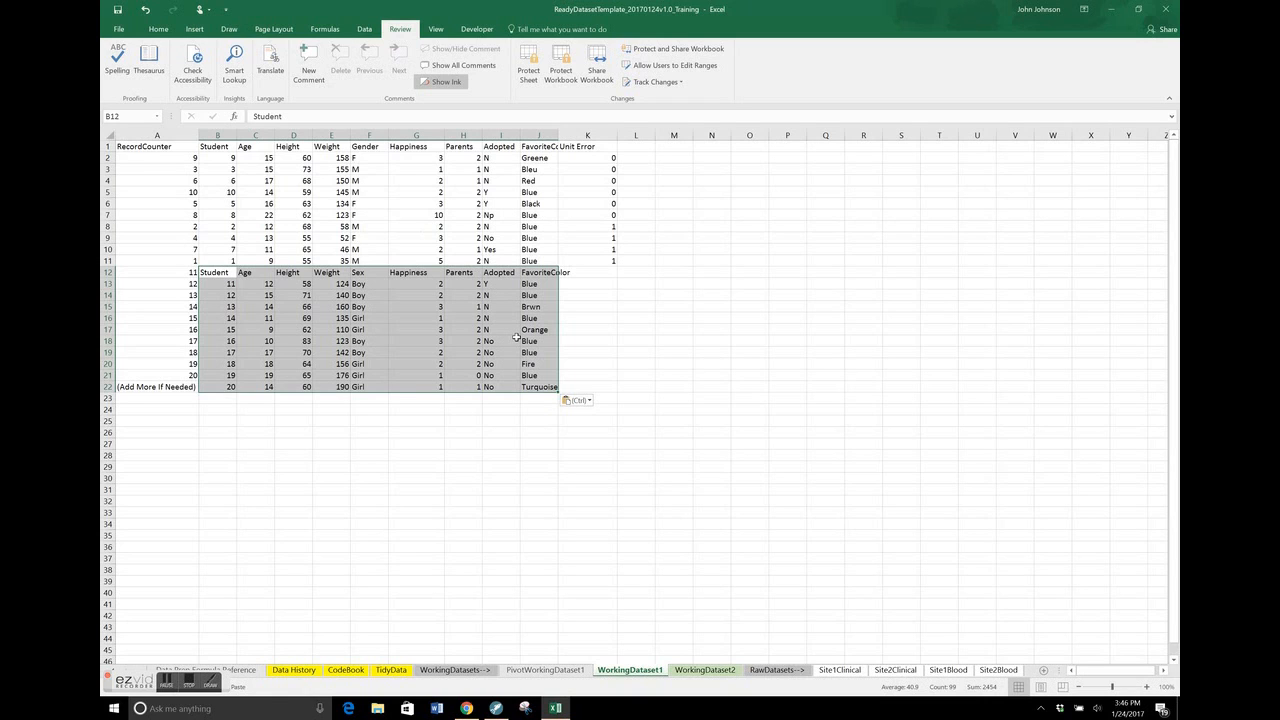
pyautogui.click(498, 183)
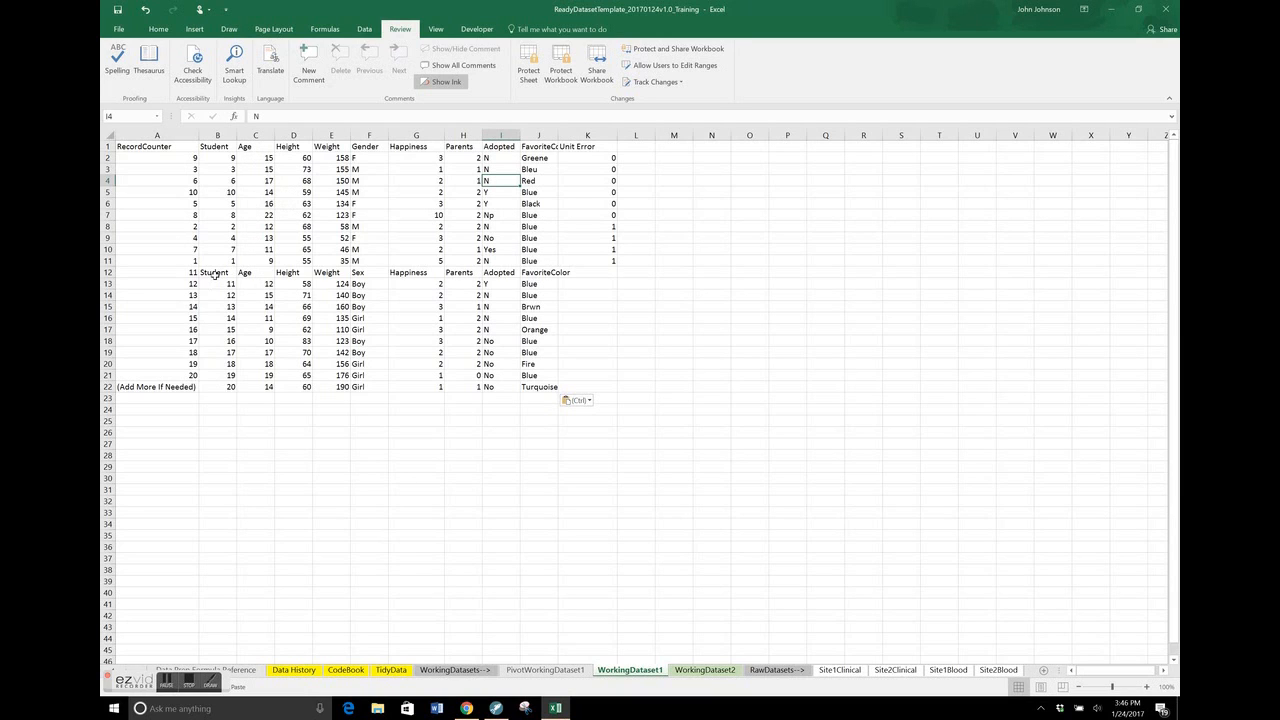
# Highlight the pasted headers from B12 to J12 in WorkingDataset1 and compare them with the headers in row 1
pyautogui.click(215, 273)
pyautogui.hotkey('shift', 'Right')
pyautogui.hotkey('shift', 'Right')
pyautogui.hotkey('shift', 'Right')
pyautogui.hotkey('shift', 'Right')
pyautogui.hotkey('shift', 'Right')
pyautogui.hotkey('shift', 'Right')
pyautogui.hotkey('shift', 'Right')
pyautogui.hotkey('shift', 'Right')
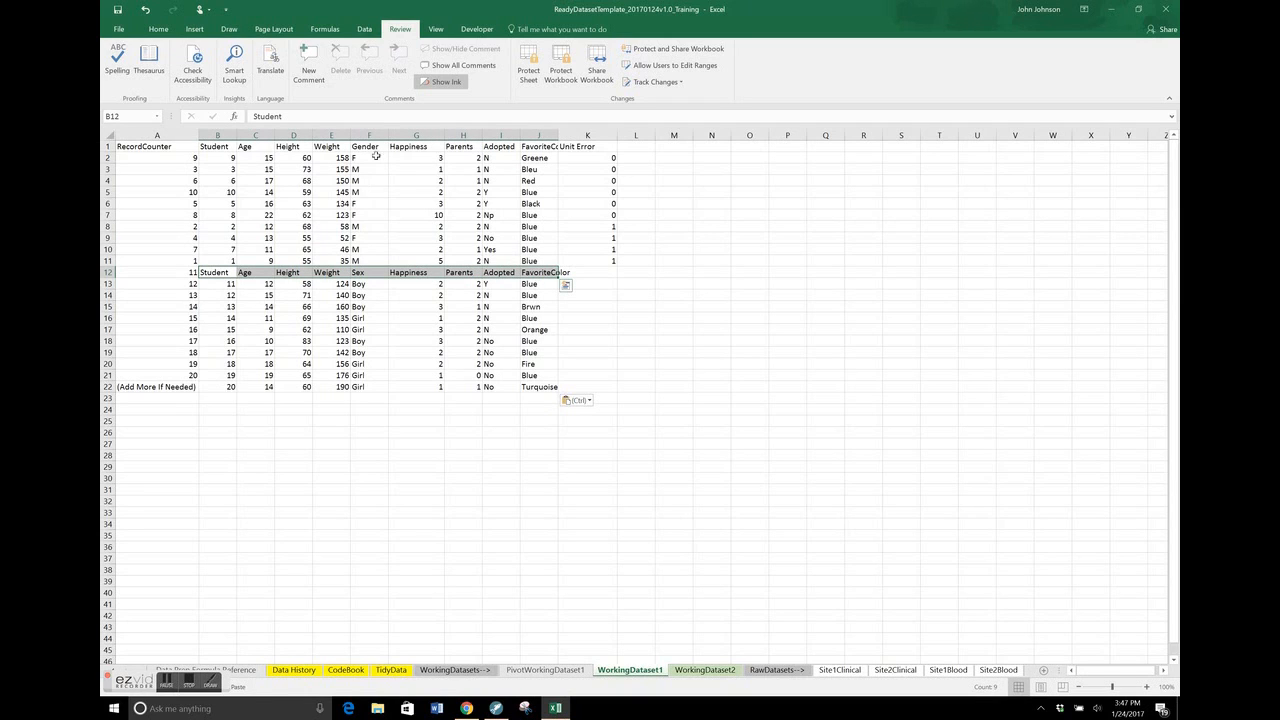
pyautogui.click(432, 170)
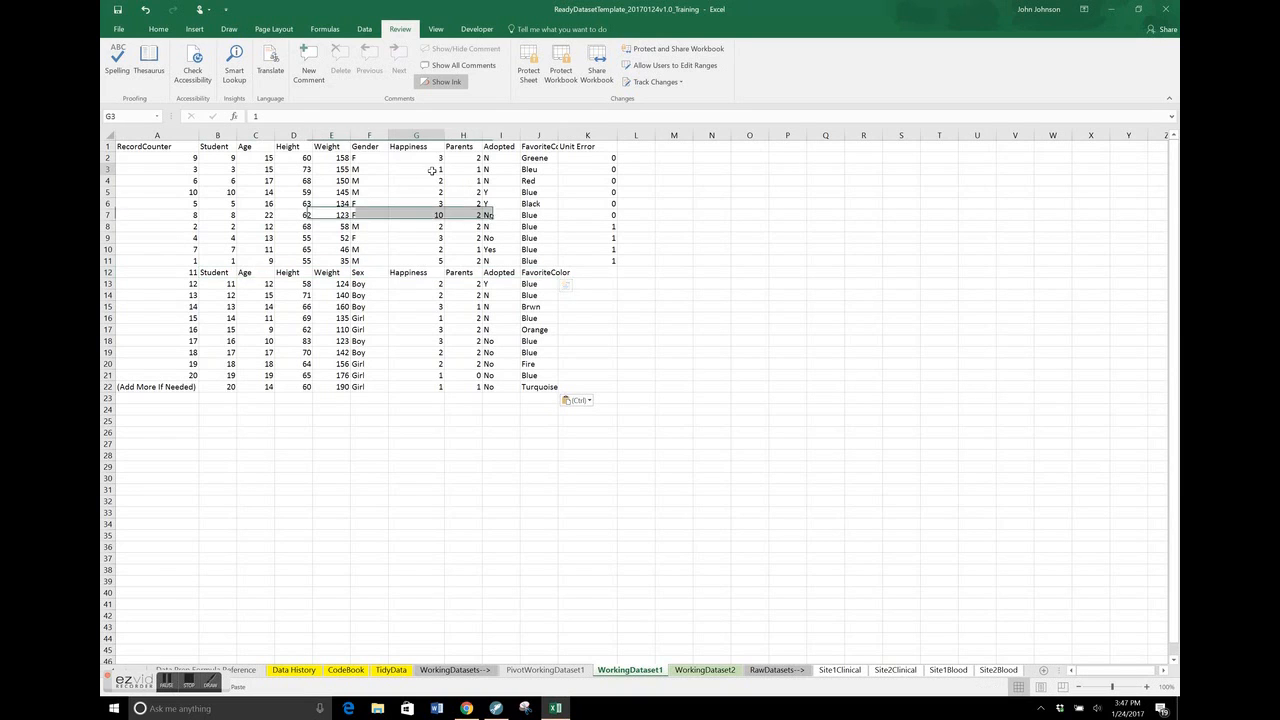
# Freeze the top row of WorkingDataset1 and check that the pasted header row lines up with it
pyautogui.click(436, 30)
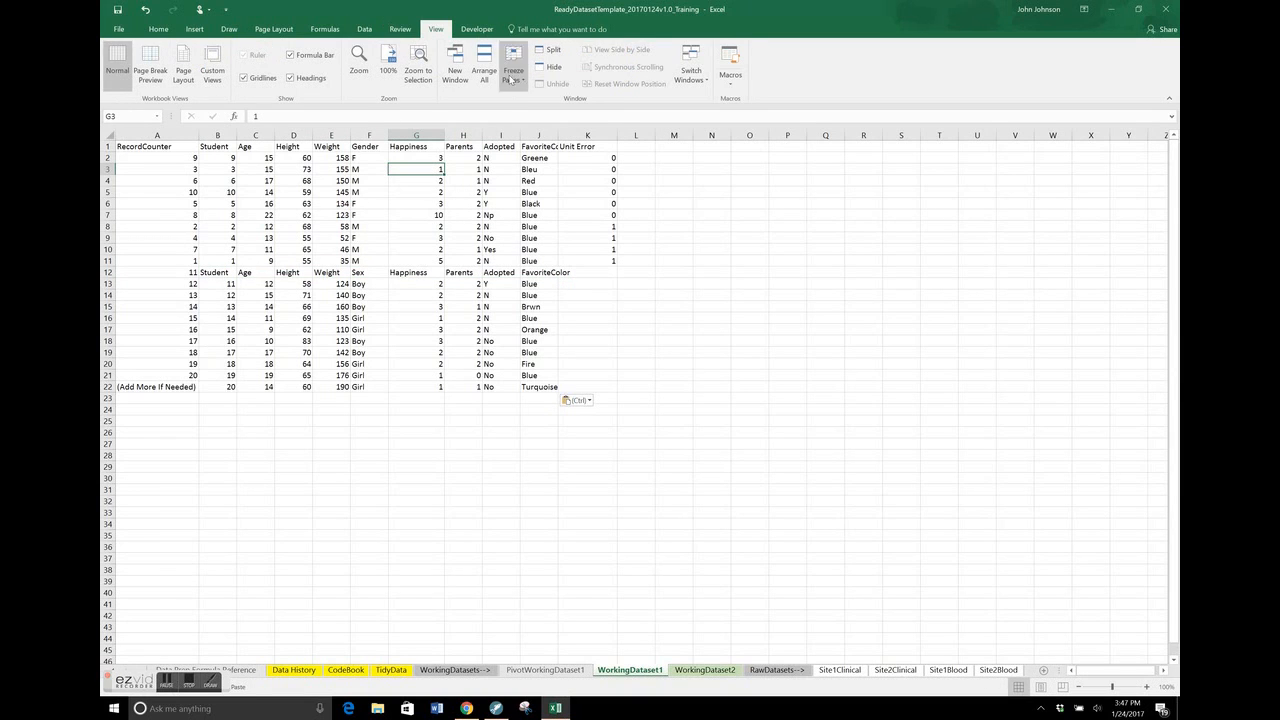
pyautogui.click(513, 80)
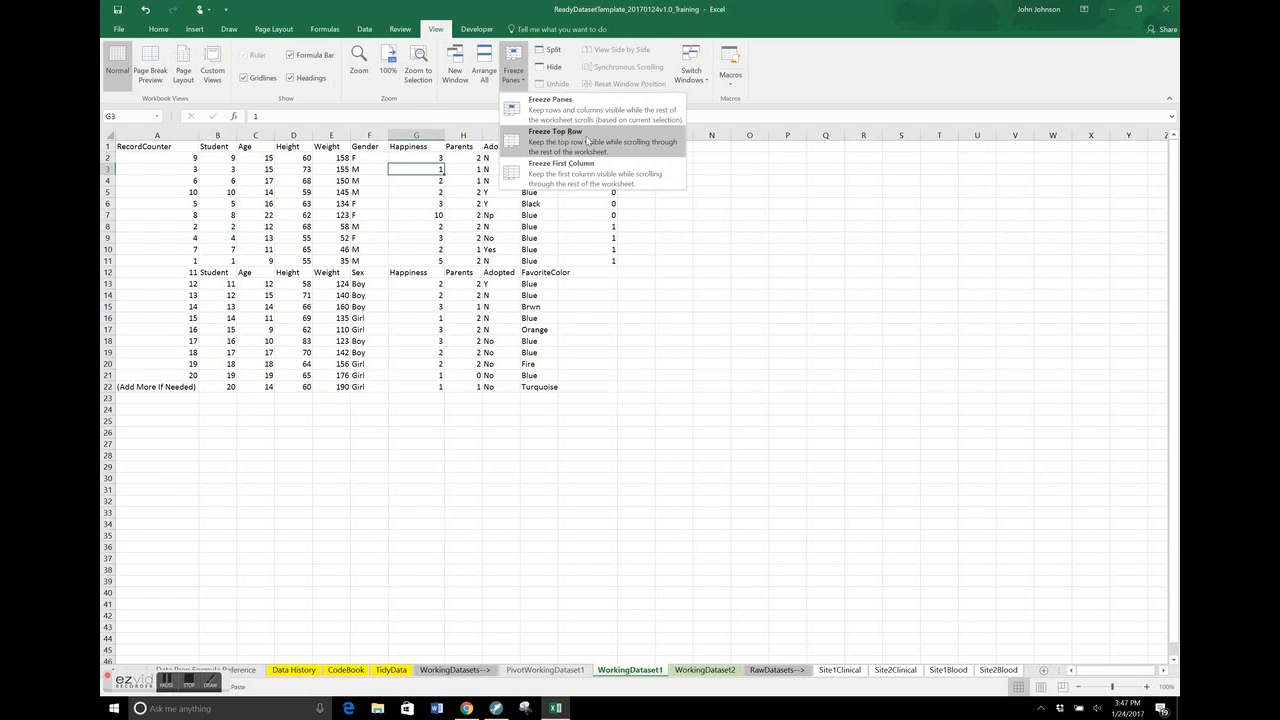
pyautogui.click(588, 141)
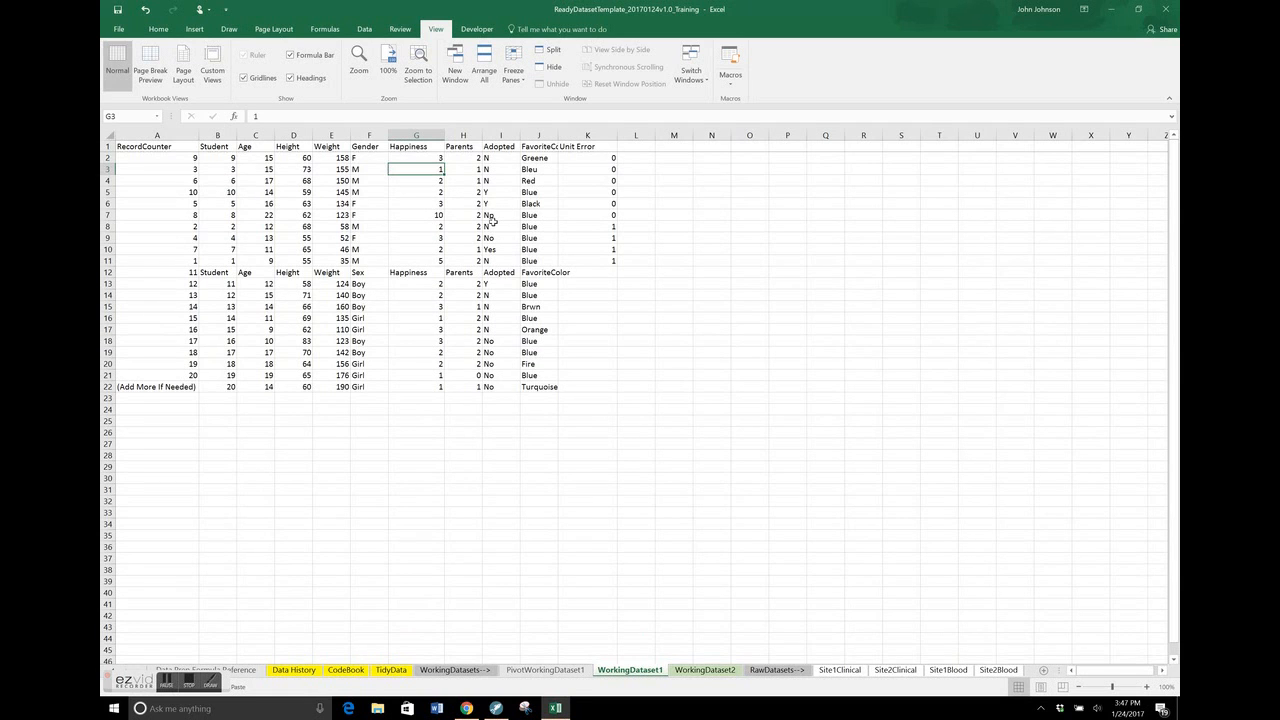
pyautogui.scroll(-4, 492, 221)
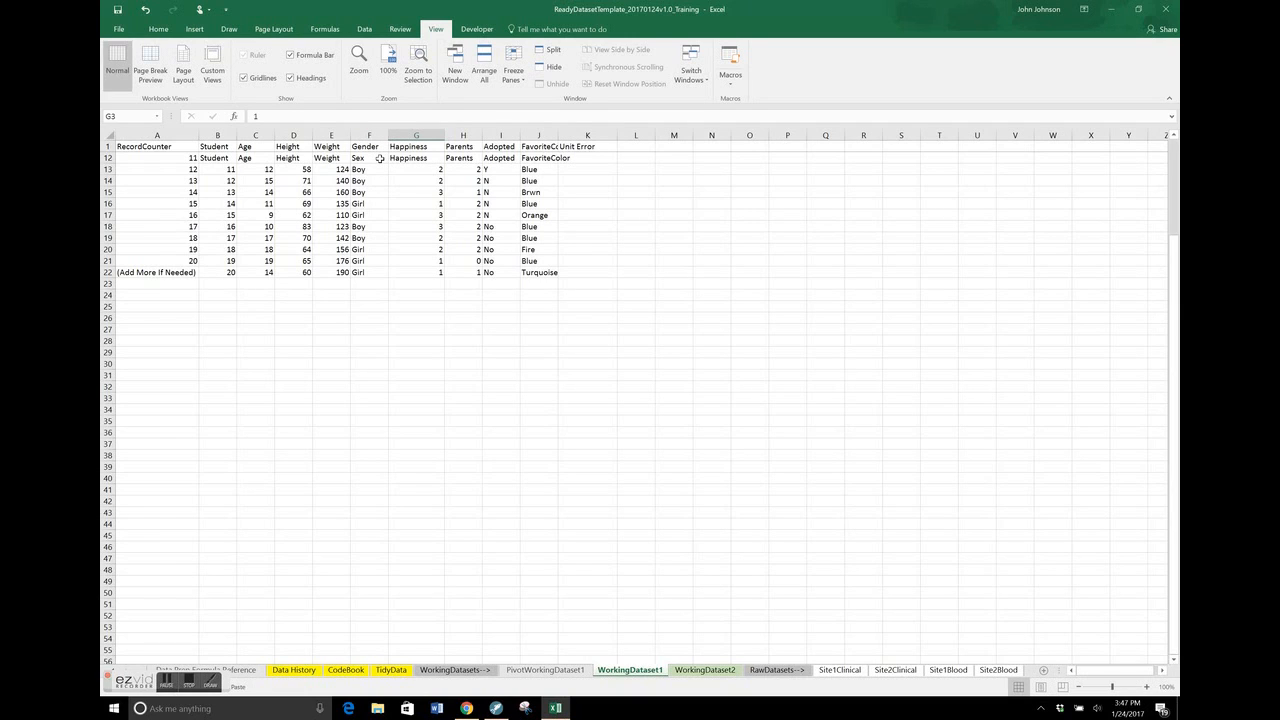
pyautogui.scroll(4, 380, 158)
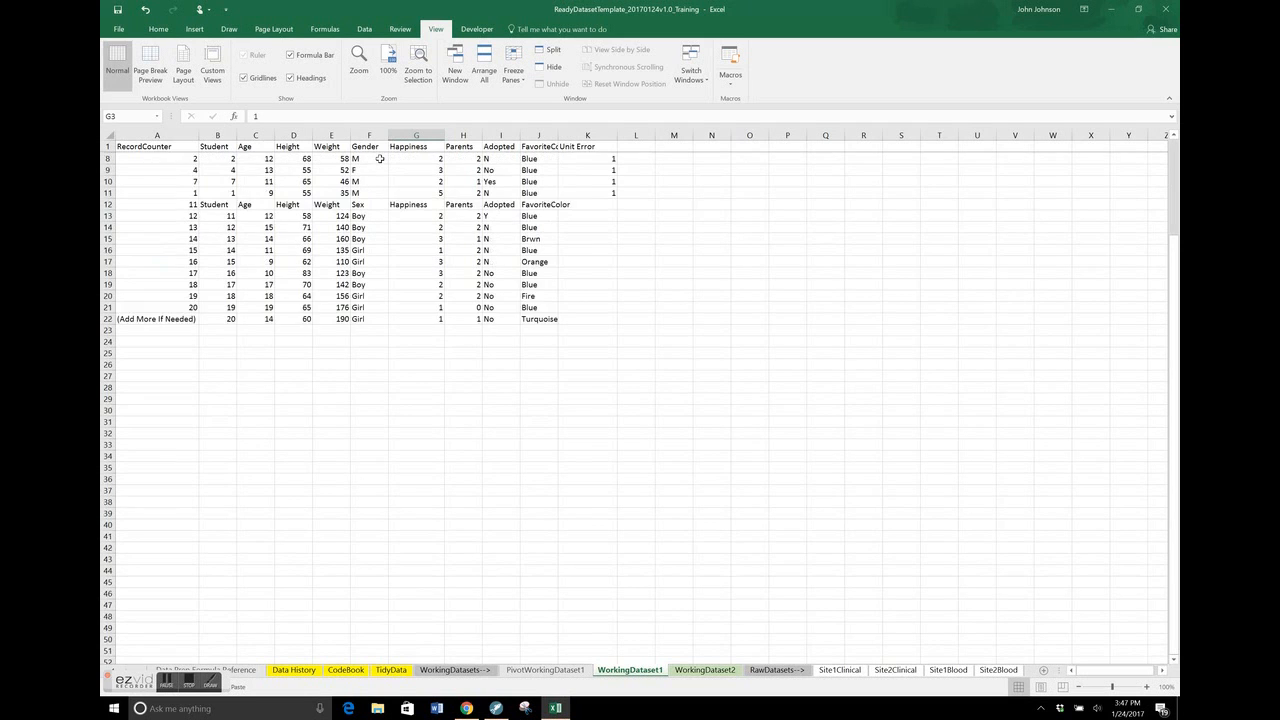
# Delete the duplicate header cells B12 to J12 in WorkingDataset1, shifting the cells below up
pyautogui.click(225, 272)
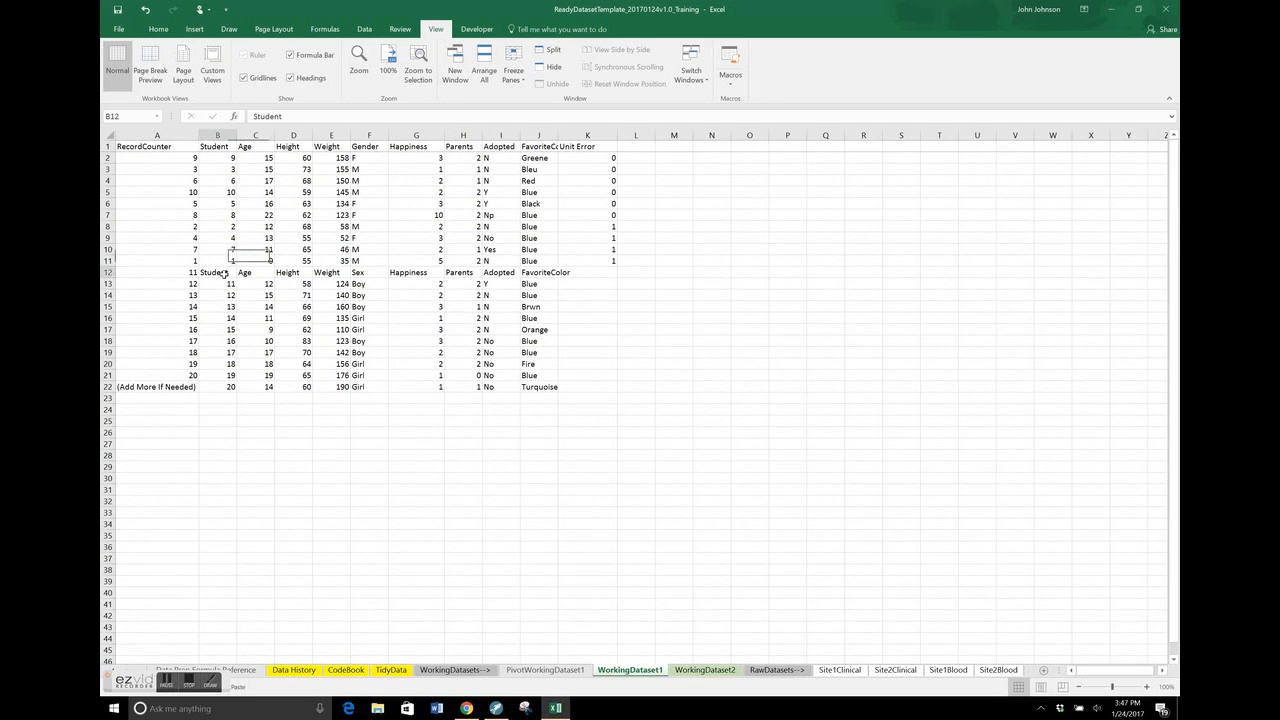
pyautogui.hotkey('ctrl', 'shift', 'Right')
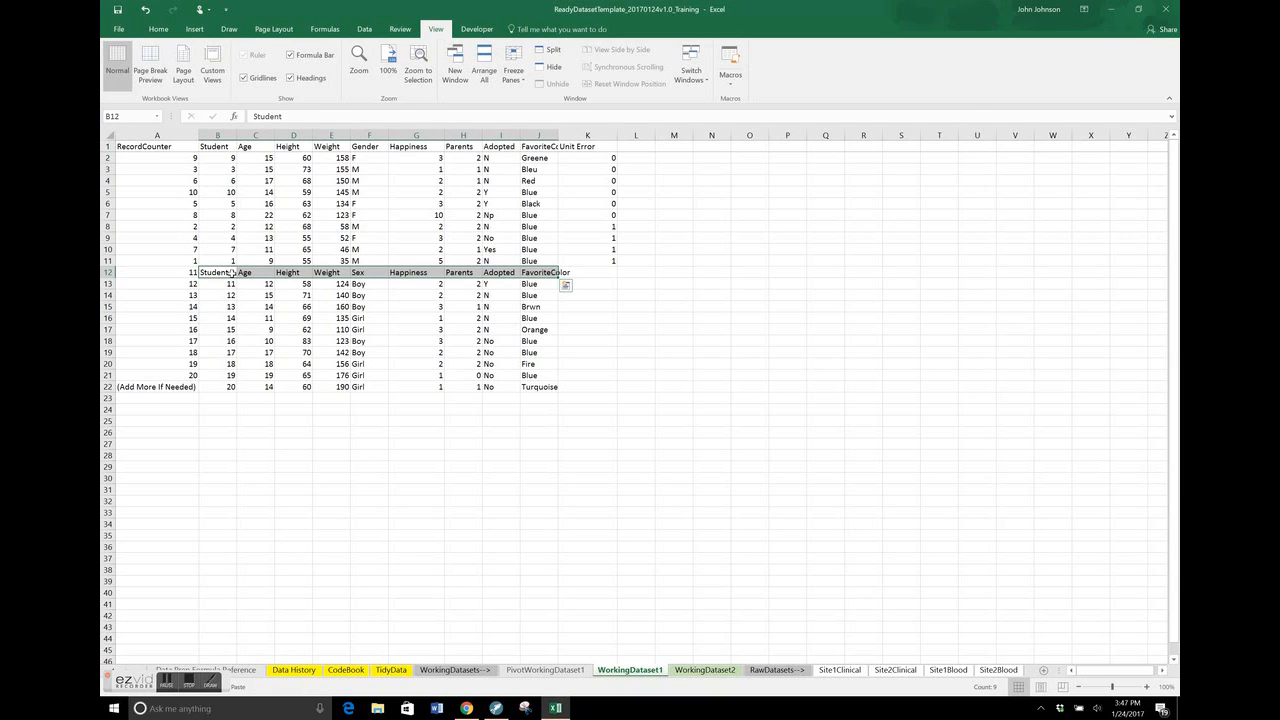
pyautogui.rightClick(232, 275)
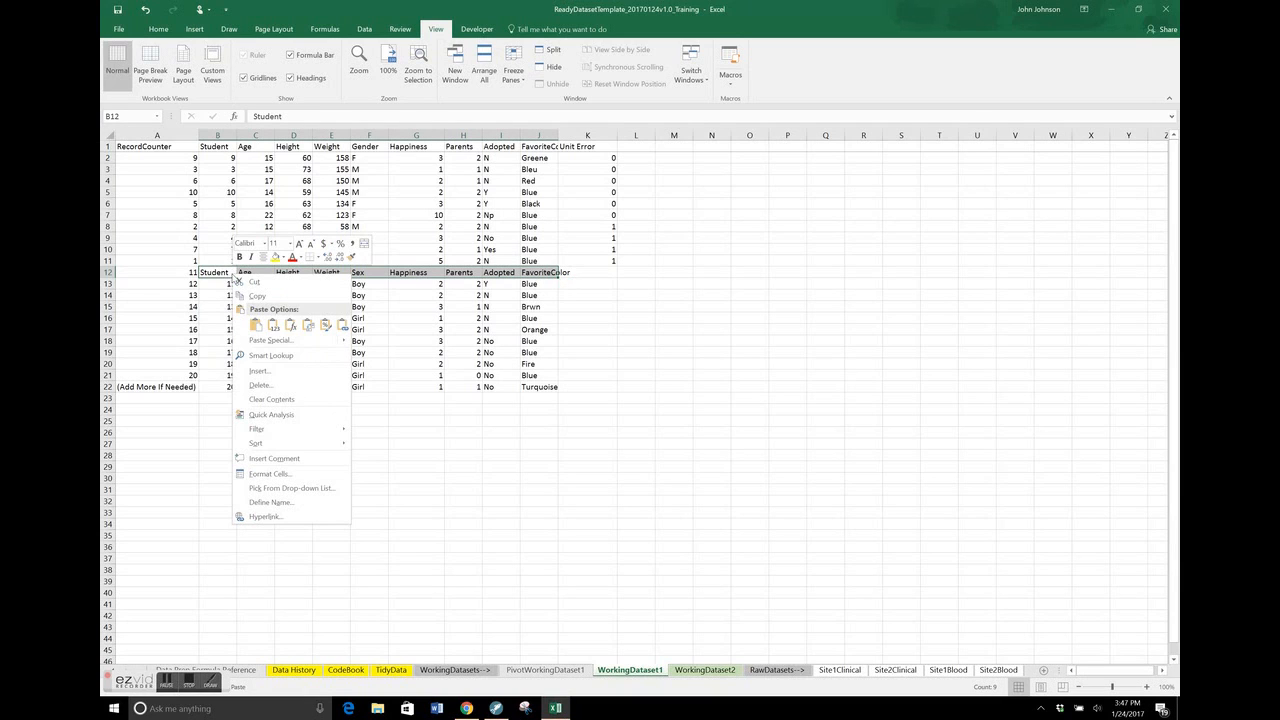
pyautogui.click(286, 386)
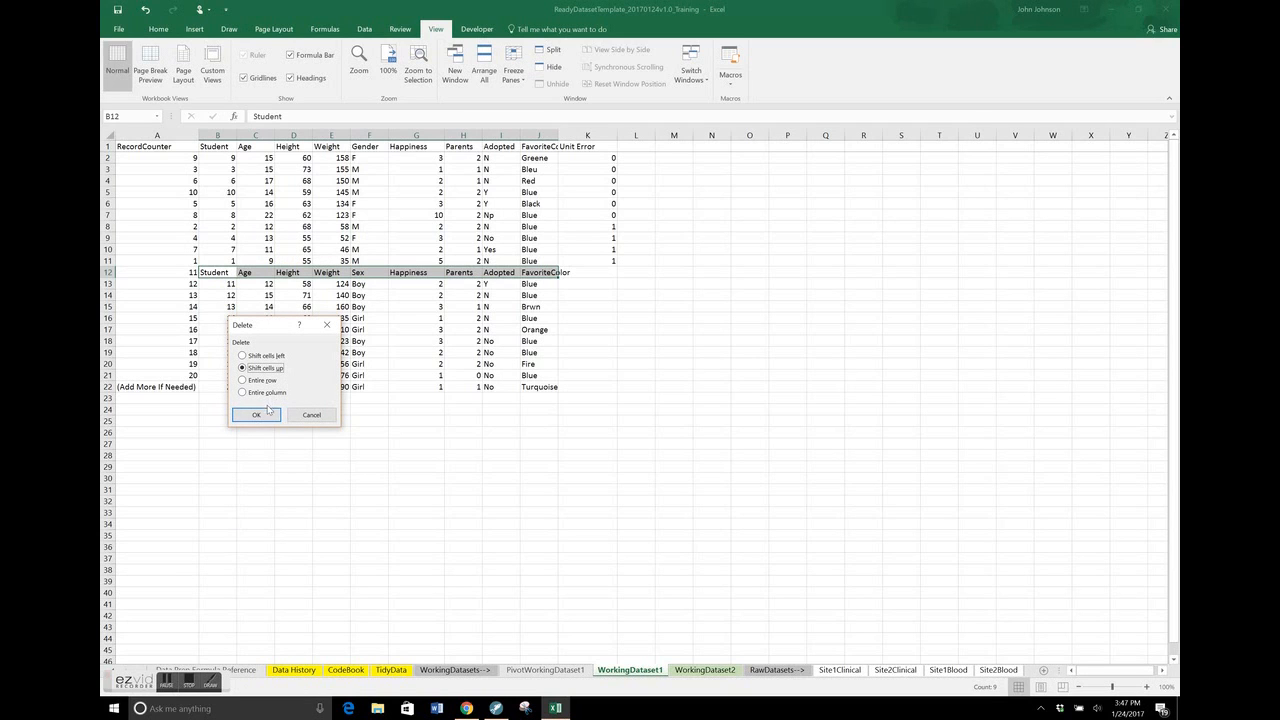
pyautogui.click(264, 412)
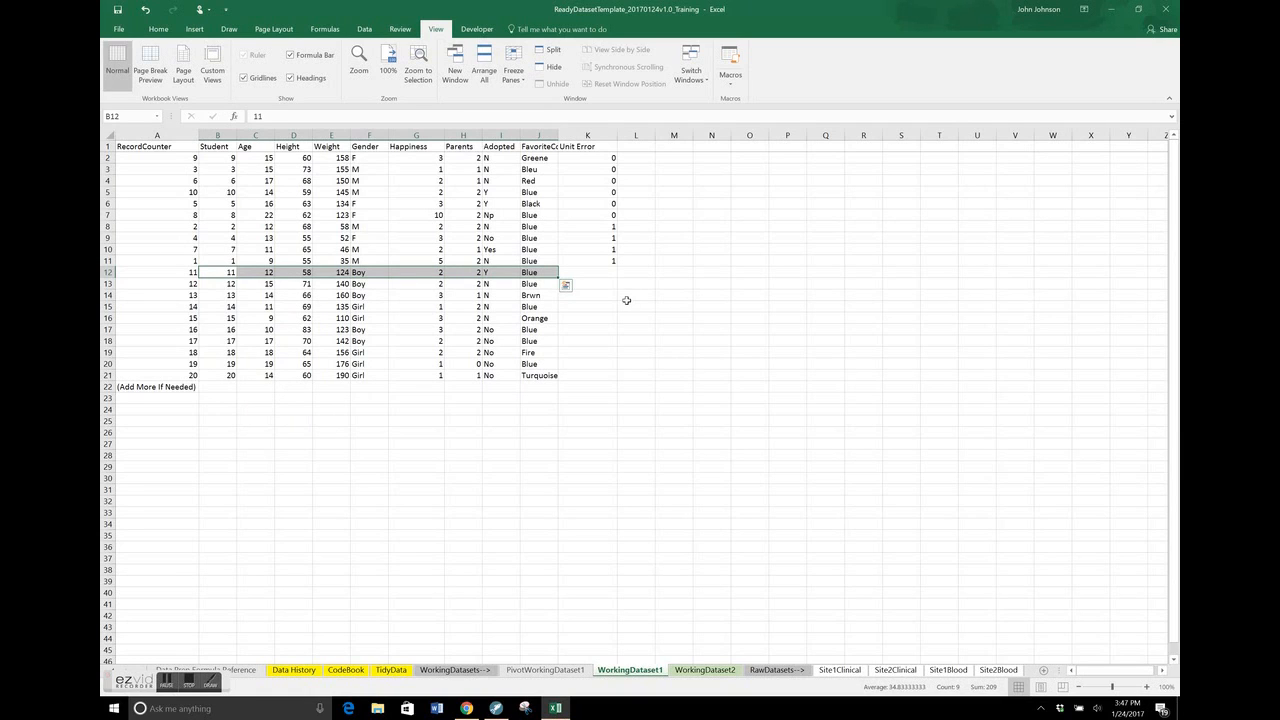
pyautogui.click(627, 299)
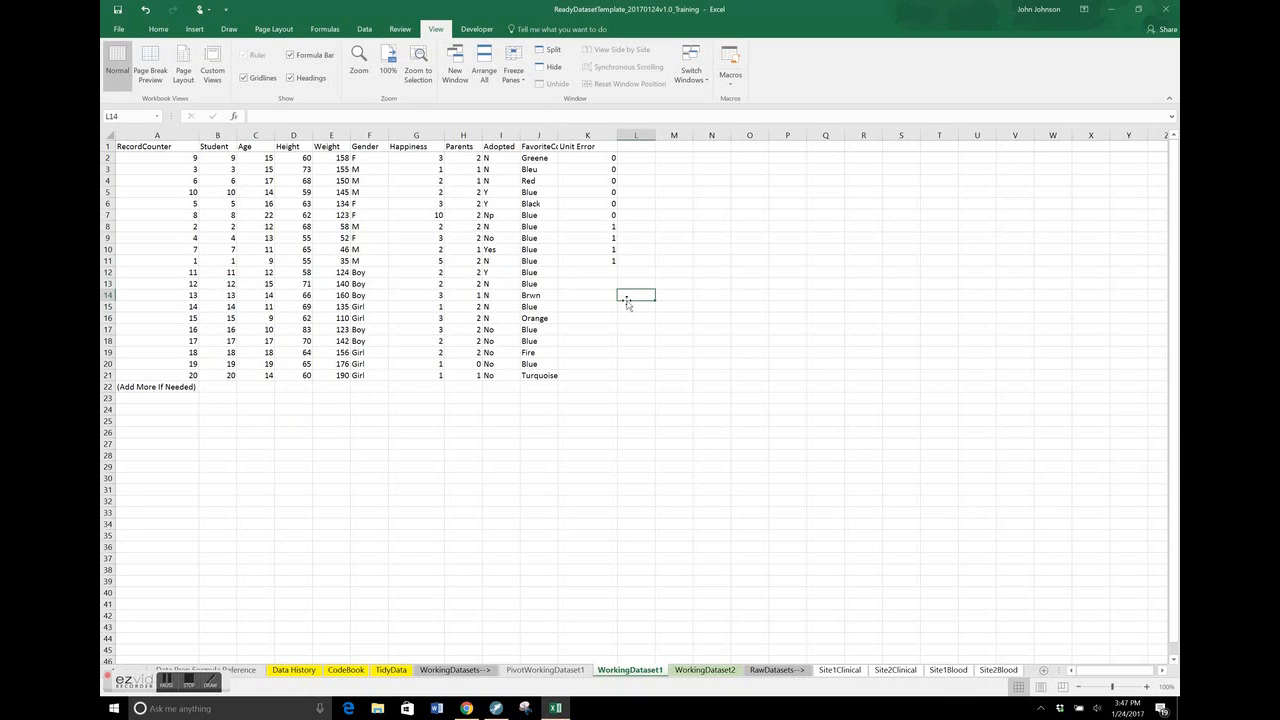
# Copy the Unit Error formula from K11 into K12 to K21 for the added Site 2 records
pyautogui.click(603, 259)
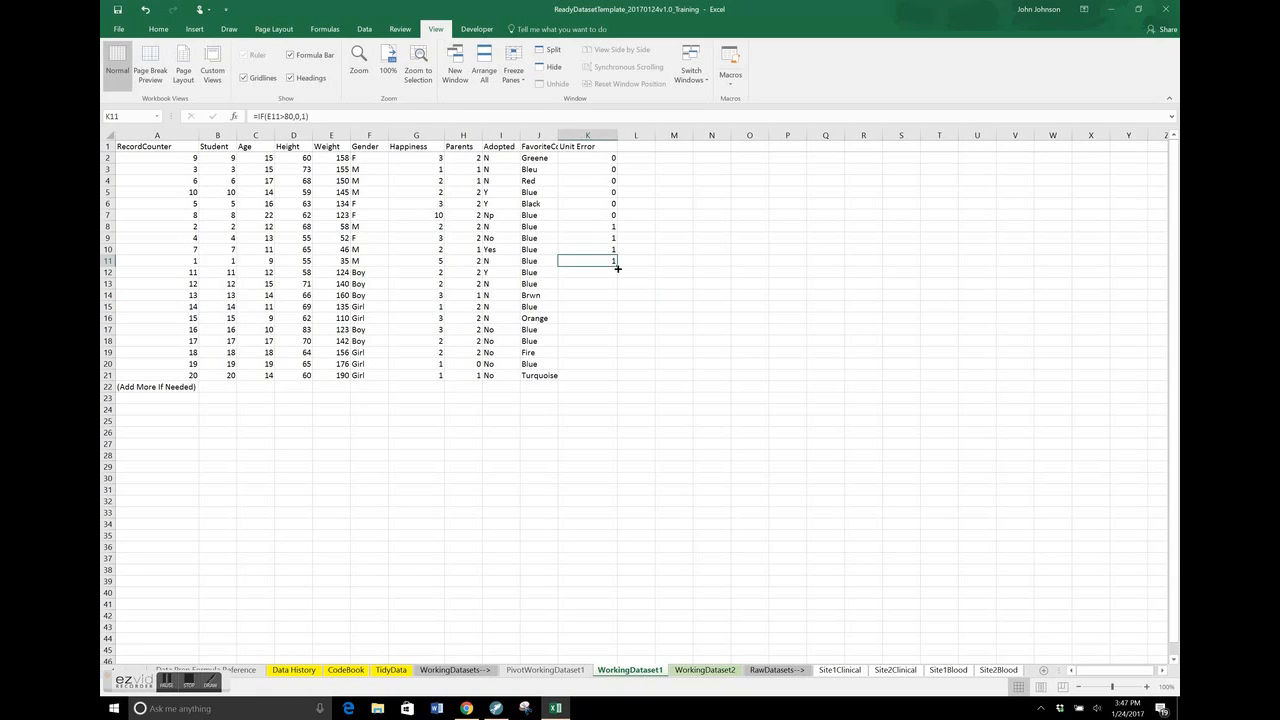
pyautogui.hotkey('ctrl', 'c')
pyautogui.press('Down')
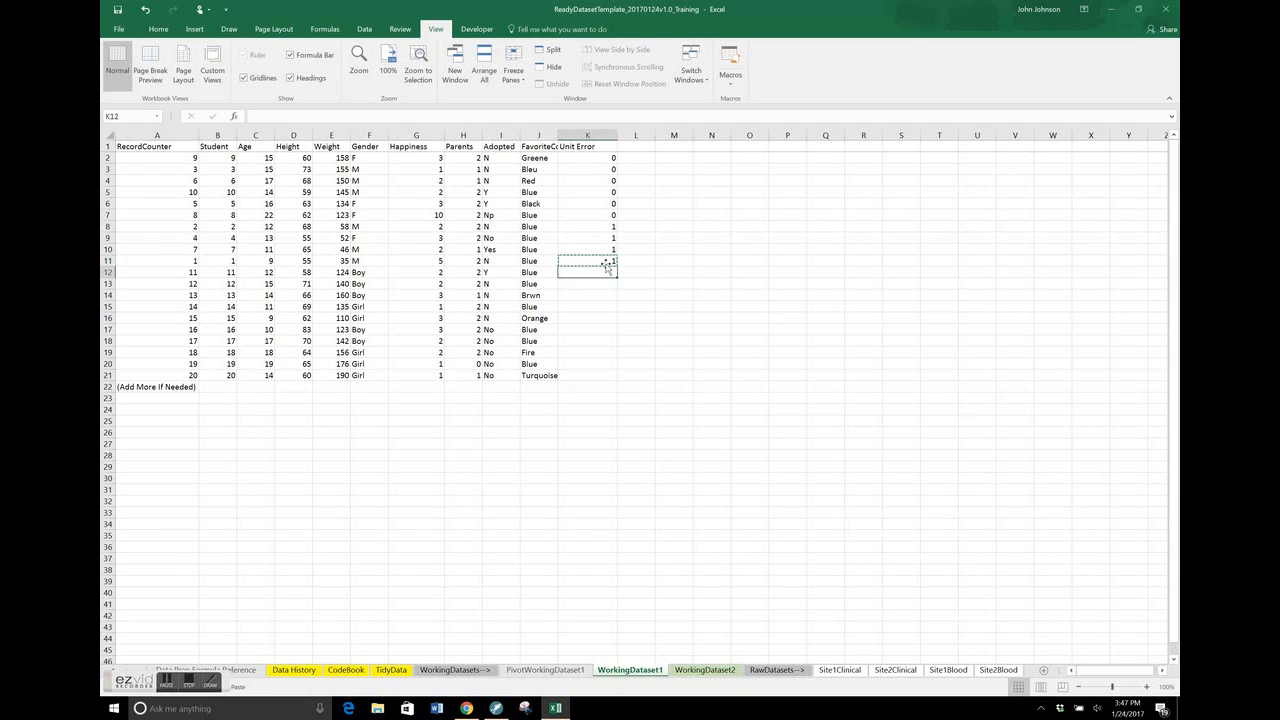
pyautogui.hotkey('shift', 'Down')
pyautogui.hotkey('shift', 'Down')
pyautogui.hotkey('shift', 'Down')
pyautogui.hotkey('shift', 'Down')
pyautogui.hotkey('shift', 'Down')
pyautogui.hotkey('shift', 'Down')
pyautogui.hotkey('shift', 'Down')
pyautogui.hotkey('shift', 'Down')
pyautogui.hotkey('shift', 'Down')
pyautogui.hotkey('ctrl', 'v')
pyautogui.click(709, 264)
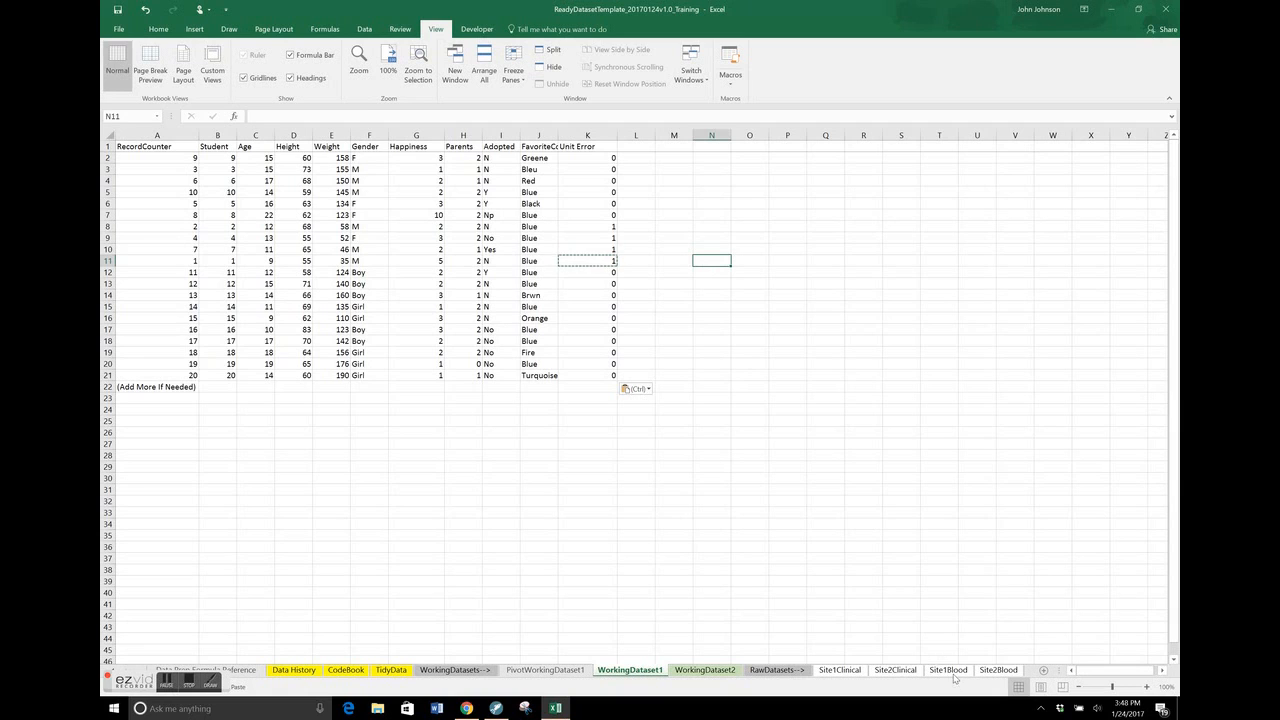
# Look at the WorkingDataset2 worksheet, then rename the WorkingDataset1 worksheet as CombinedClinicalData
pyautogui.click(705, 672)
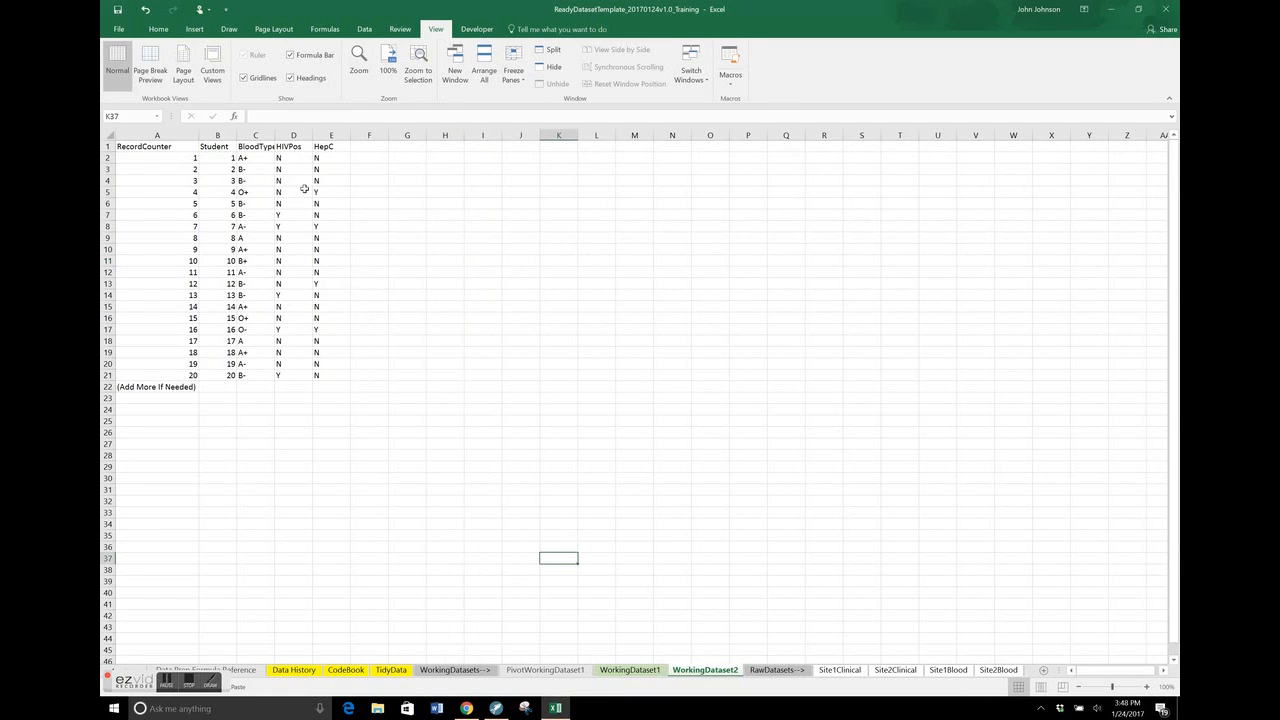
pyautogui.click(650, 671)
pyautogui.click(650, 672)
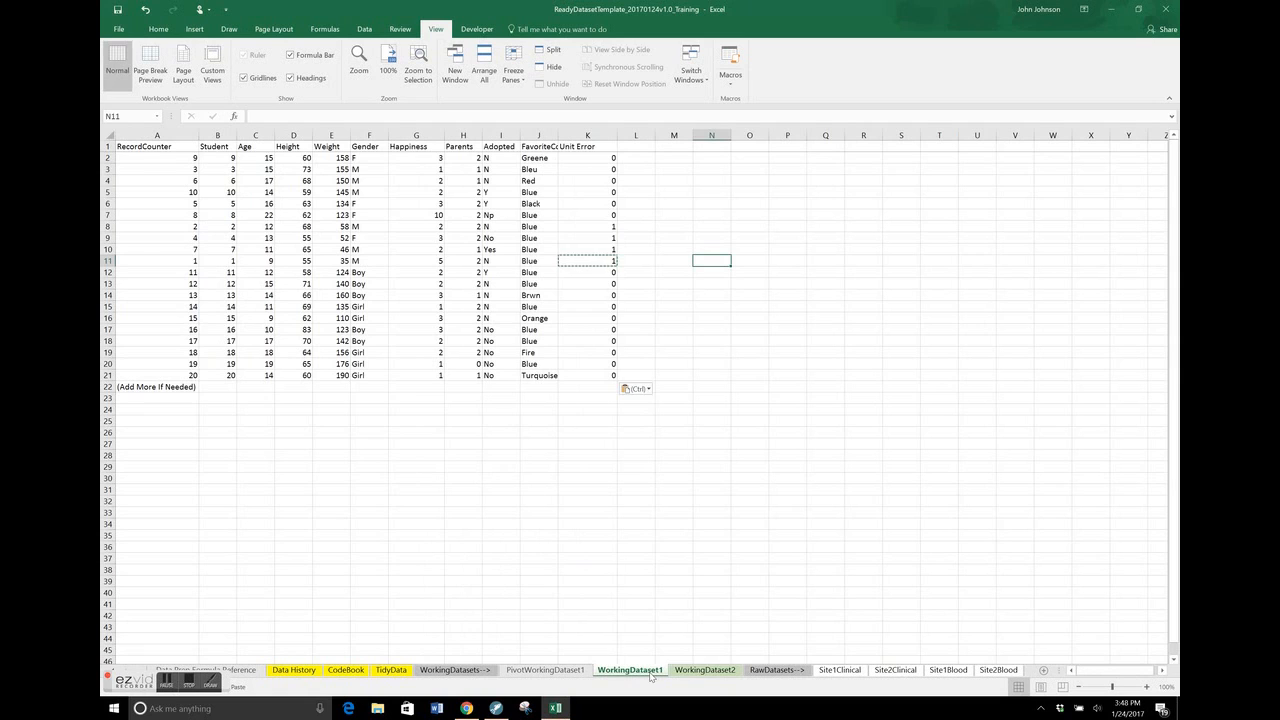
pyautogui.rightClick(650, 674)
pyautogui.click(697, 566)
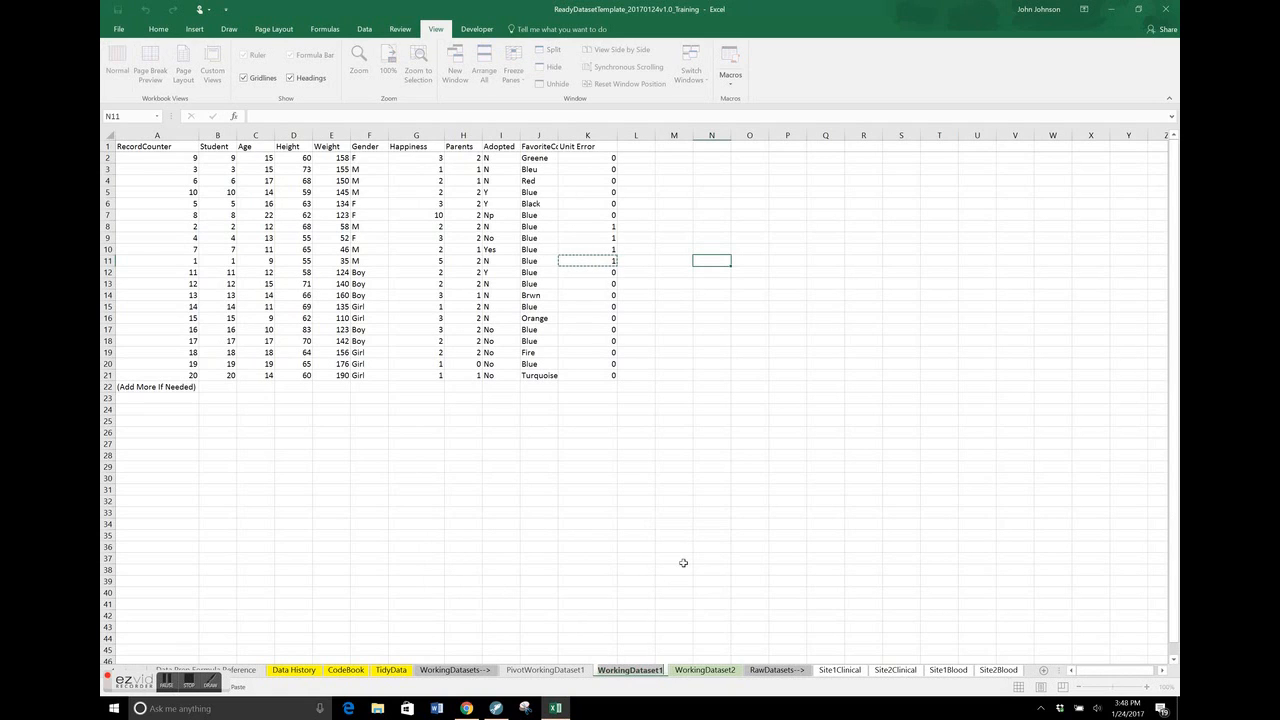
pyautogui.write('CombinedClinicalData')
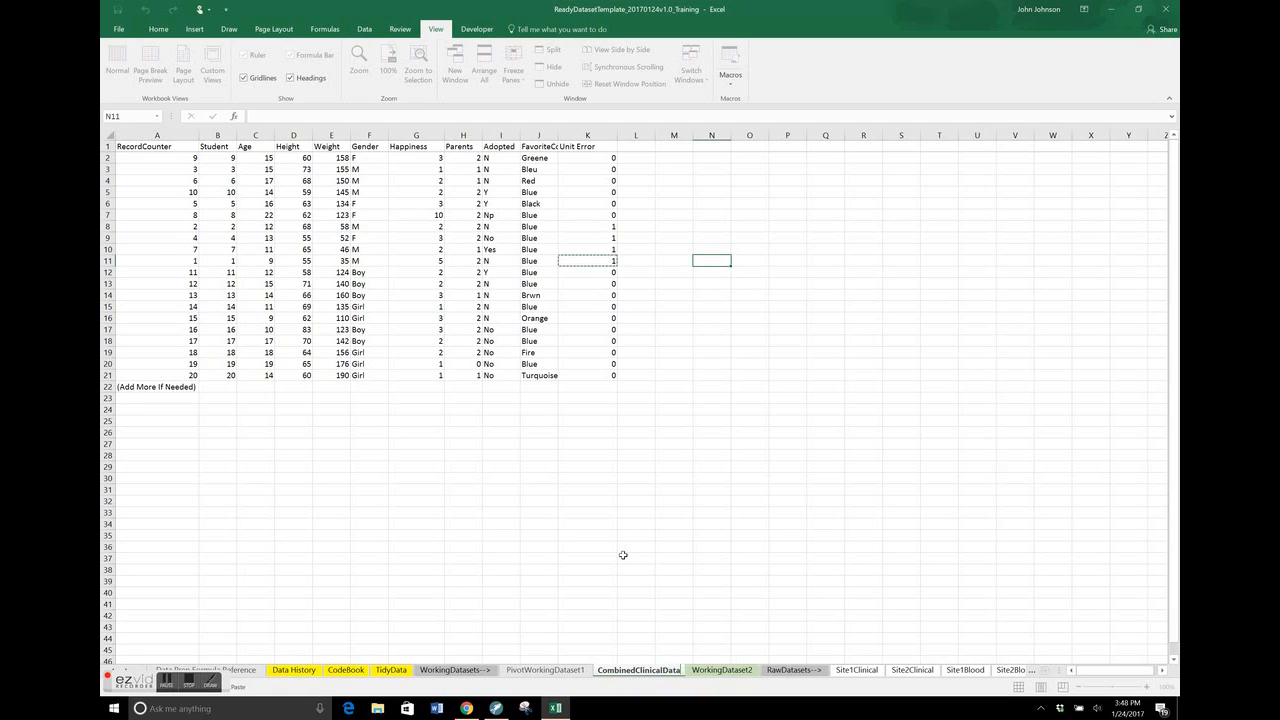
pyautogui.click(710, 522)
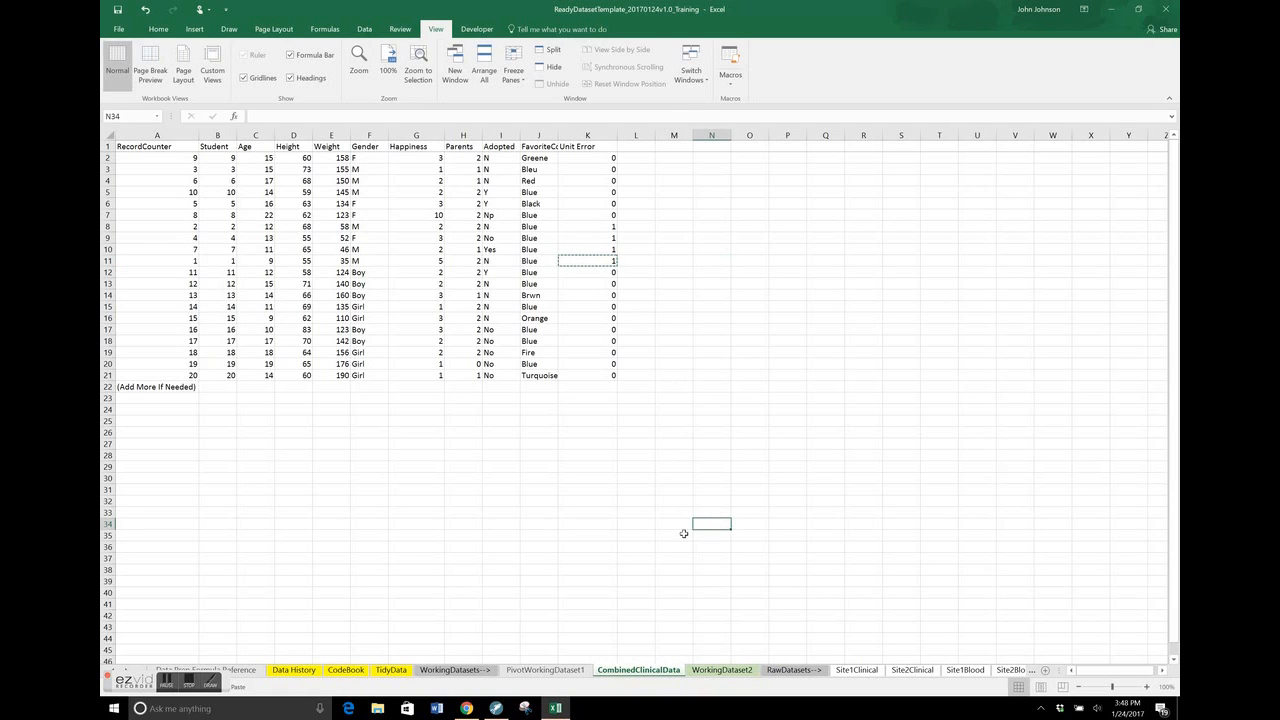
# Copy the Student, BloodType, HIVPos and HepC headers from WorkingDataset2 and paste them into CombinedClinicalData starting at cell L1
pyautogui.click(722, 669)
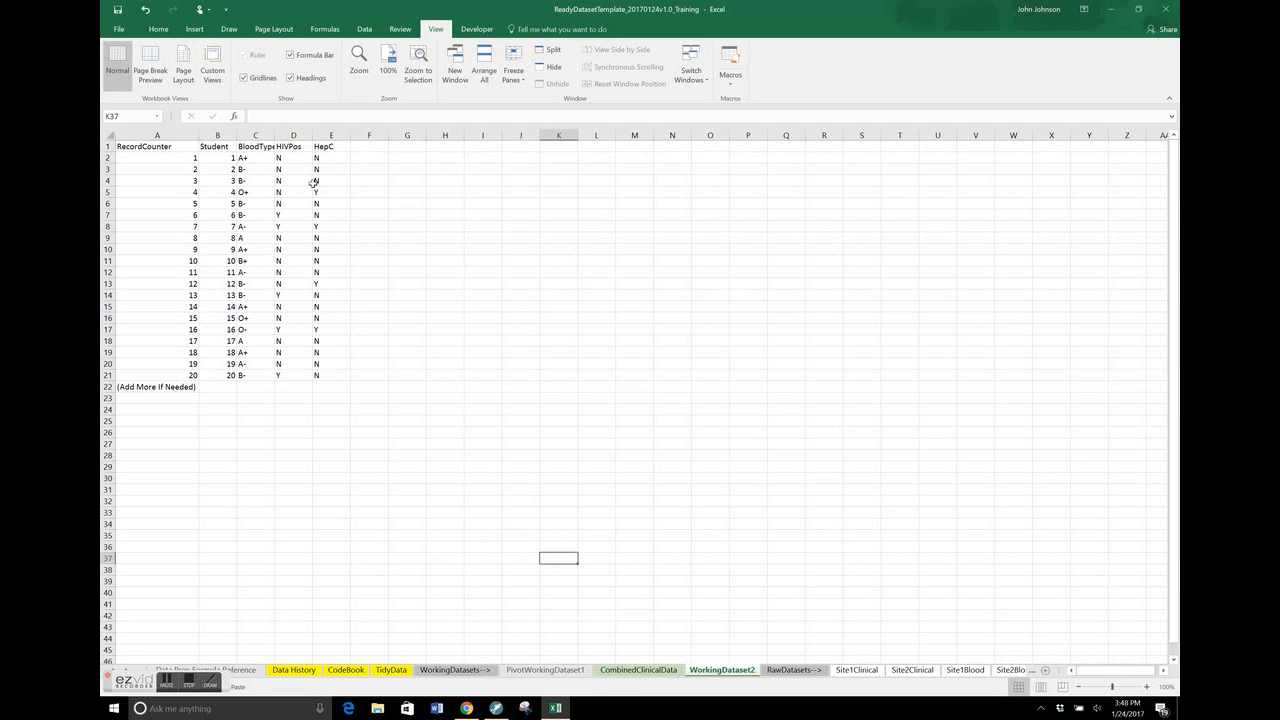
pyautogui.click(228, 150)
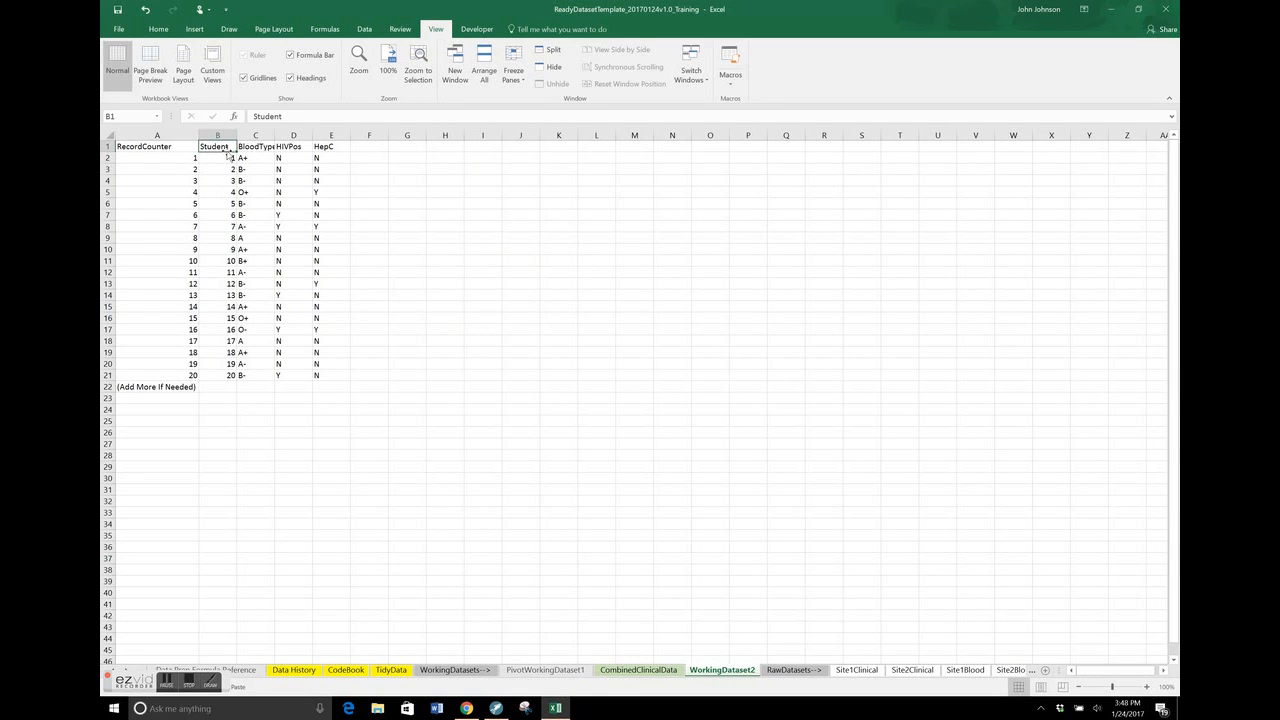
pyautogui.hotkey('ctrl', 'shift', 'Right')
pyautogui.hotkey('ctrl', 'c')
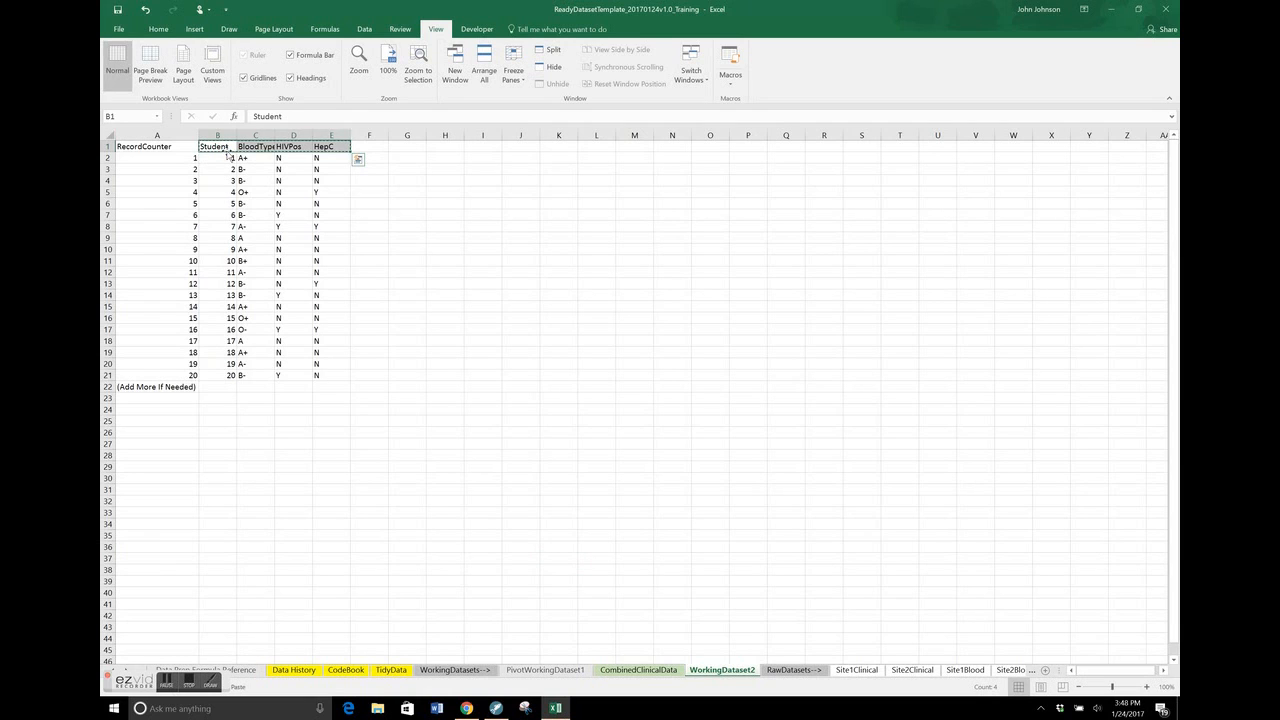
pyautogui.click(617, 676)
pyautogui.click(641, 148)
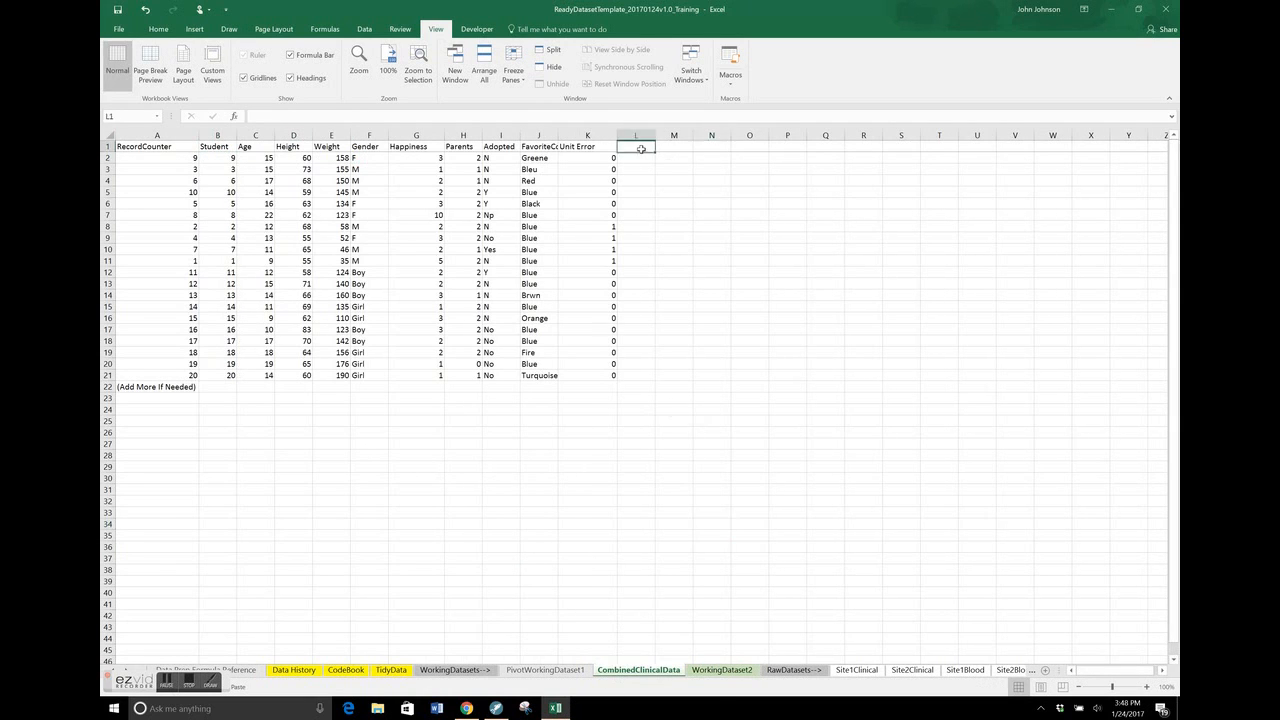
pyautogui.hotkey('ctrl', 'v')
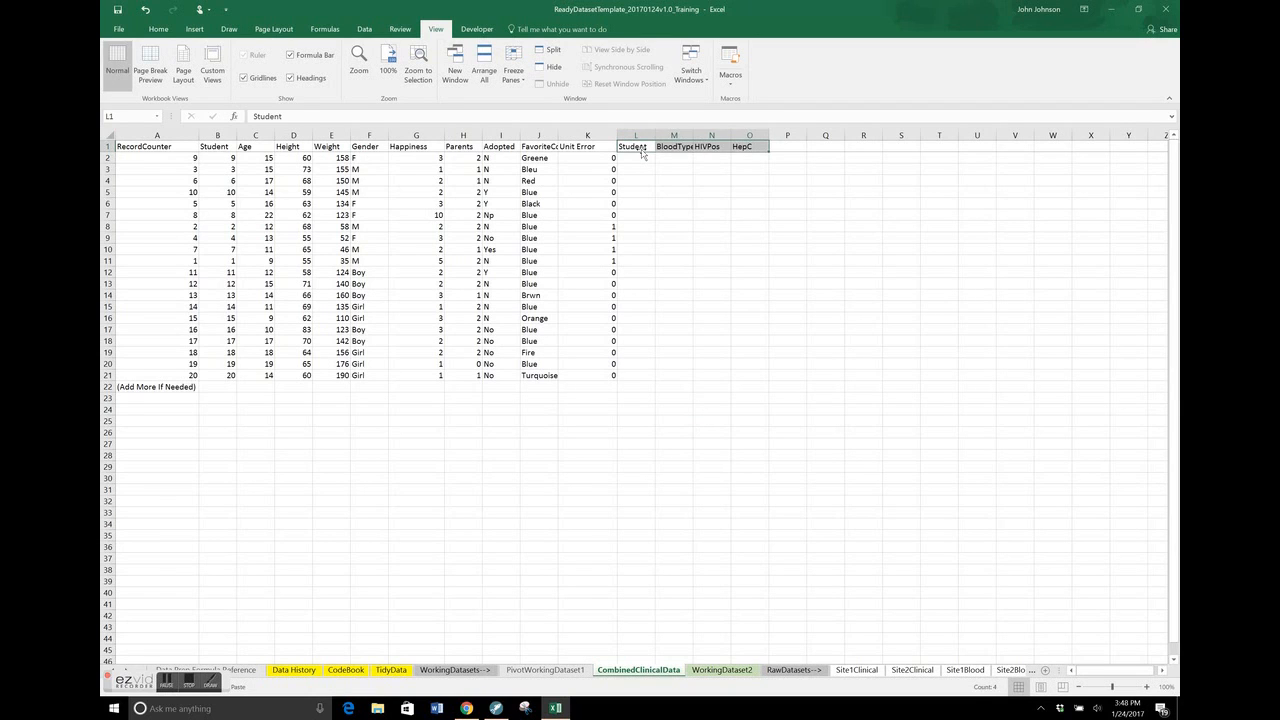
# Begin a VLOOKUP formula in cell L2 of CombinedClinicalData with $B2 as the lookup value
pyautogui.click(643, 155)
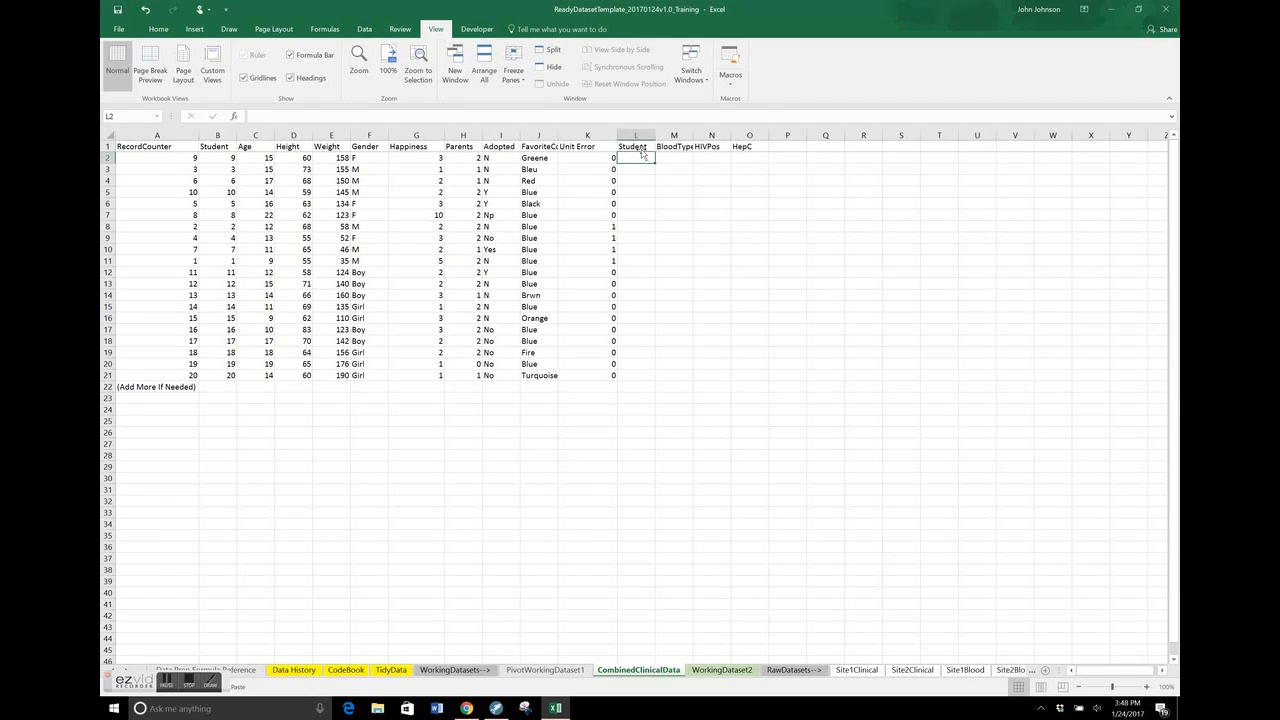
pyautogui.write('=vl')
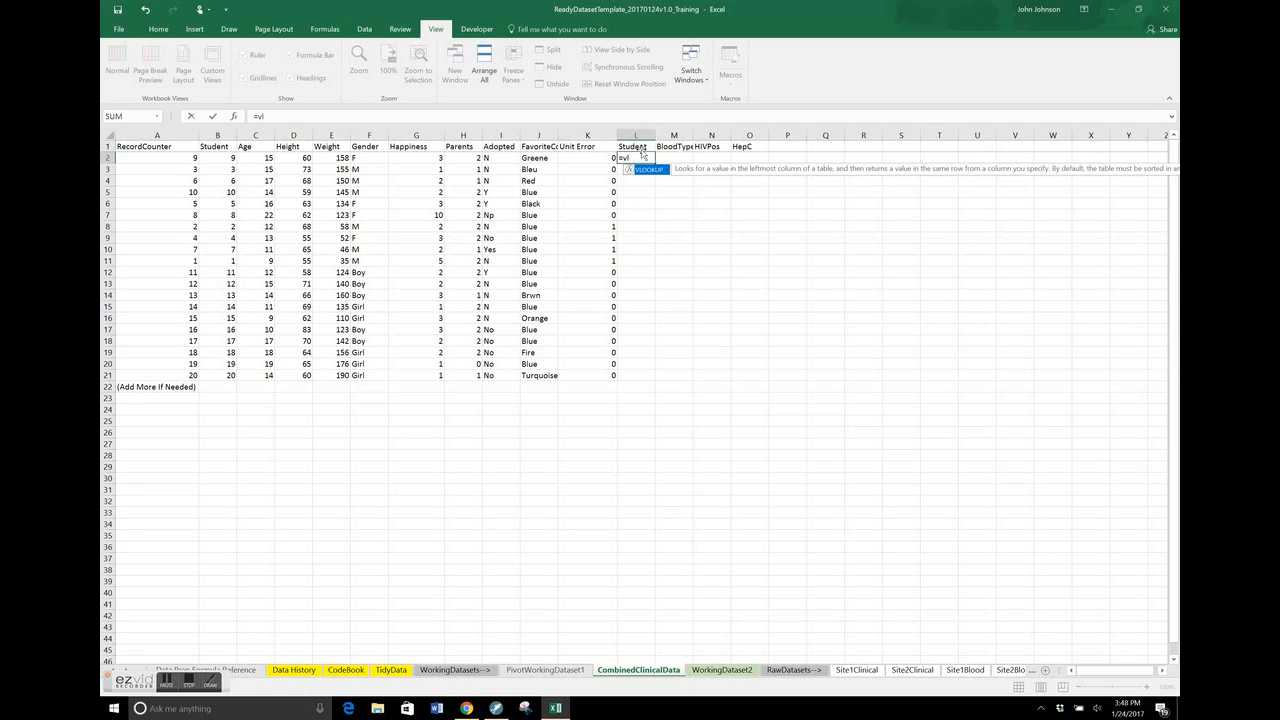
pyautogui.press('Tab')
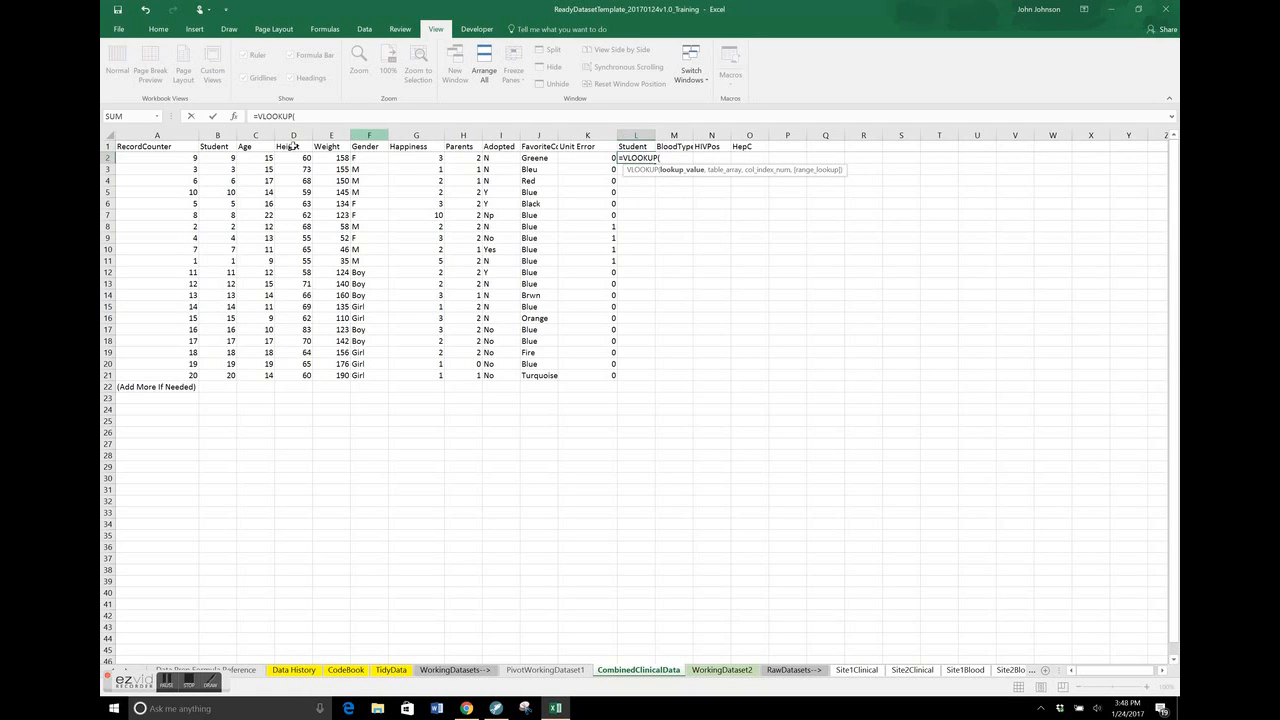
pyautogui.click(222, 157)
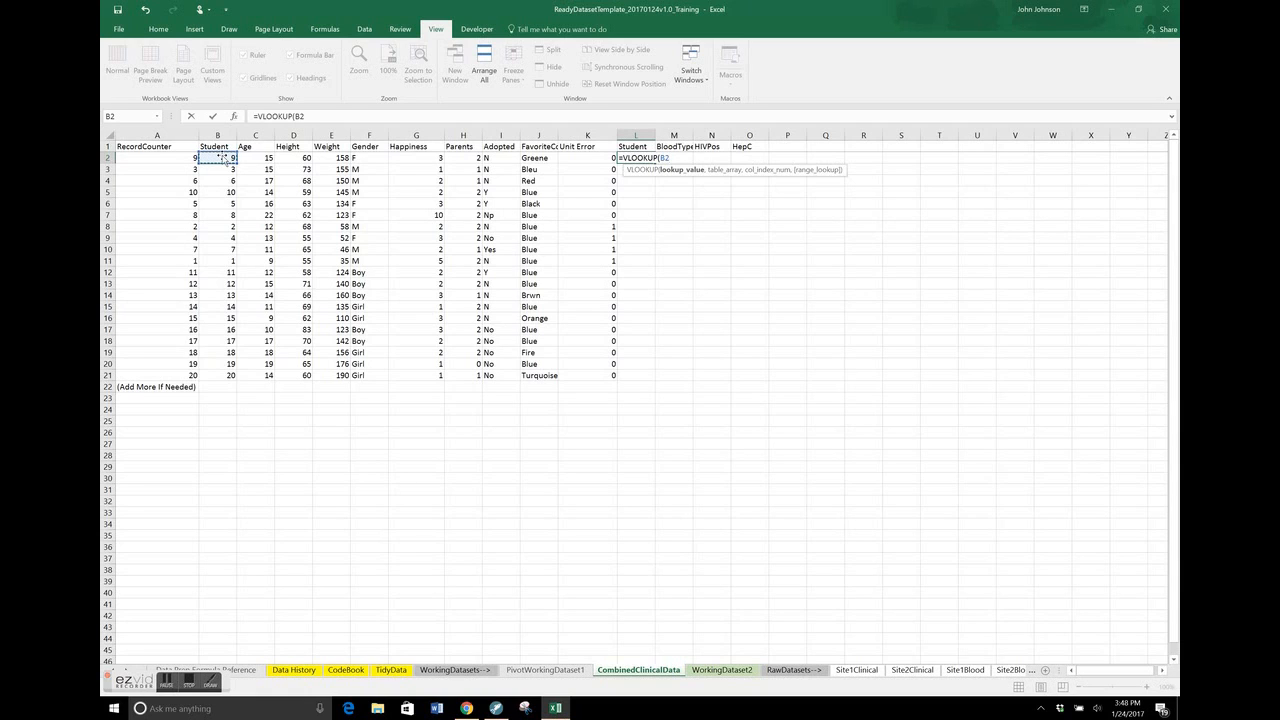
pyautogui.click(297, 116)
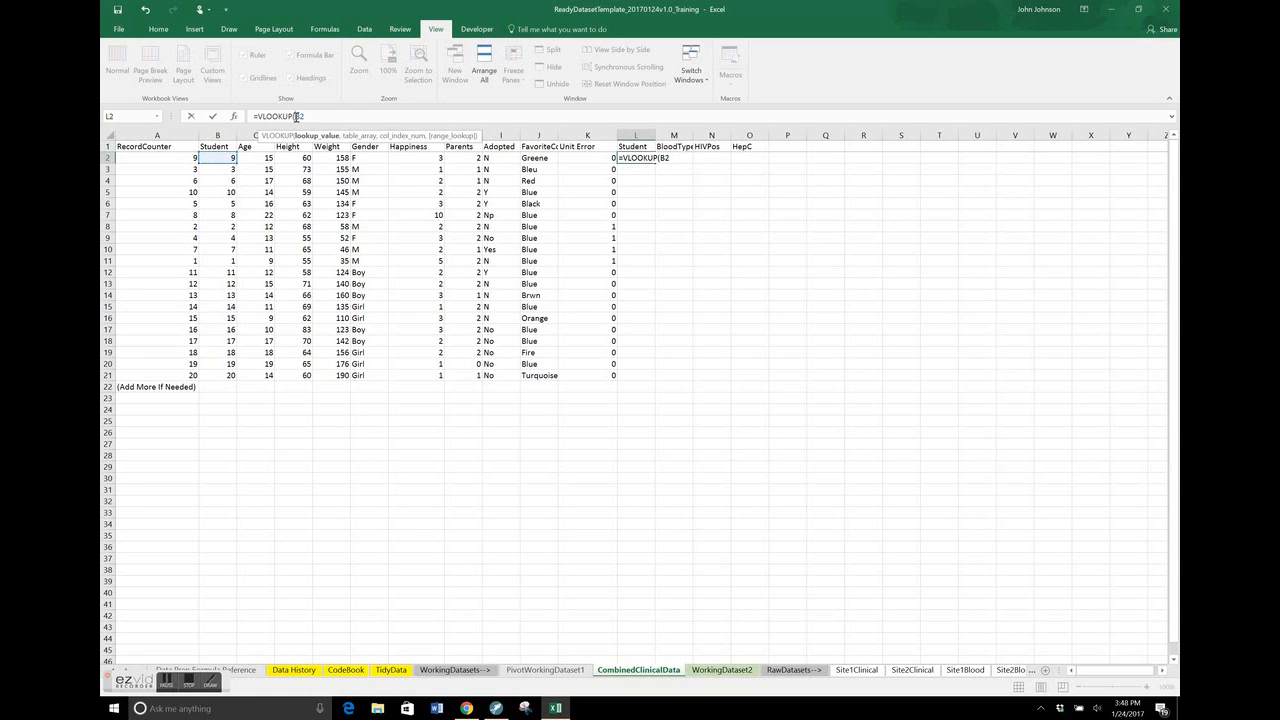
pyautogui.write('$B2,')
# Set the VLOOKUP table array to the absolute range WorkingDataset2!$B$1:$E$21
pyautogui.click(741, 672)
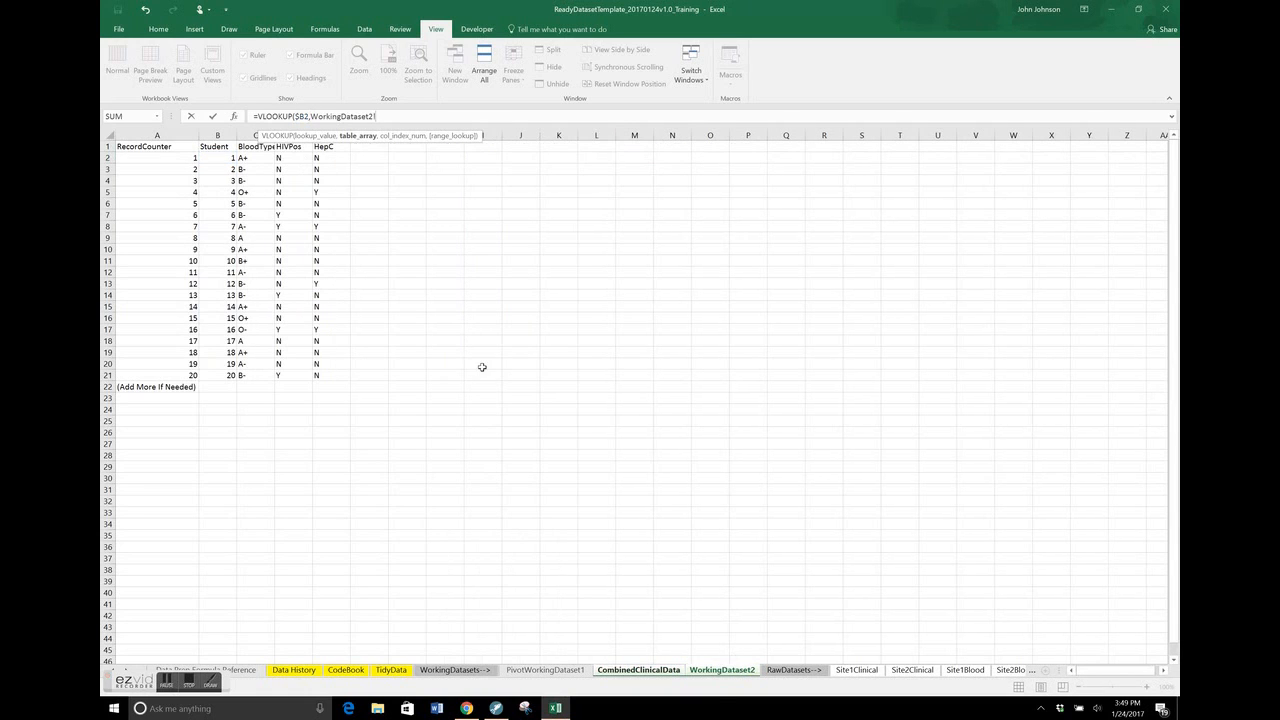
pyautogui.moveTo(210, 147); pyautogui.dragTo(333, 376)
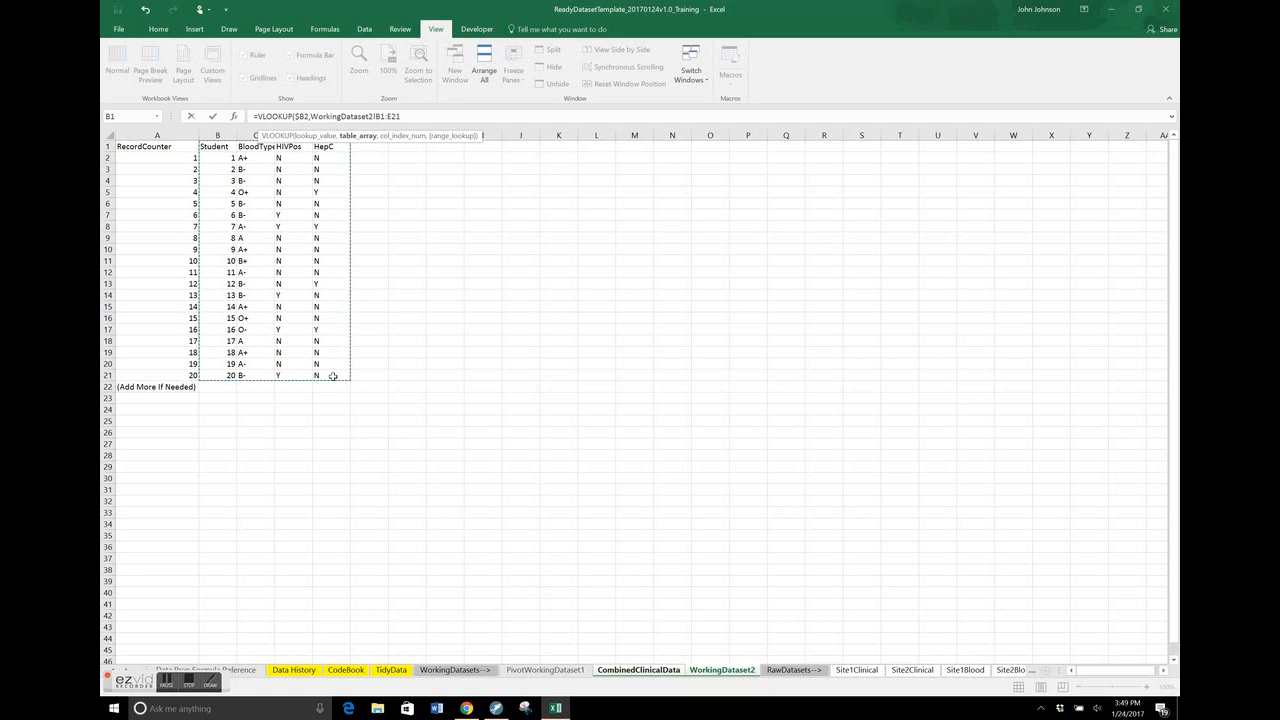
pyautogui.click(375, 117)
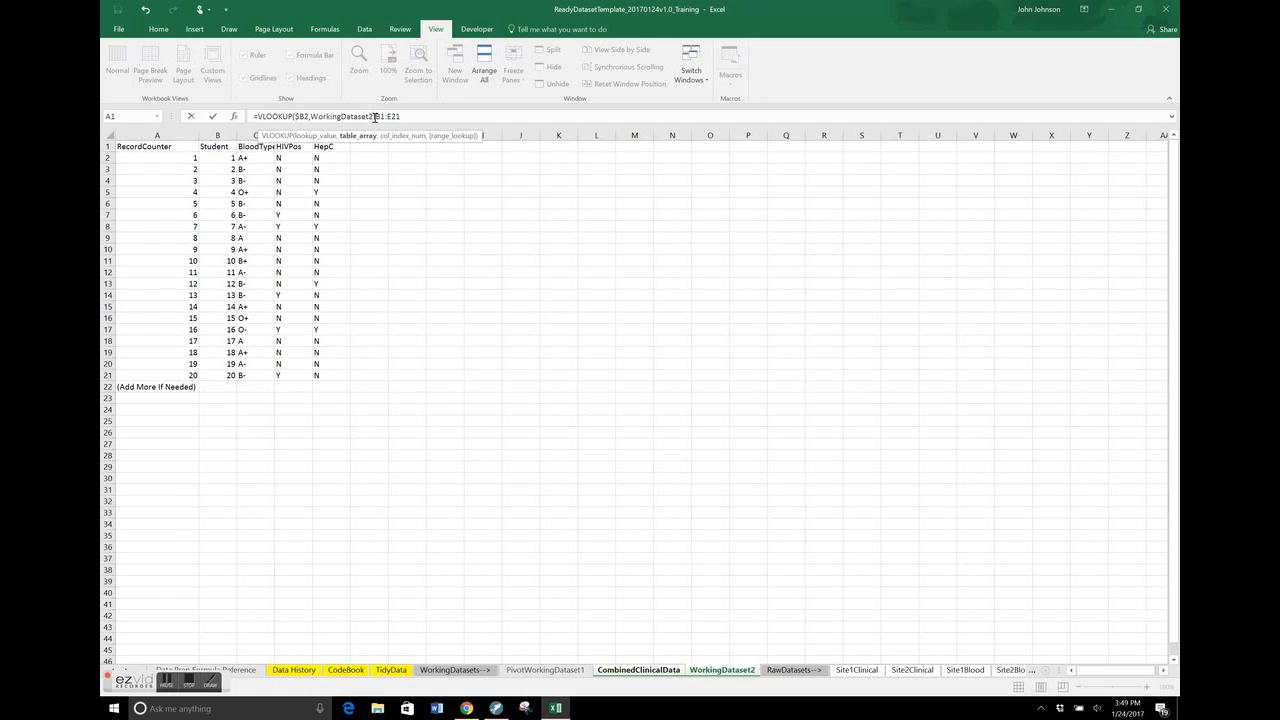
pyautogui.write('$')
pyautogui.press('Right')
pyautogui.write('$B$1:$')
pyautogui.click(645, 675)
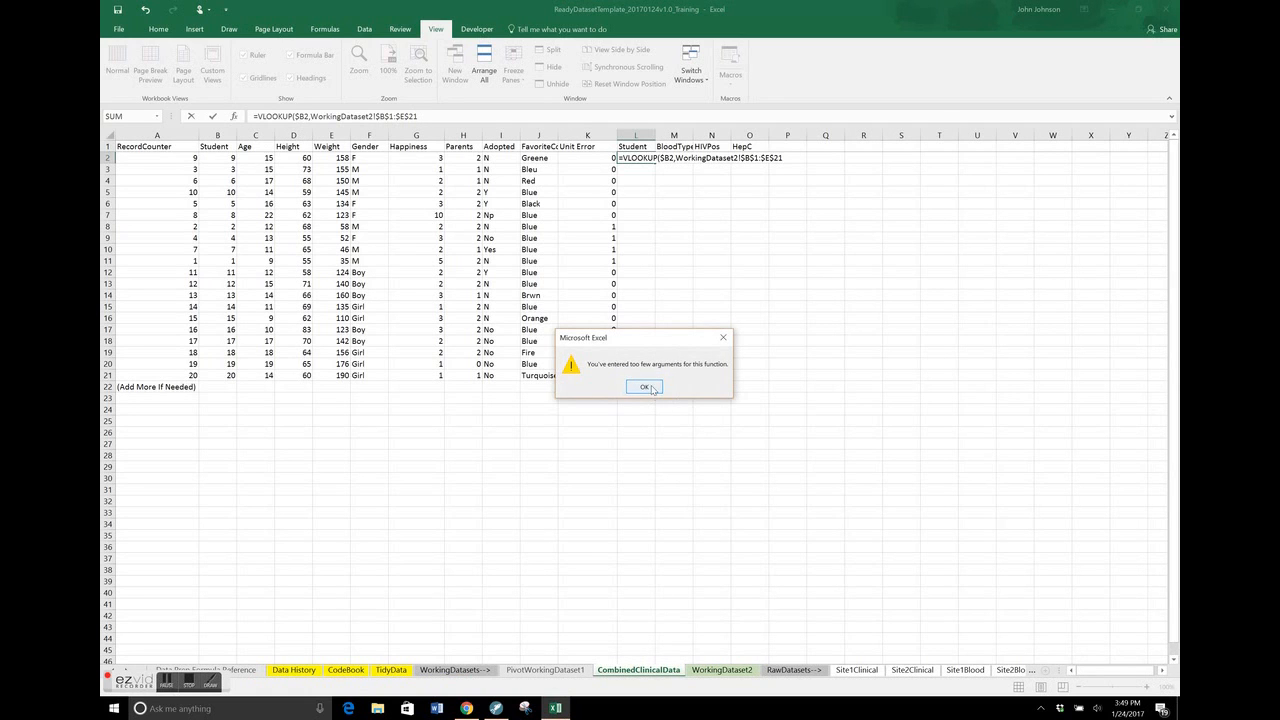
pyautogui.click(646, 386)
# Add a MATCH function as the VLOOKUP column index in L2, with CombinedClinicalData!L$1 as its lookup value
pyautogui.click(465, 118)
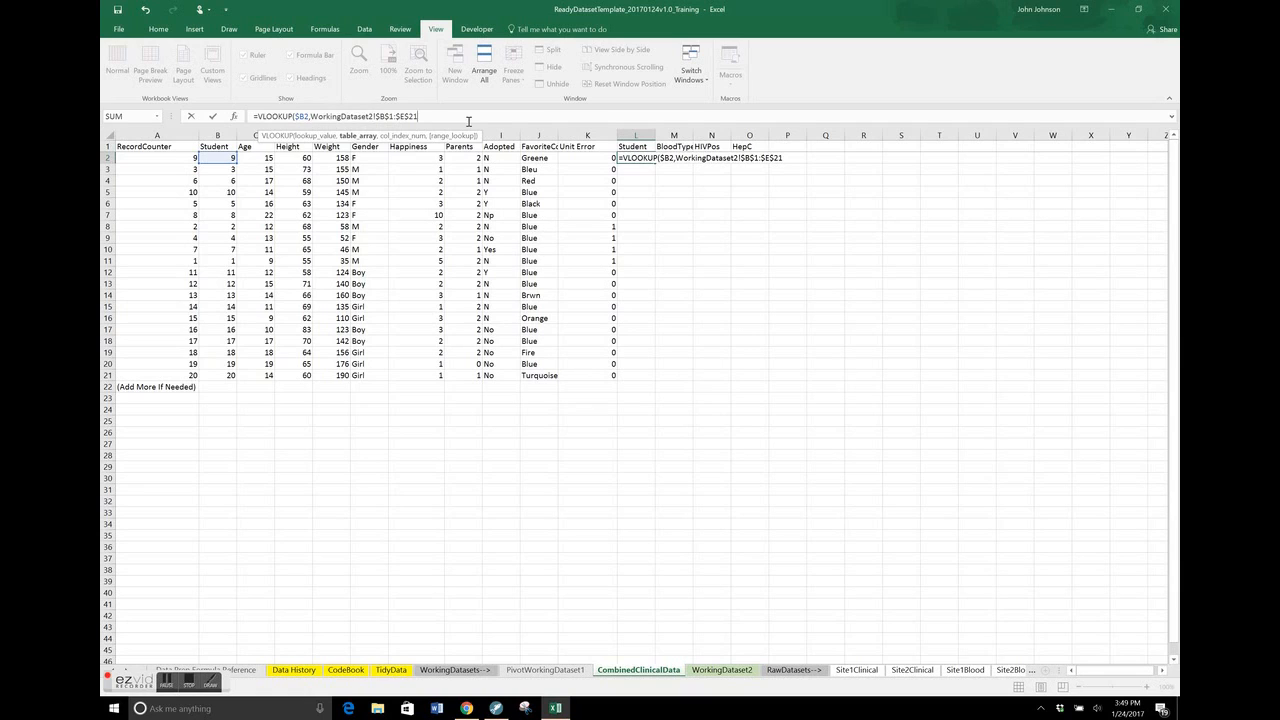
pyautogui.write(',mat')
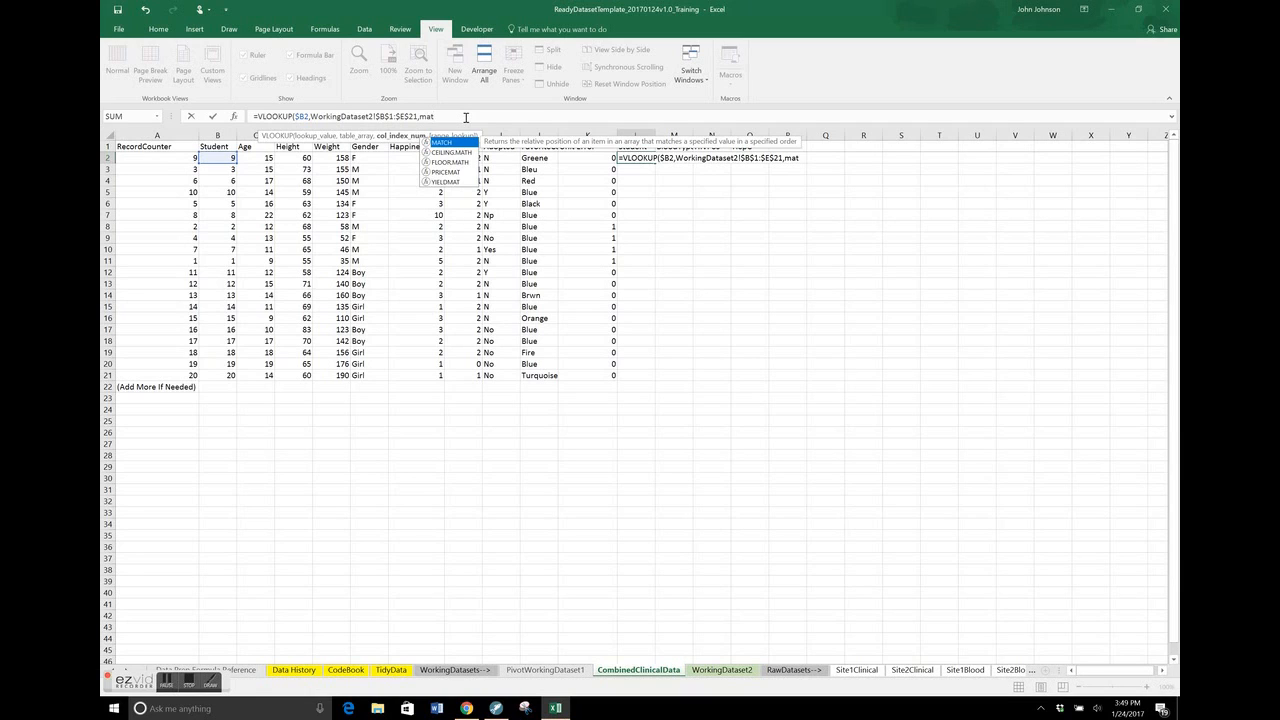
pyautogui.press('Tab')
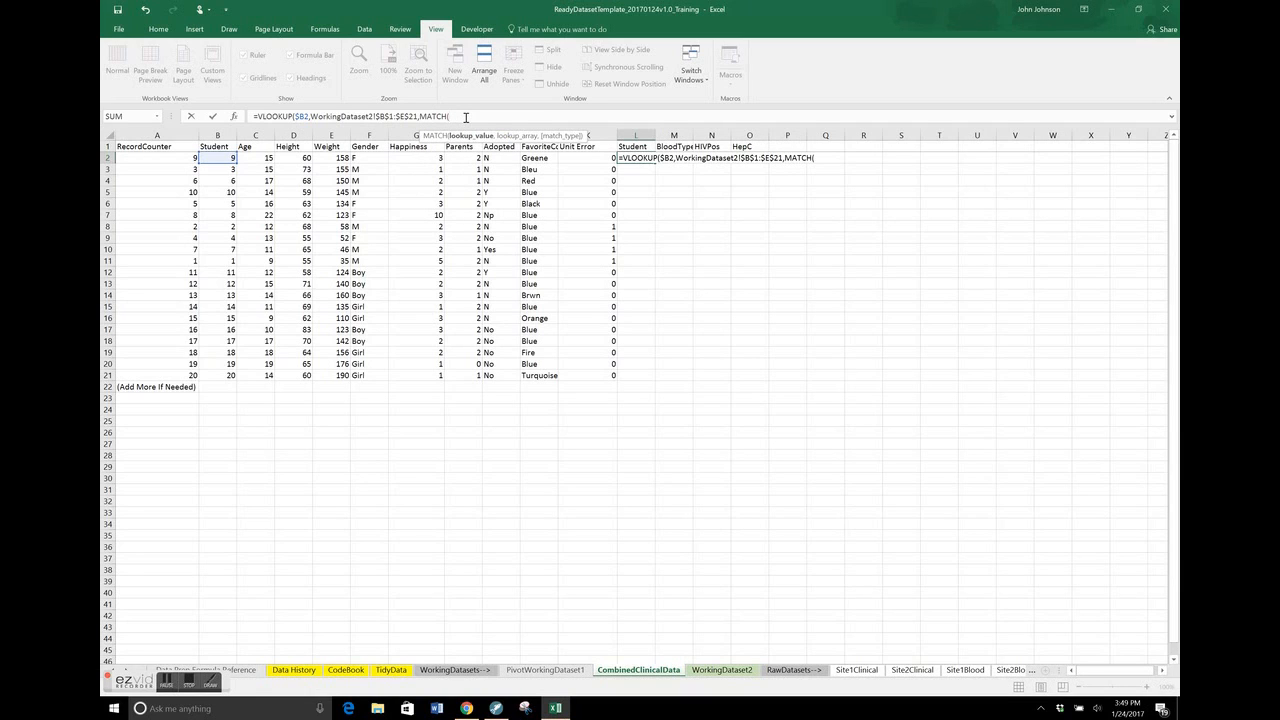
pyautogui.click(645, 146)
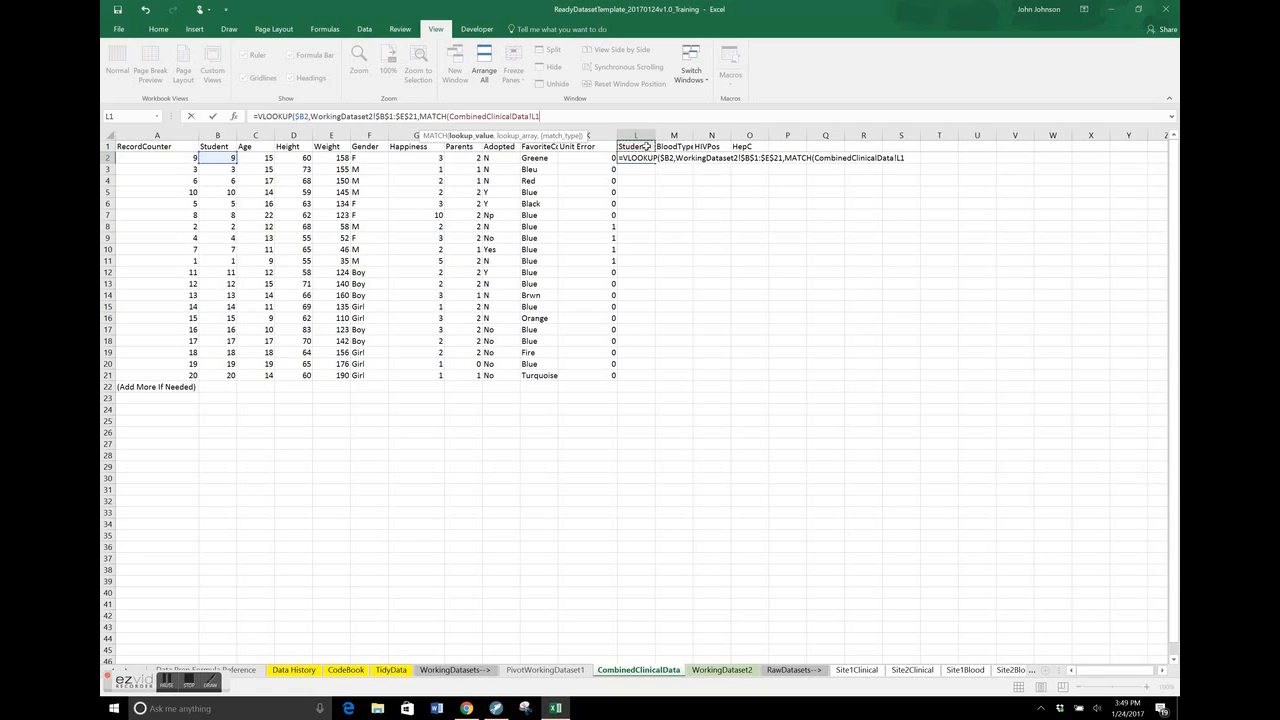
pyautogui.click(536, 116)
pyautogui.press('F4')
pyautogui.write(',')
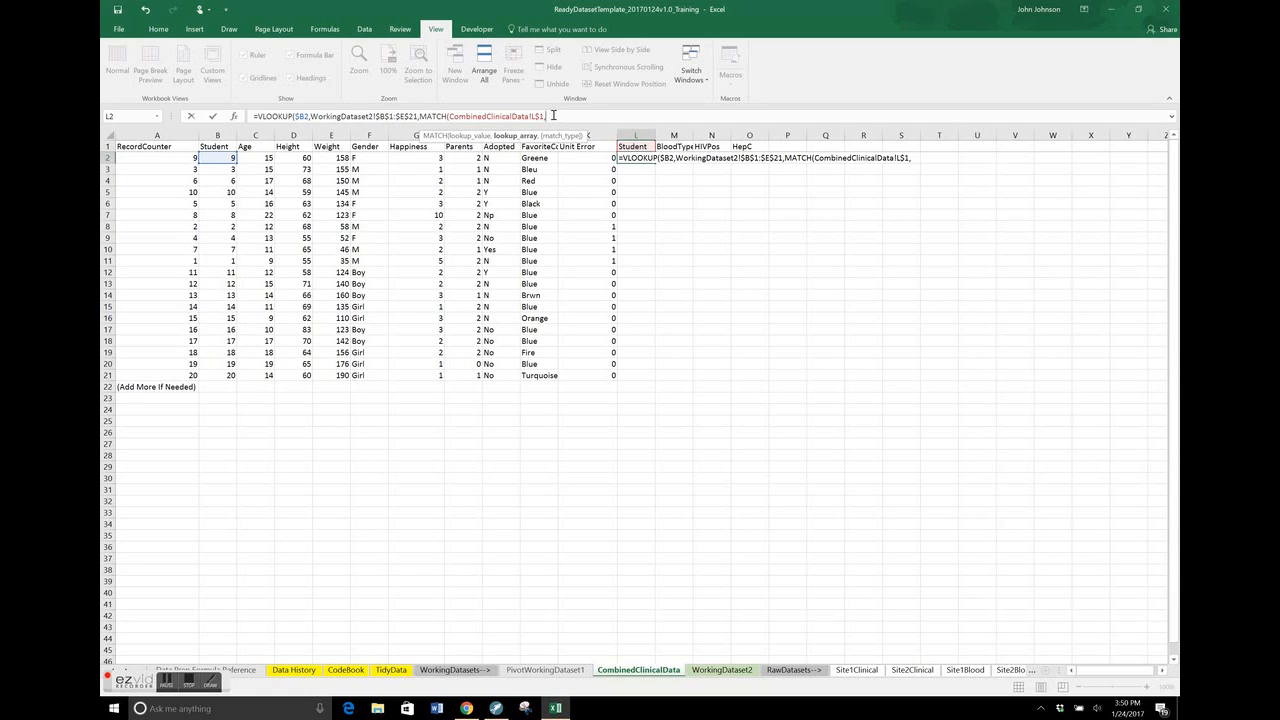
# Set the MATCH lookup array to the absolute header range WorkingDataset2!$B$1:$E$1
pyautogui.click(730, 678)
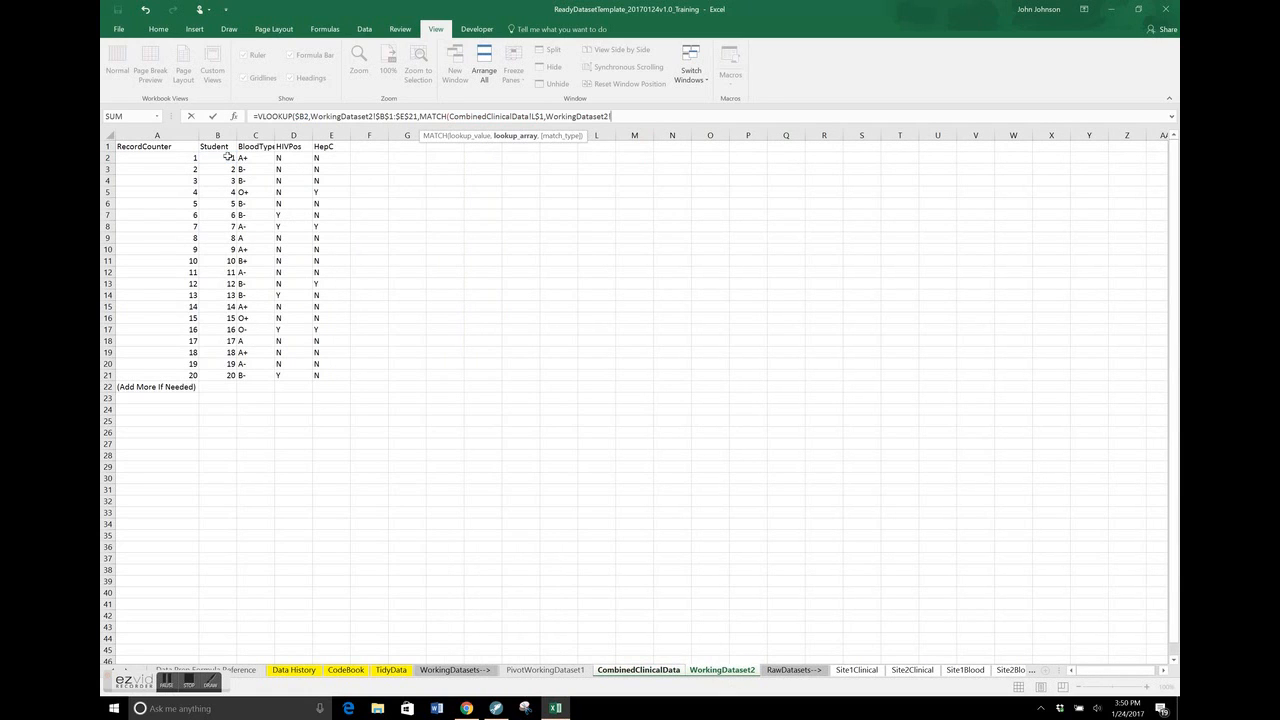
pyautogui.moveTo(222, 147); pyautogui.dragTo(327, 147)
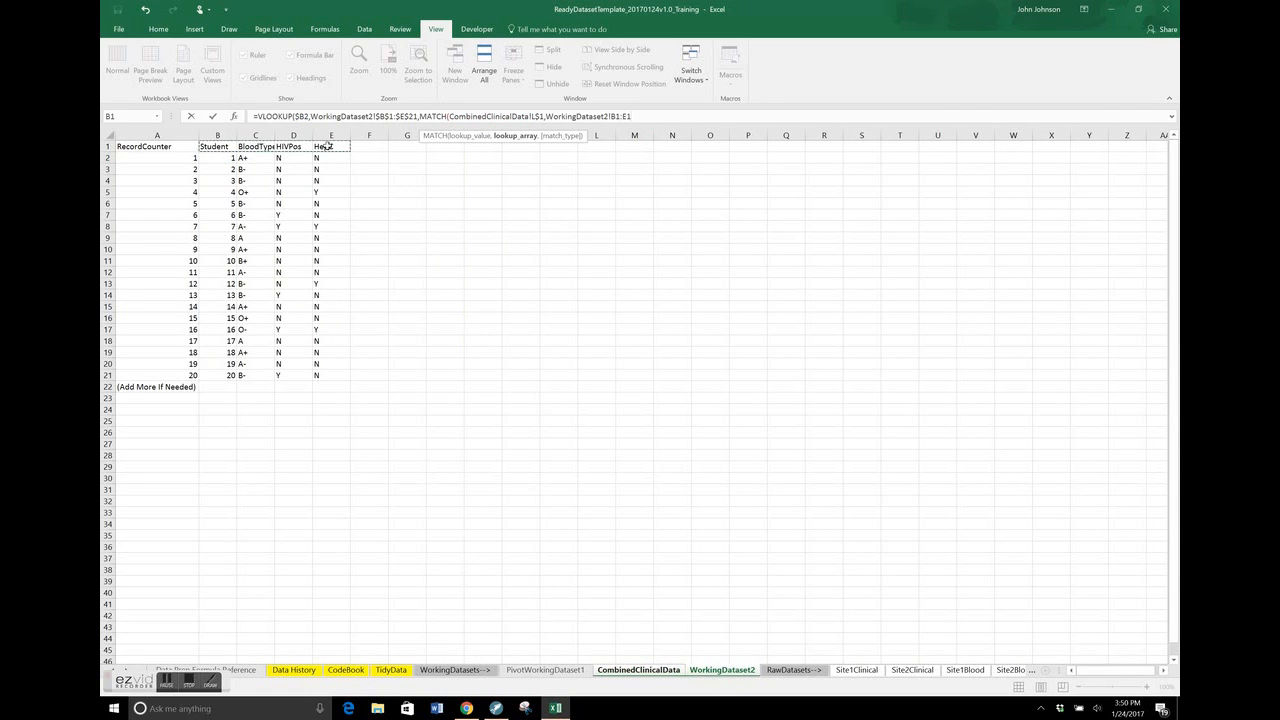
pyautogui.click(613, 117)
pyautogui.write('$')
pyautogui.press('Right')
pyautogui.write('$')
pyautogui.press('Right')
pyautogui.press('Right')
pyautogui.write('$')
pyautogui.press('Right')
pyautogui.write('$1')
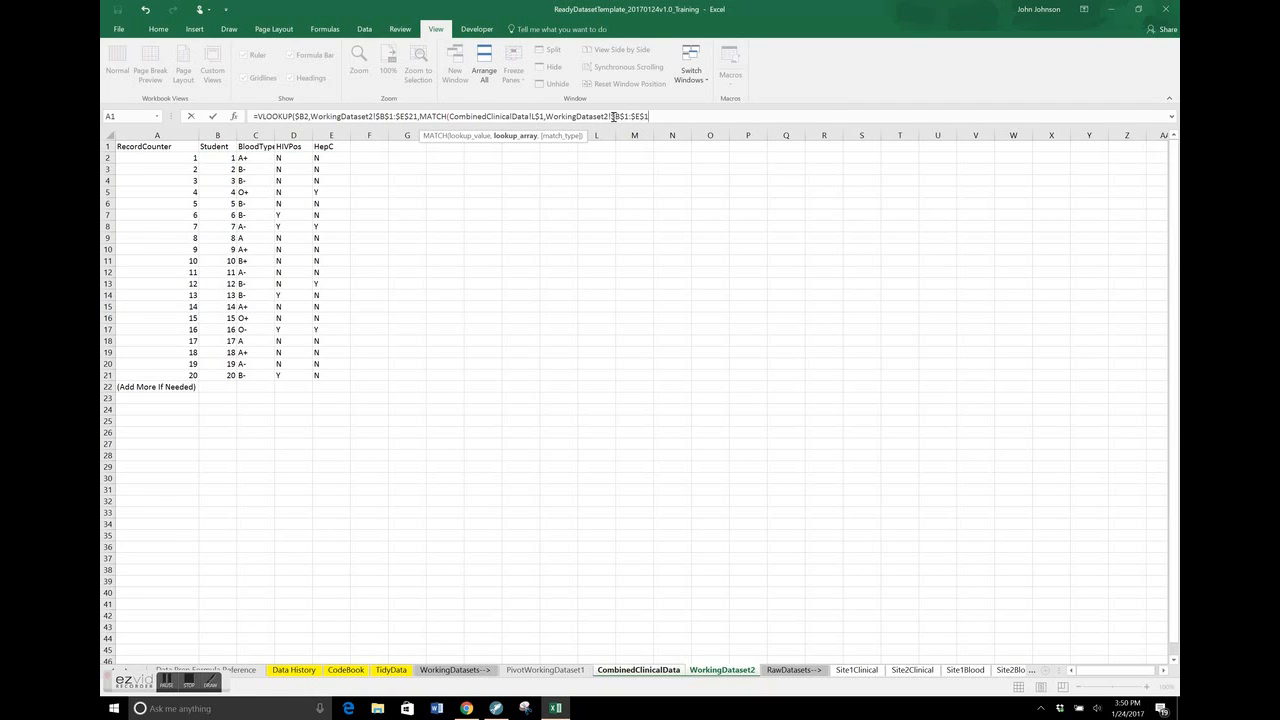
pyautogui.write(',0)')
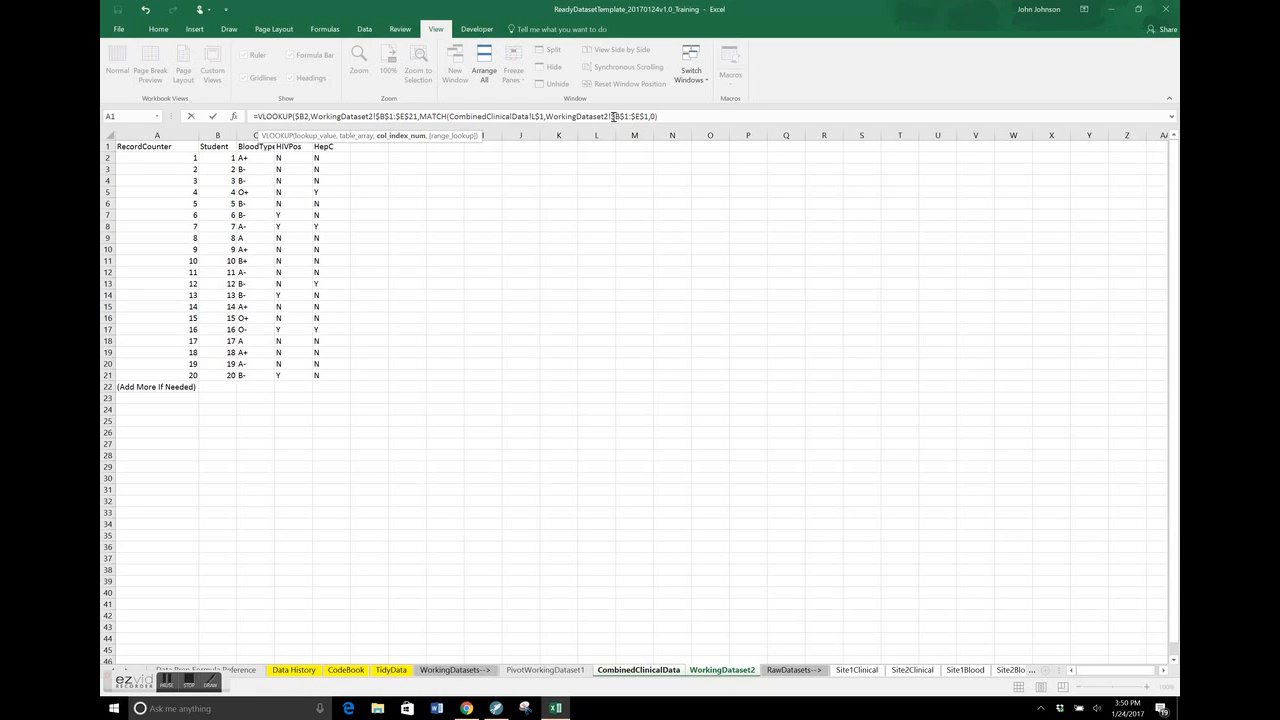
# Complete the formula with match type 0 and range lookup FALSE, and fill it from L2 down to L21
pyautogui.write(',false')
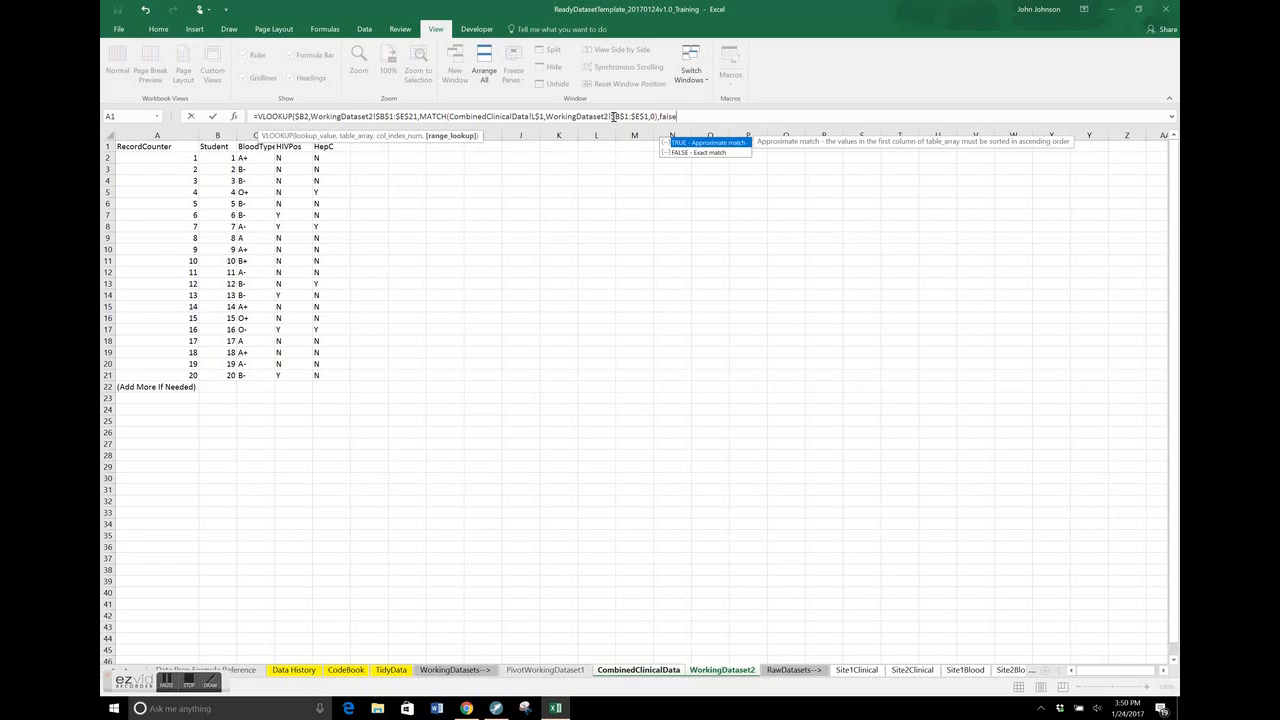
pyautogui.write(')')
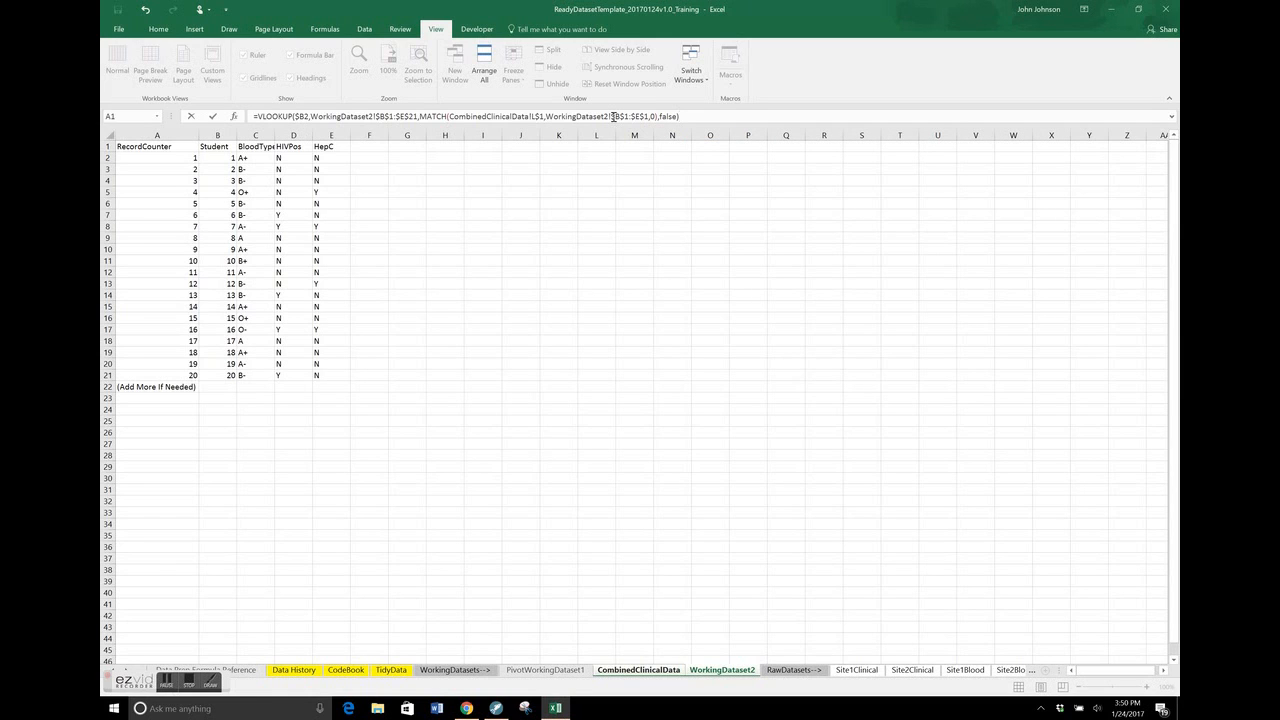
pyautogui.press('Return')
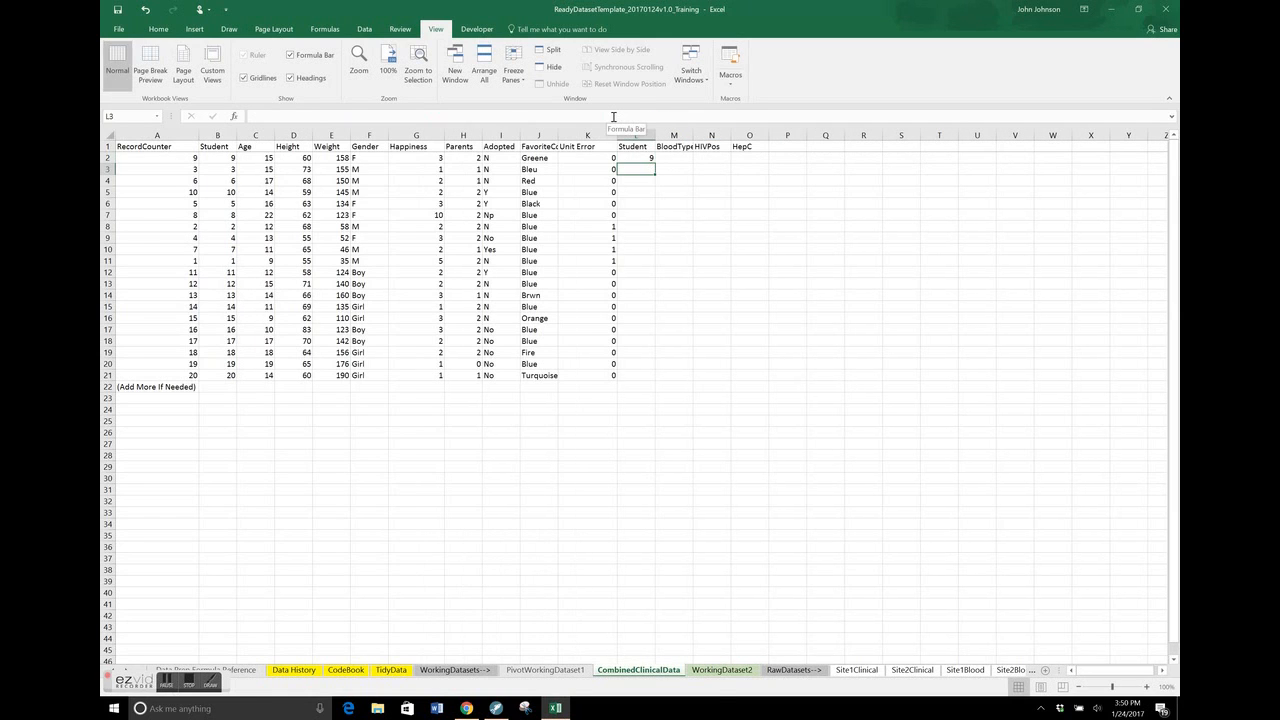
pyautogui.click(648, 158)
pyautogui.moveTo(652, 161); pyautogui.dragTo(663, 383)
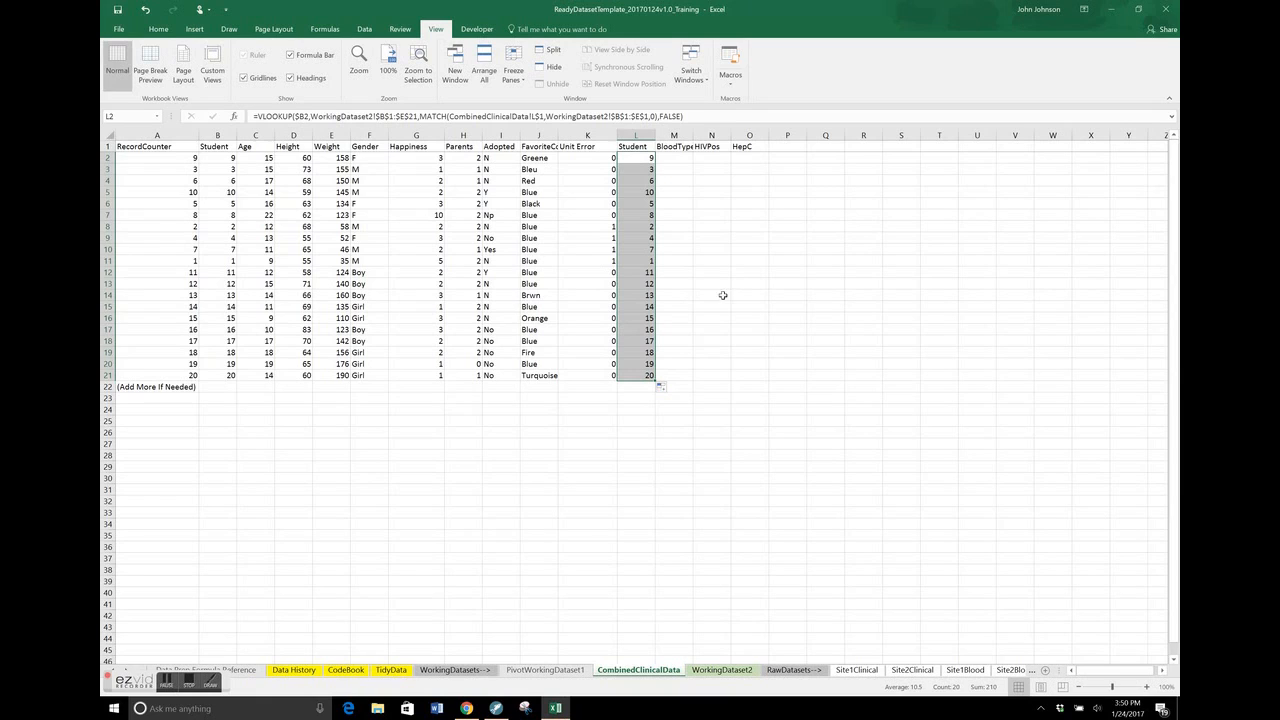